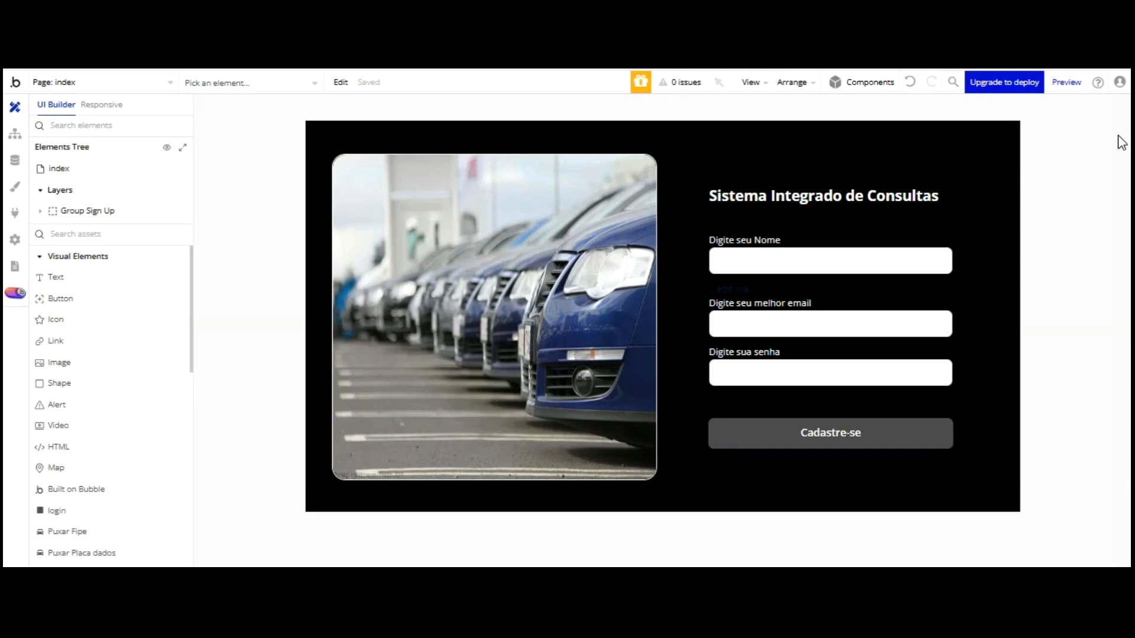
Select the sign-up group, uncover the form, and switch to the dashboard page
left_click(984, 150)
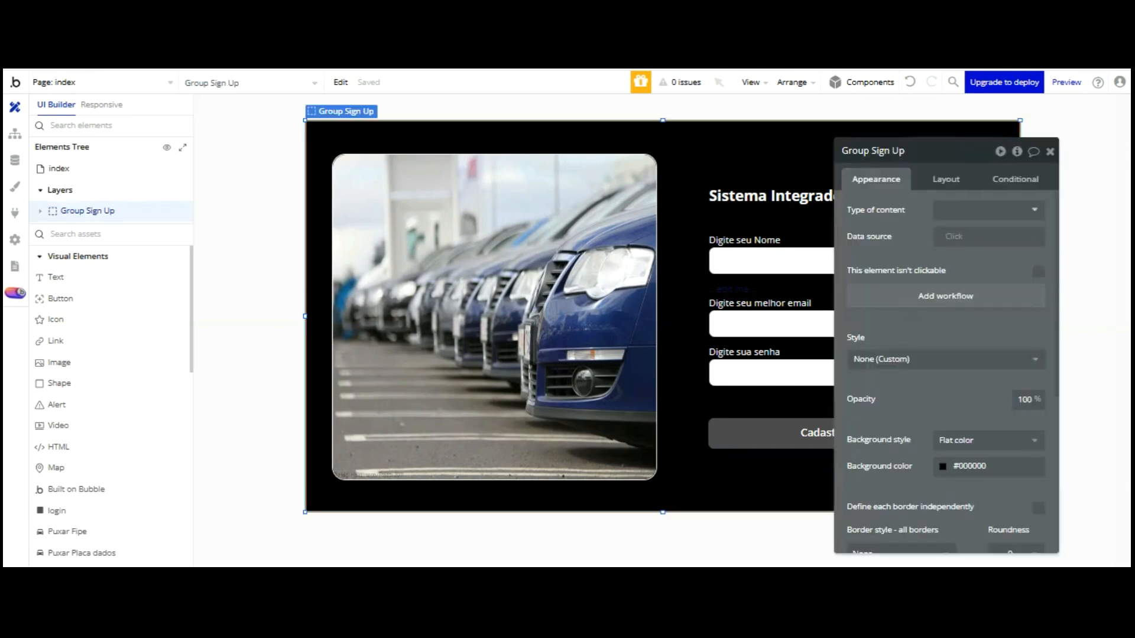
left_click_drag(887, 89, 1080, 90)
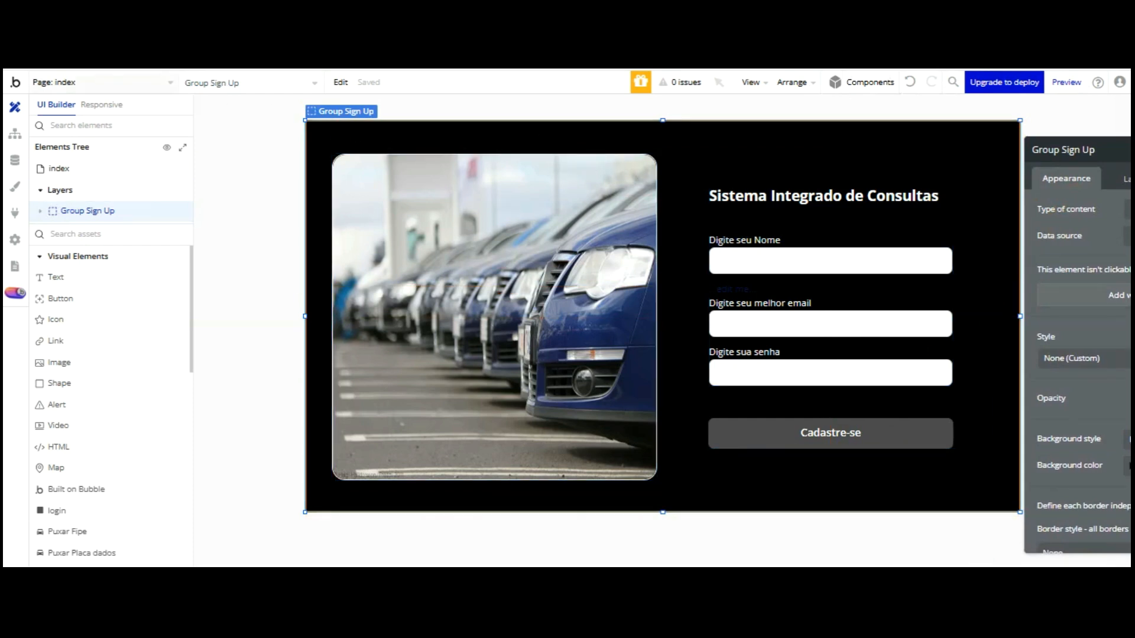
left_click(164, 83)
left_click(254, 123)
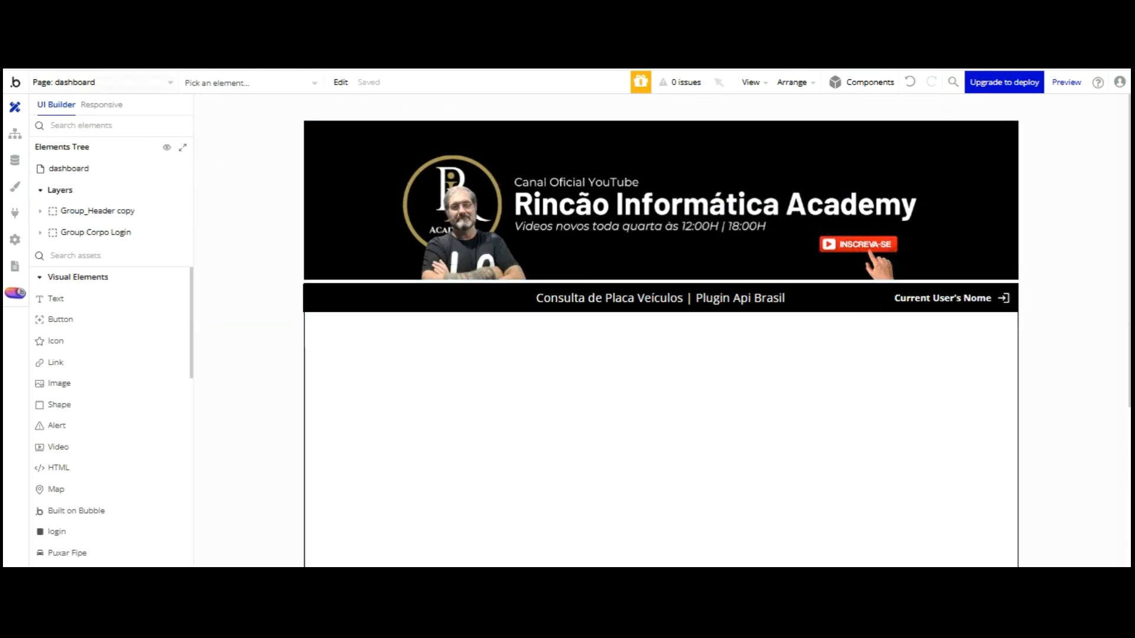
Back on index, confirm Cadastre-se goes to dashboard, then enter the user's full name
left_click(101, 83)
left_click(56, 119)
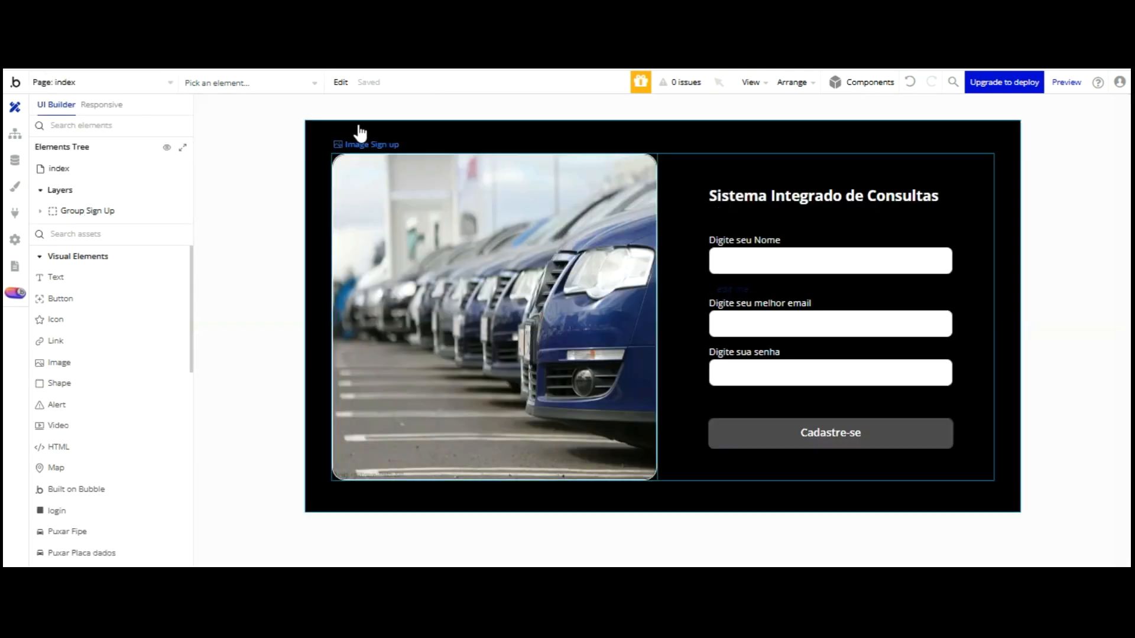
double_click(769, 428)
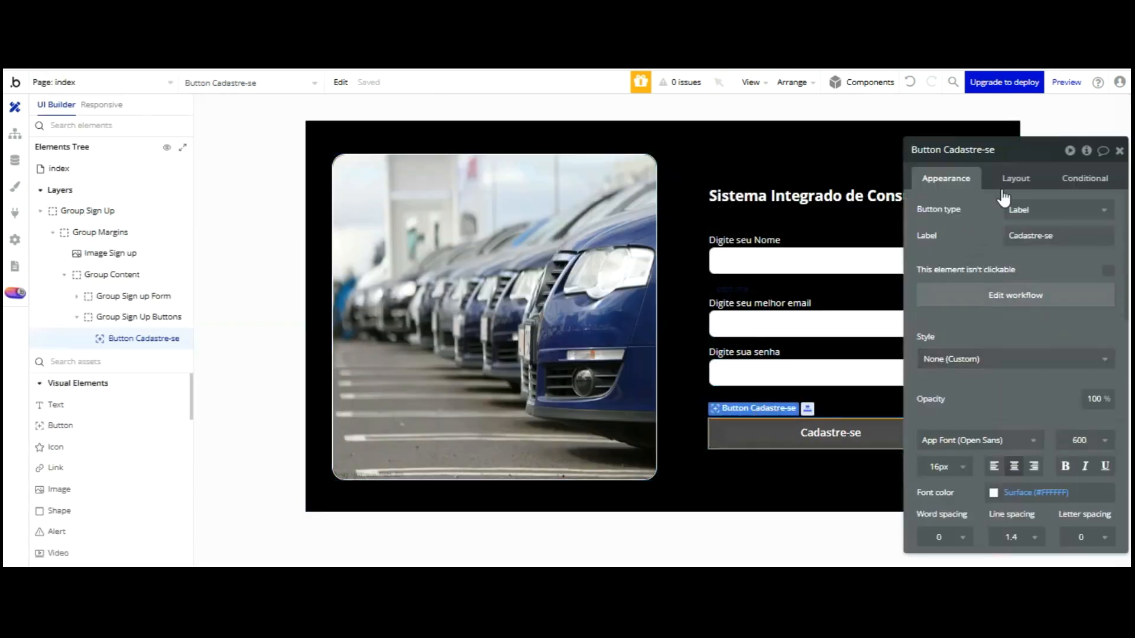
left_click(1000, 290)
left_click(195, 247)
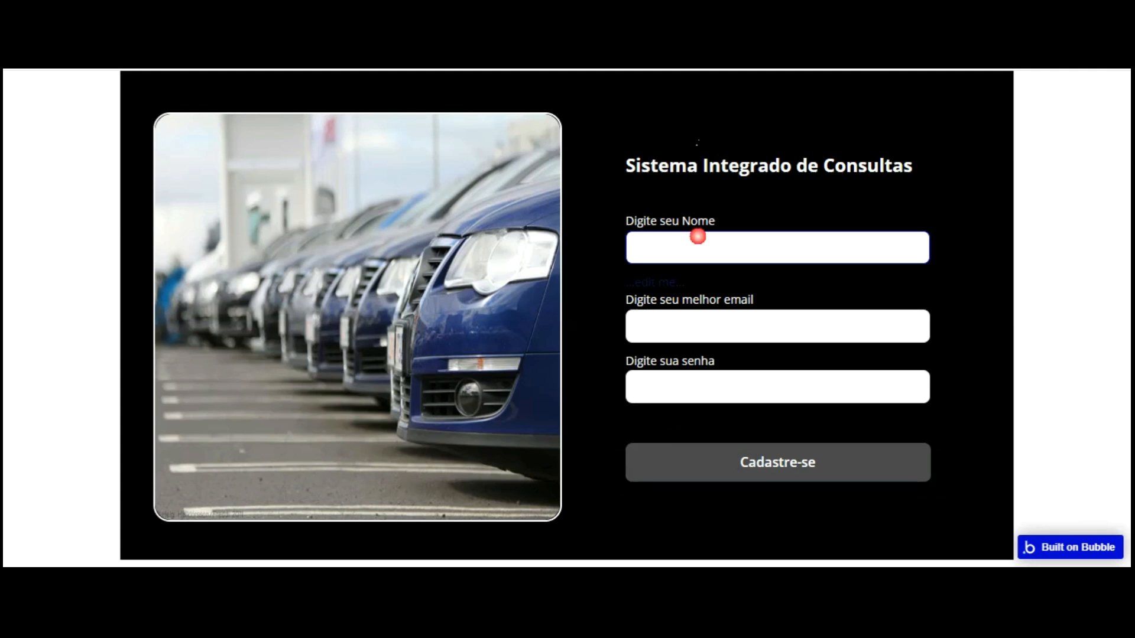
left_click(777, 326)
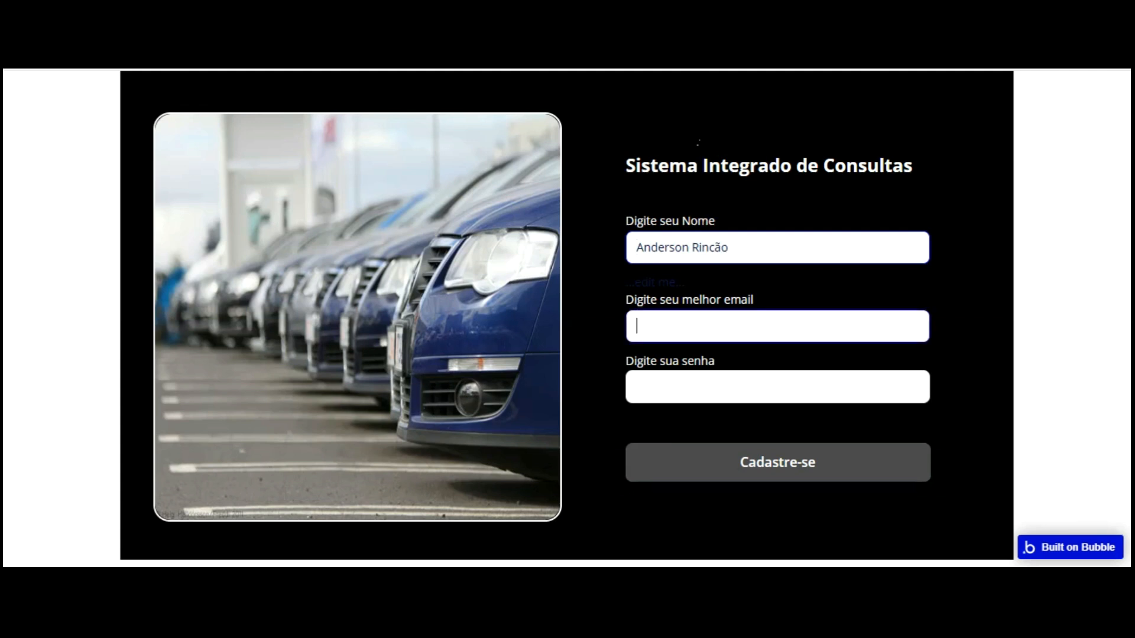
Sign up with a test e-mail and 8-digit password, confirming the dashboard loads
key("Tab")
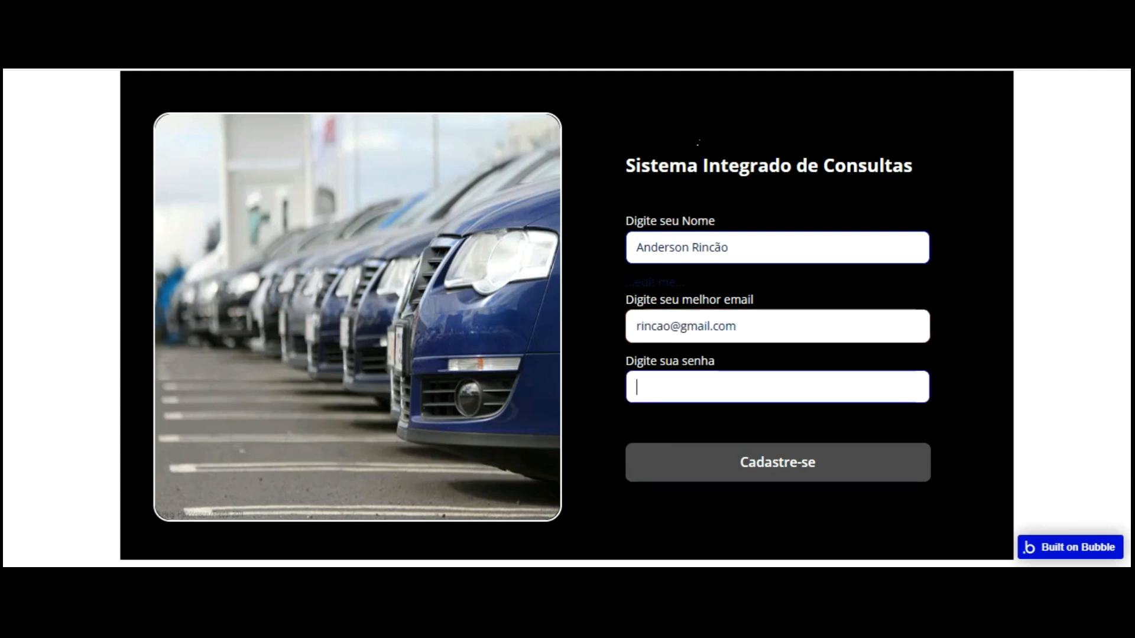
left_click(775, 463)
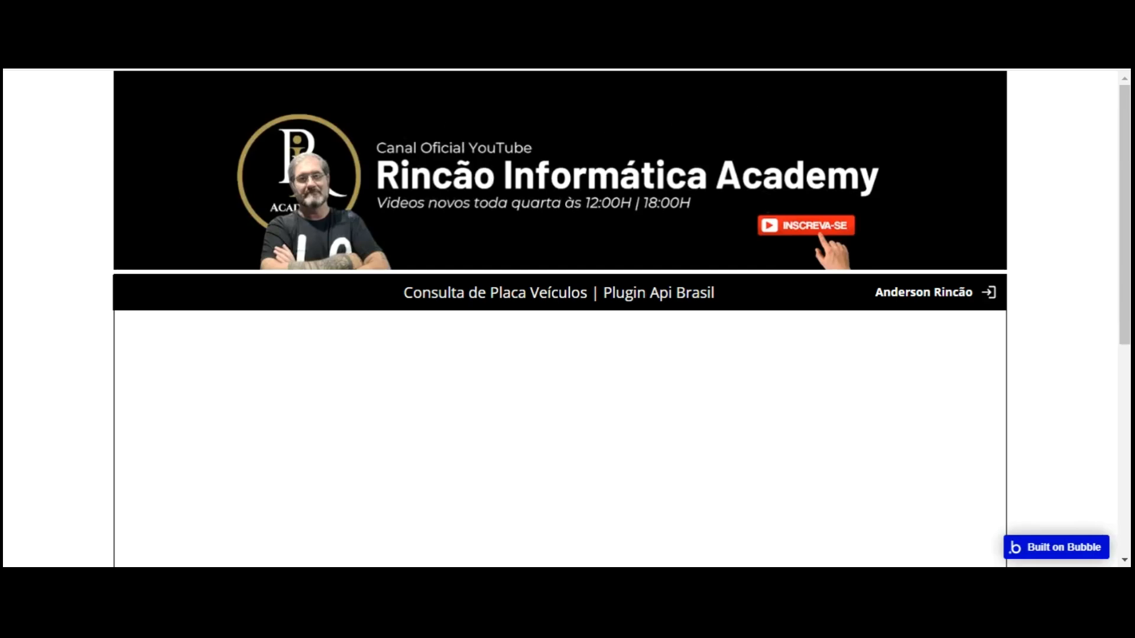
key("ctrl+shift+Tab")
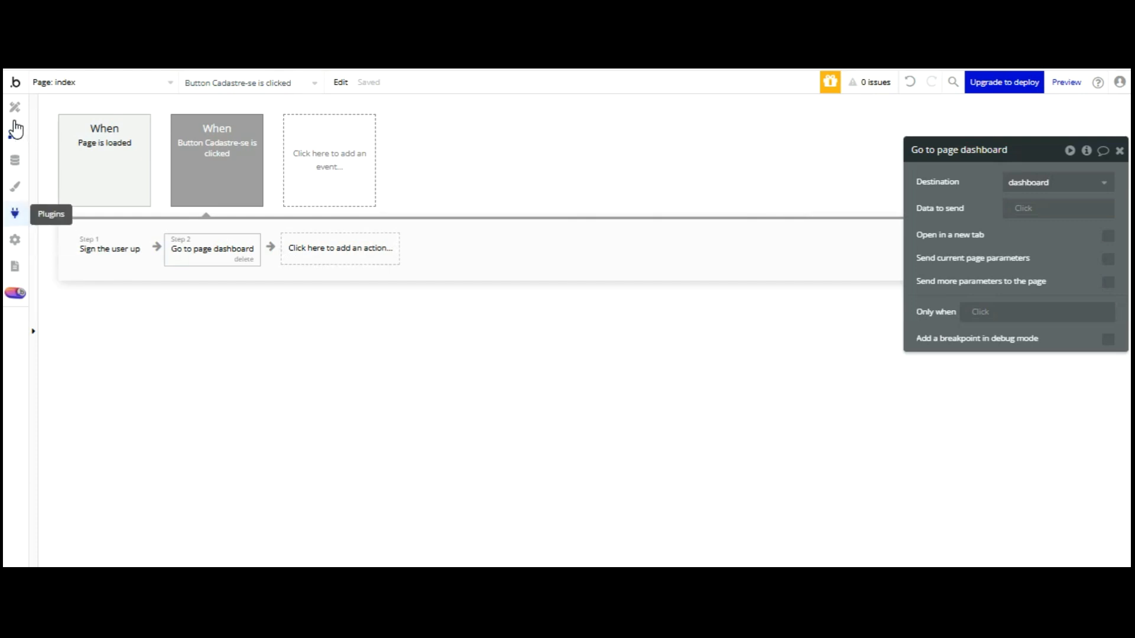
Search plugins for 'api brasil' and install API Brasil - Veículos V3
left_click(14, 212)
left_click(403, 118)
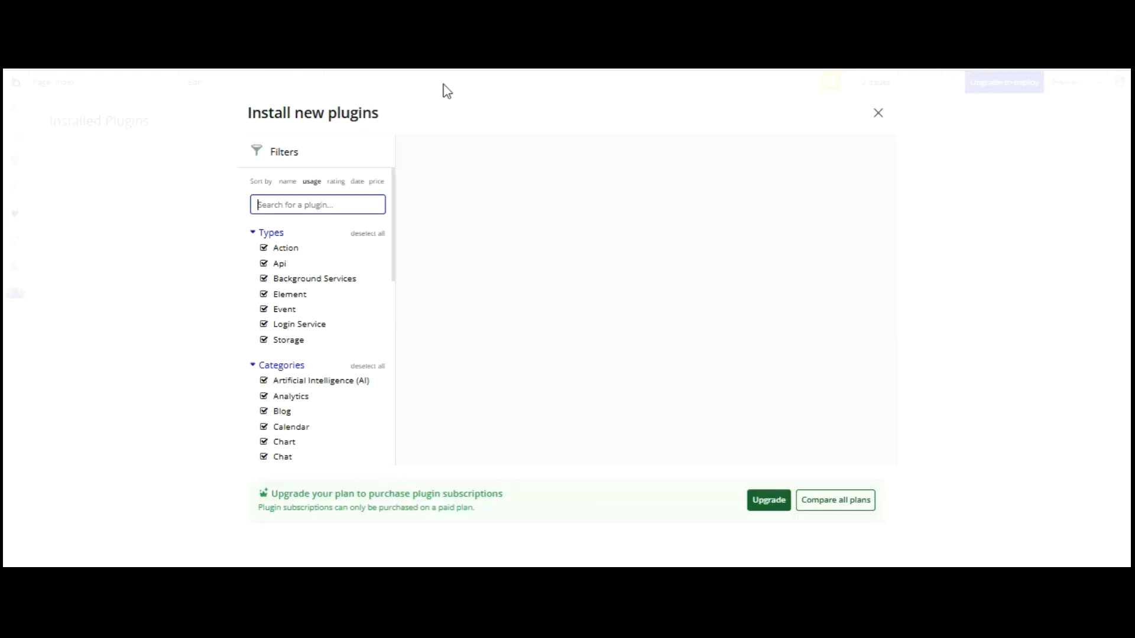
type("ap")
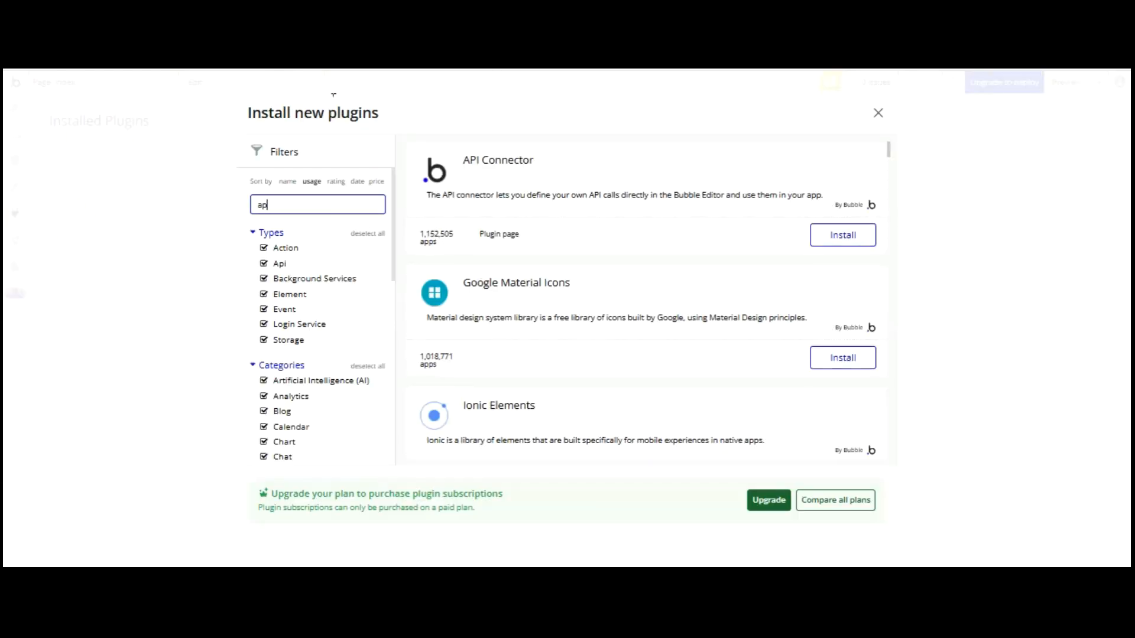
type("i brasil")
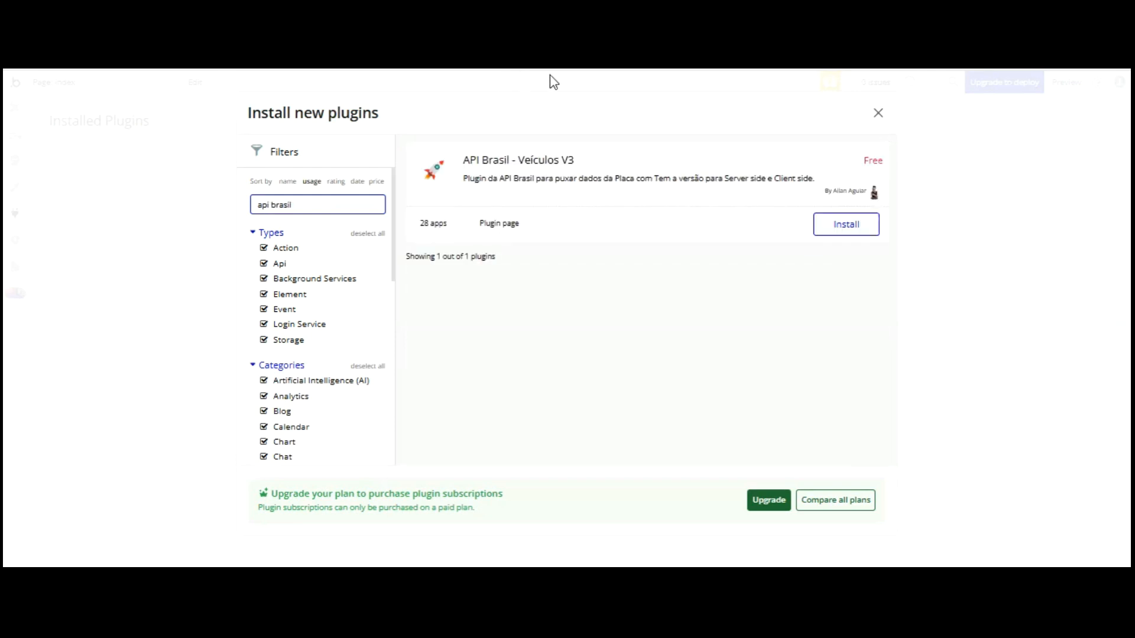
left_click(821, 224)
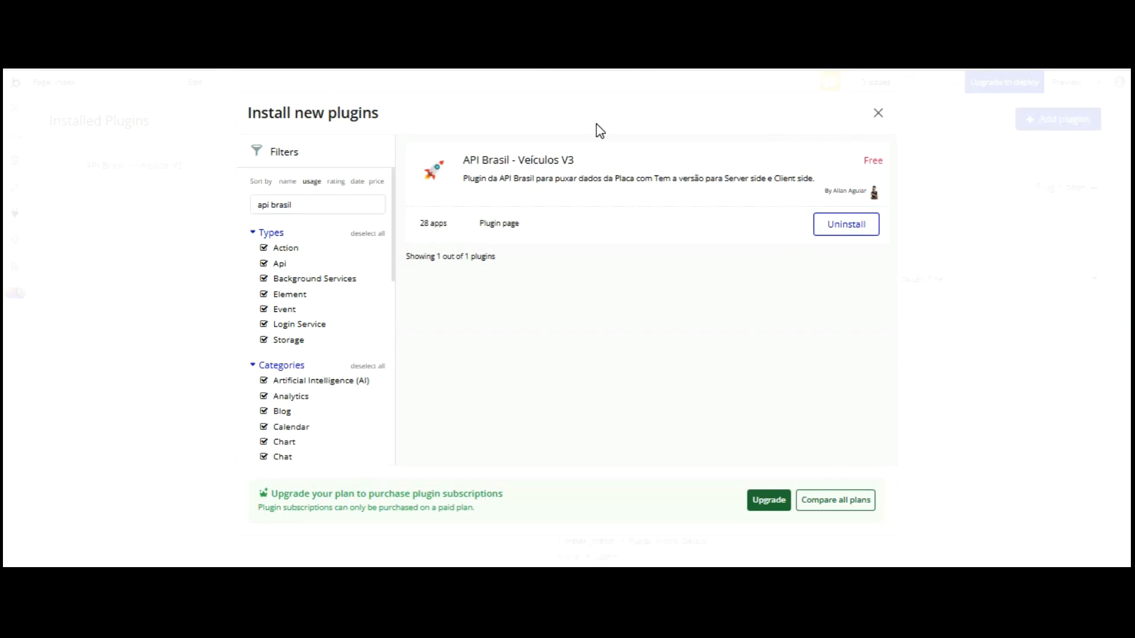
left_click(878, 113)
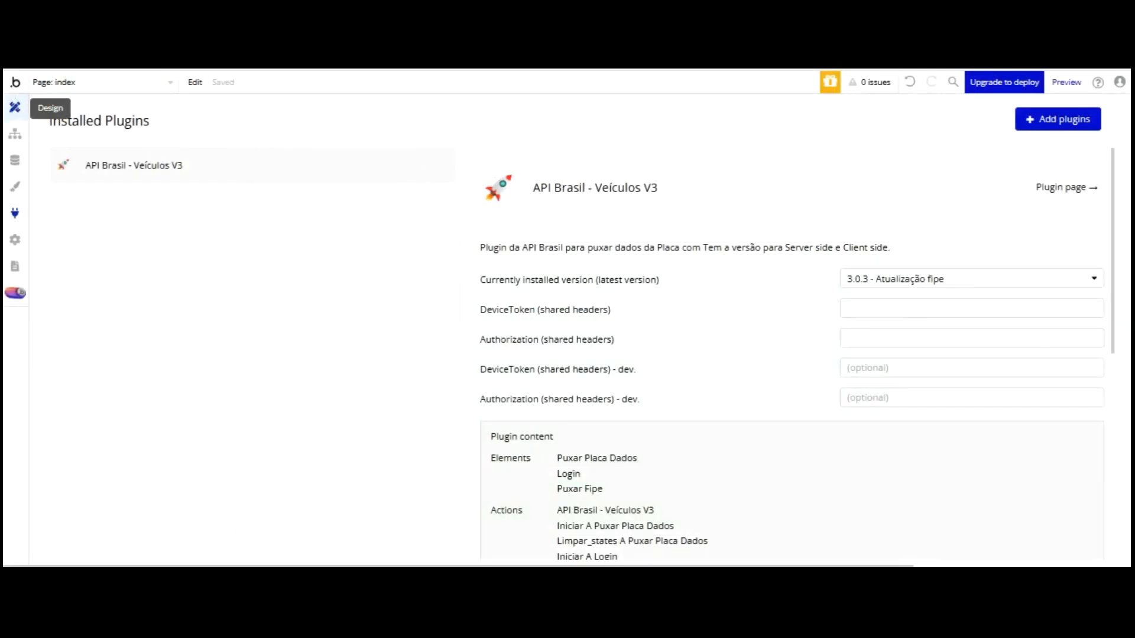
left_click(15, 107)
left_click(112, 81)
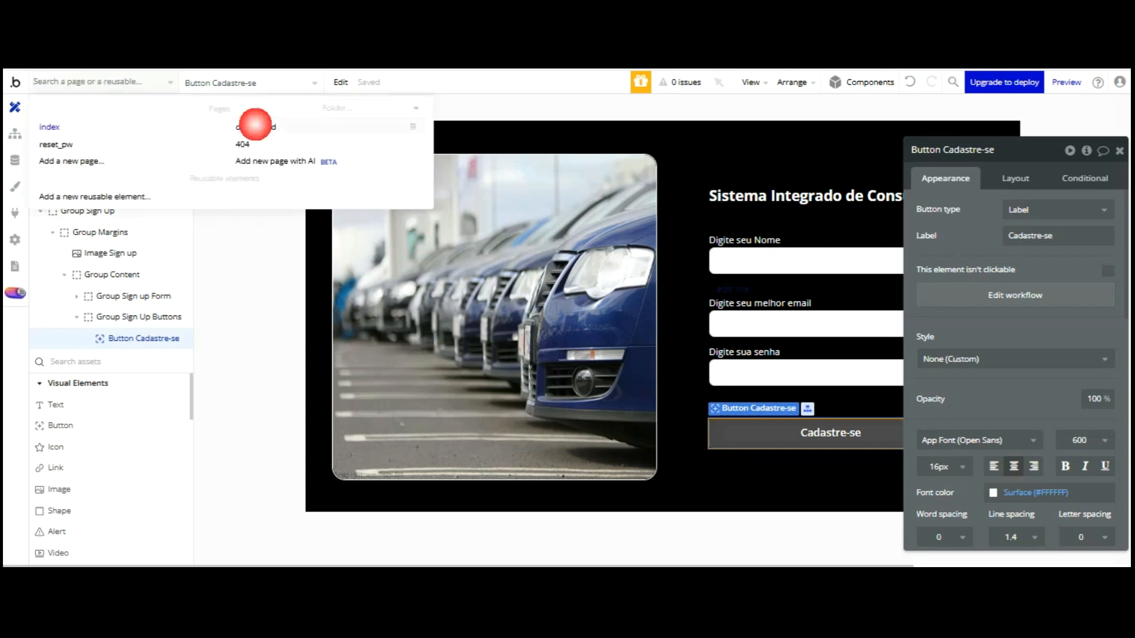
left_click(255, 126)
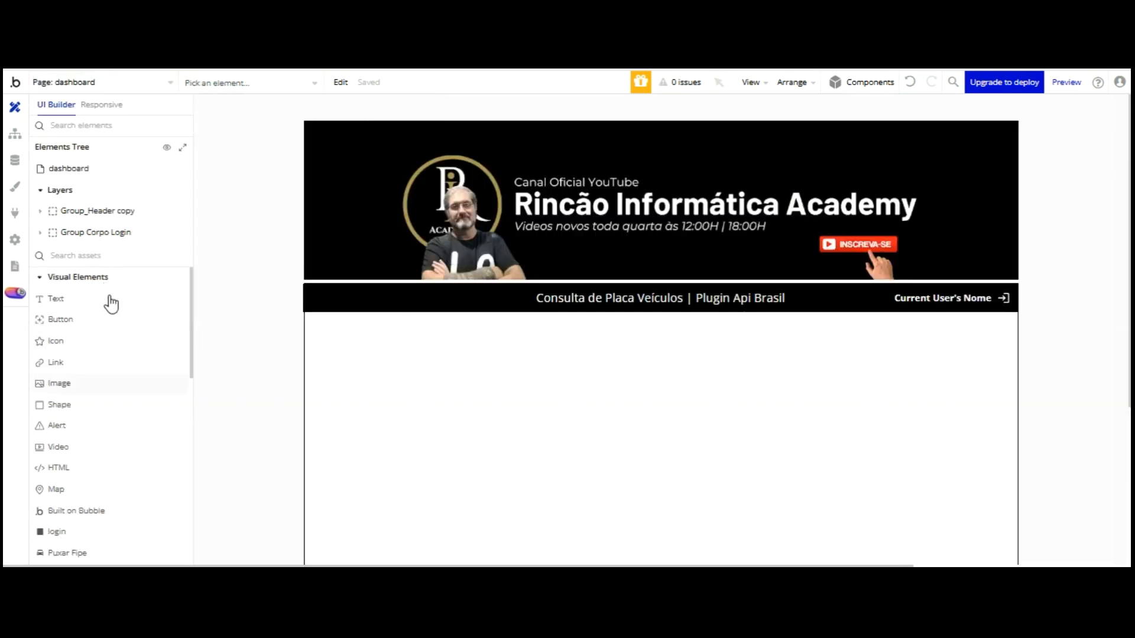
scroll(113, 308, "down", 3)
scroll(114, 311, "down", 2)
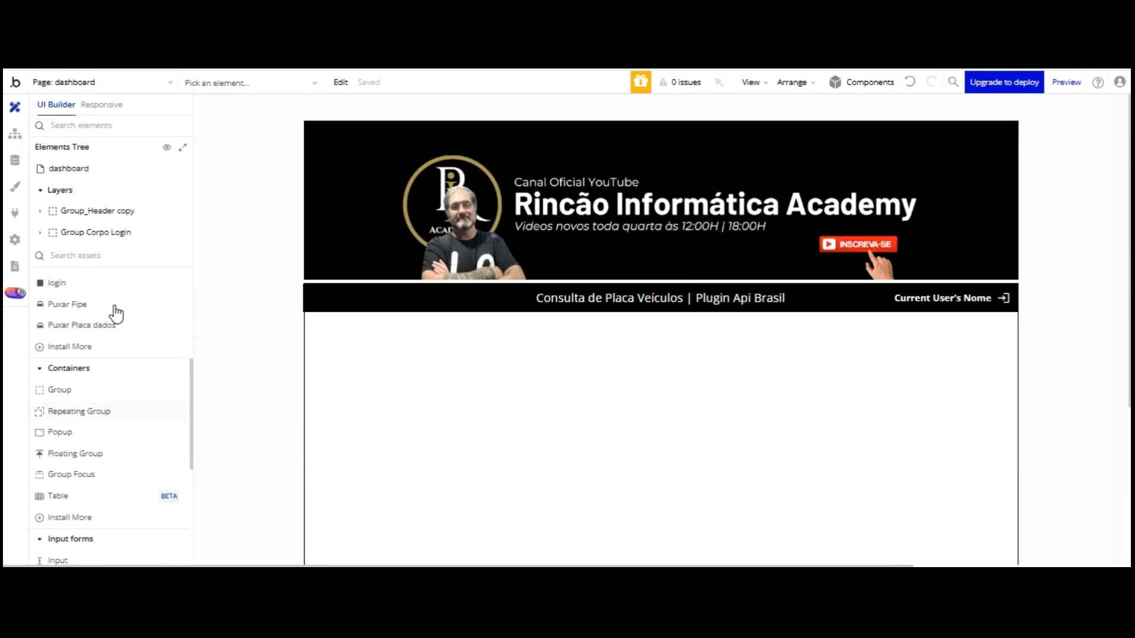
scroll(112, 306, "up", 2)
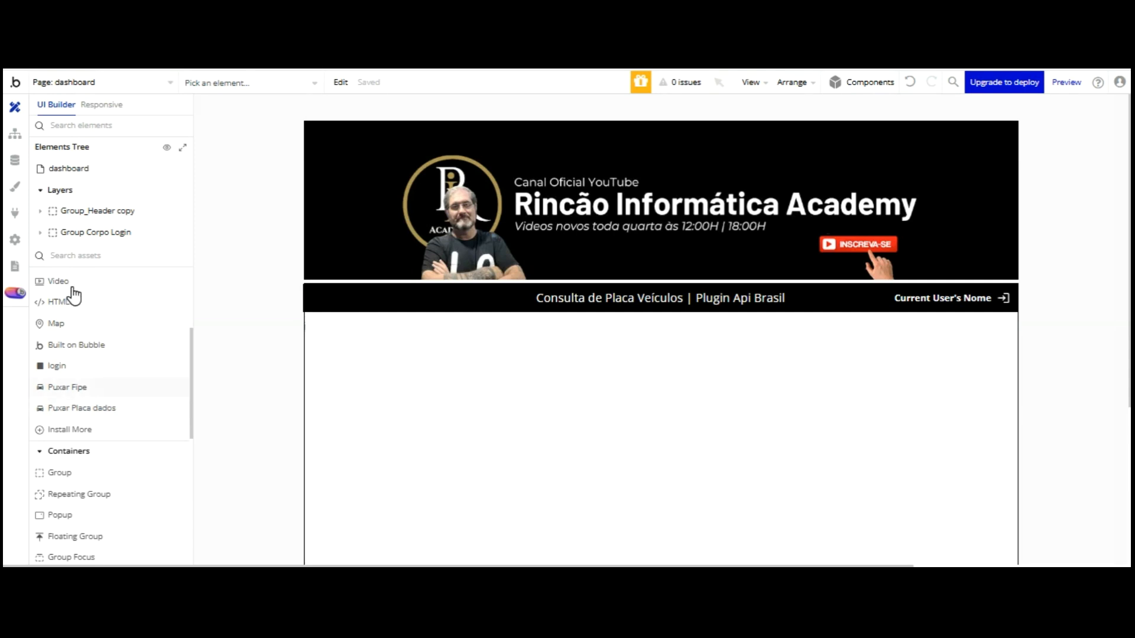
Place the login element in Group Corpo Login, plus Puxar Fipe and Puxar Placa dados elements
left_click(69, 387)
left_click_drag(57, 366, 318, 319)
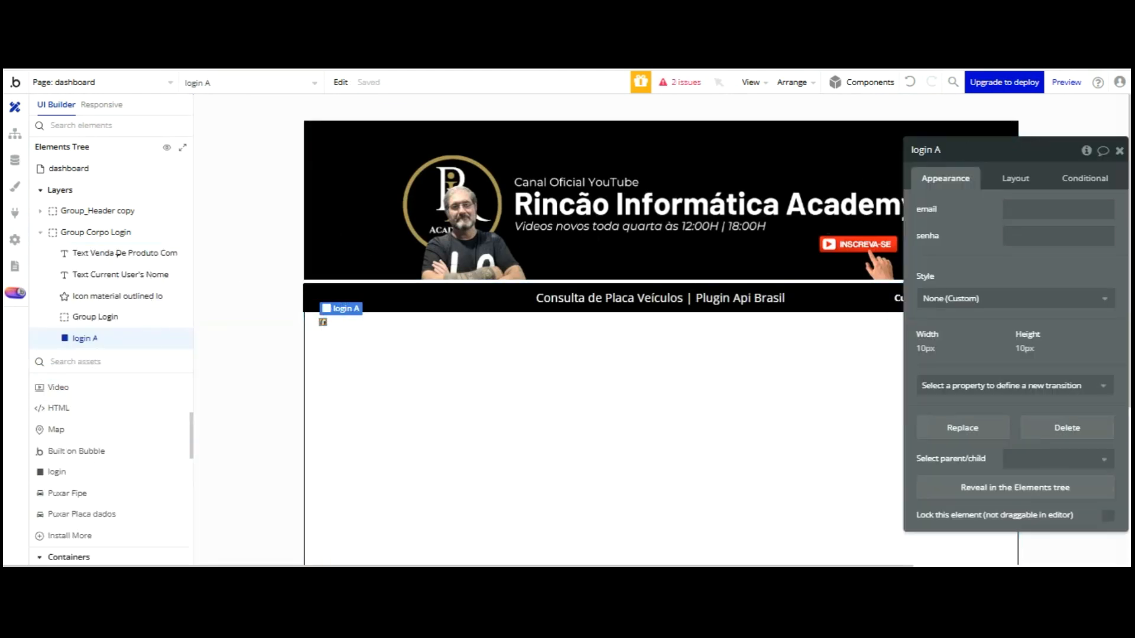
left_click_drag(67, 493, 317, 250)
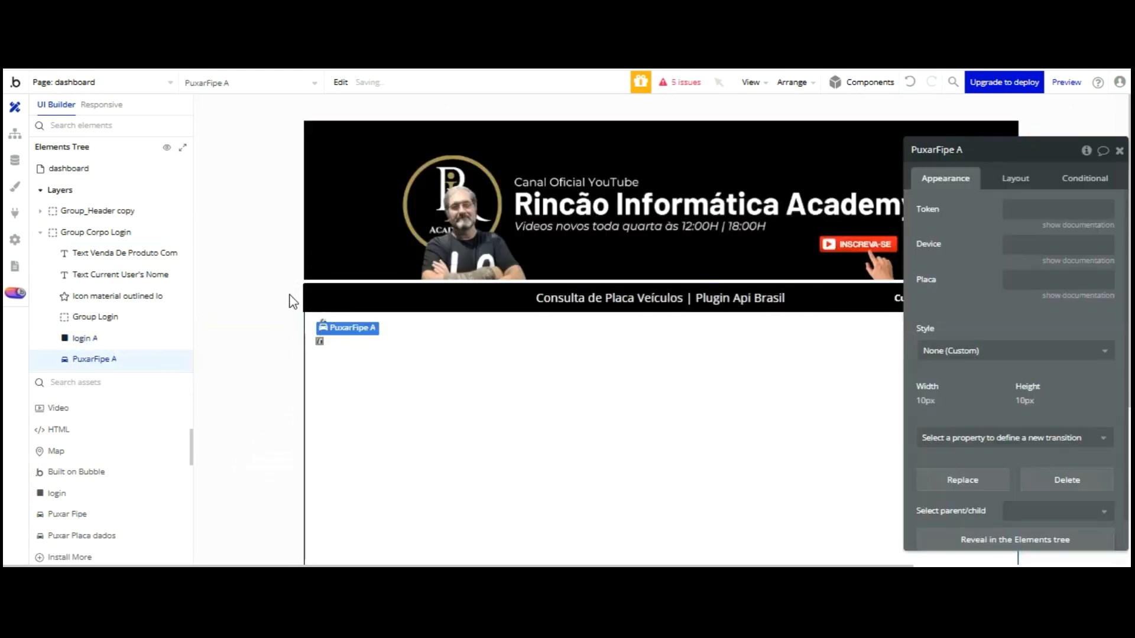
left_click_drag(81, 535, 320, 267)
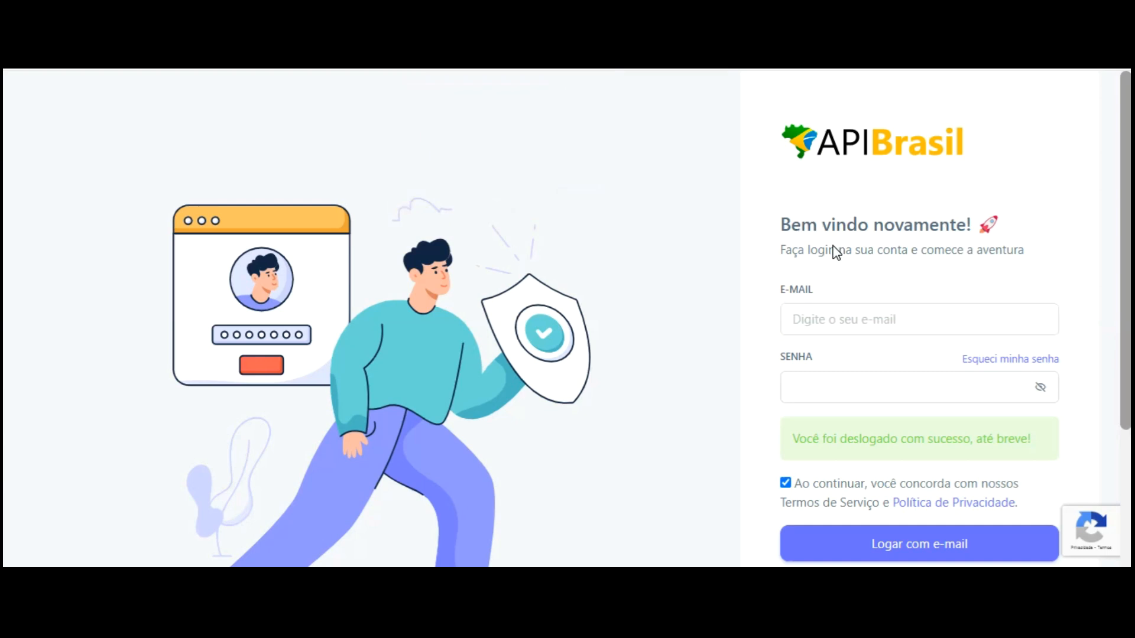
Scroll the API Placa Dados Free page to the Dispositivos table and start adding a device
scroll(838, 253, "down", 1)
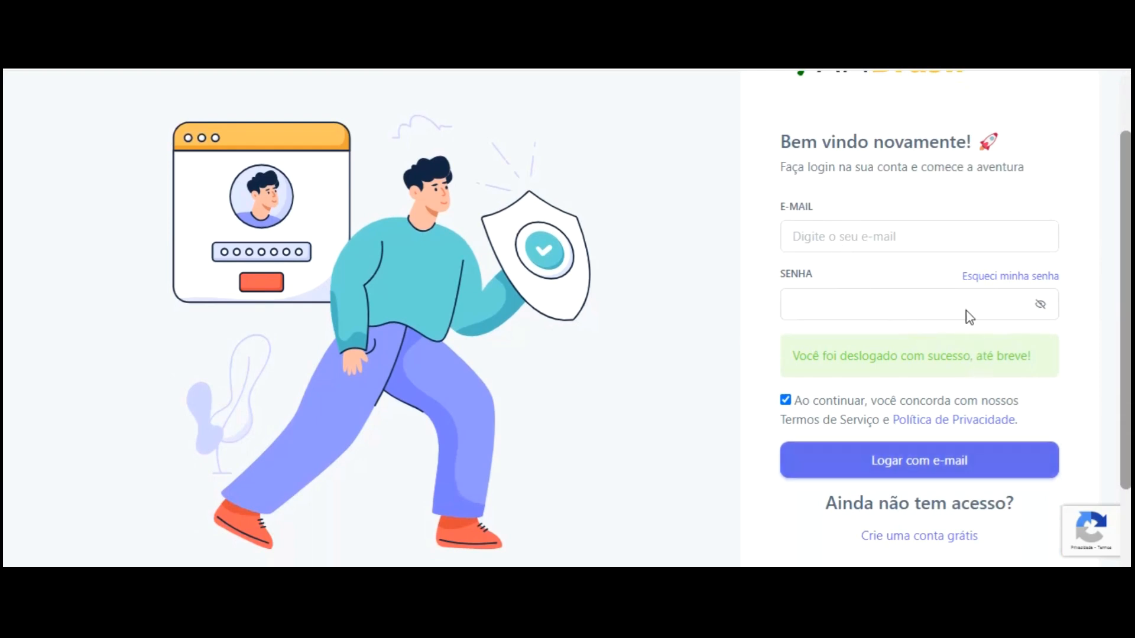
scroll(968, 330, "down", 1)
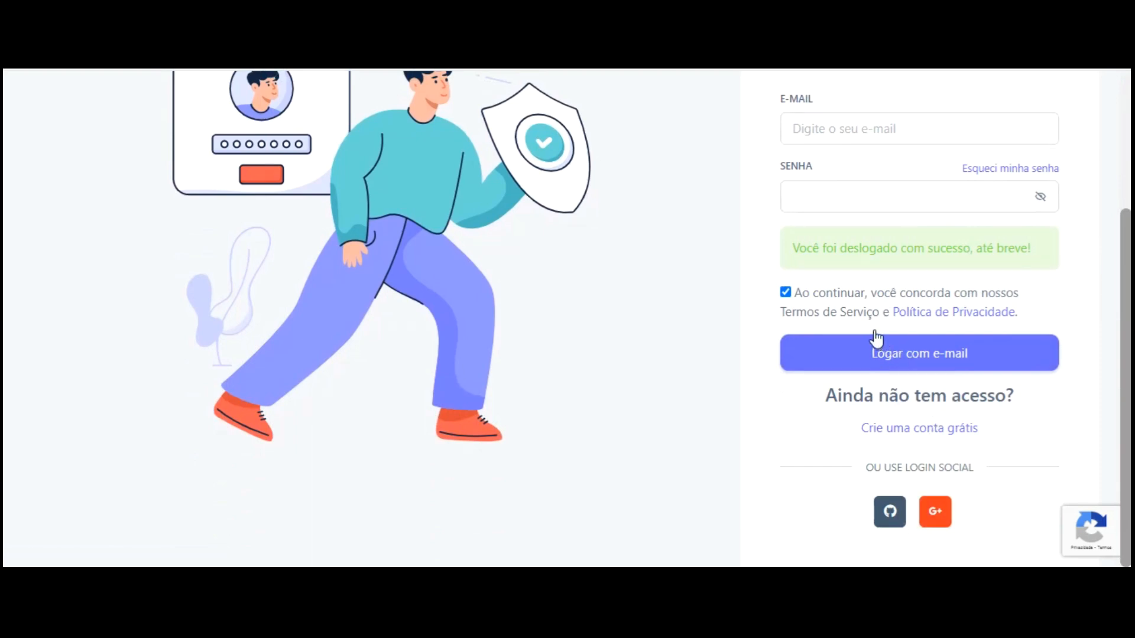
scroll(875, 334, "up", 3)
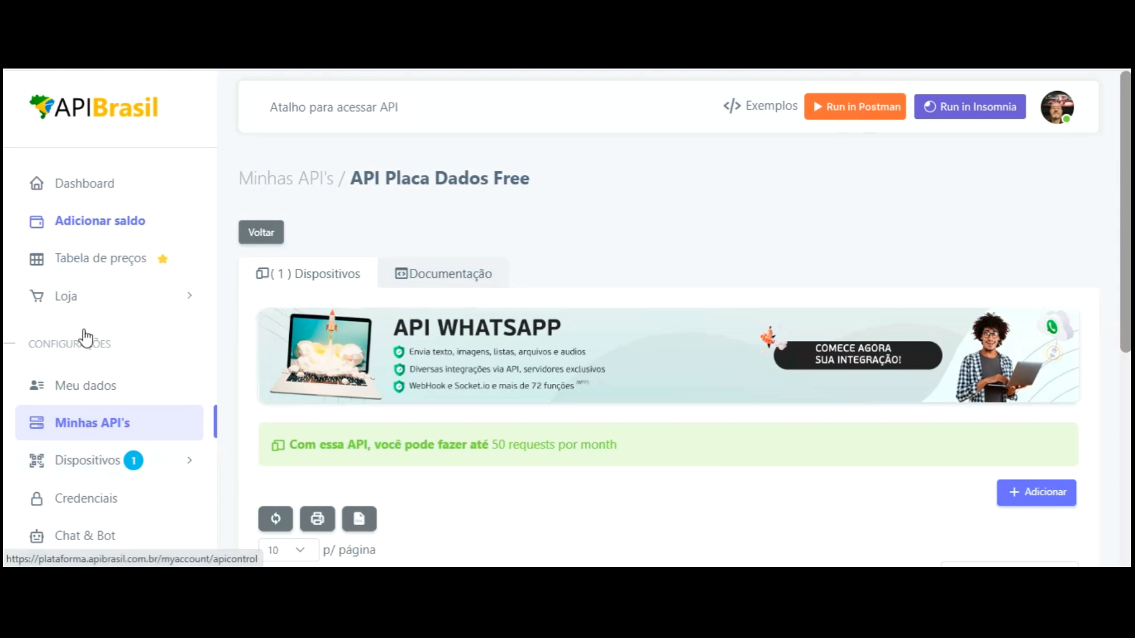
scroll(559, 255, "down", 4)
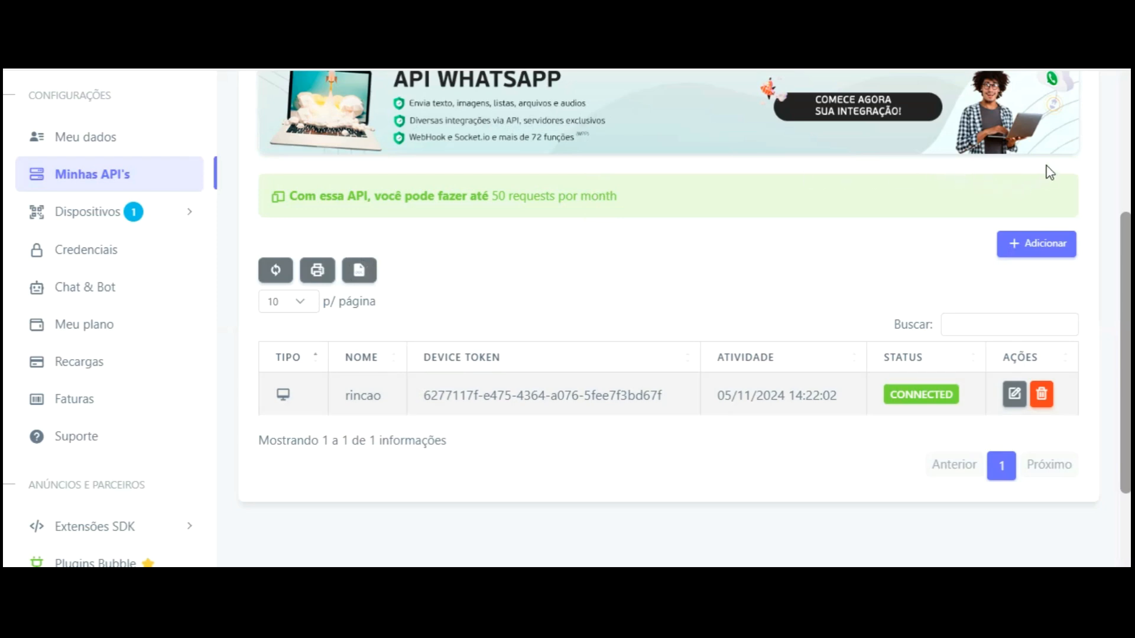
left_click(1043, 243)
Set the device type to Computador (Local) and name it rincaoinformatica
left_click(219, 290)
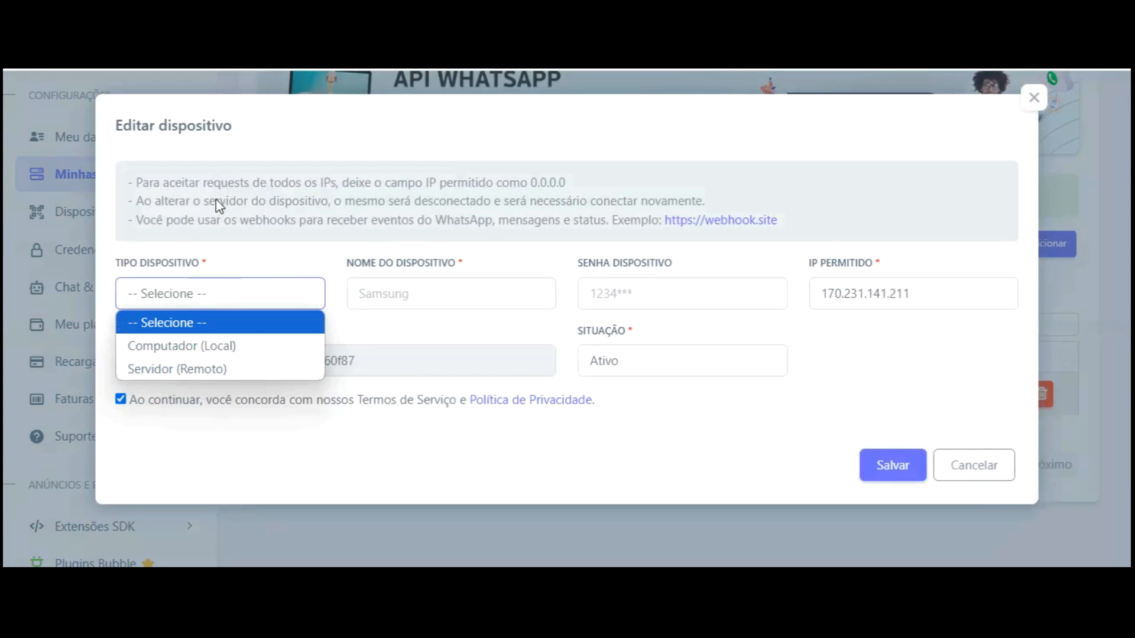
key("Down")
key("Return")
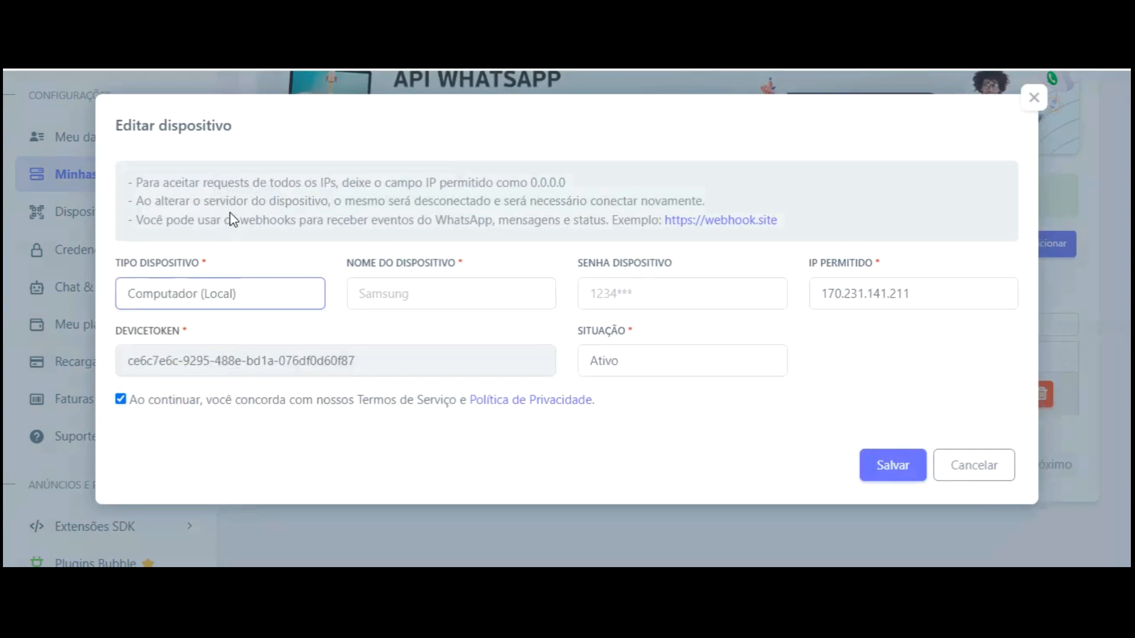
key("alt+Down")
key("Up")
key("Down")
key("Return")
key("Tab")
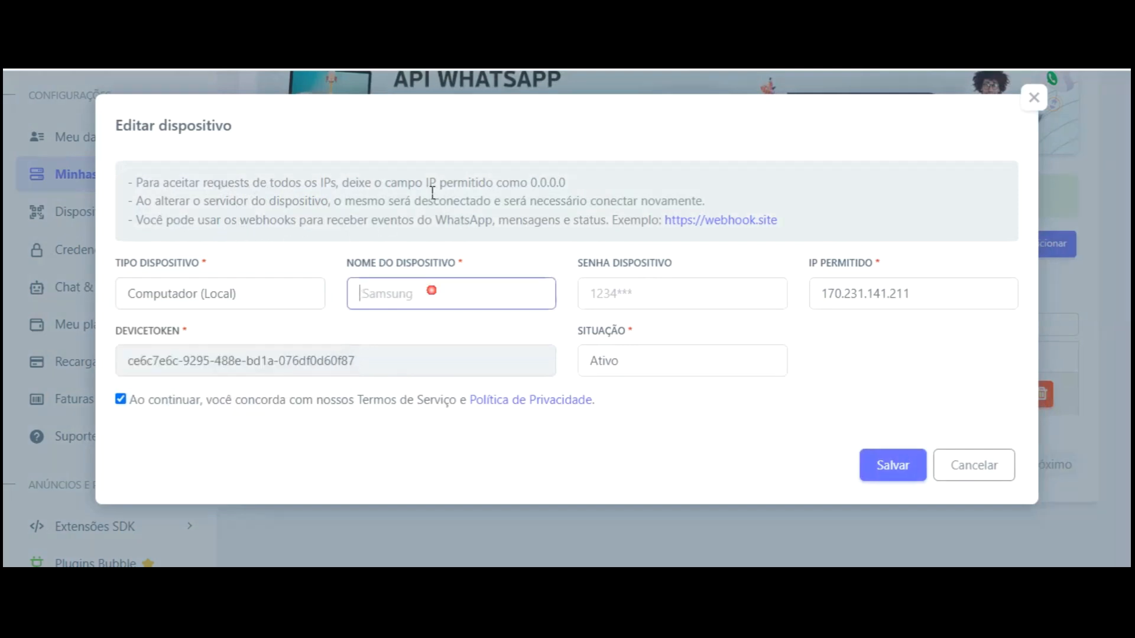
type("rincaoinformatica")
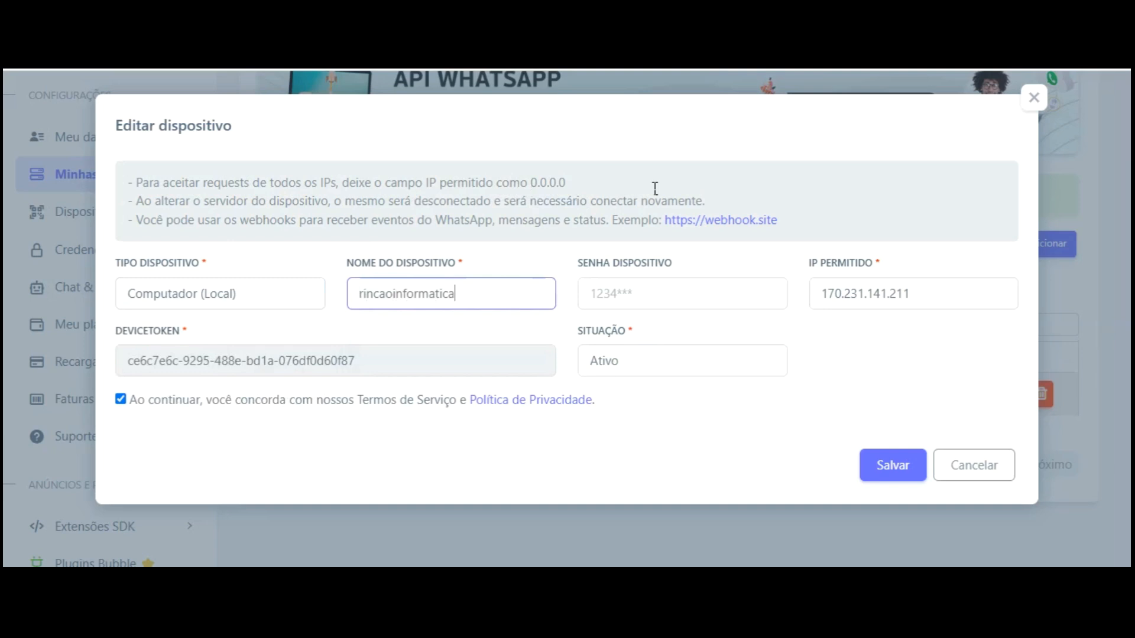
Enter a device password, allow IP 0.0.0.0, copy the device token, and save
key("Tab")
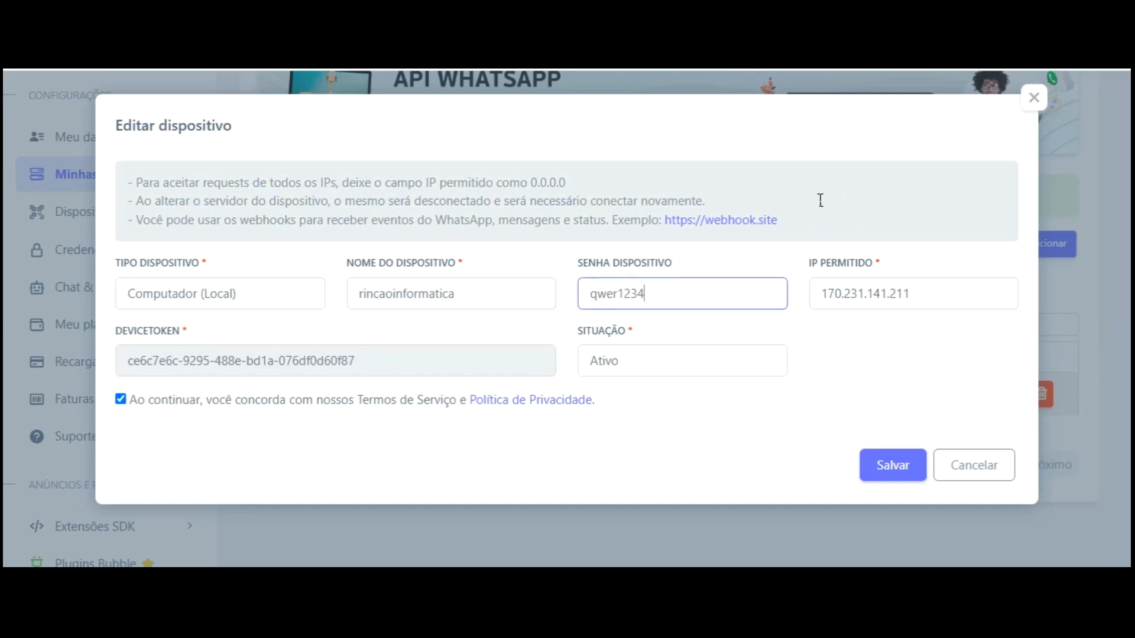
key("Tab")
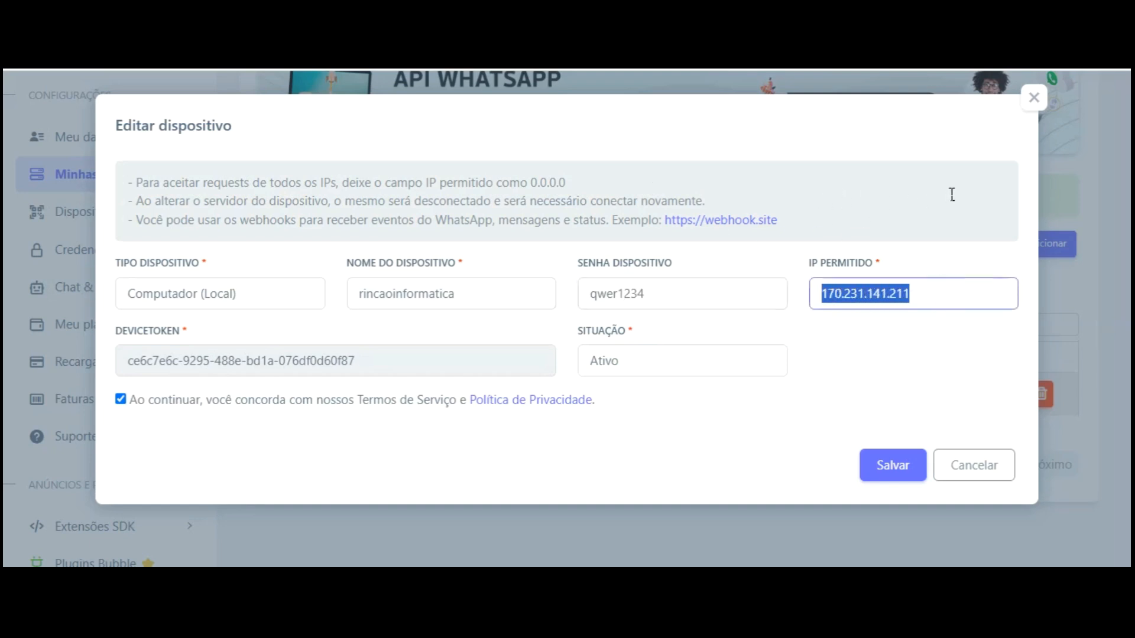
type("0.0.0.0")
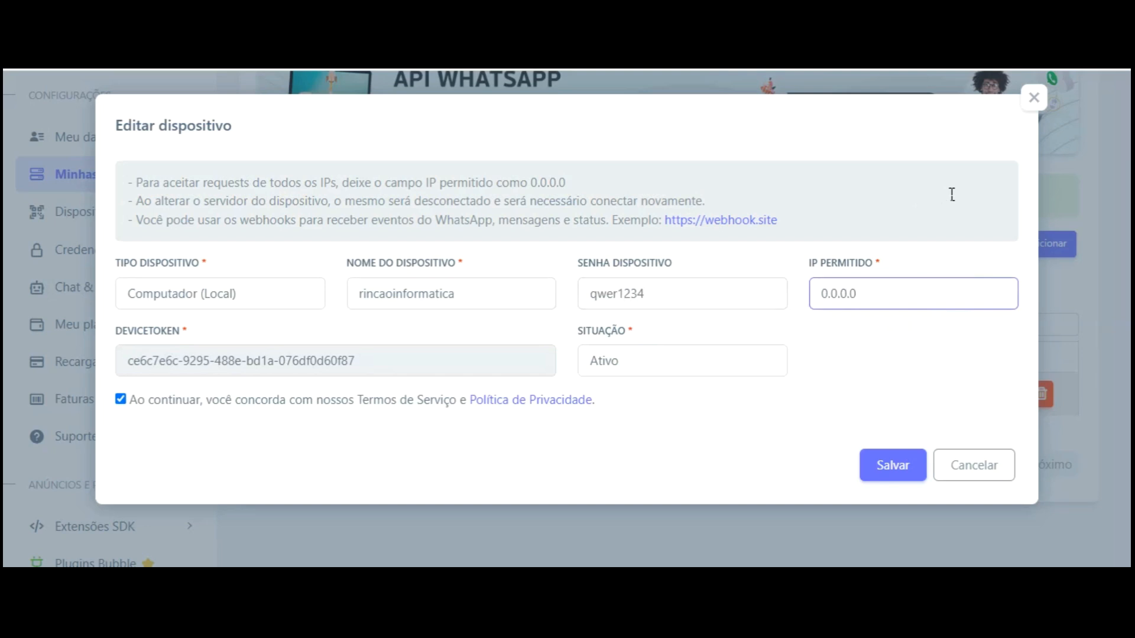
left_click(862, 239)
left_click_drag(131, 361, 279, 361)
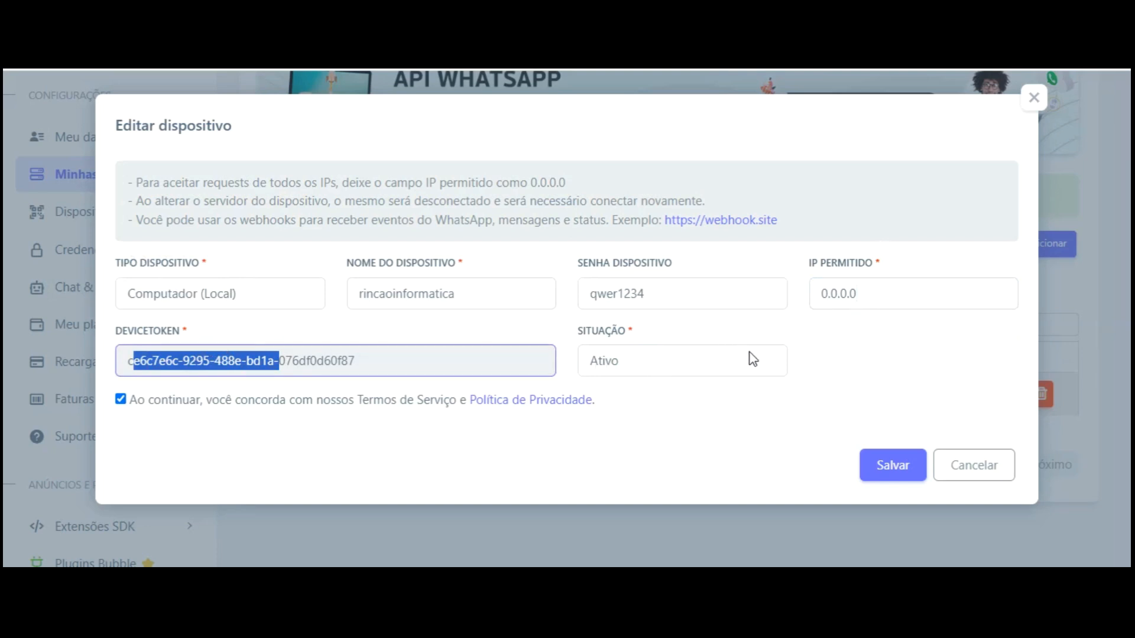
key("Return")
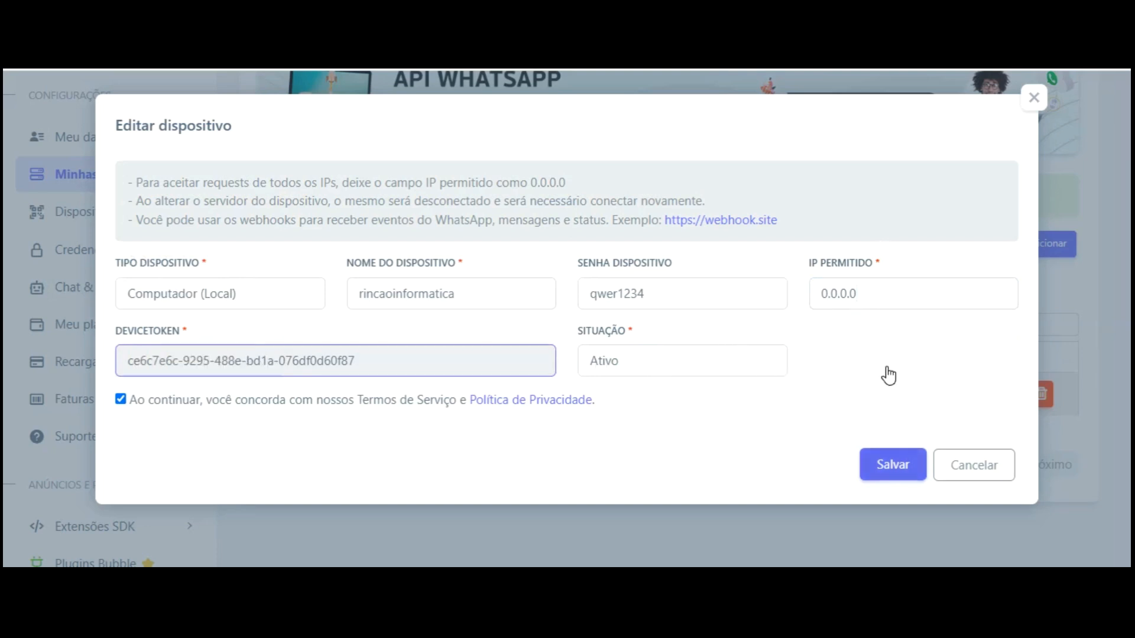
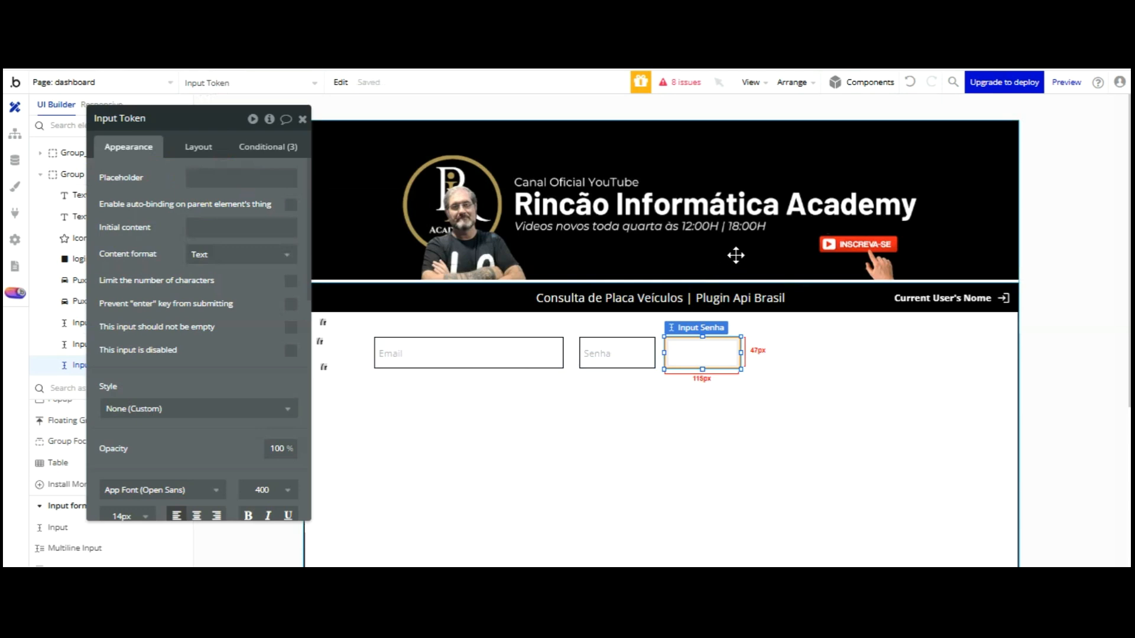
Widen the third input to the right and place a new button beside the inputs
left_click_drag(741, 253, 865, 253)
scroll(67, 412, "up", 5)
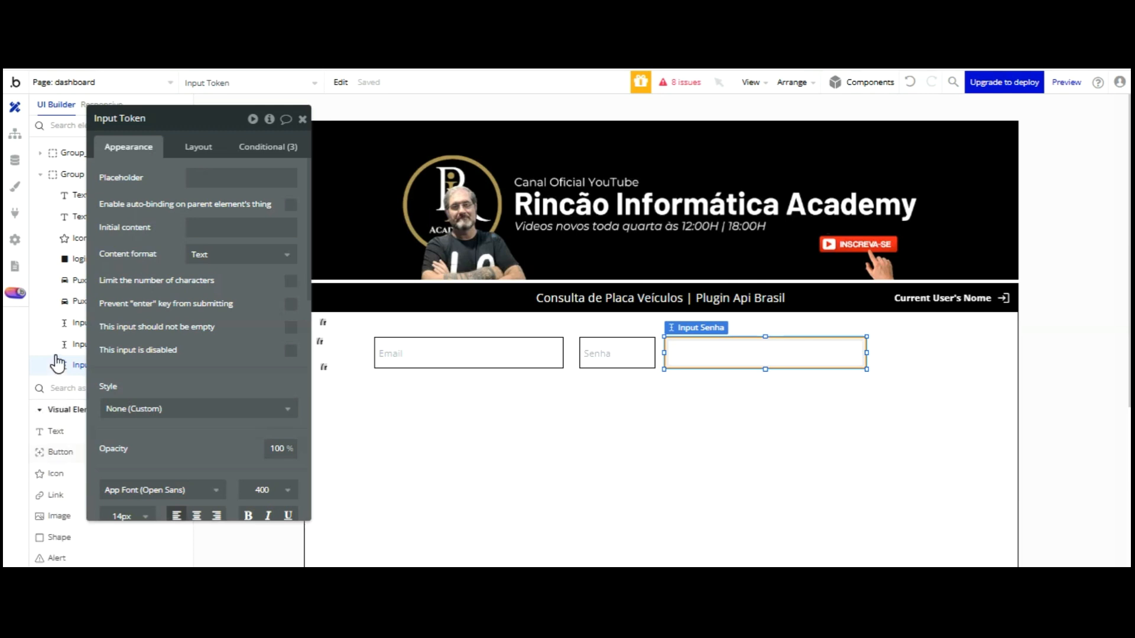
left_click(59, 451)
left_click(891, 342)
left_click_drag(912, 255, 905, 253)
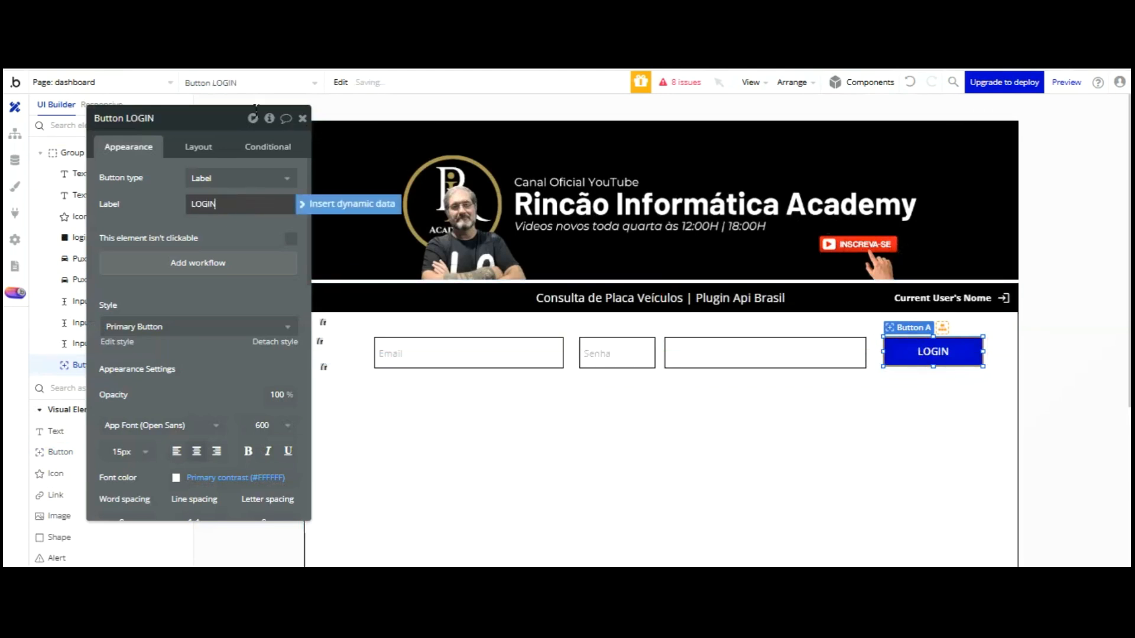
Create a click workflow for the LOGIN button
left_click(281, 328)
left_click(275, 260)
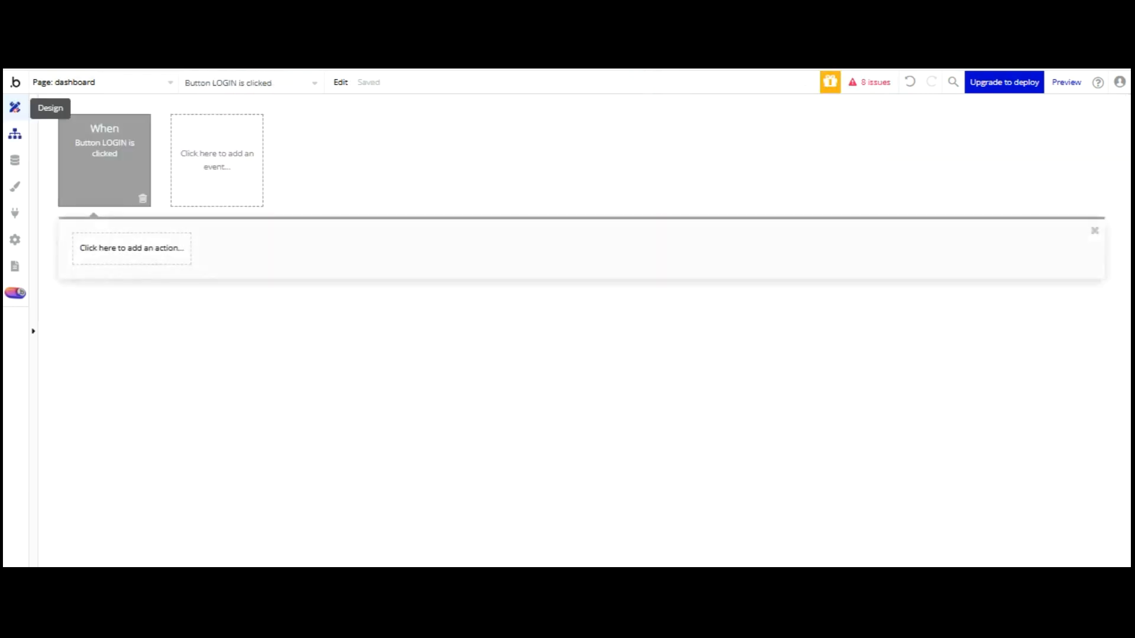
left_click(15, 107)
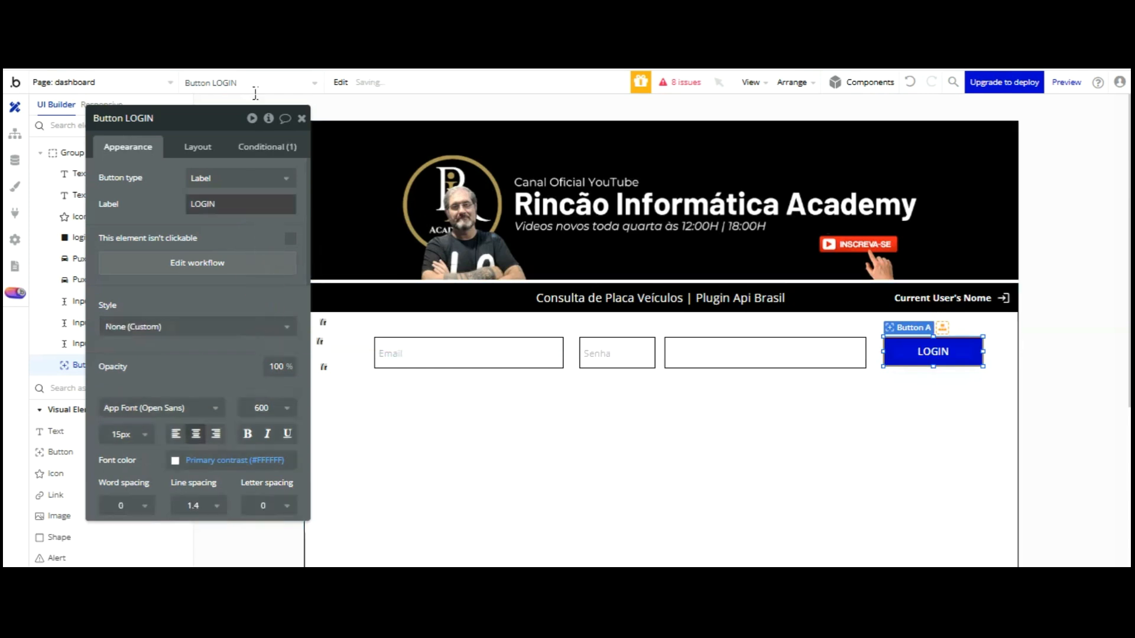
Set the LOGIN button's background colour to black (#000000)
left_click(259, 150)
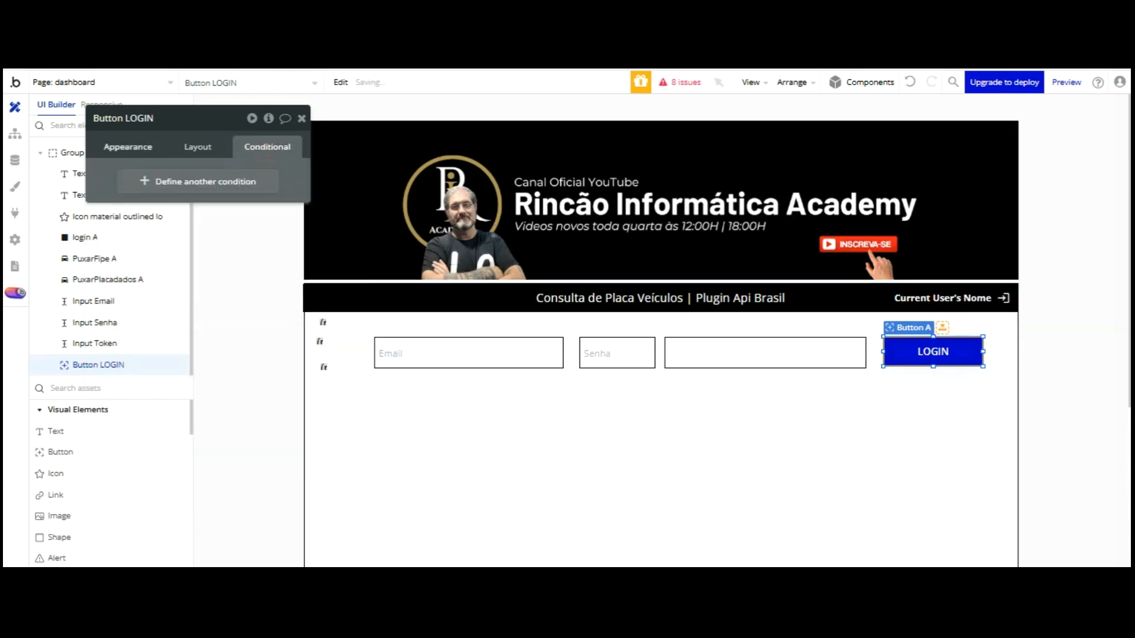
left_click(128, 146)
scroll(205, 308, "down", 3)
left_click(199, 407)
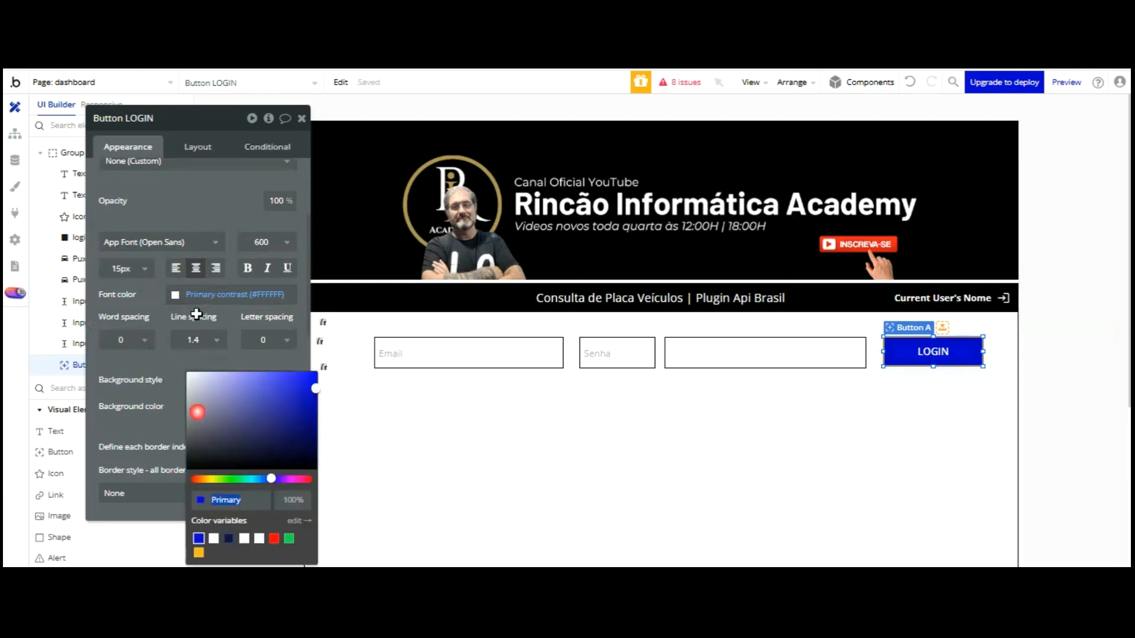
left_click_drag(283, 461, 325, 485)
left_click(187, 248)
left_click(216, 207)
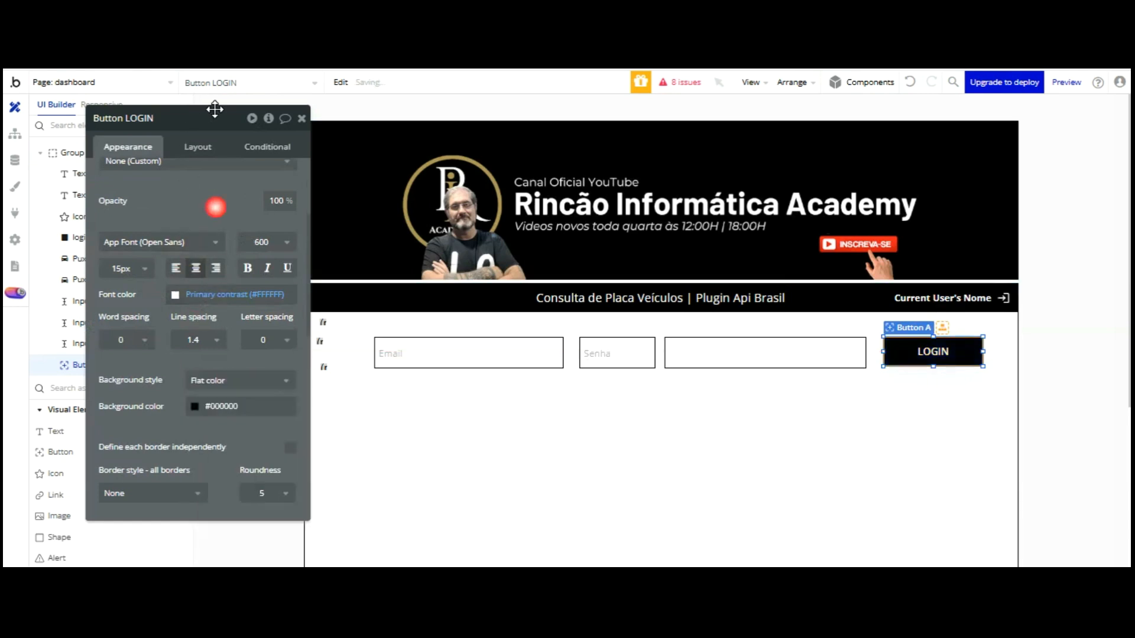
Align the LOGIN button in line with the input fields
left_click_drag(909, 251, 909, 255)
left_click_drag(930, 351, 930, 348)
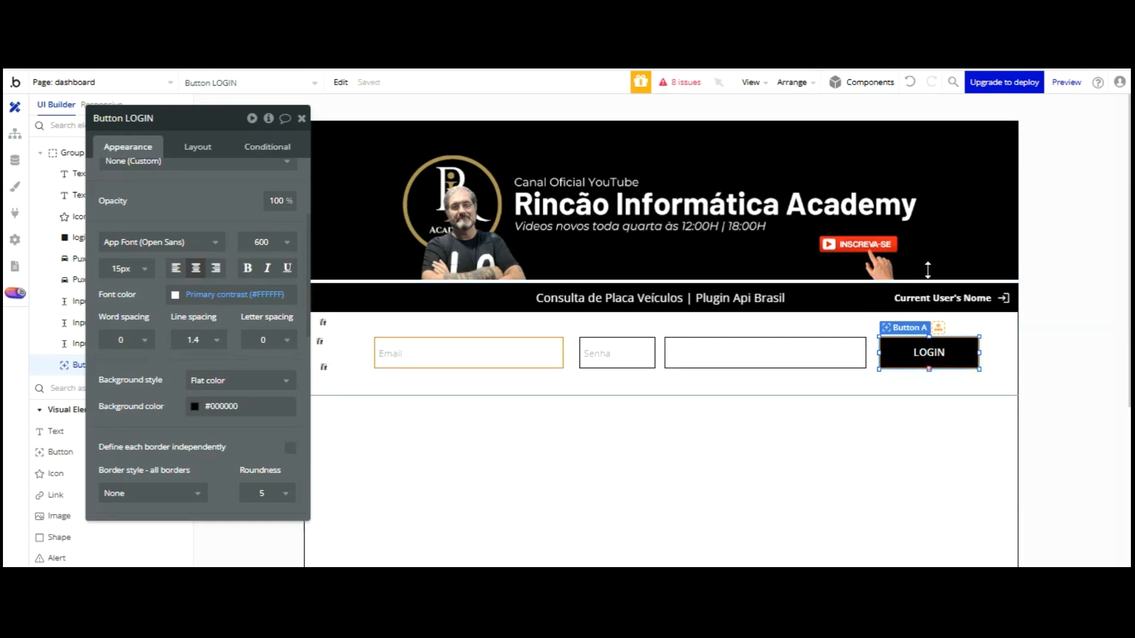
left_click(862, 328)
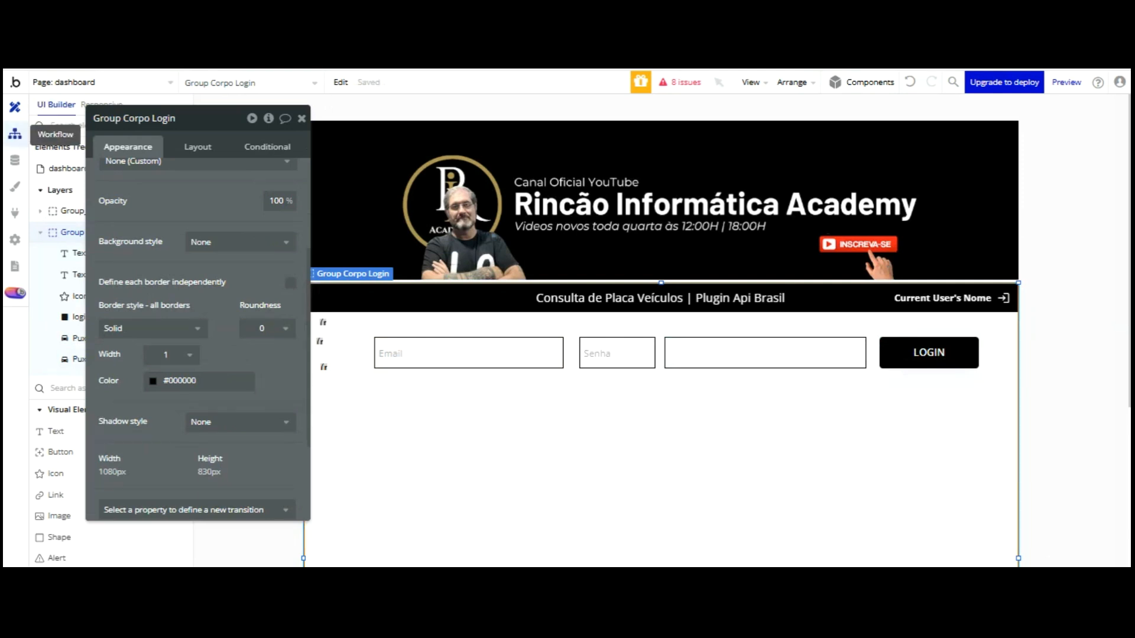
left_click(15, 134)
Add a 'Page is loaded' event whose action sets focus to Input Email
left_click(187, 136)
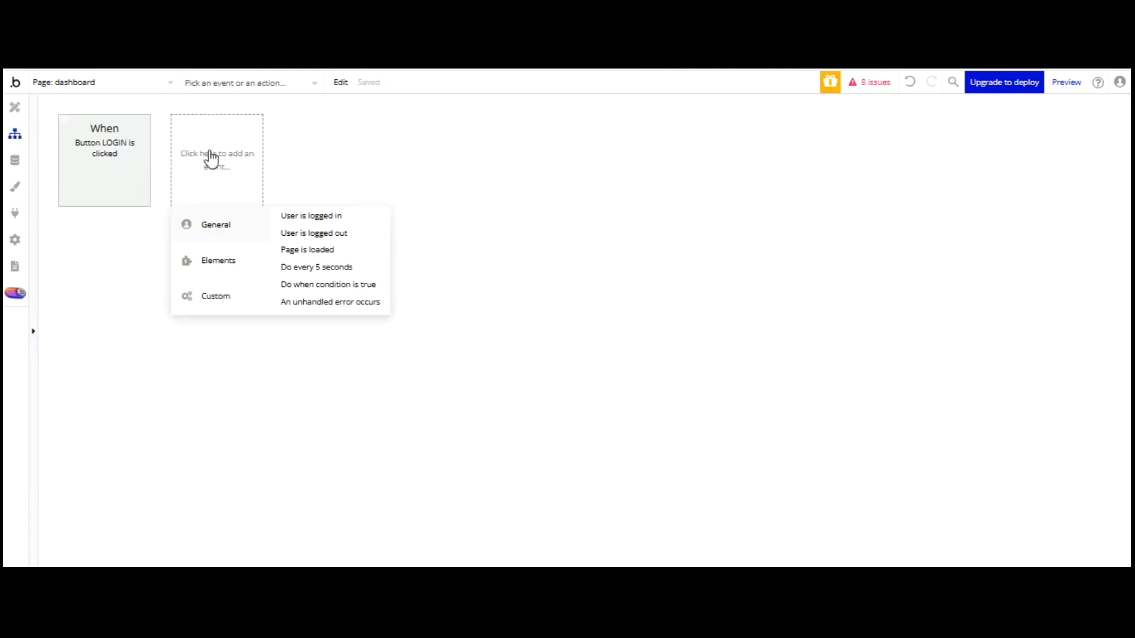
mouse_move(219, 261)
left_click(223, 139)
left_click(290, 249)
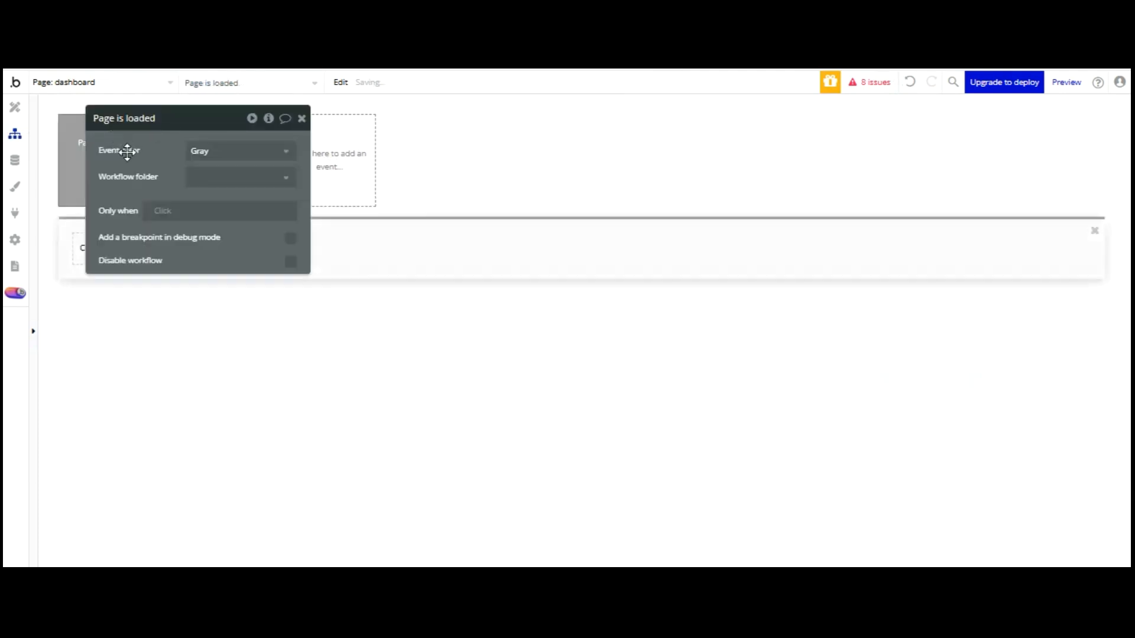
left_click(96, 249)
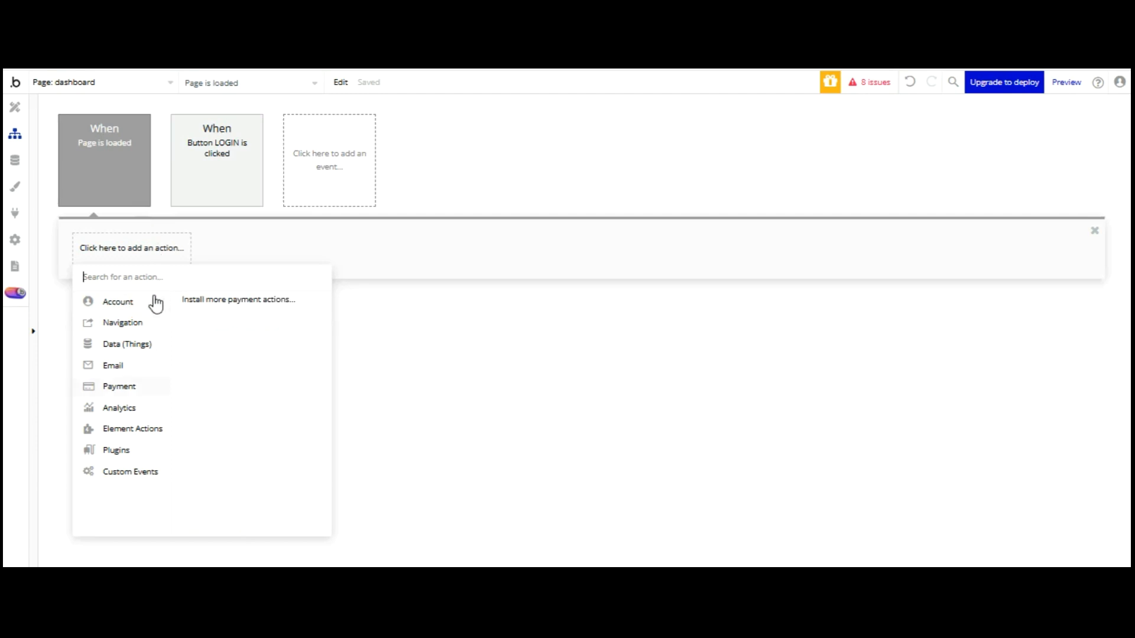
left_click(196, 373)
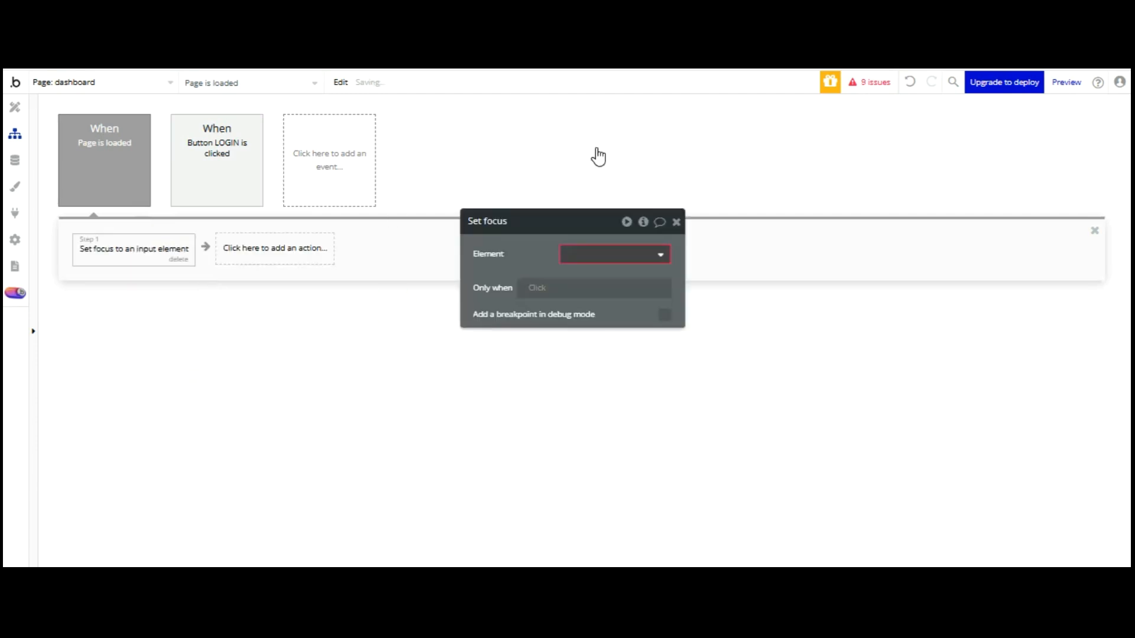
left_click(602, 275)
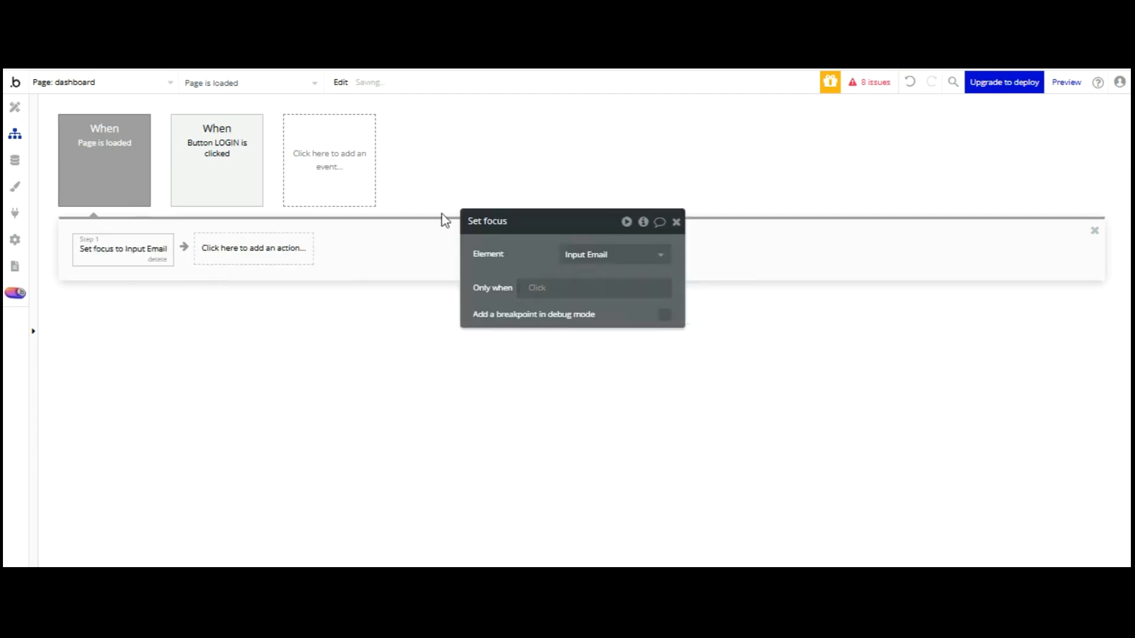
left_click(15, 106)
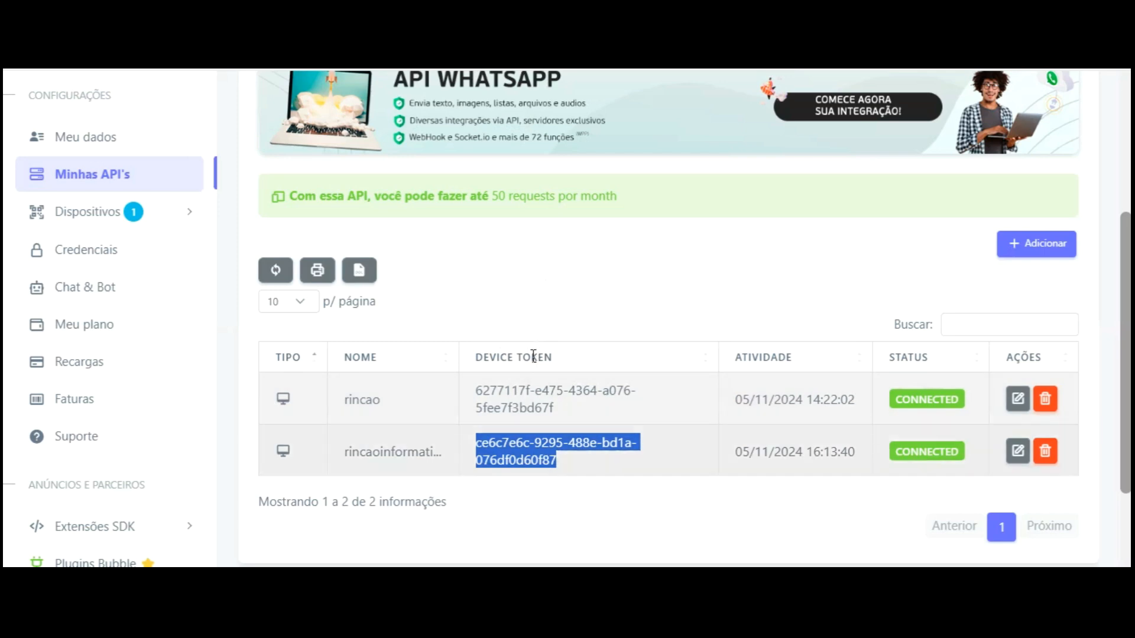
Copy the second device's Device Token from the Minhas API's list
right_click(532, 451)
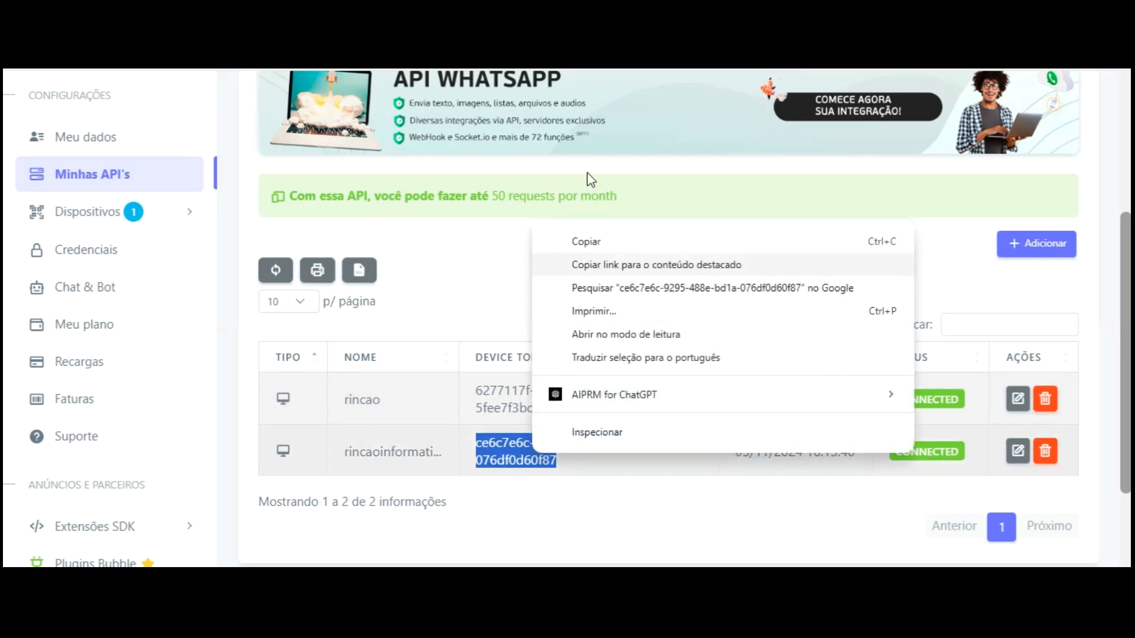
left_click(591, 243)
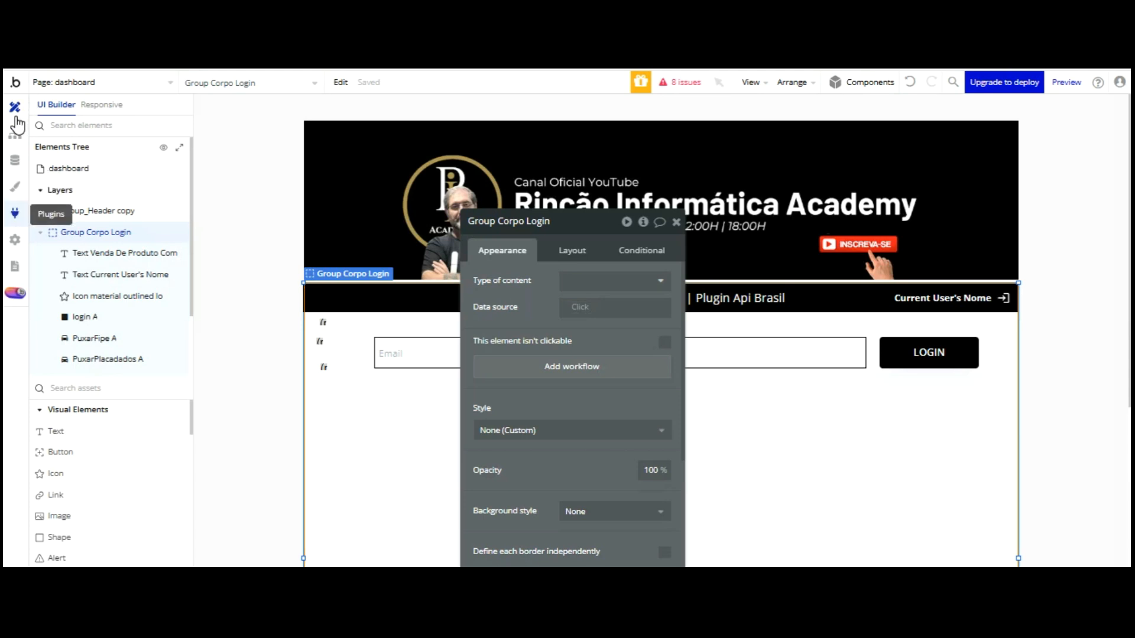
left_click(15, 213)
Paste the copied token into the Veículos V3 plugin's DeviceToken (shared headers) field
left_click(861, 307)
right_click(876, 308)
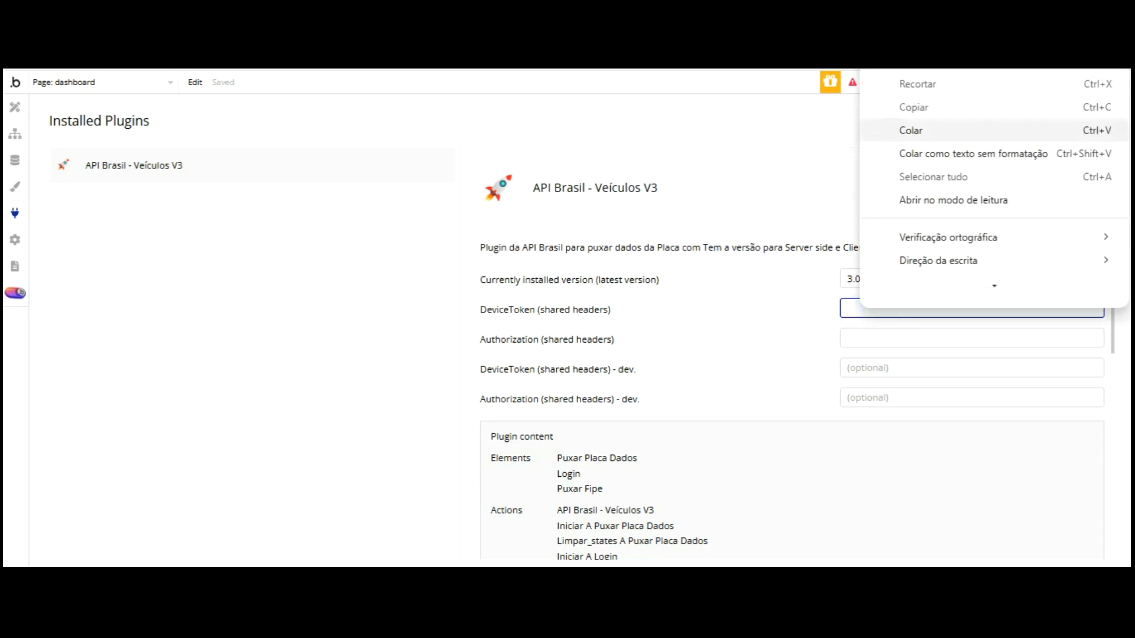
left_click(911, 130)
left_click(380, 174)
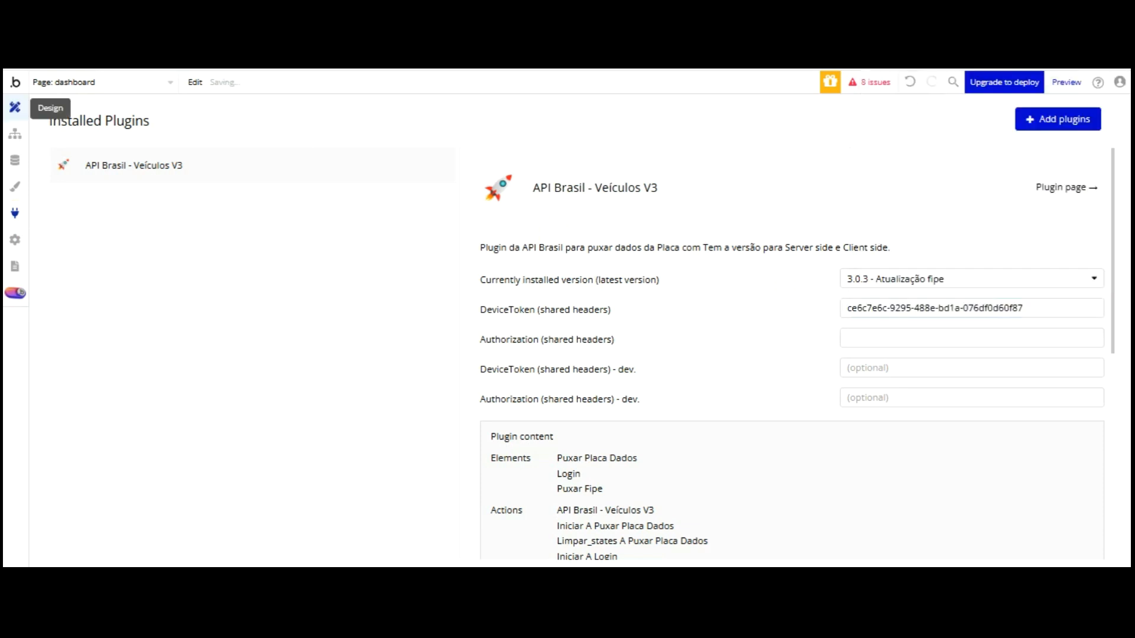
left_click(15, 107)
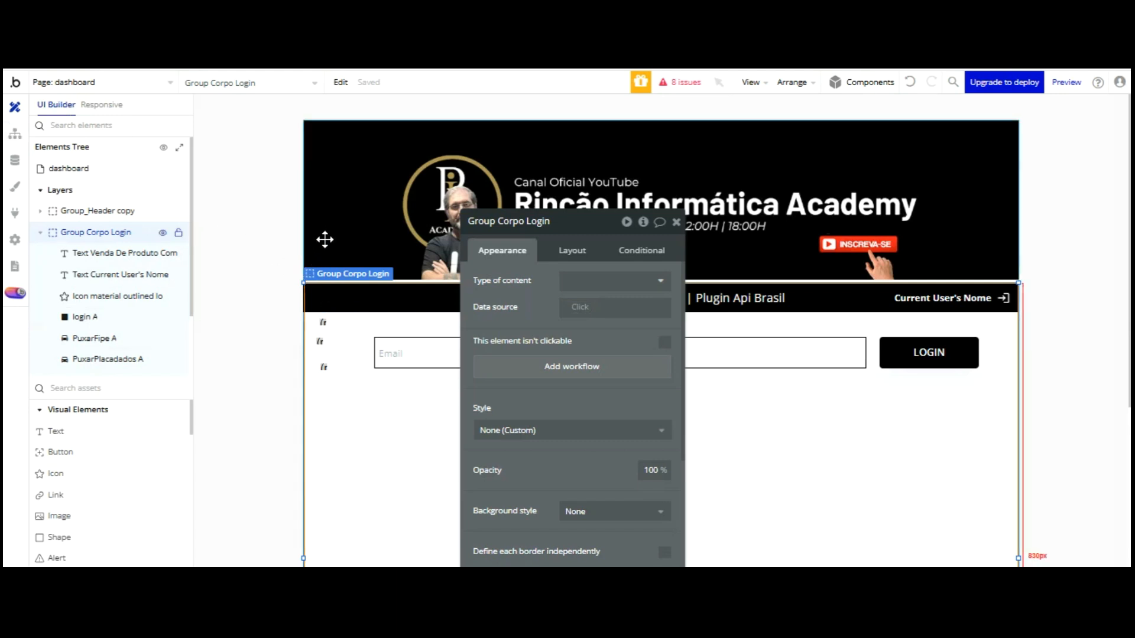
Bind login A's email field to Input Email's value
left_click(323, 322)
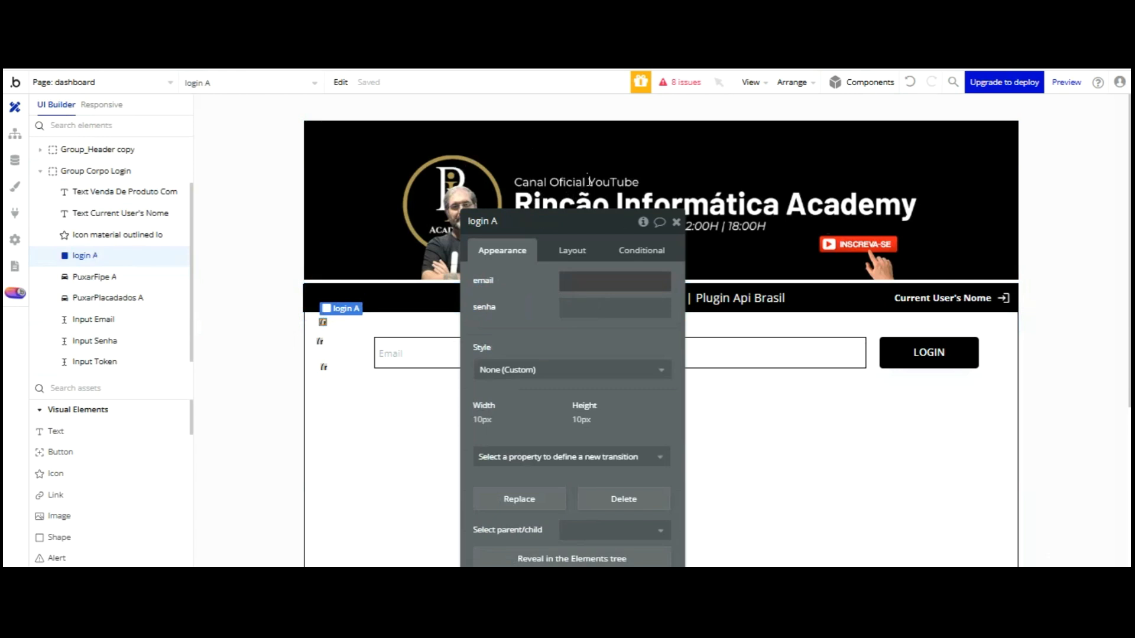
left_click(587, 281)
left_click(726, 281)
scroll(671, 326, "down", 5)
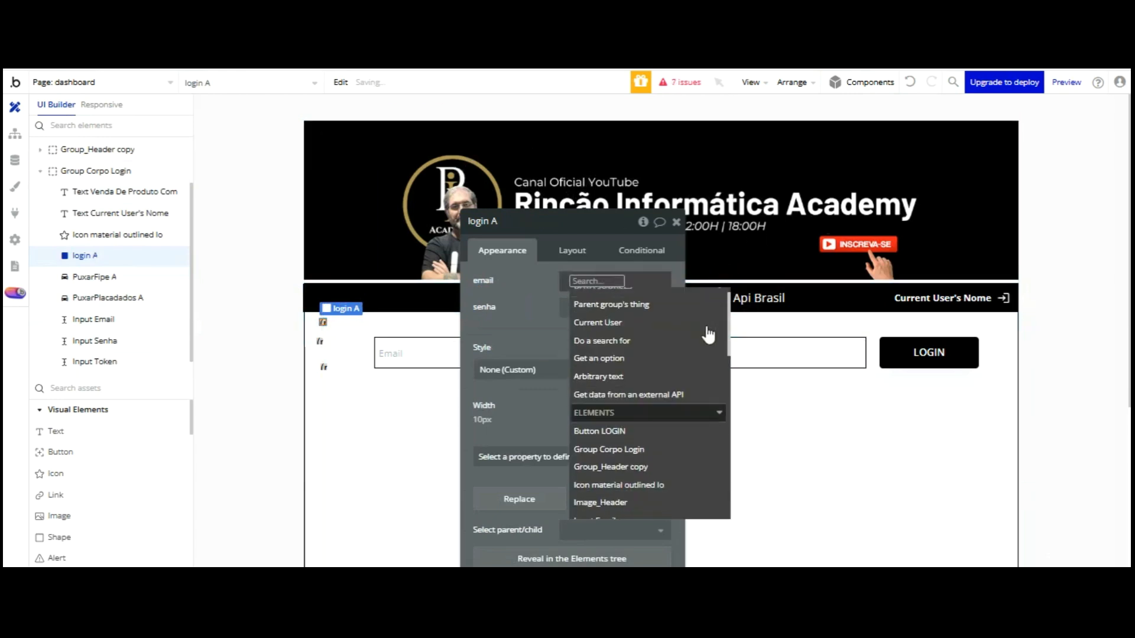
left_click(641, 383)
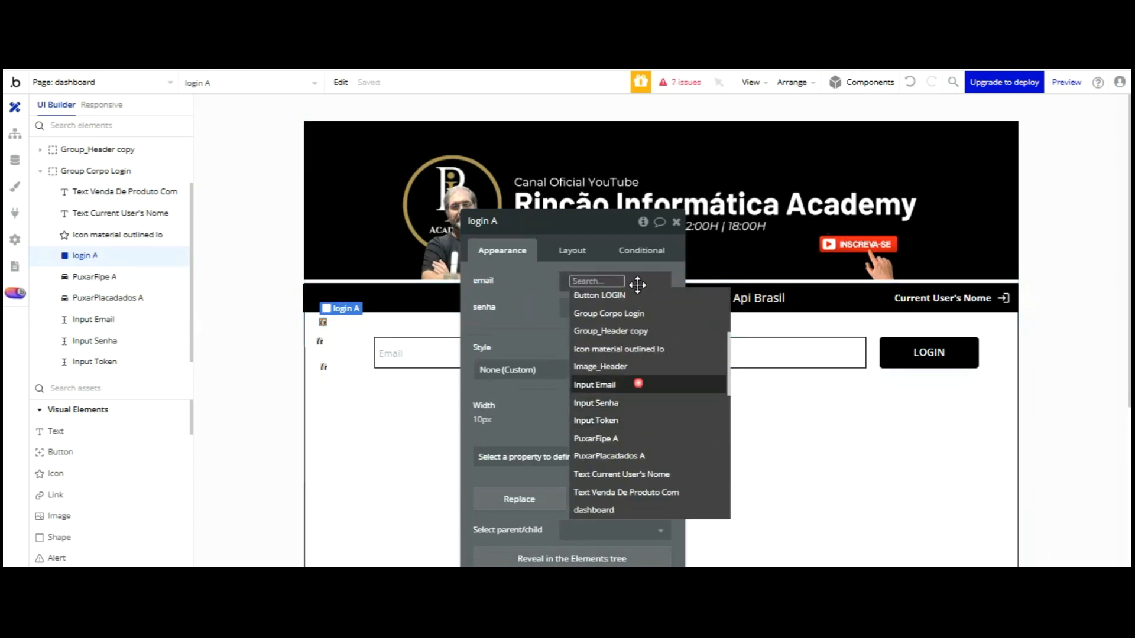
left_click(593, 300)
left_click(539, 286)
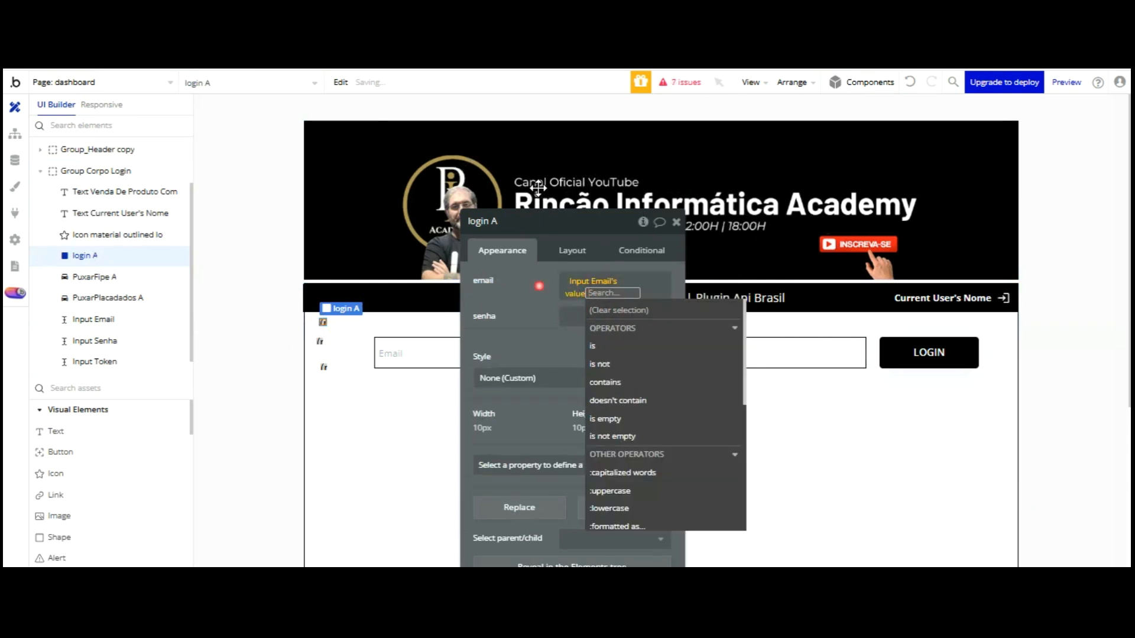
Bind login A's senha field to Input Senha's value
left_click(576, 305)
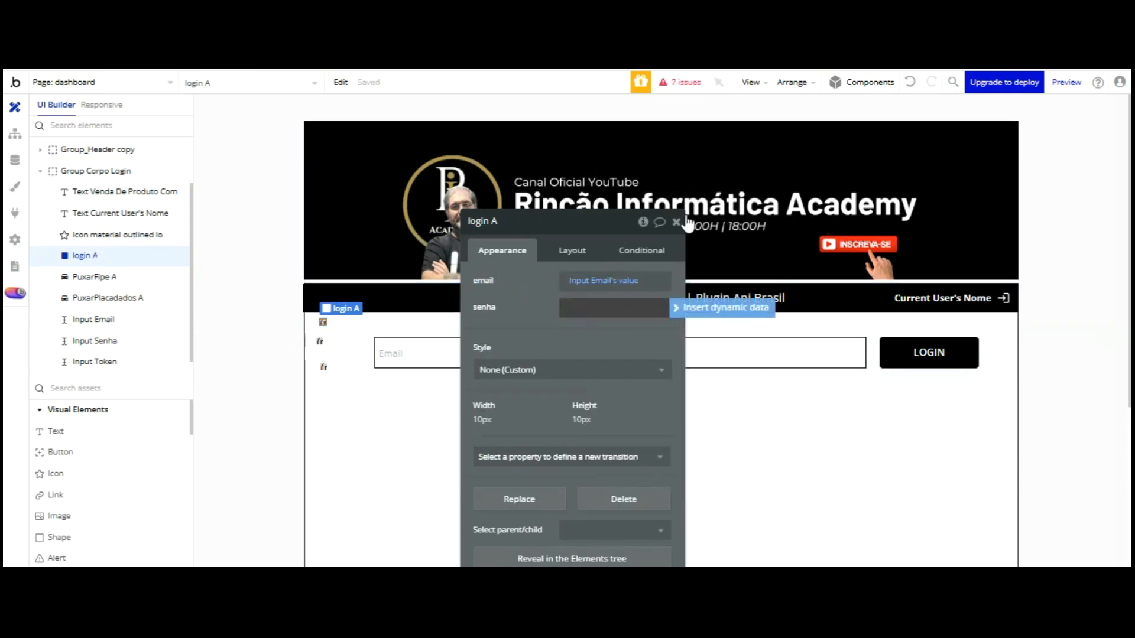
left_click(687, 307)
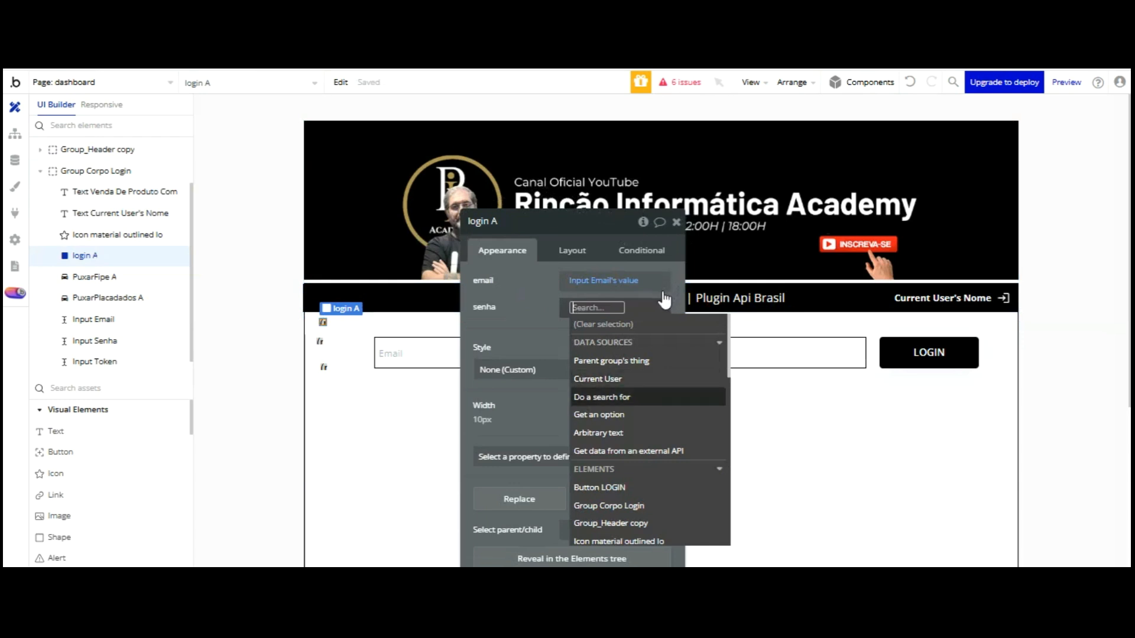
scroll(665, 299, "down", 4)
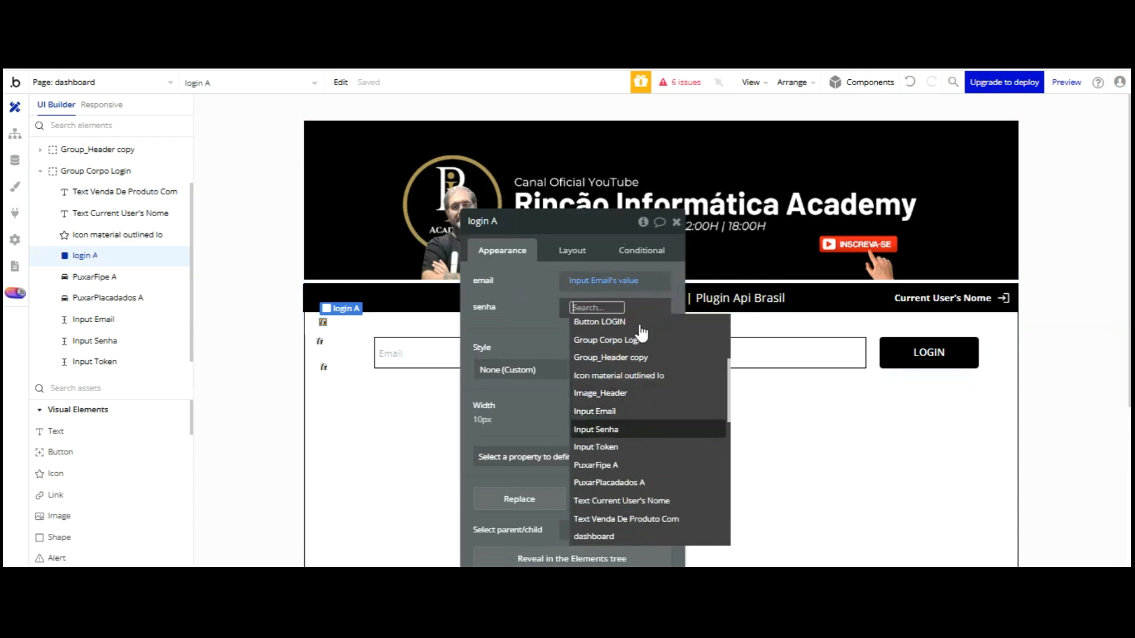
left_click(615, 429)
left_click_drag(541, 239, 334, 187)
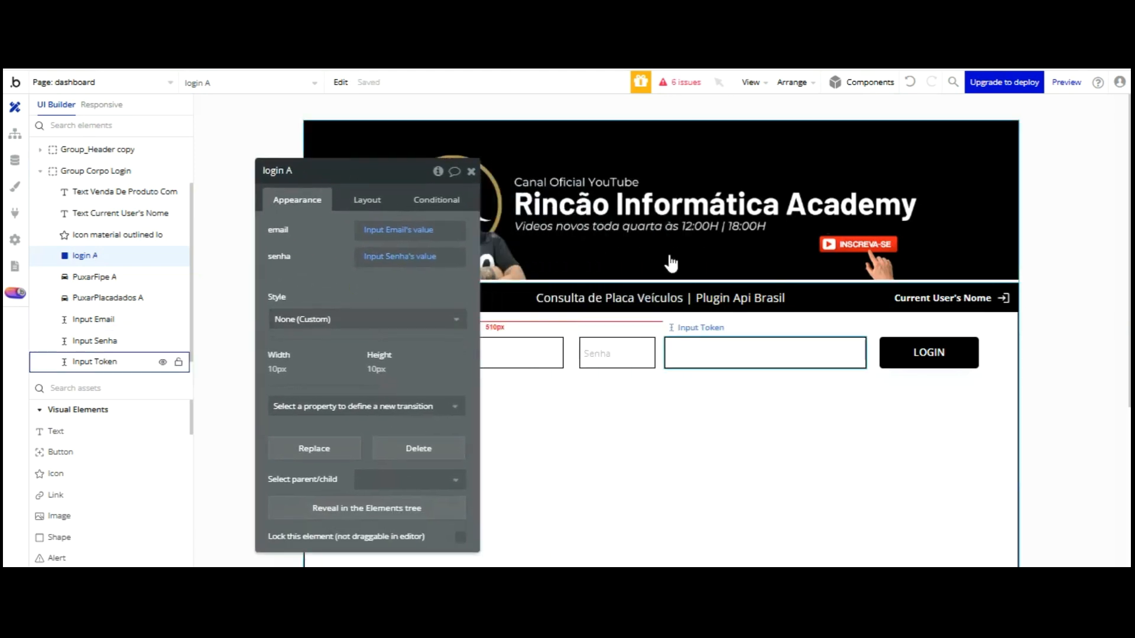
left_click(697, 354)
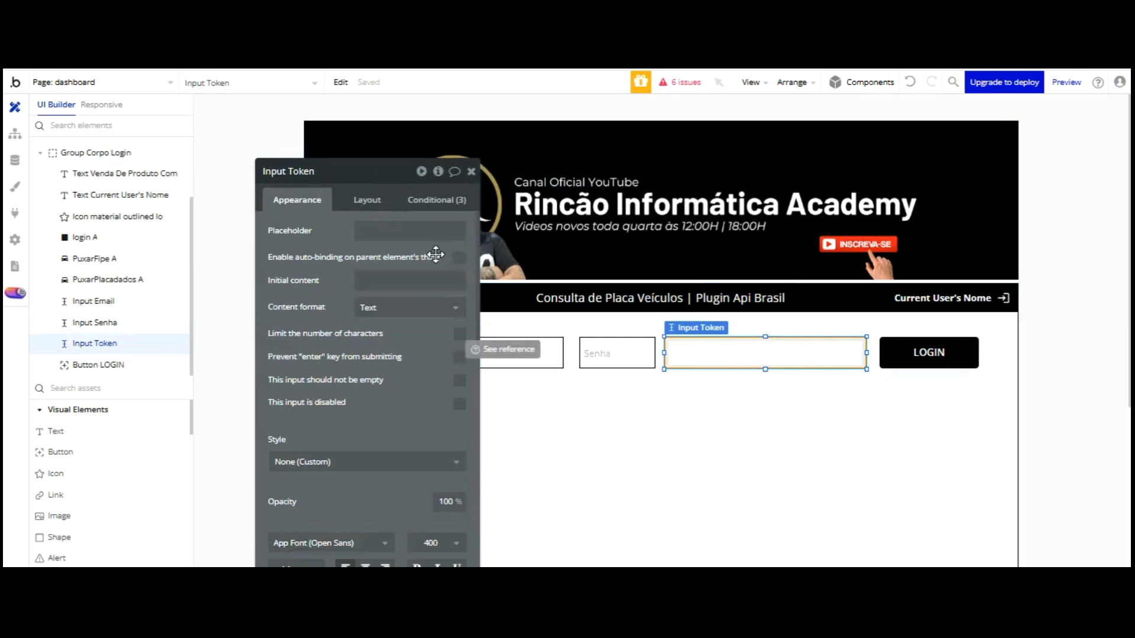
Set Input Token's initial content to login A's token
left_click(408, 281)
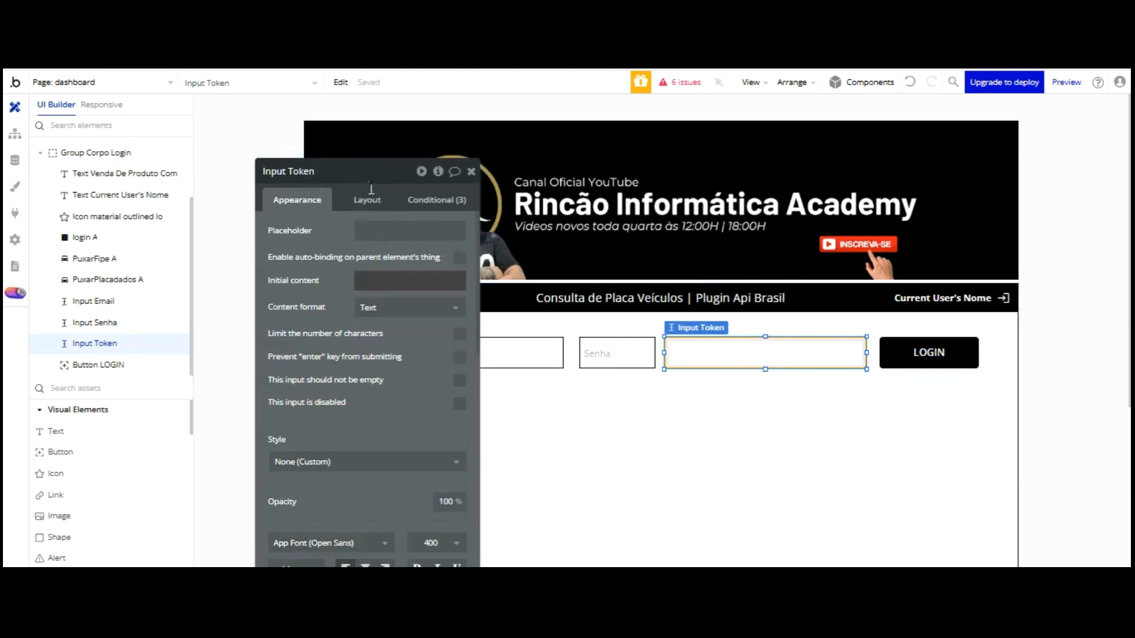
left_click(508, 282)
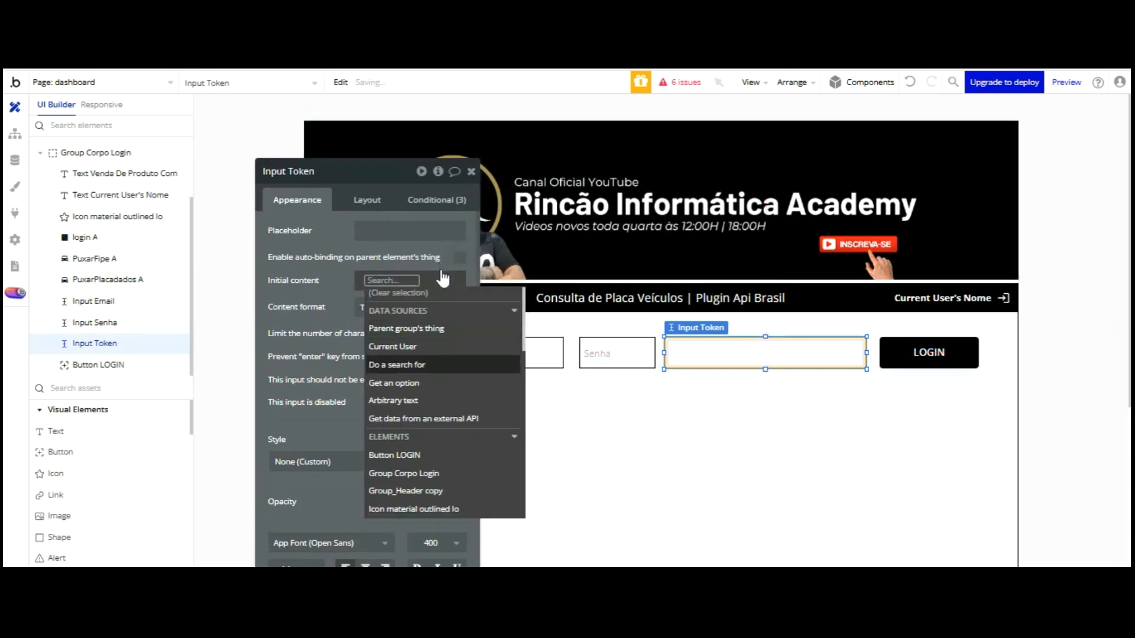
scroll(422, 334, "down", 3)
scroll(421, 334, "down", 3)
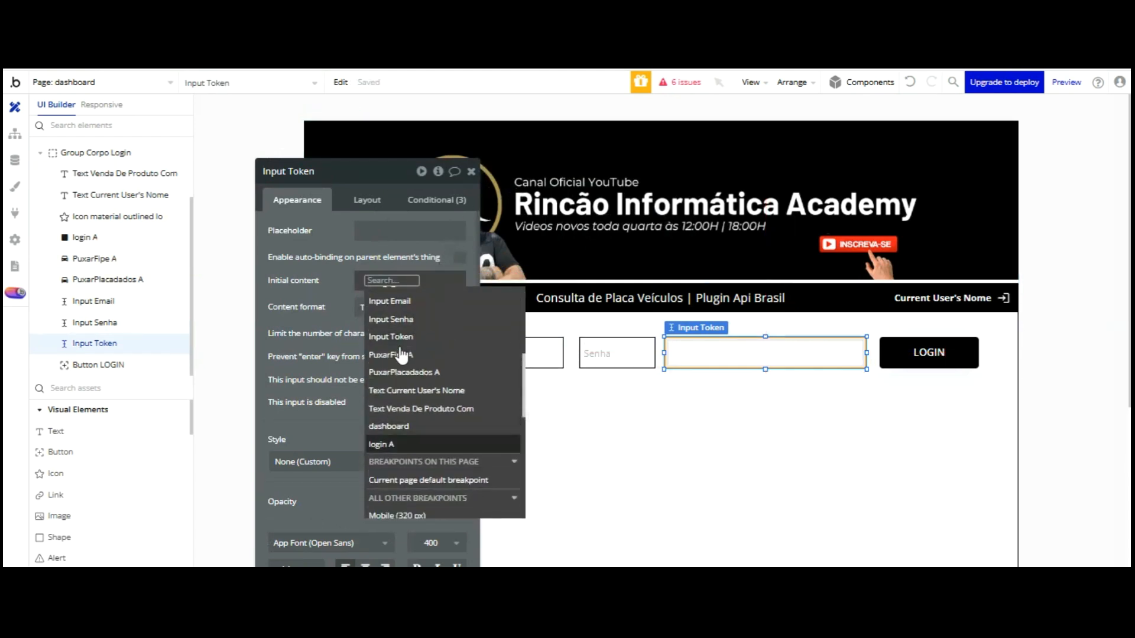
left_click(402, 442)
scroll(438, 300, "down", 3)
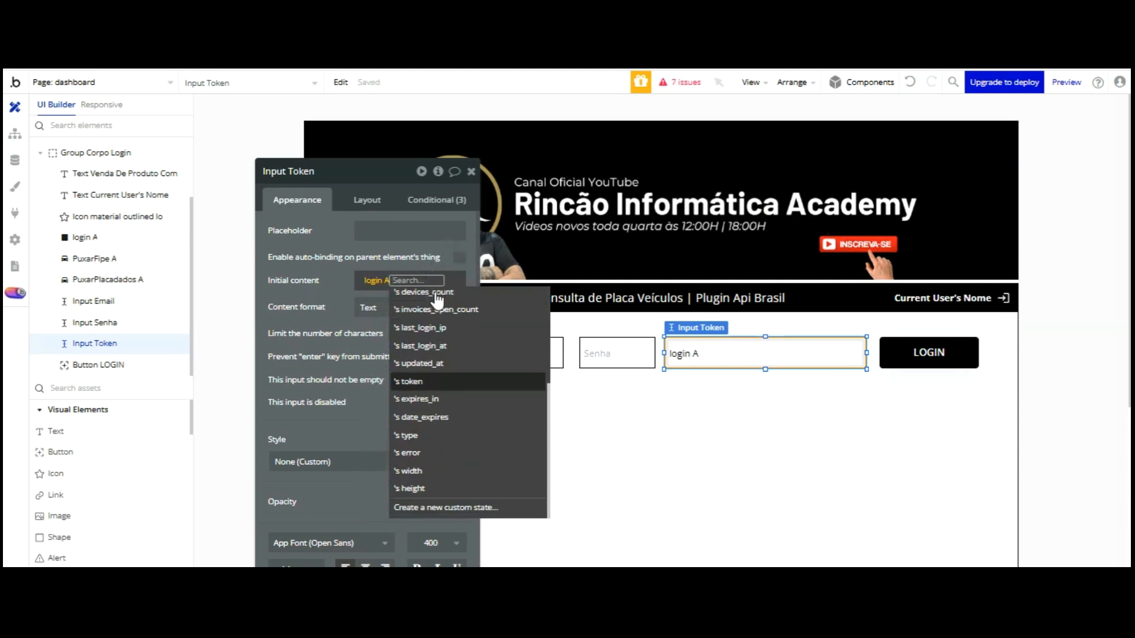
left_click(413, 382)
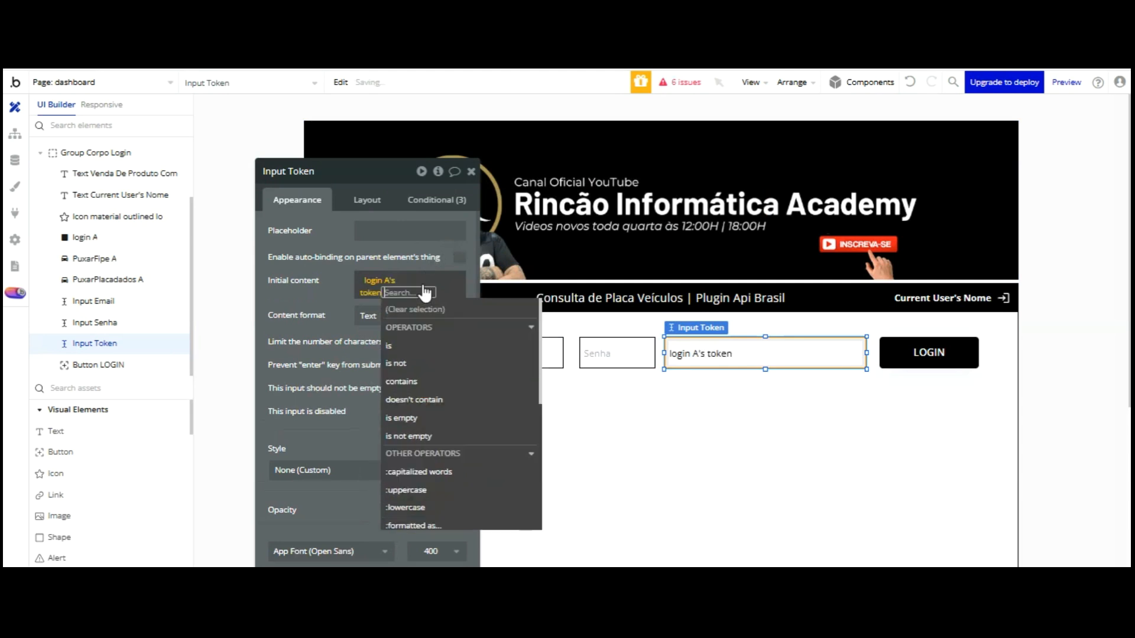
left_click(344, 202)
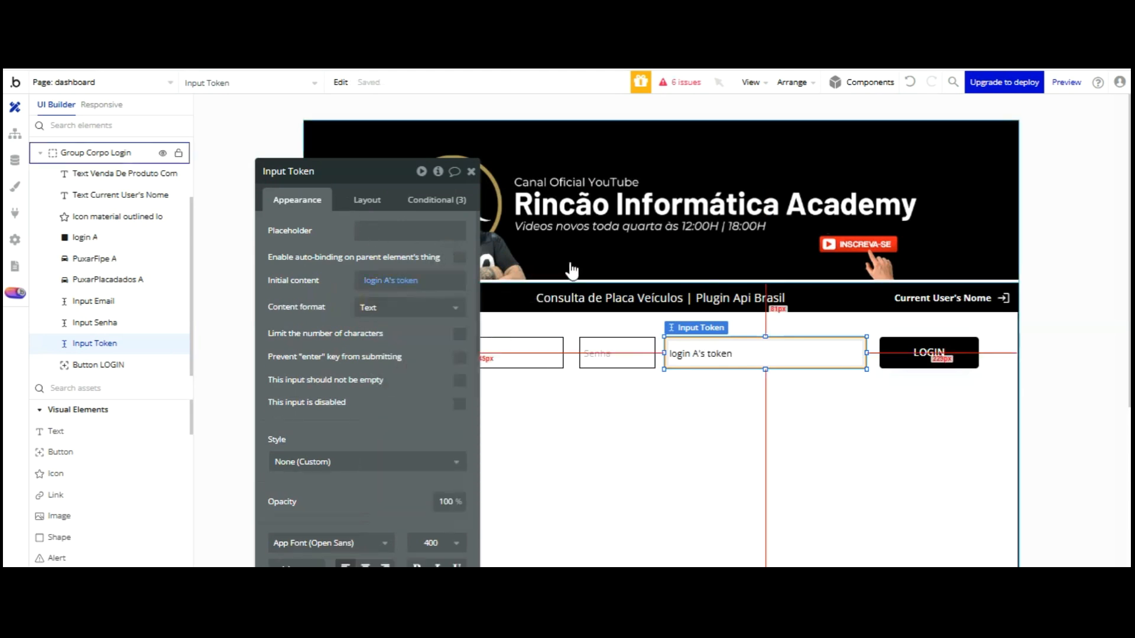
Nudge the Senha input a few pixels to the right
key("shift+Tab")
left_click_drag(595, 255, 597, 254)
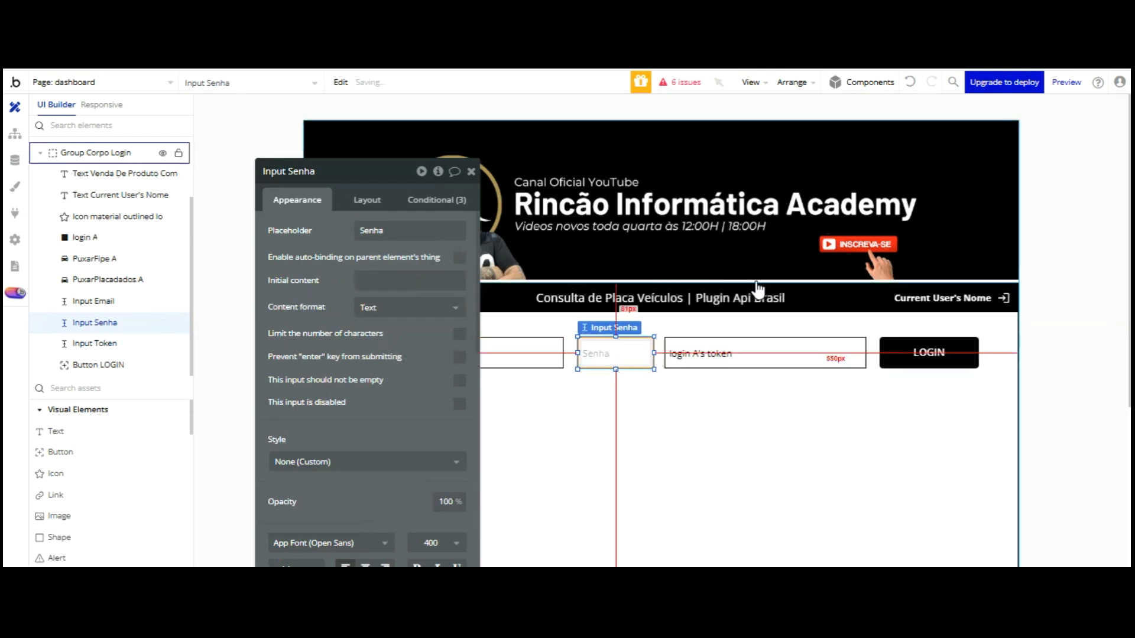
left_click(928, 257)
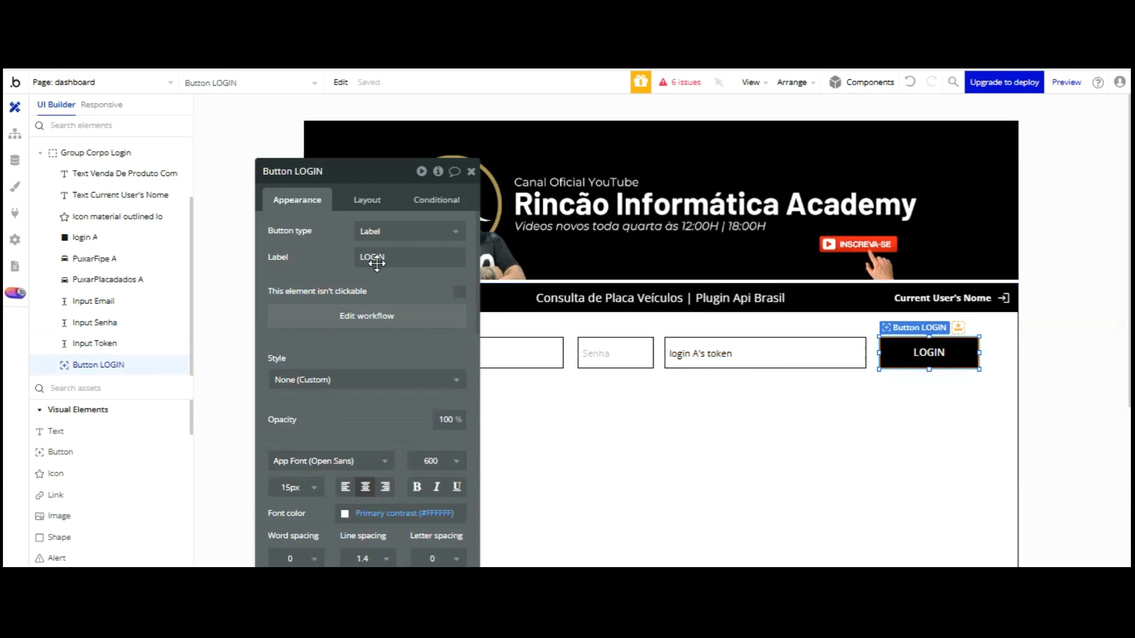
Make LOGIN's click workflow run limpar login A, then iniciar login A, and preview
left_click(367, 316)
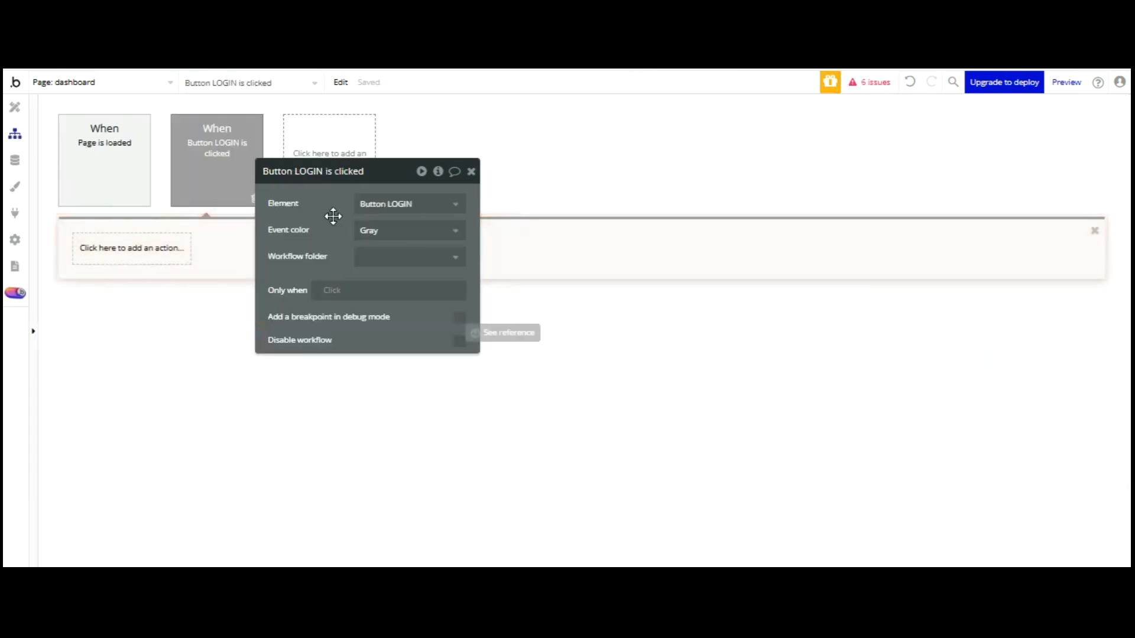
left_click(142, 250)
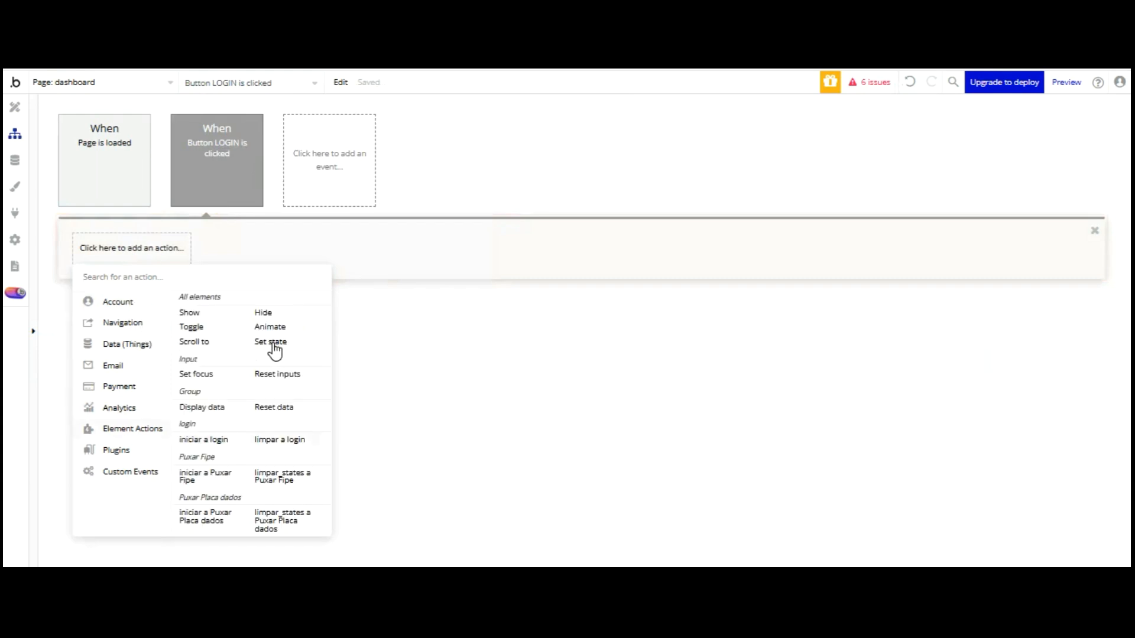
left_click(279, 439)
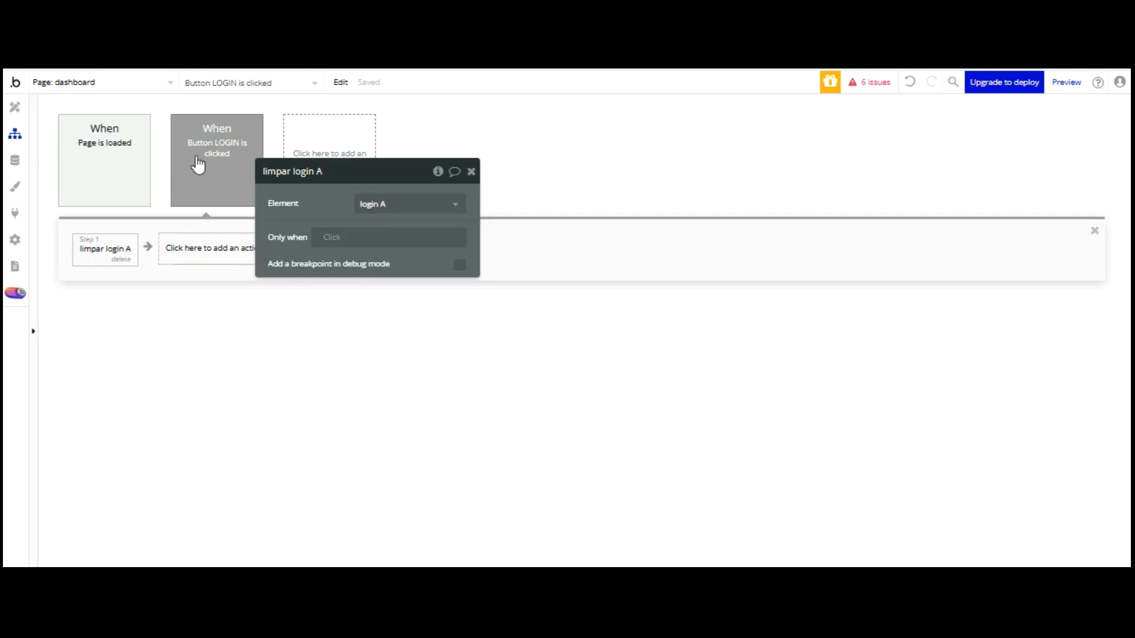
left_click(215, 247)
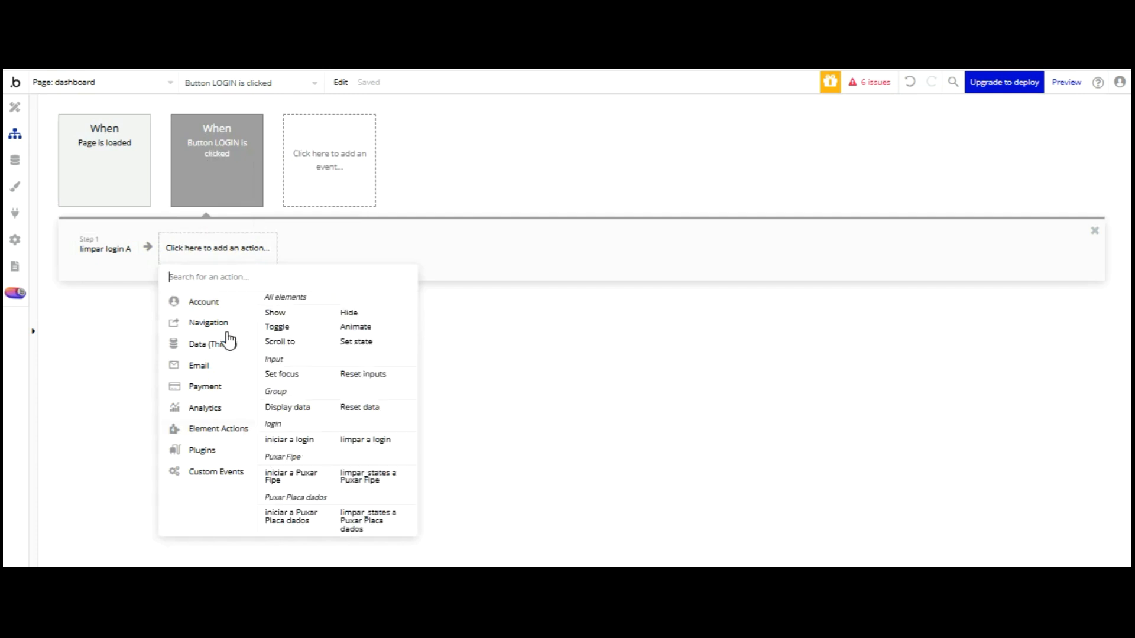
left_click(289, 439)
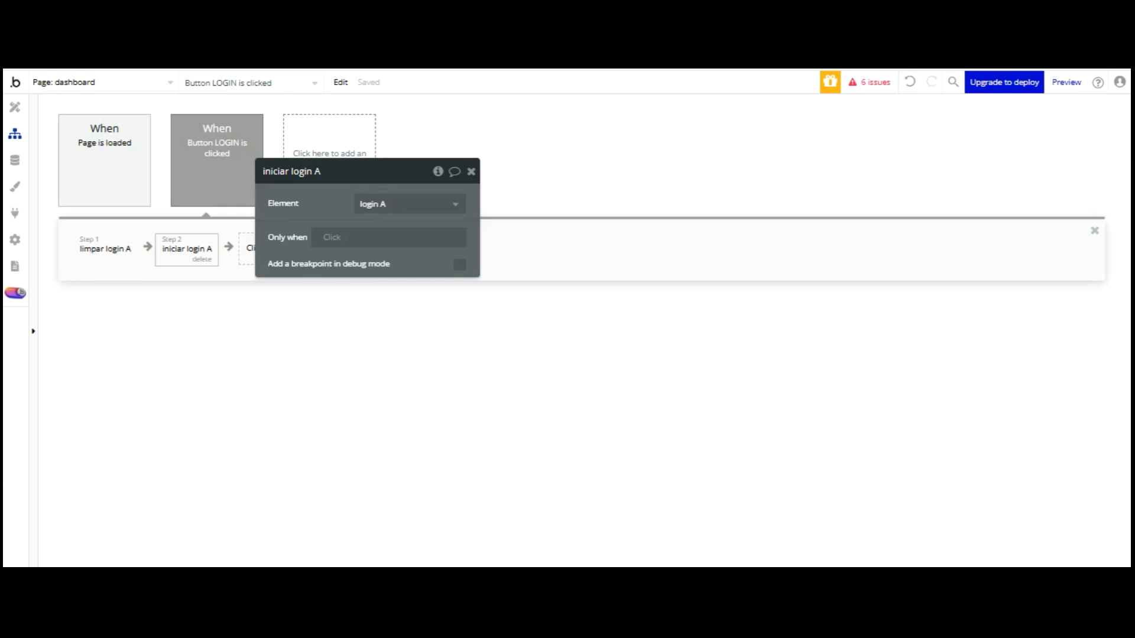
key("ctrl+Tab")
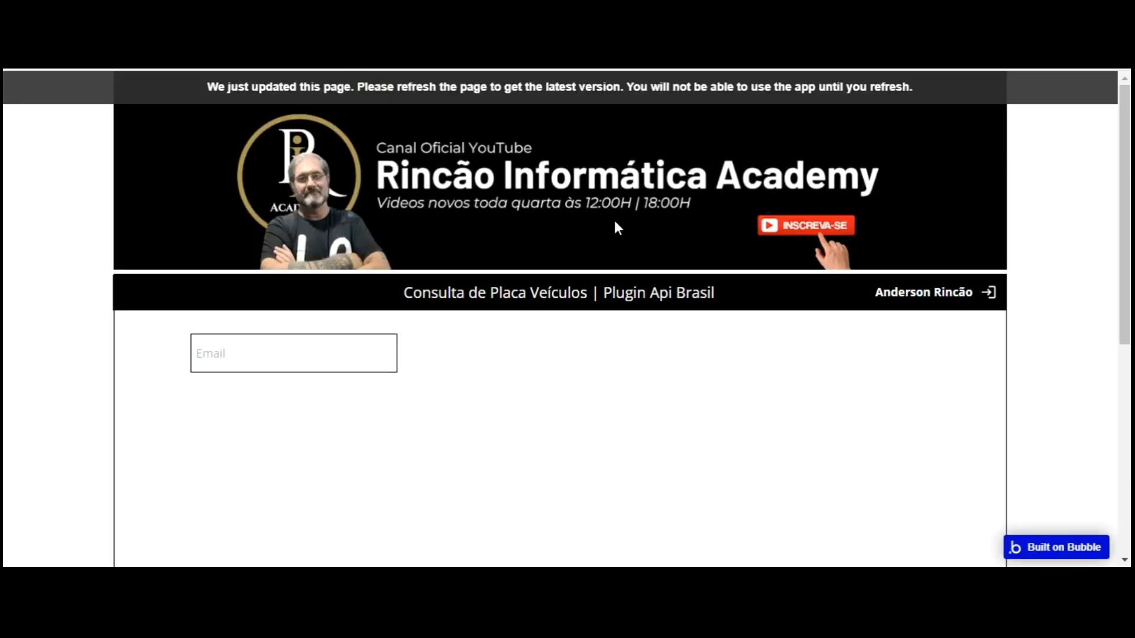
Reload the preview and click into the empty token field
key("F5")
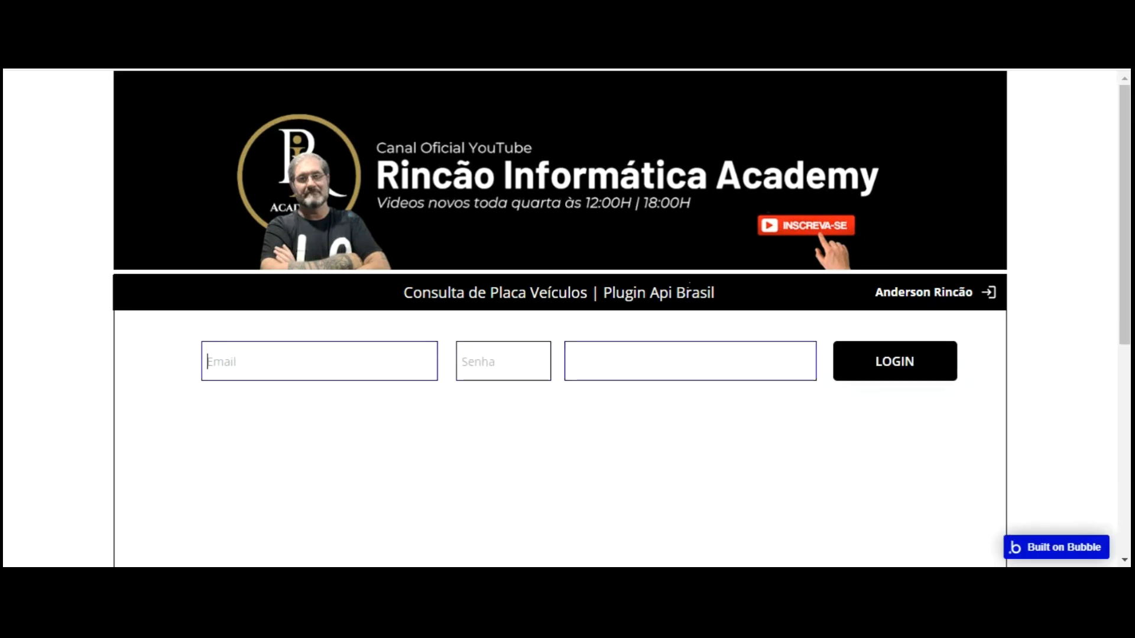
left_click(683, 372)
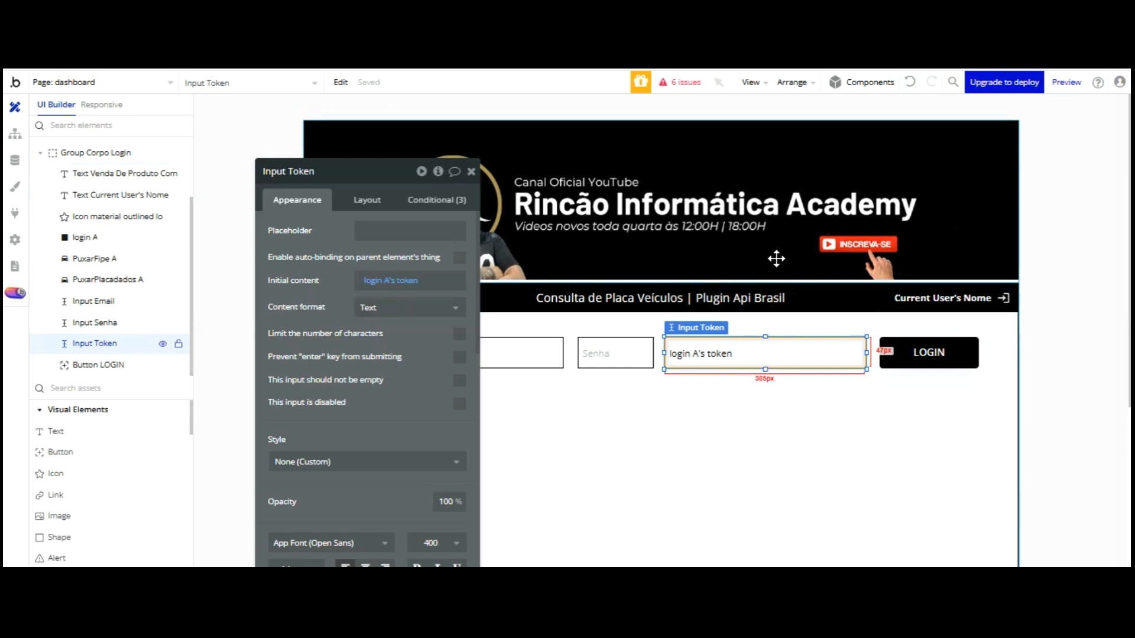
Delete Input Token and place a 297px-wide multiline input beside the Senha field
key("Delete")
left_click(537, 388)
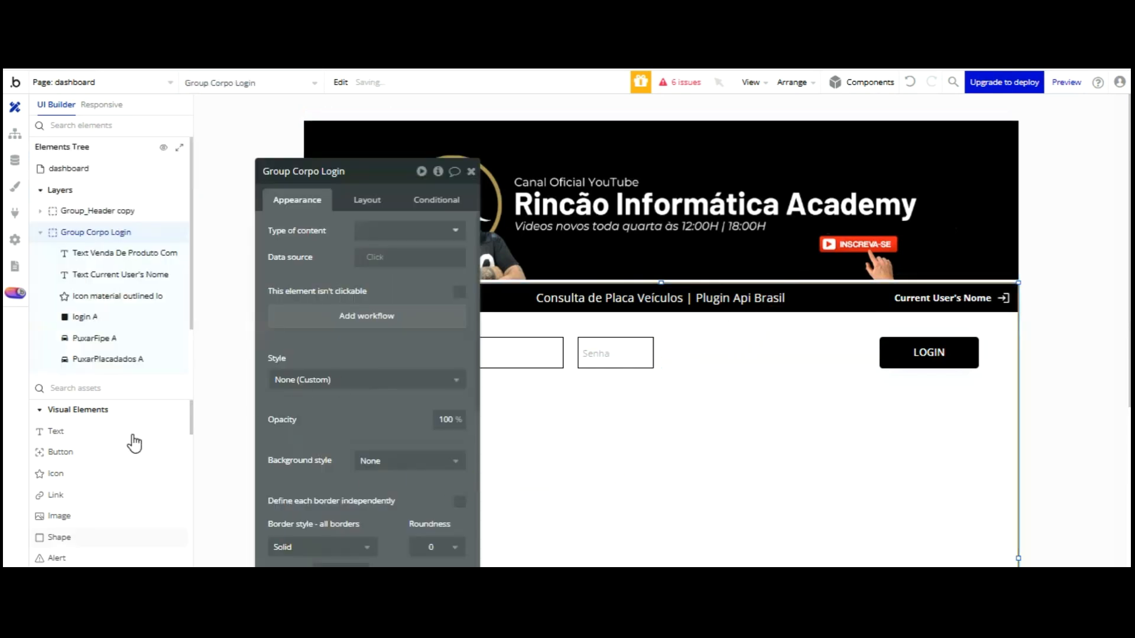
scroll(133, 437, "down", 3)
scroll(113, 439, "down", 2)
scroll(112, 430, "down", 3)
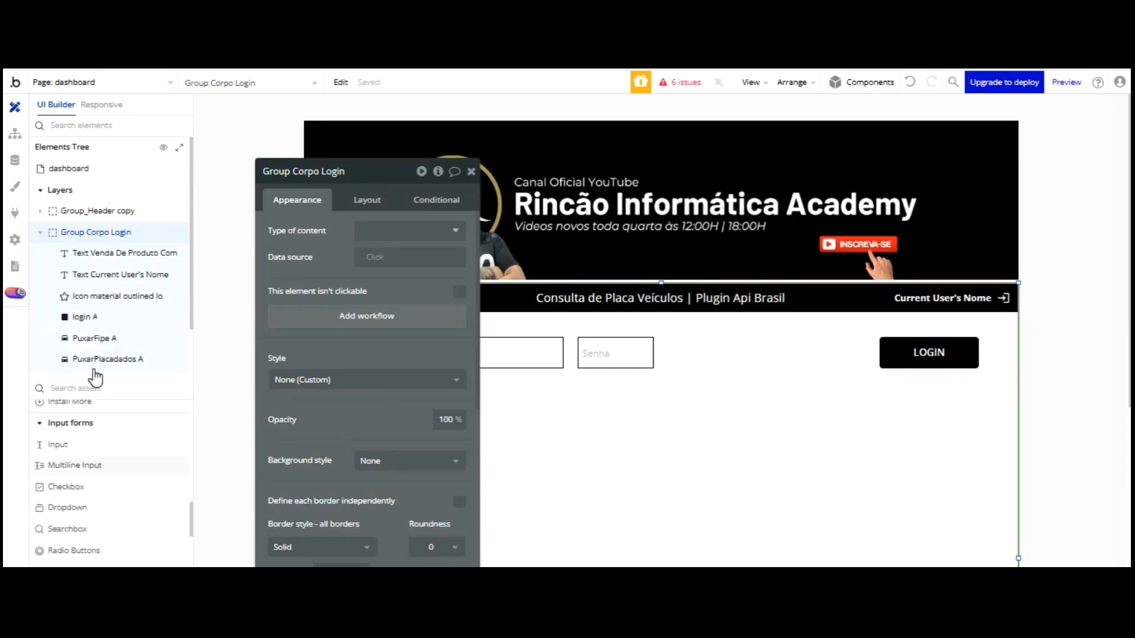
left_click(75, 465)
left_click(669, 338)
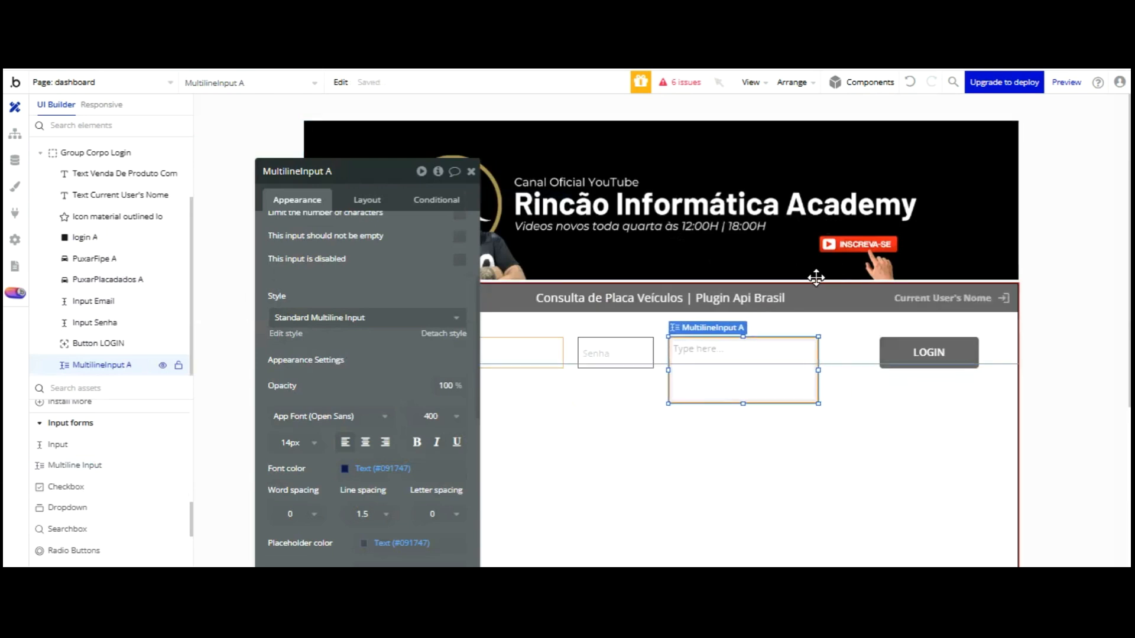
left_click_drag(818, 370, 816, 370)
left_click_drag(814, 271, 863, 265)
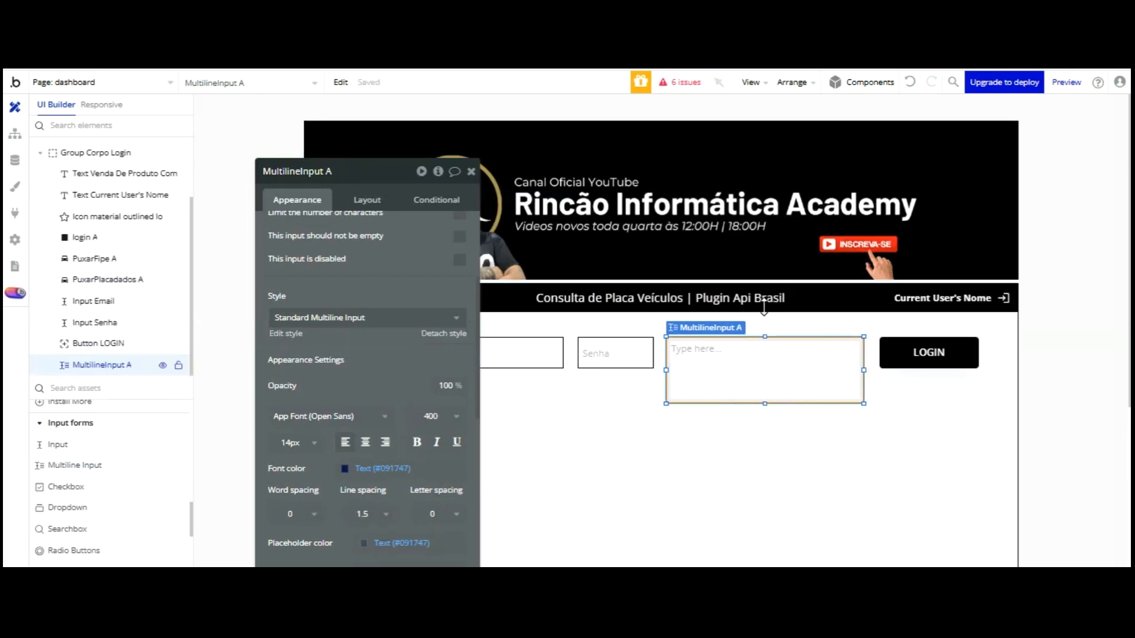
Clear the multiline input's placeholder and set its initial content to login A's token
scroll(384, 199, "up", 5)
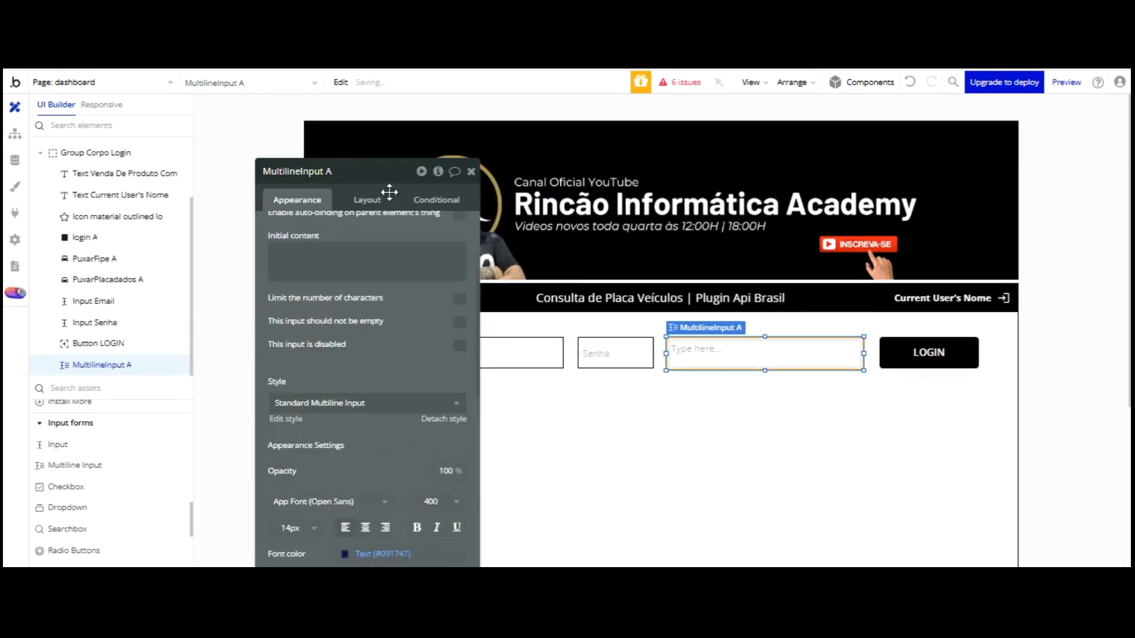
left_click(323, 250)
key("BackSpace")
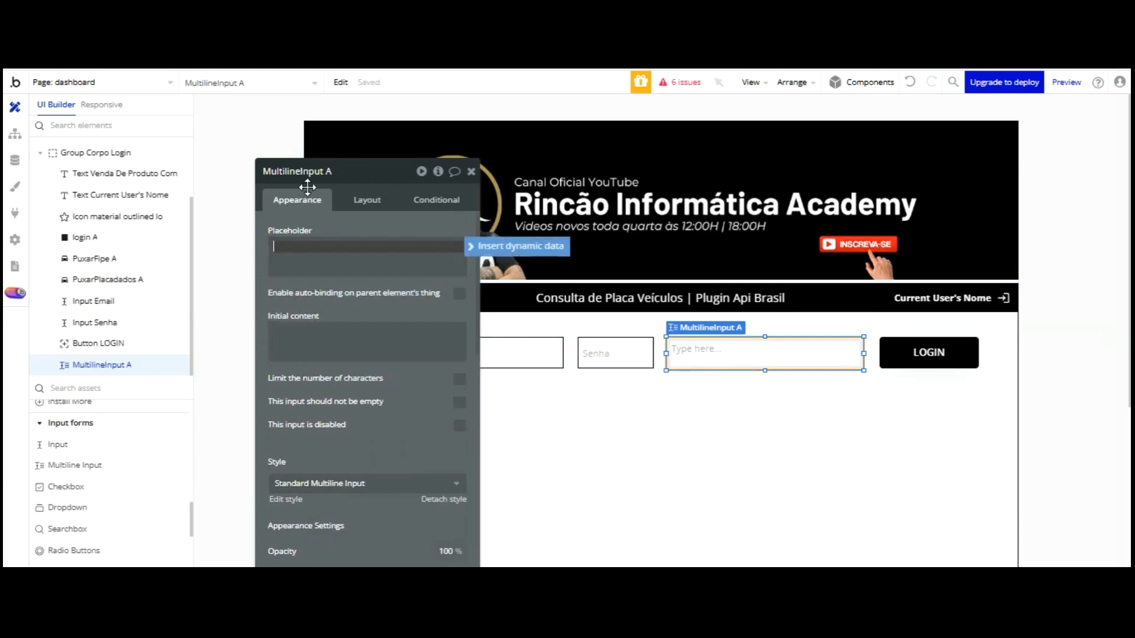
left_click(295, 355)
left_click(514, 331)
scroll(371, 343, "down", 5)
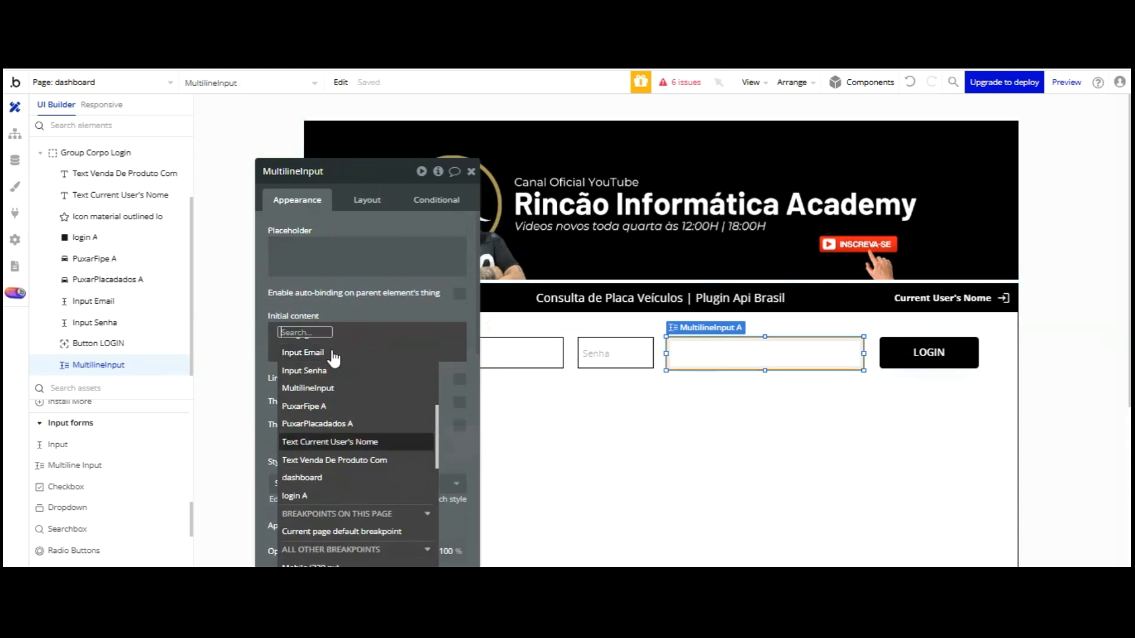
left_click(301, 496)
scroll(371, 355, "down", 2)
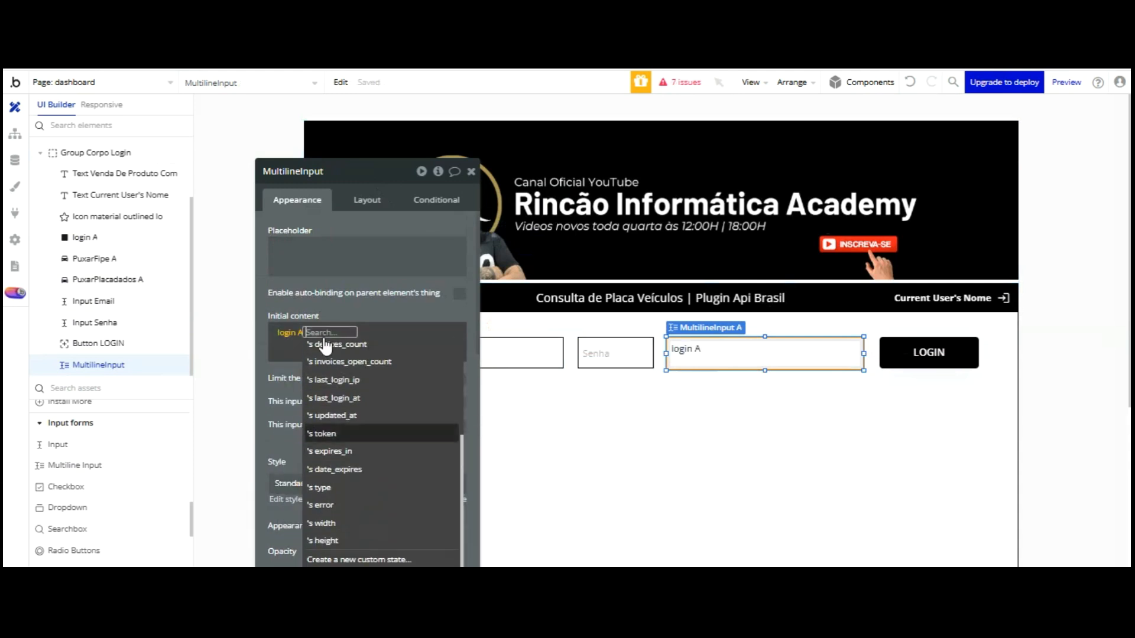
left_click(322, 433)
left_click(346, 212)
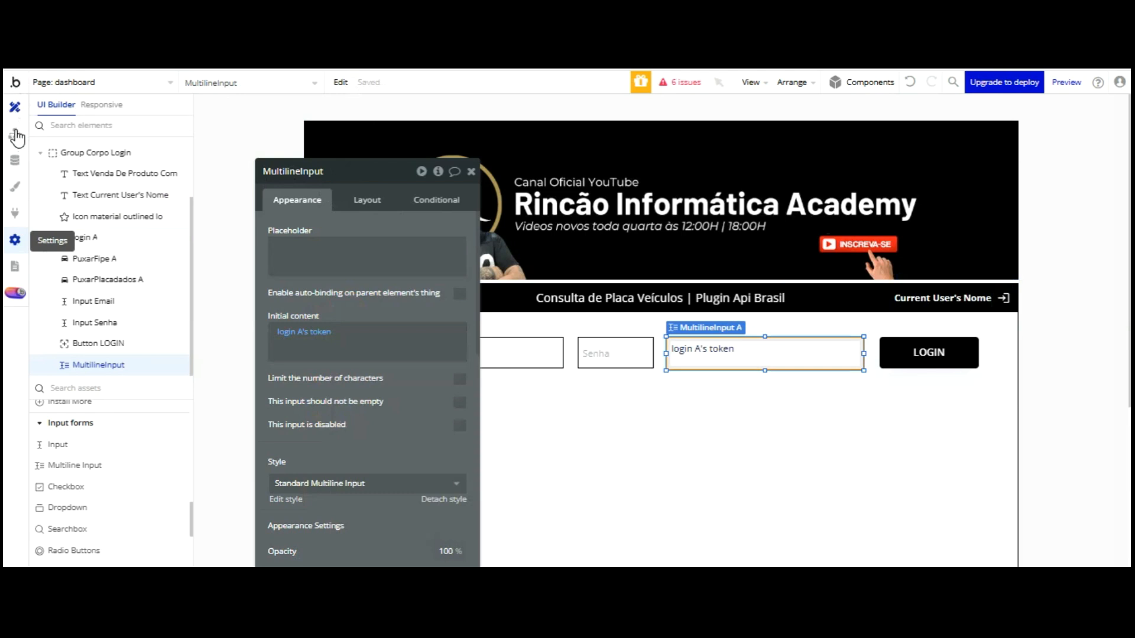
Paste the Bearer token into the Veículos V3 plugin's Authorization (shared headers) field
left_click(15, 213)
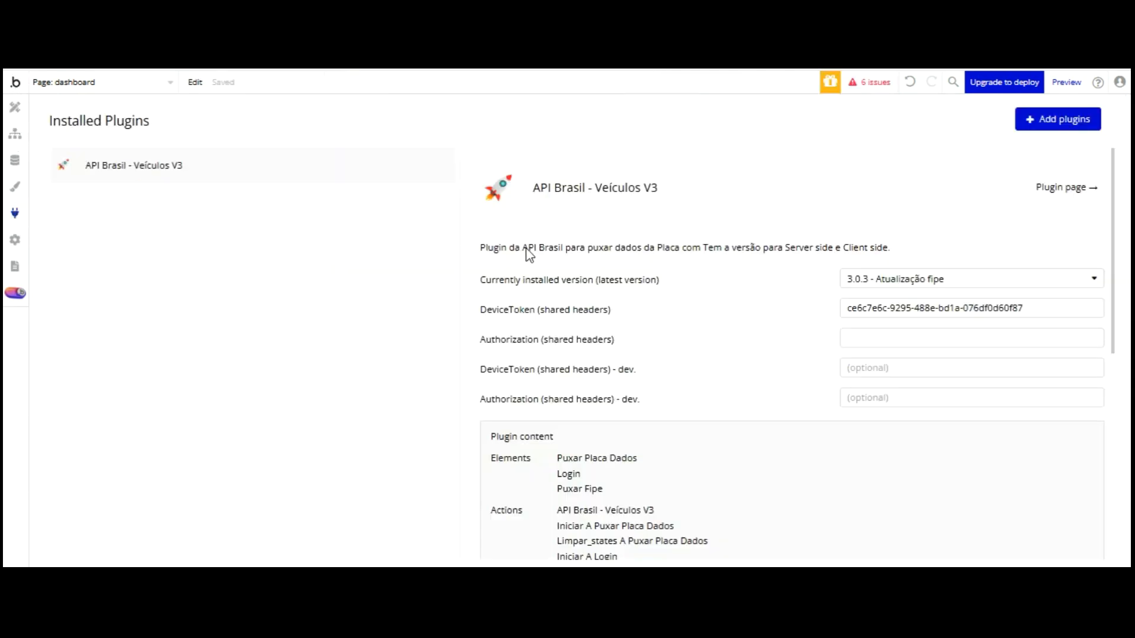
left_click(874, 338)
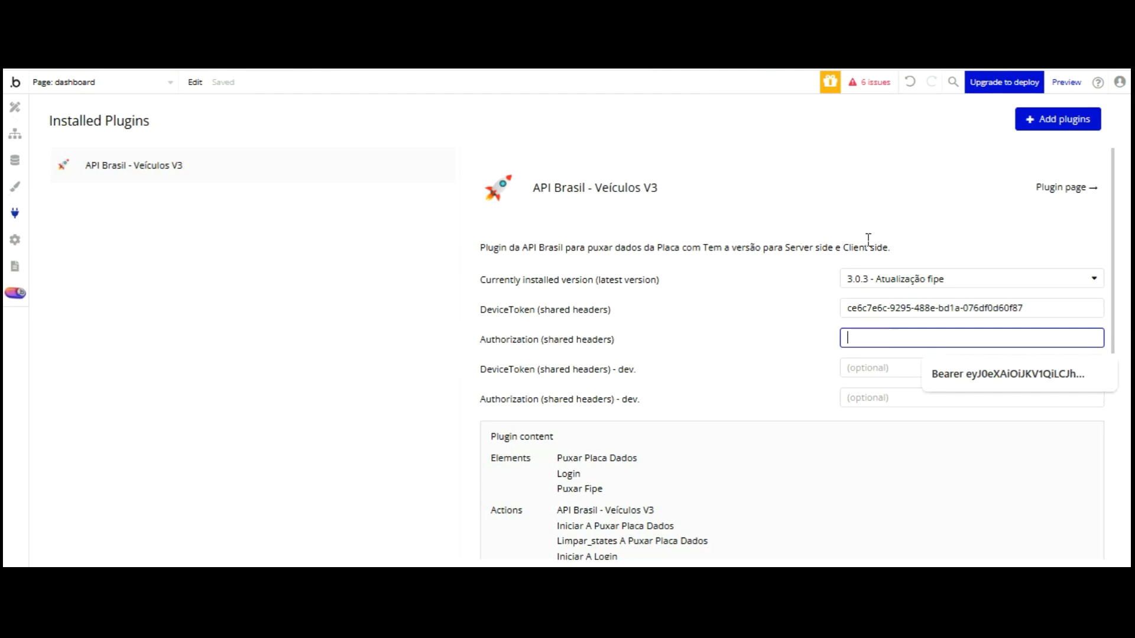
key("ctrl+v")
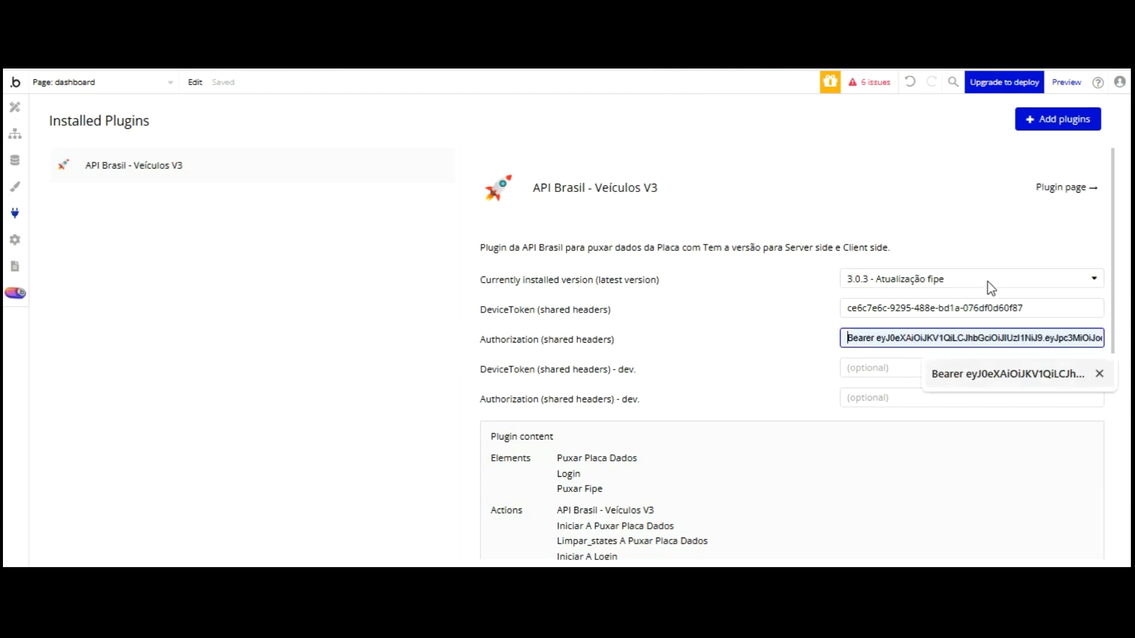
left_click(915, 204)
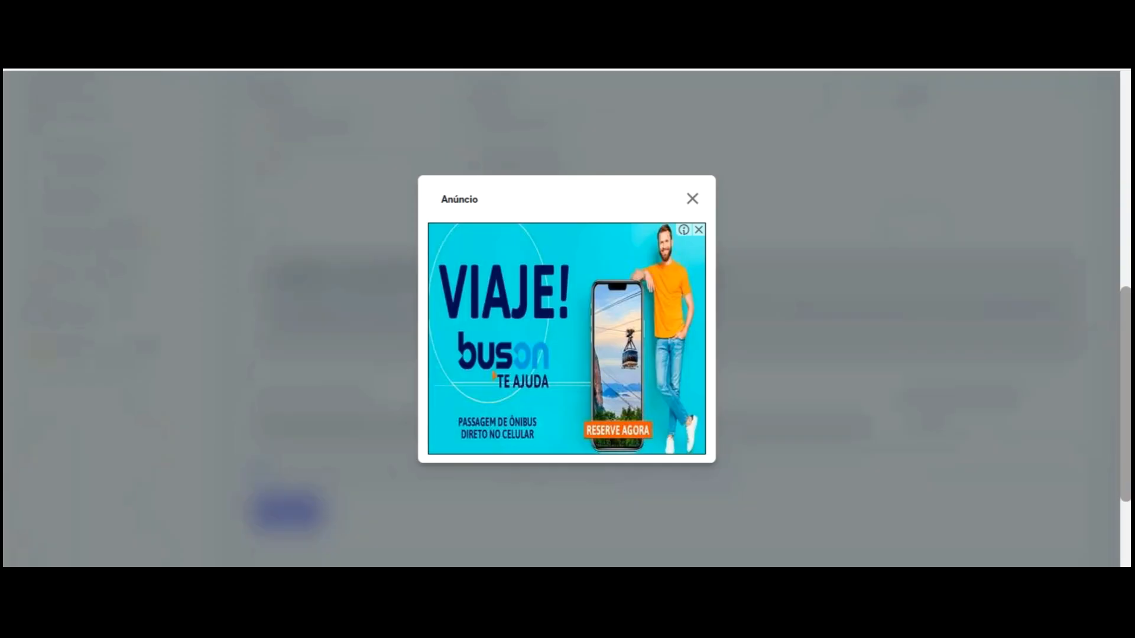
Close the 'Anúncio' ad pop-up on the API Brasil profile page and return to the app preview
left_click(696, 108)
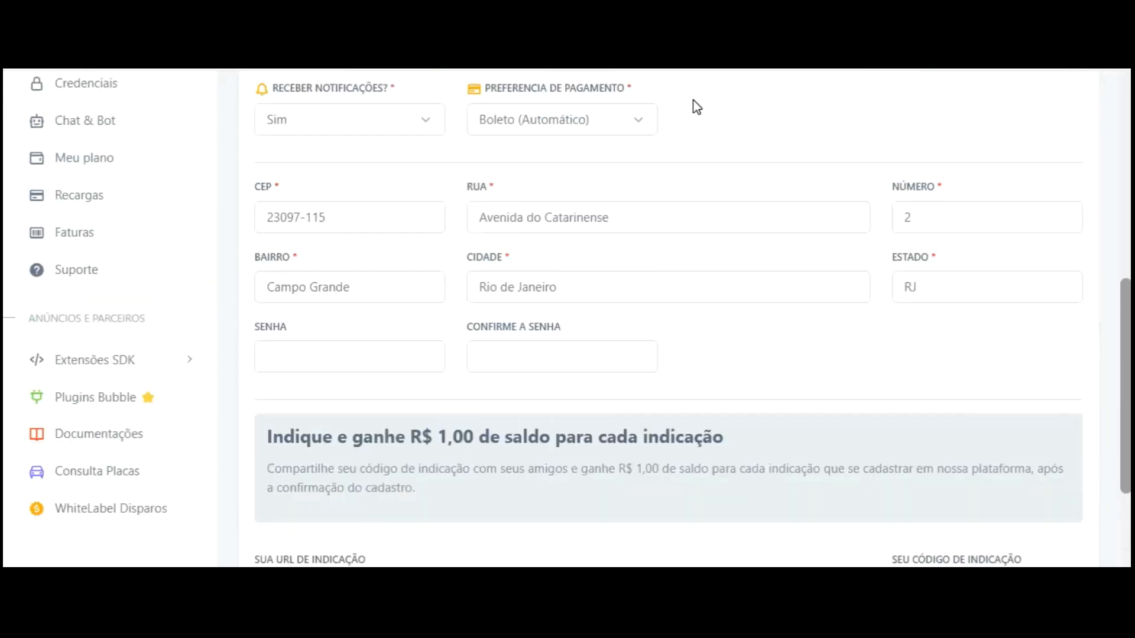
scroll(641, 224, "up", 3)
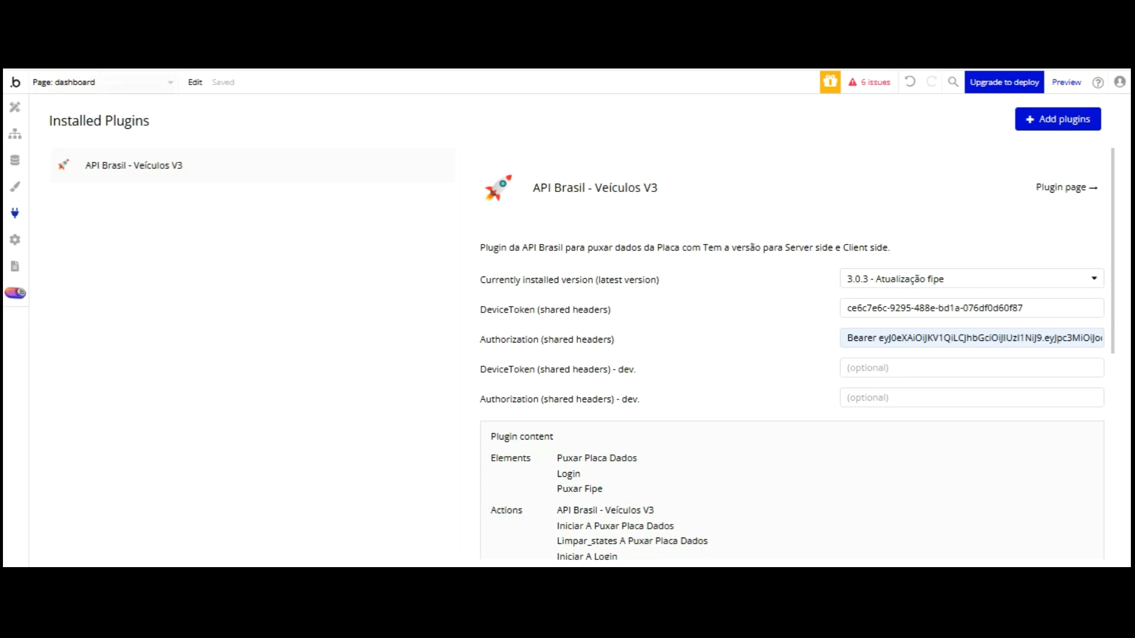
left_click(15, 107)
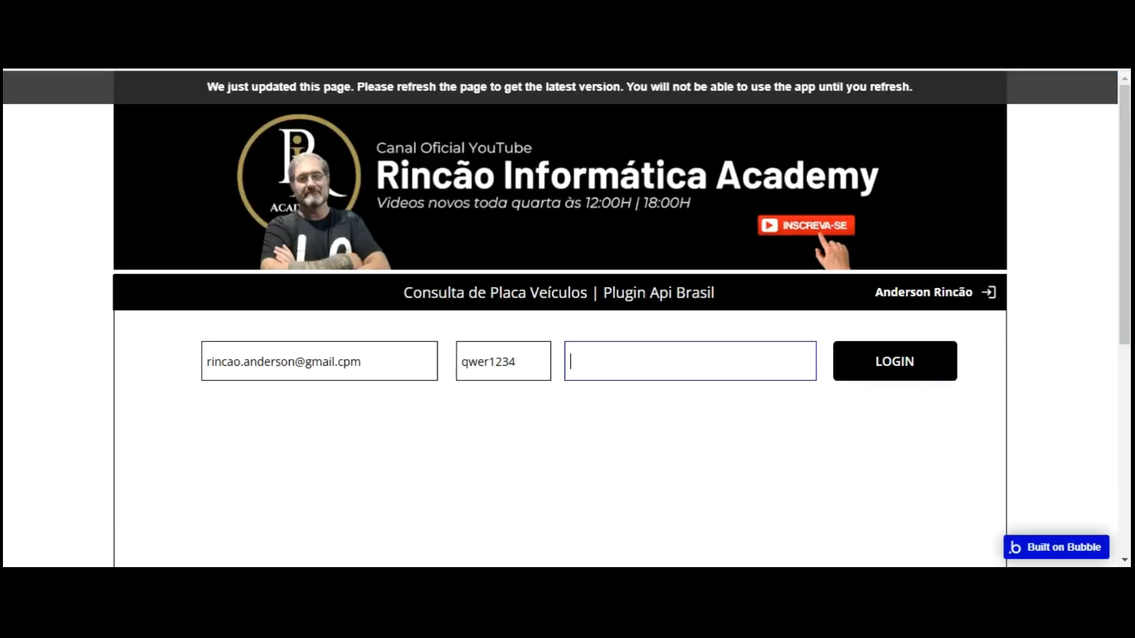
Refresh the preview and log in with the email and password so the returned token fills the multiline box
left_click(575, 94)
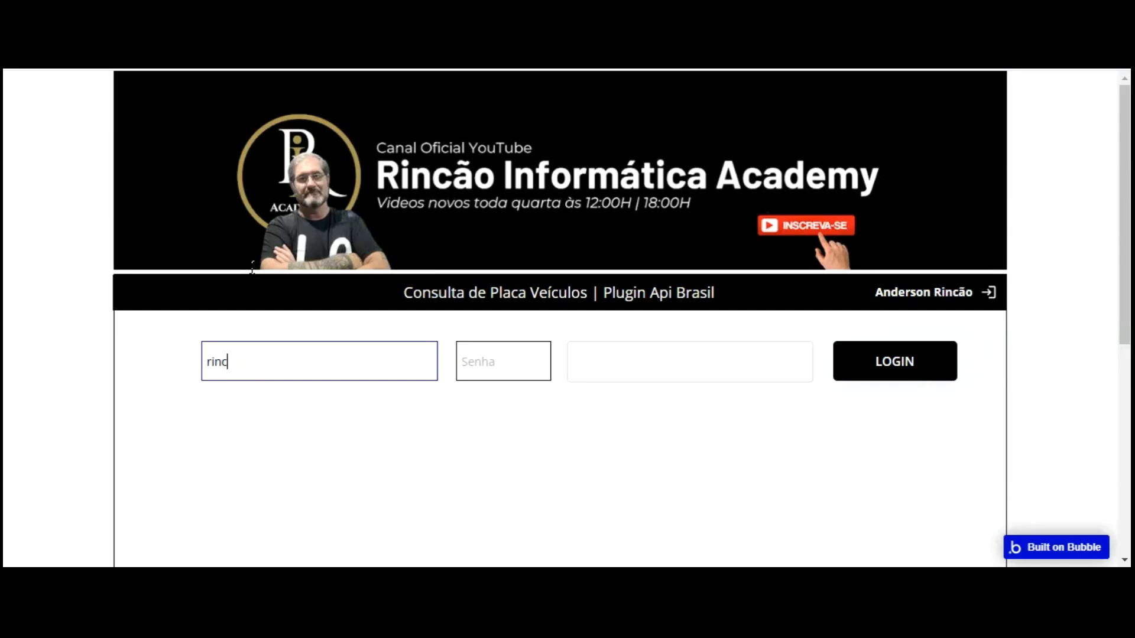
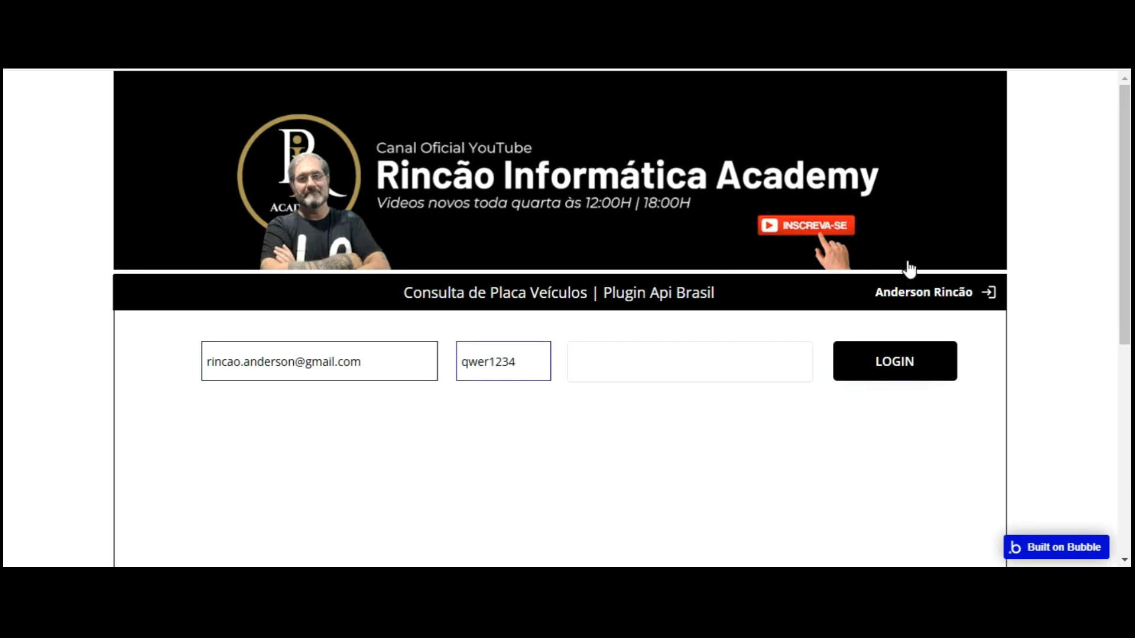
left_click(907, 357)
left_click(664, 371)
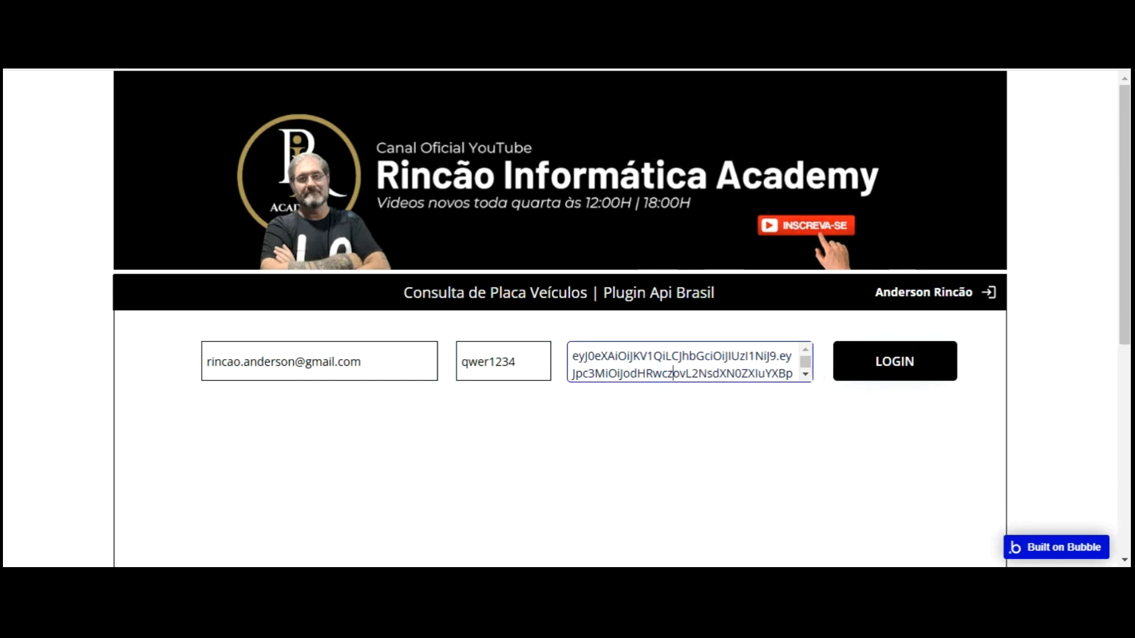
left_click(611, 258)
Uncheck 'visible on page load' for MultilineInput A in its Layout settings
left_click(77, 59)
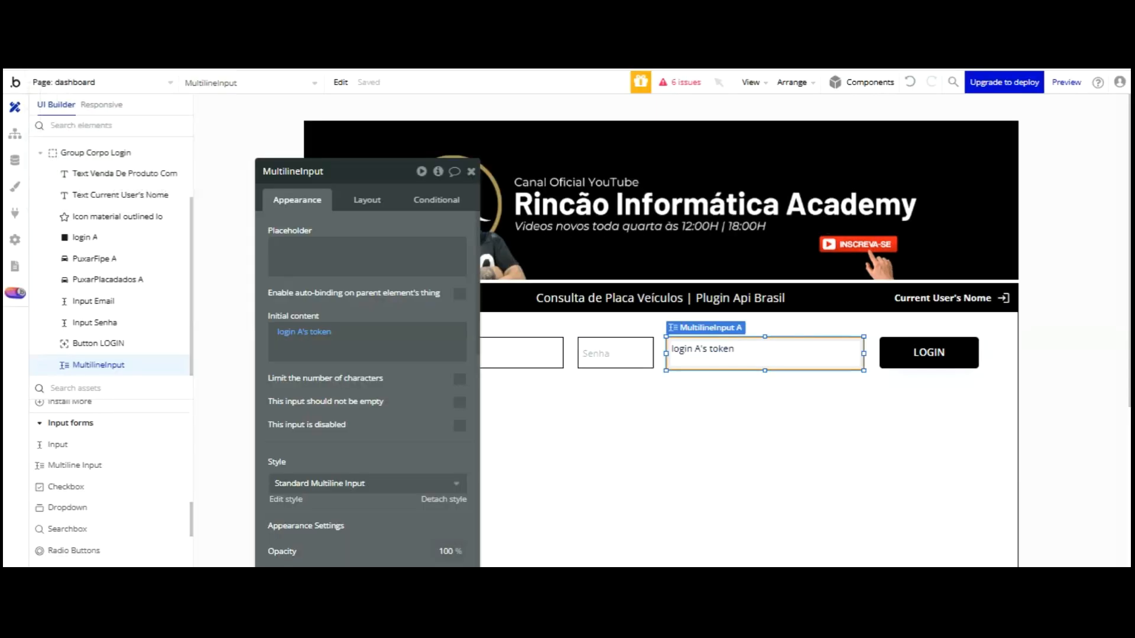
left_click(366, 199)
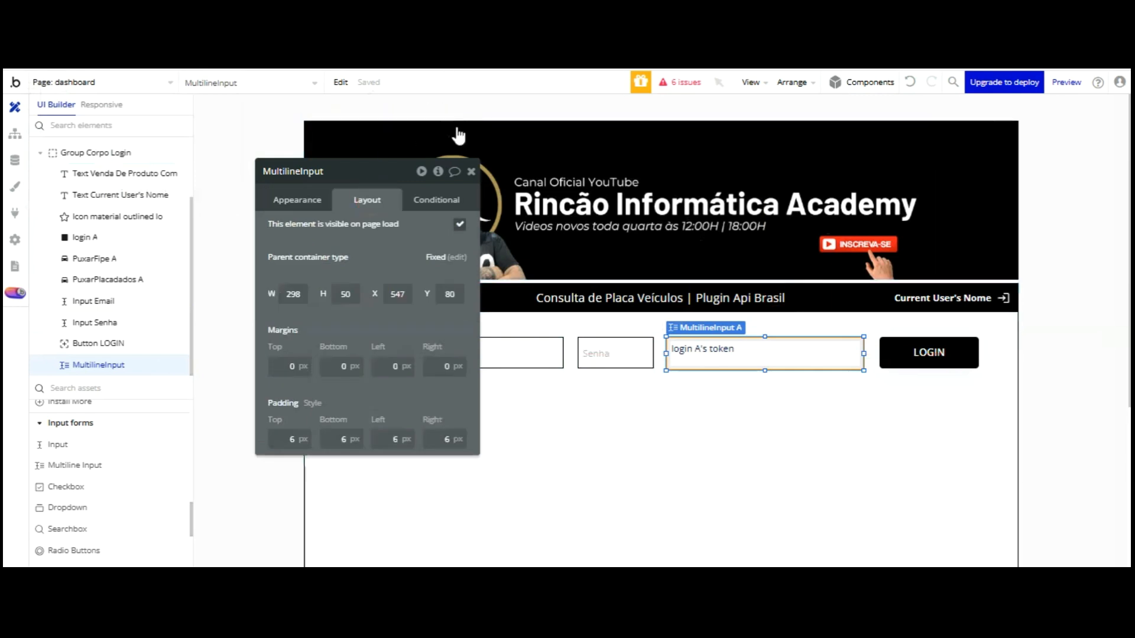
left_click(457, 224)
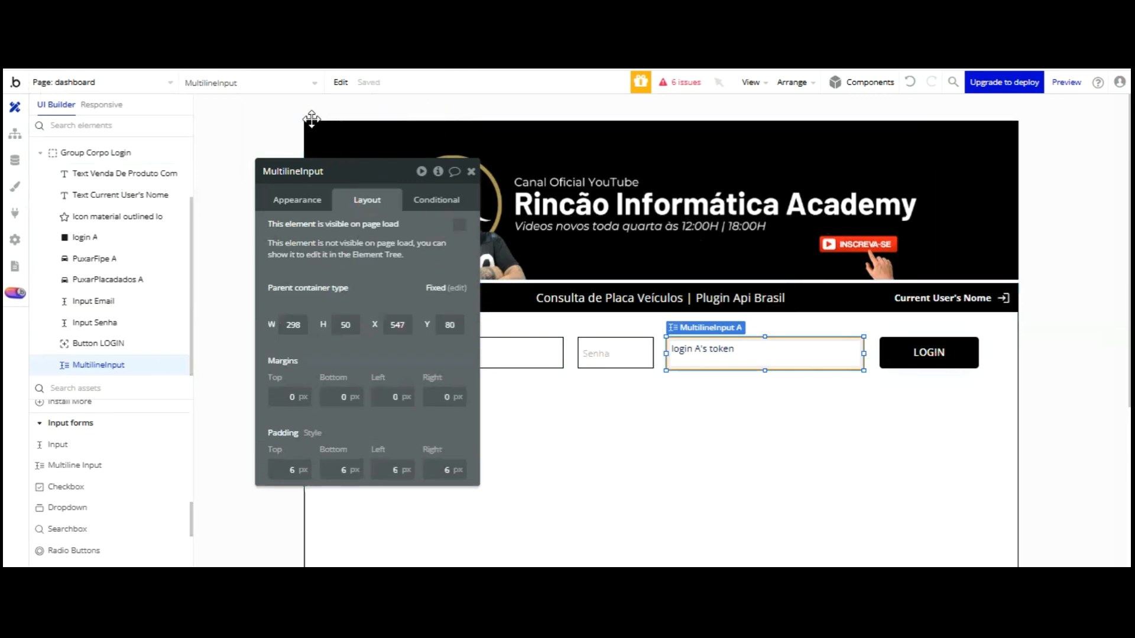
Give the token box a black #000000 border with 0 roundness
left_click(302, 202)
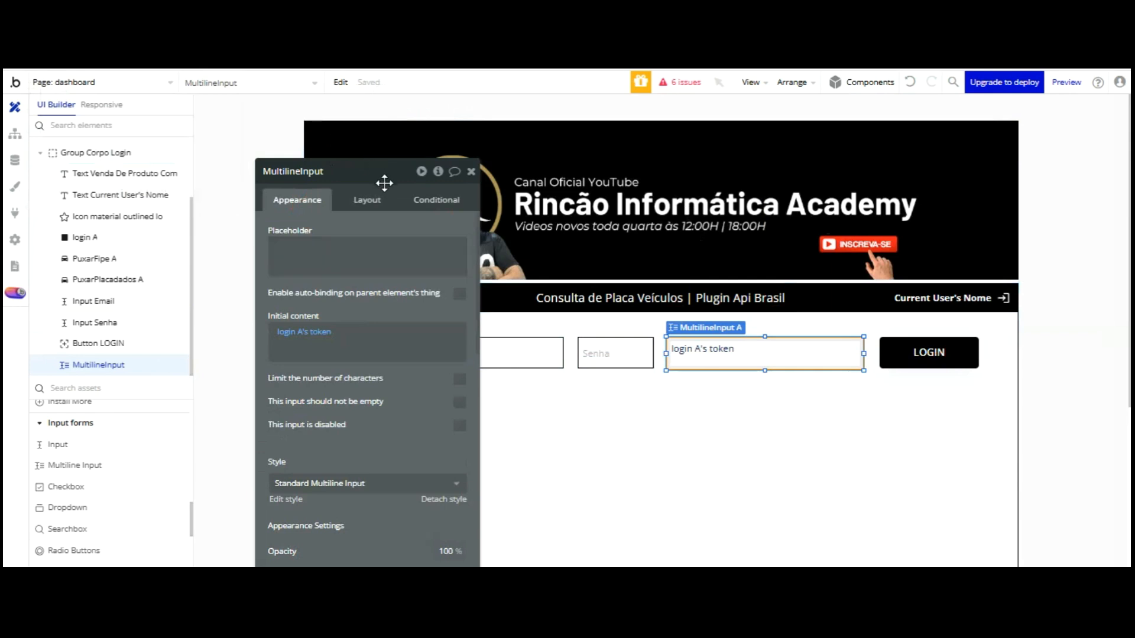
scroll(380, 223, "down", 5)
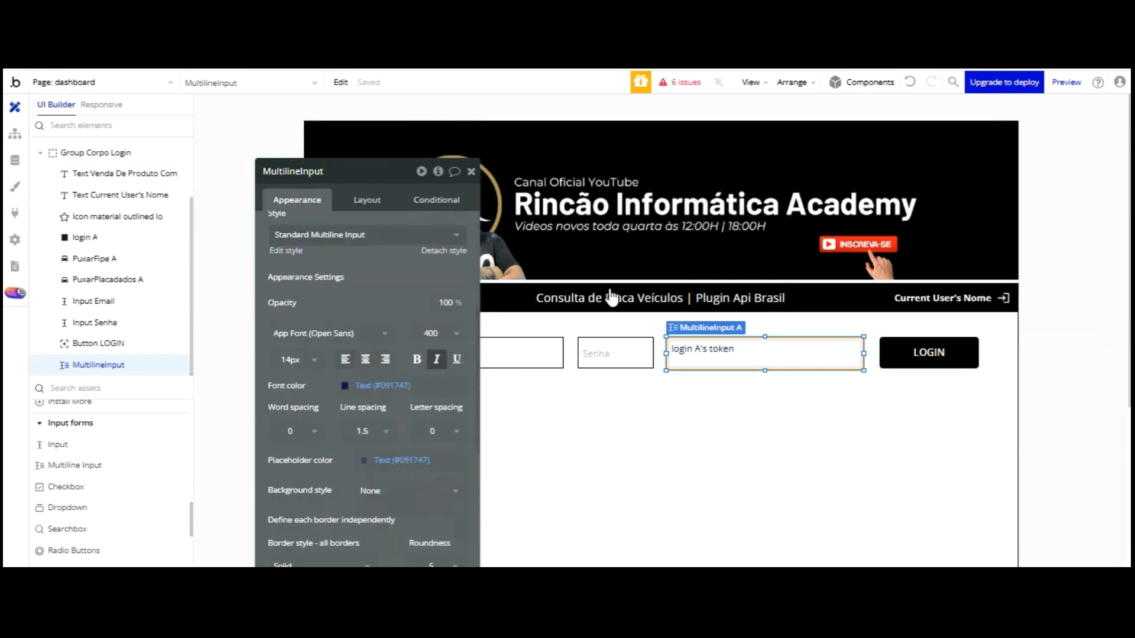
scroll(392, 268, "down", 3)
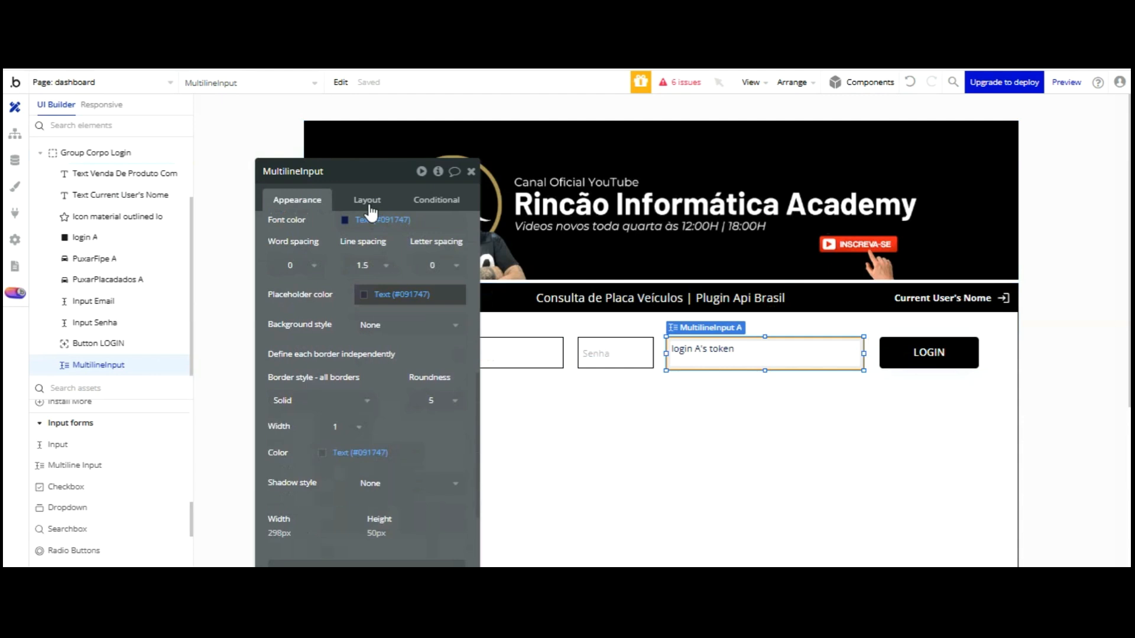
left_click(357, 452)
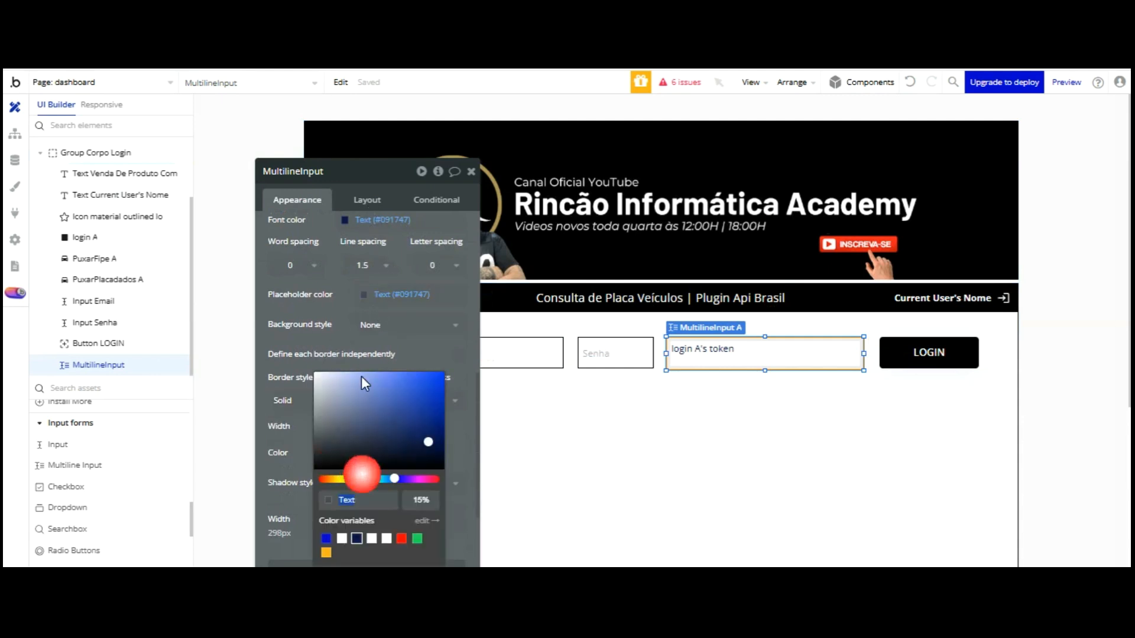
left_click_drag(429, 442, 452, 477)
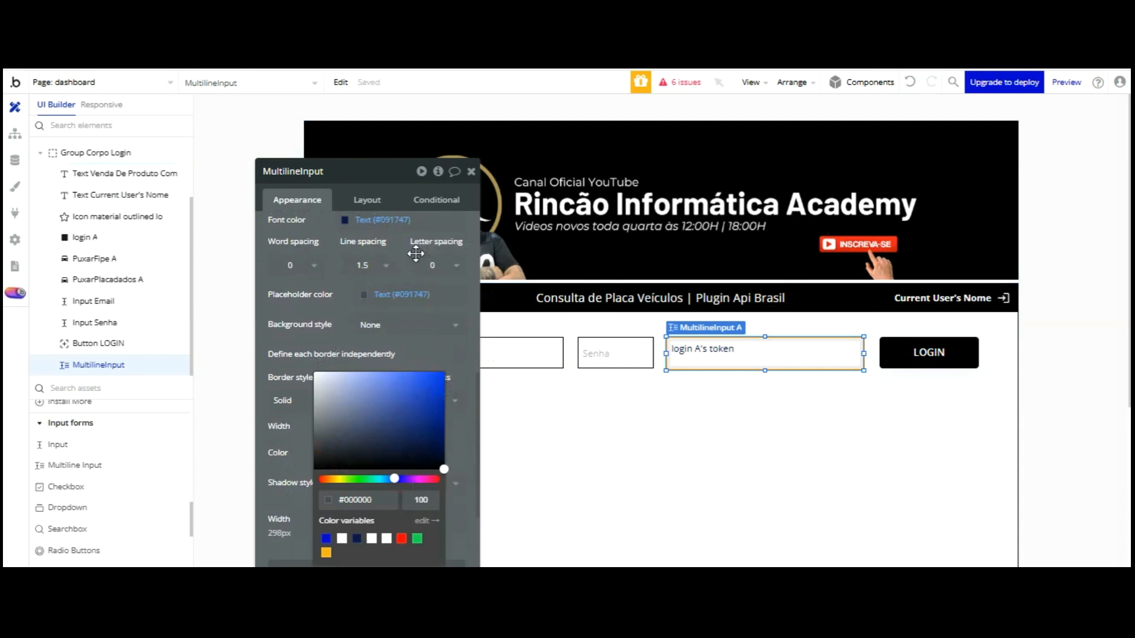
left_click(416, 344)
left_click(440, 400)
left_click(435, 441)
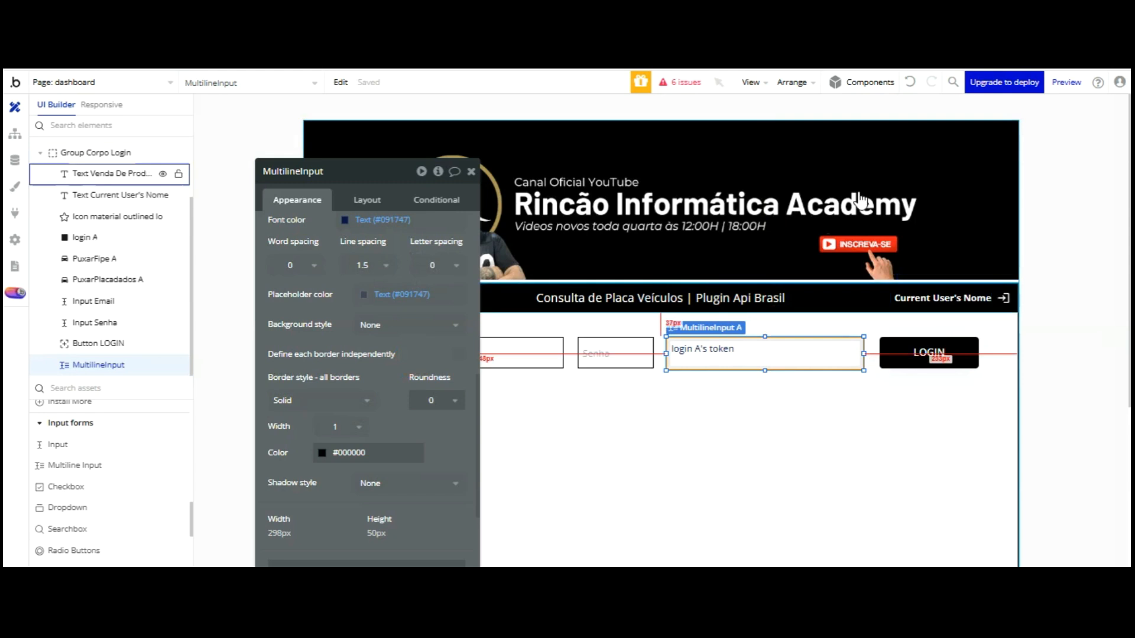
Reselect the token box, show its Layout settings and move the properties panel aside
left_click(676, 436)
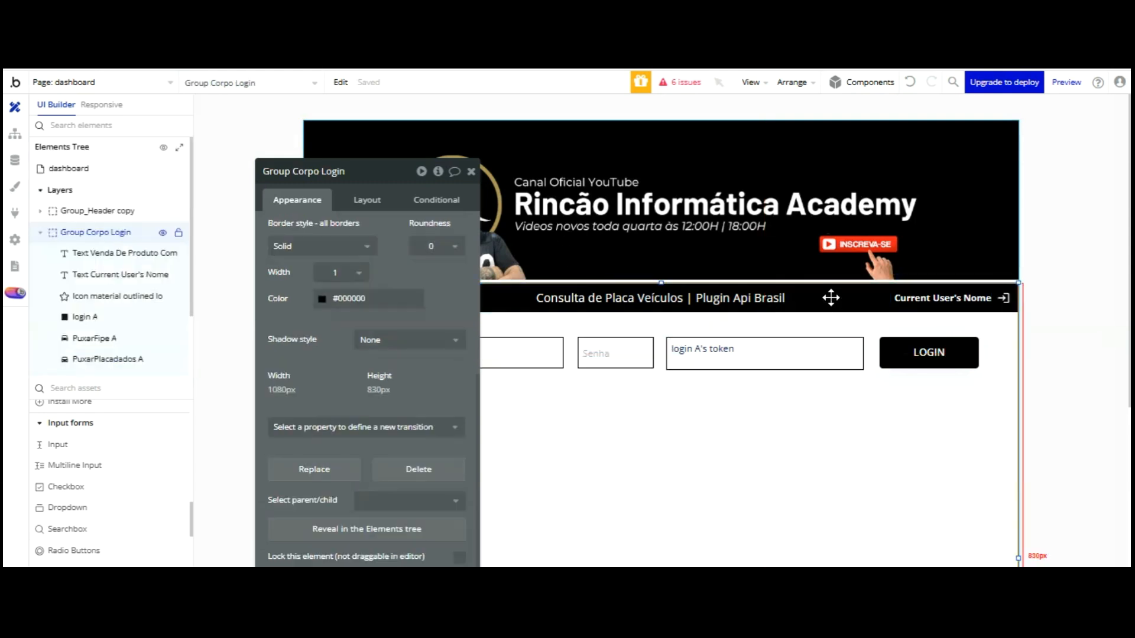
left_click(734, 348)
left_click(369, 200)
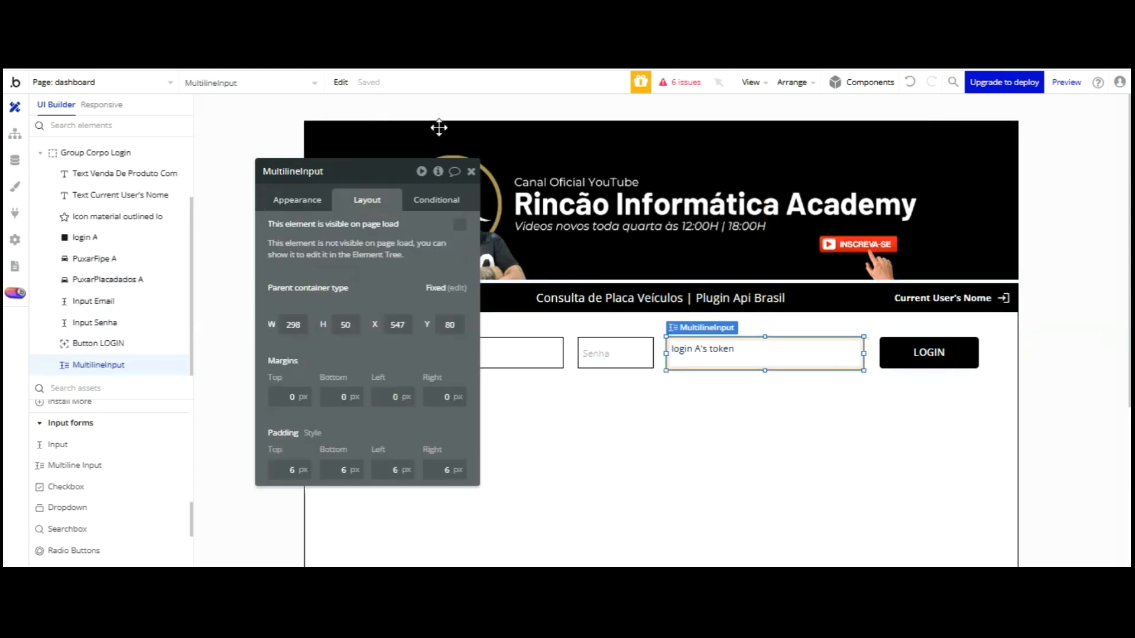
left_click_drag(429, 177, 375, 34)
left_click_drag(294, 57, 202, 81)
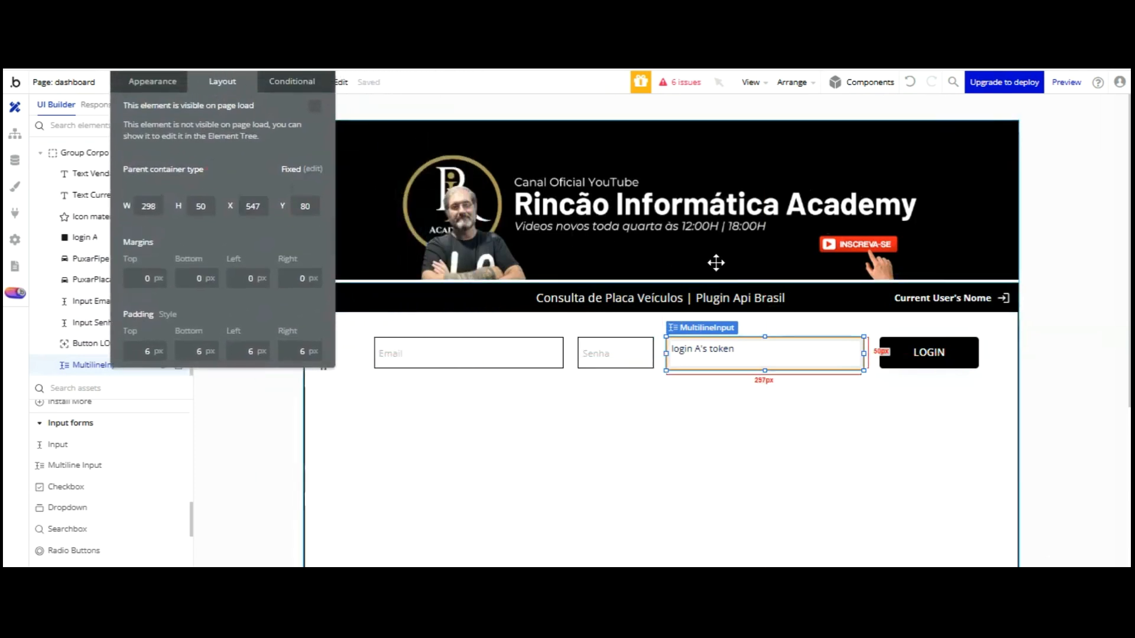
Multi-select Input Email, Input Senha, MultilineInput and Button LOGIN
scroll(716, 262, "down", 2)
left_click(519, 275)
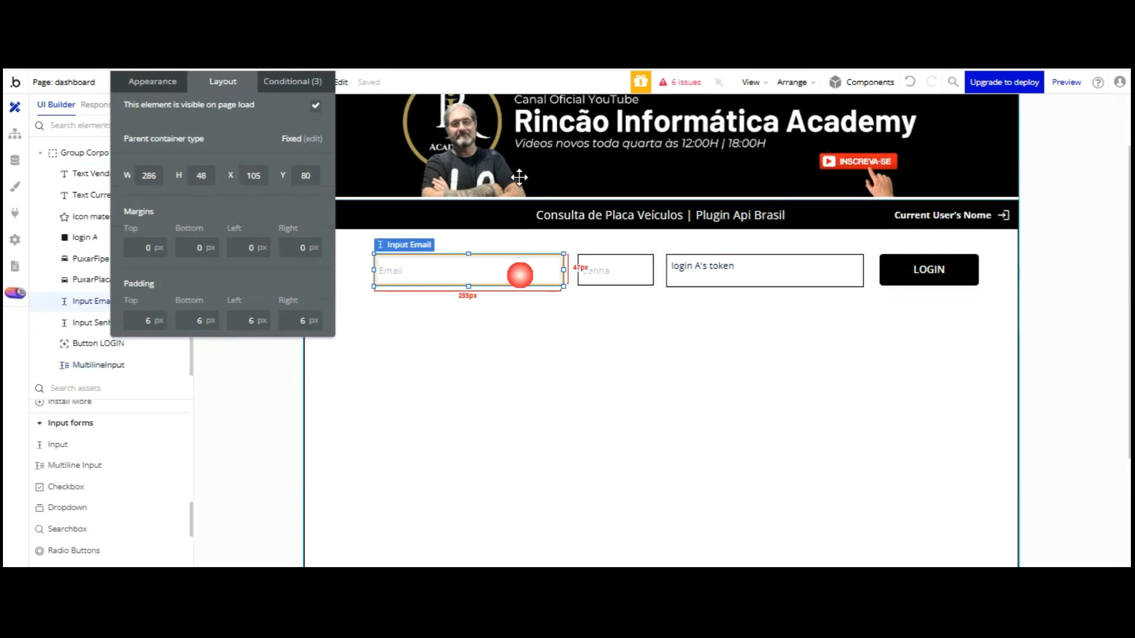
left_click(606, 275, "shift")
left_click(714, 274, "shift")
left_click(928, 270, "shift")
left_click_drag(220, 110, 232, 240)
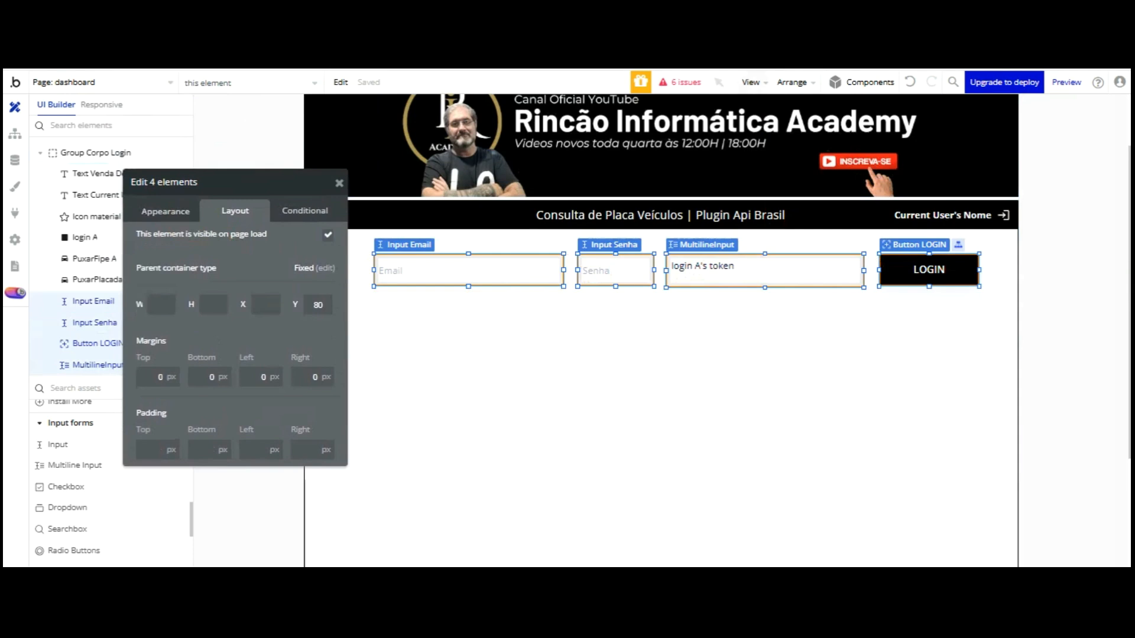
Group them in a Fixed container named Group Login Api and make it taller
left_click(789, 82)
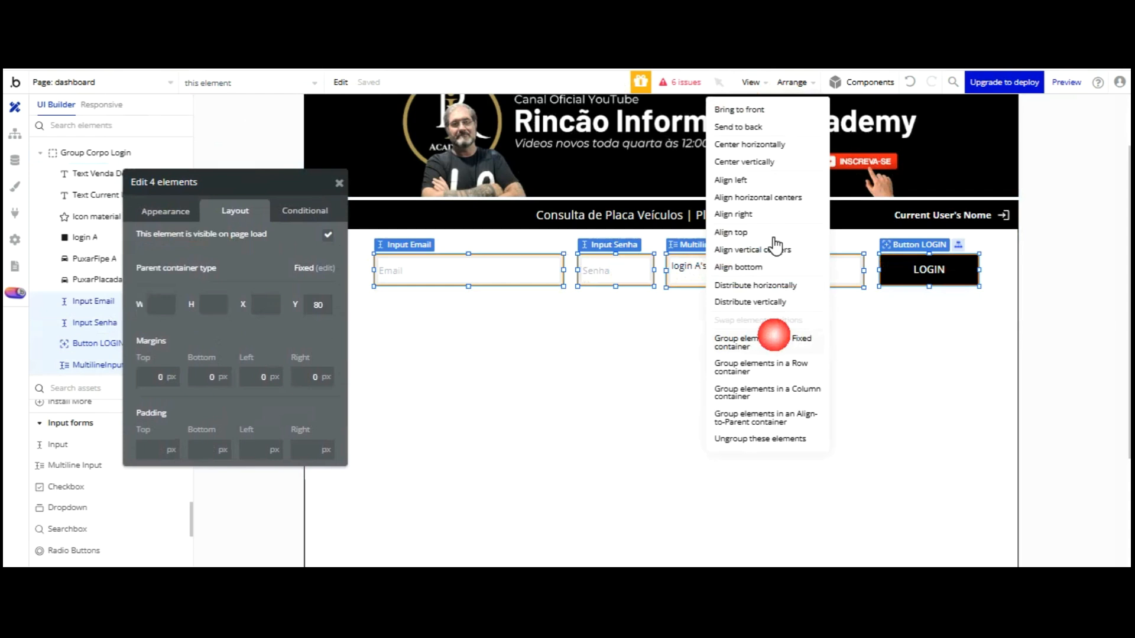
left_click(772, 338)
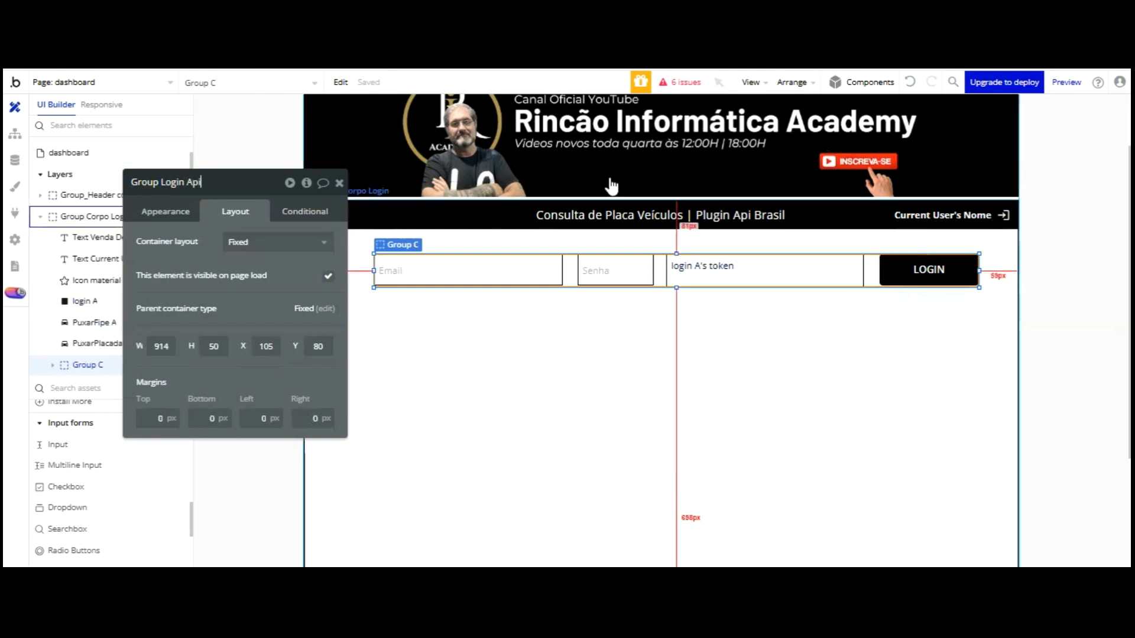
left_click(570, 265)
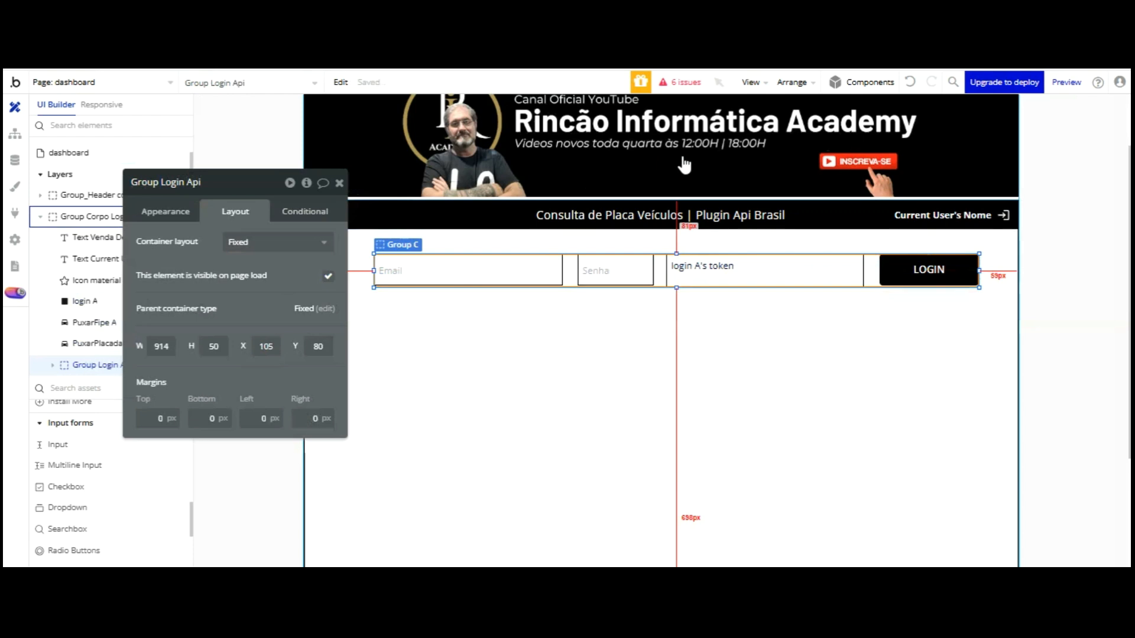
left_click_drag(675, 151, 633, 296)
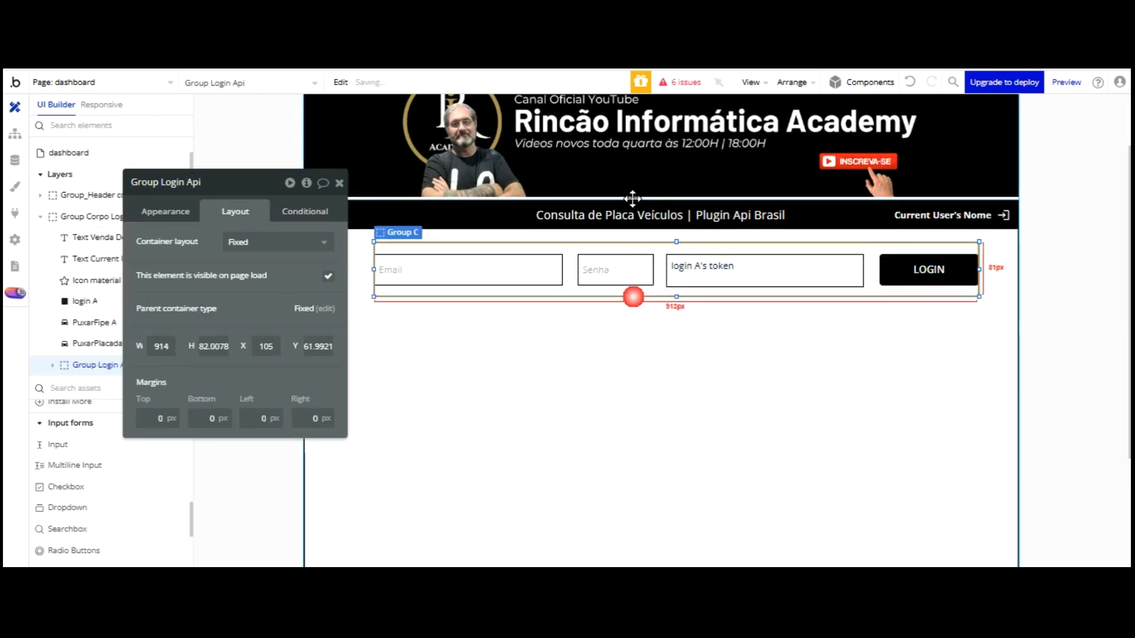
Heighten Group Login Api and place PuxarFipe A and PuxarPlacadados A in the login row
left_click_drag(296, 182, 200, 167)
left_click_drag(322, 166, 427, 132)
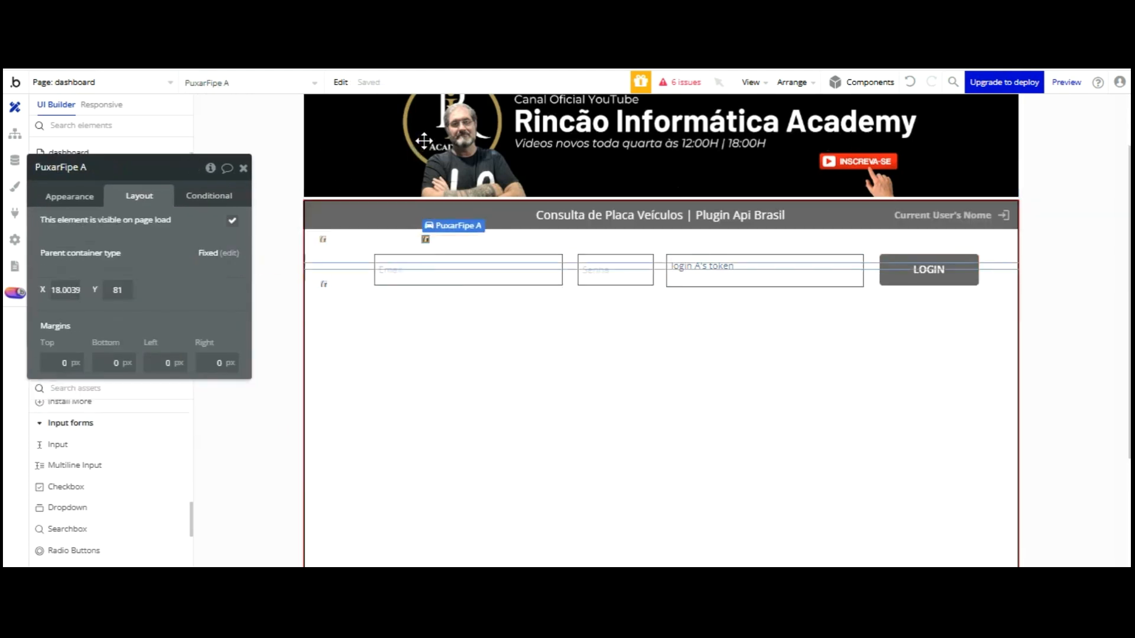
left_click(345, 161)
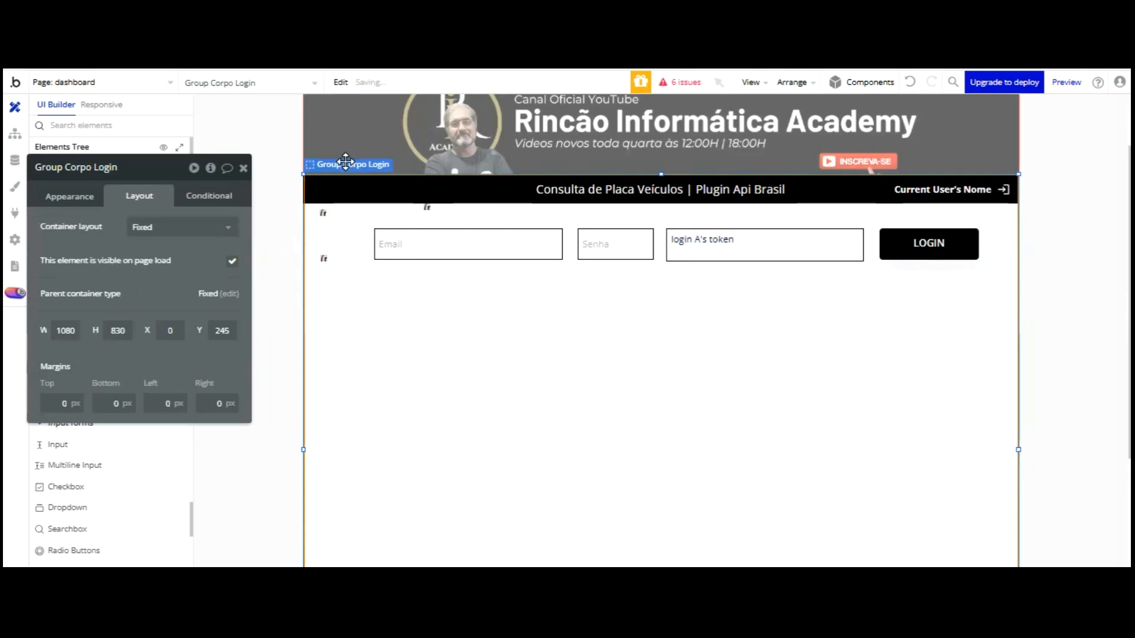
left_click_drag(345, 161, 392, 165)
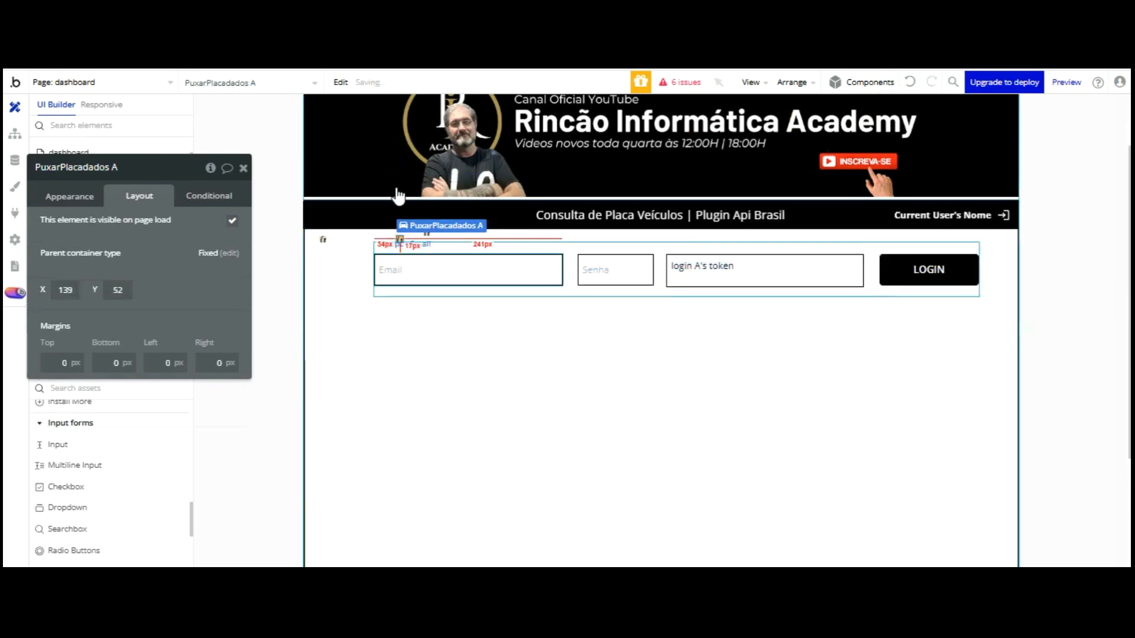
left_click(375, 180)
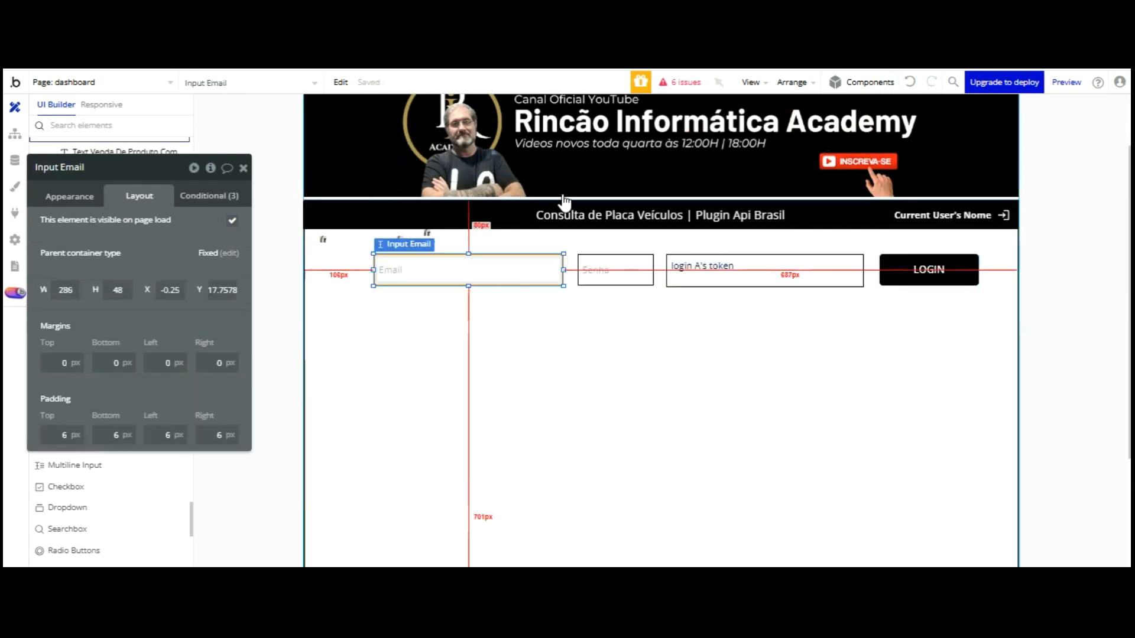
Stretch Group Login Api across the page to 1019px wide starting at X 0
left_click(366, 175)
left_click_drag(373, 170, 305, 172)
left_click_drag(984, 178, 1022, 172)
left_click(931, 271)
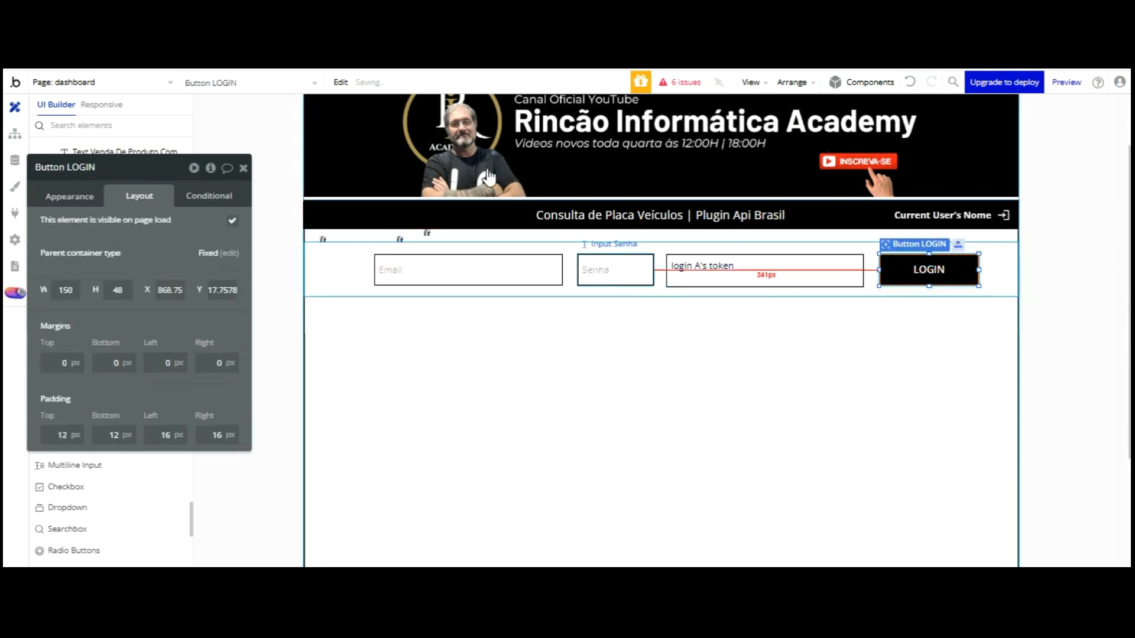
left_click(82, 196)
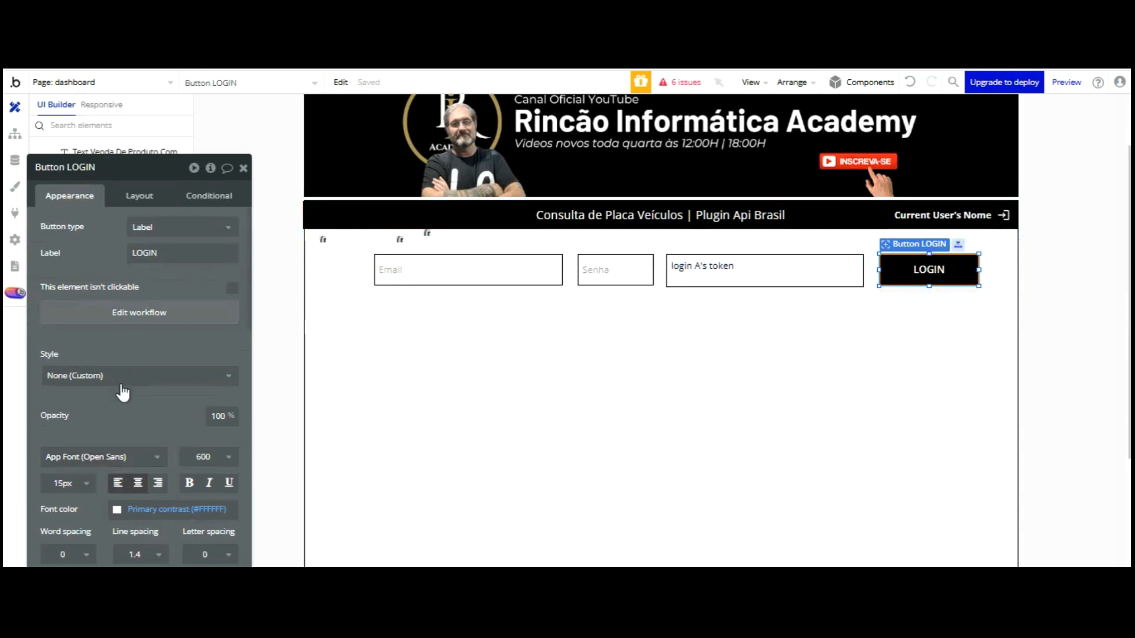
Make the LOGIN button's background grey
scroll(136, 384, "down", 3)
left_click(136, 455)
mouse_move(132, 471)
left_mouse_down()
mouse_move(154, 401)
mouse_move(132, 420)
left_mouse_up()
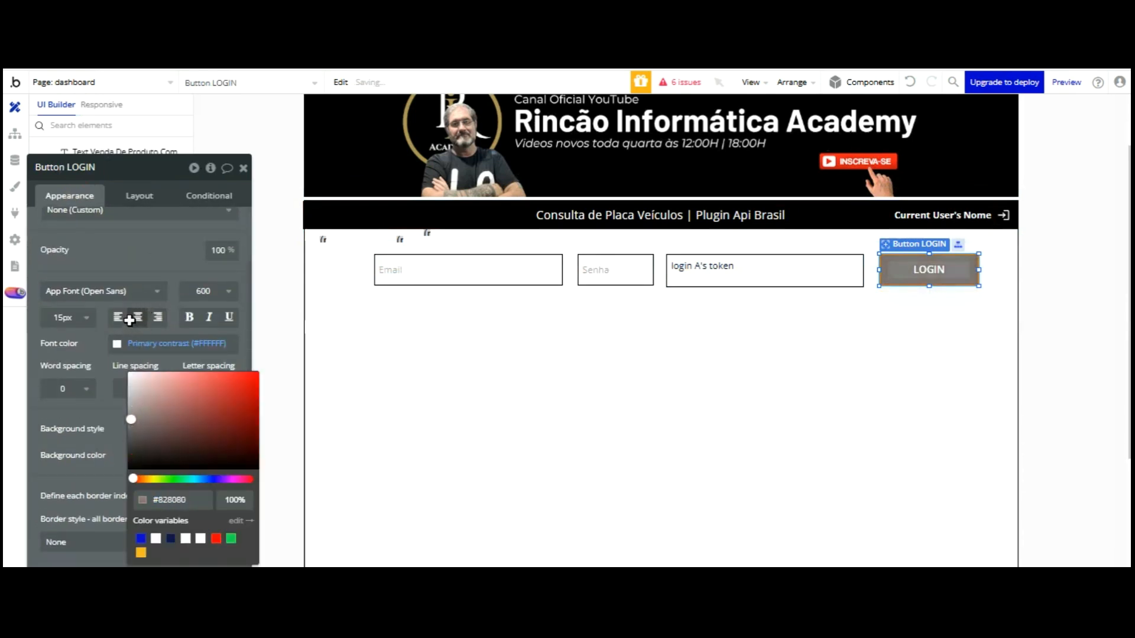
Give Group Login Api a flat black background
left_click(307, 242)
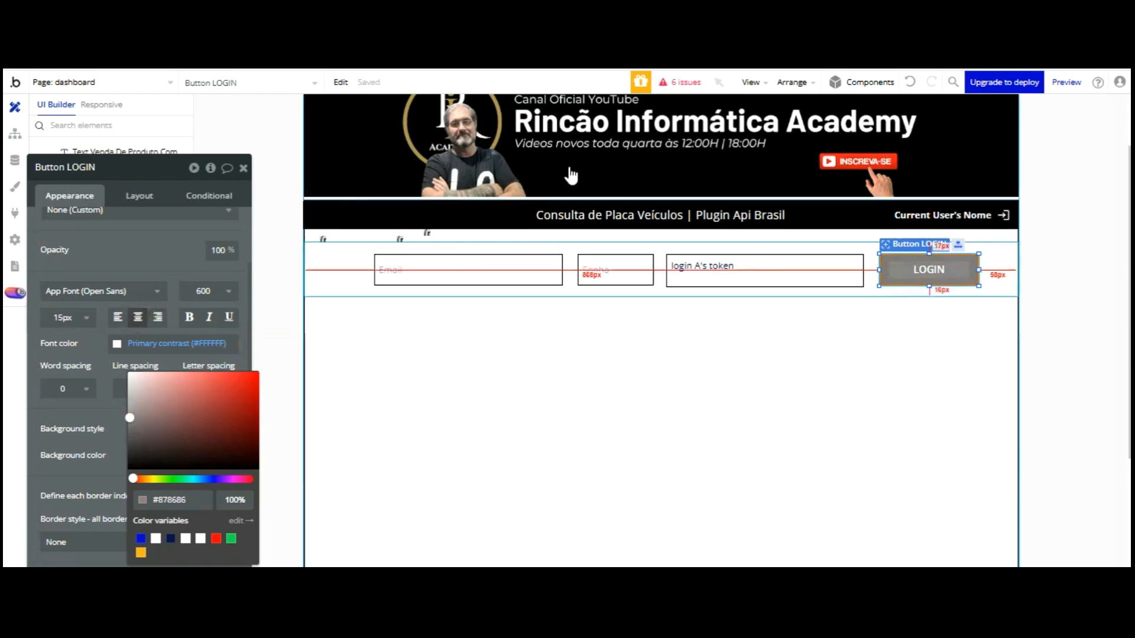
left_click(177, 308)
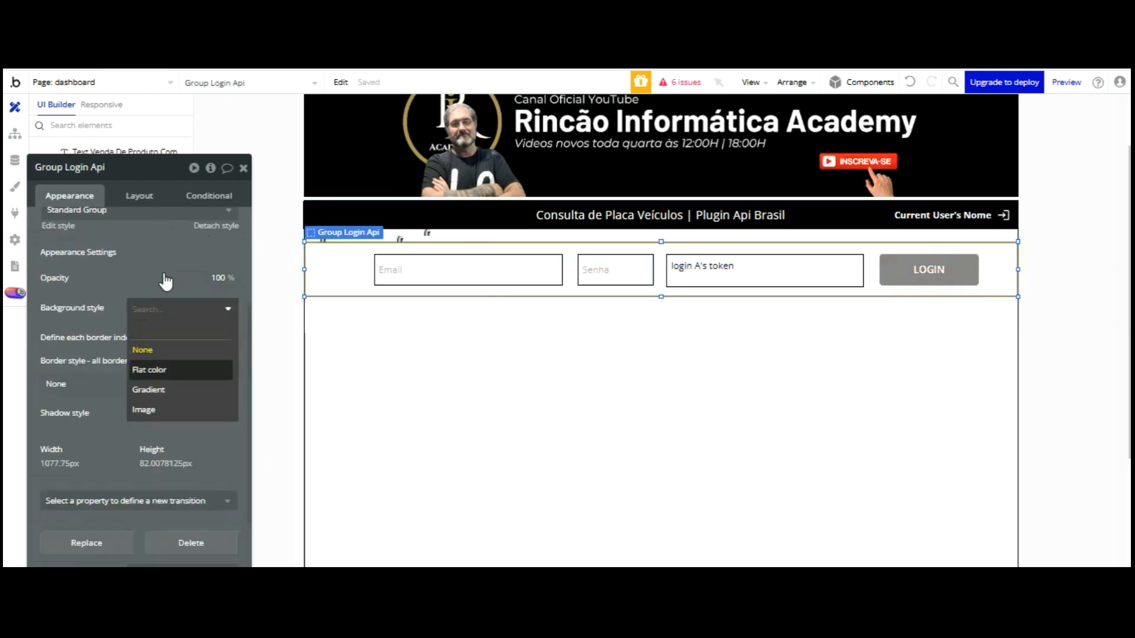
left_click(159, 367)
left_click(178, 334)
left_click_drag(189, 350, 257, 443)
Give the Email, Senha and token inputs flat white #FFFFFF backgrounds
left_click(436, 266)
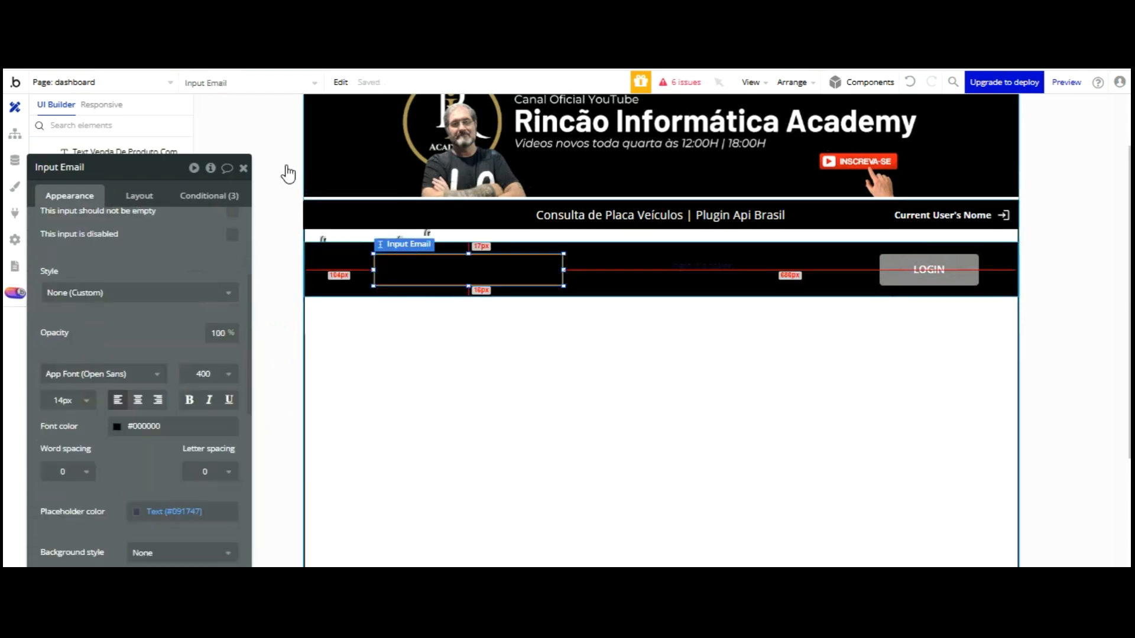
scroll(141, 347, "down", 4)
left_click(145, 303)
left_click(148, 365)
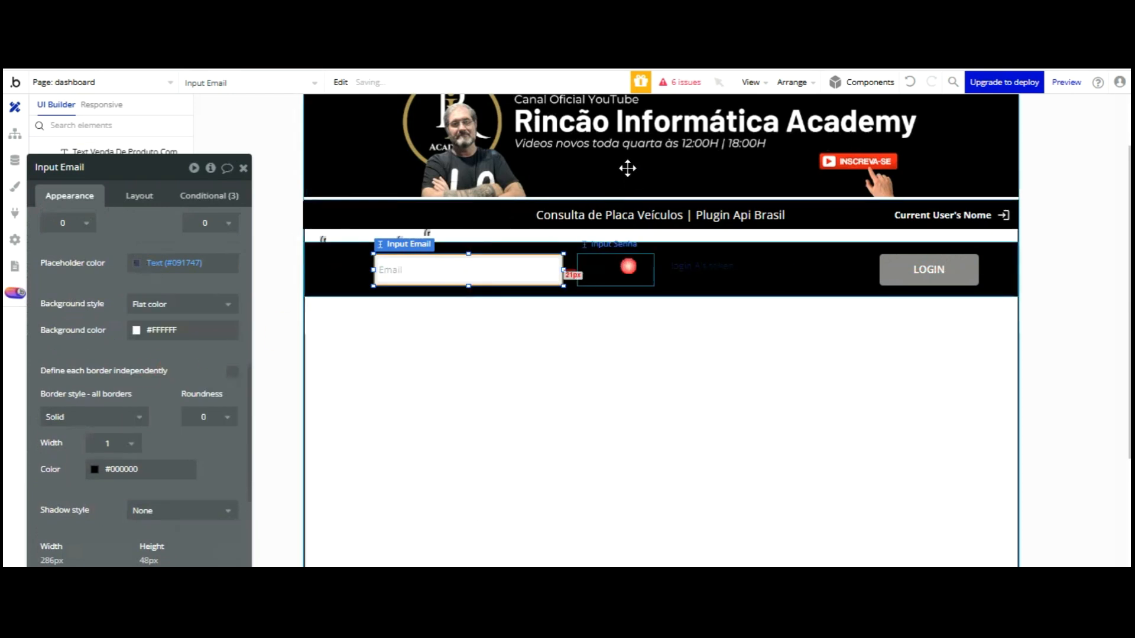
left_click(620, 269)
left_click(178, 307)
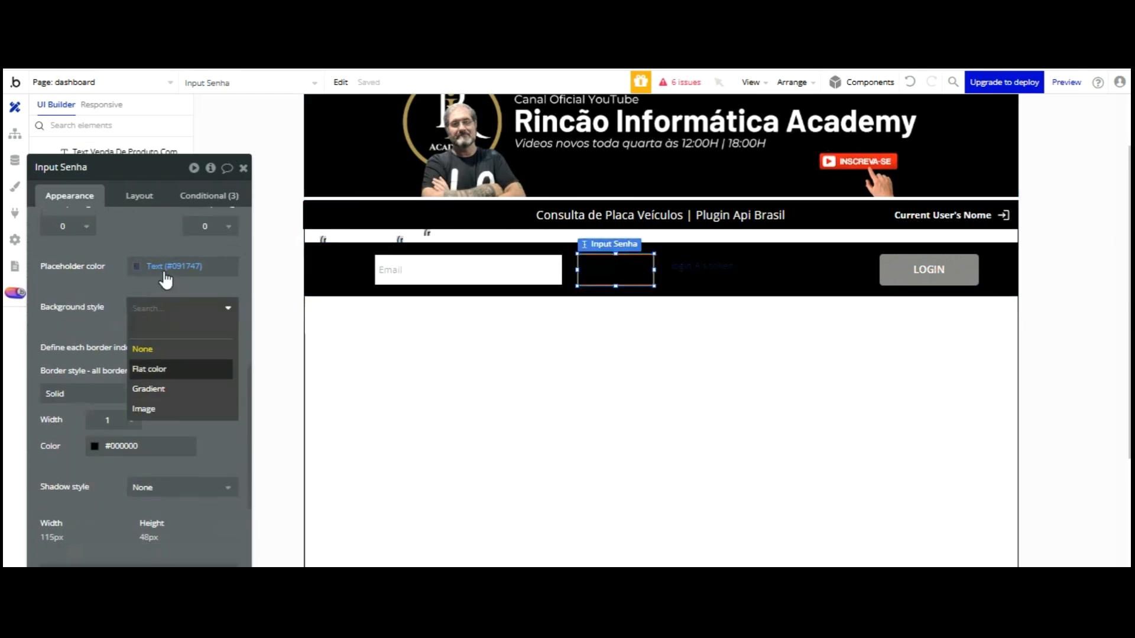
left_click(149, 365)
left_click(738, 270)
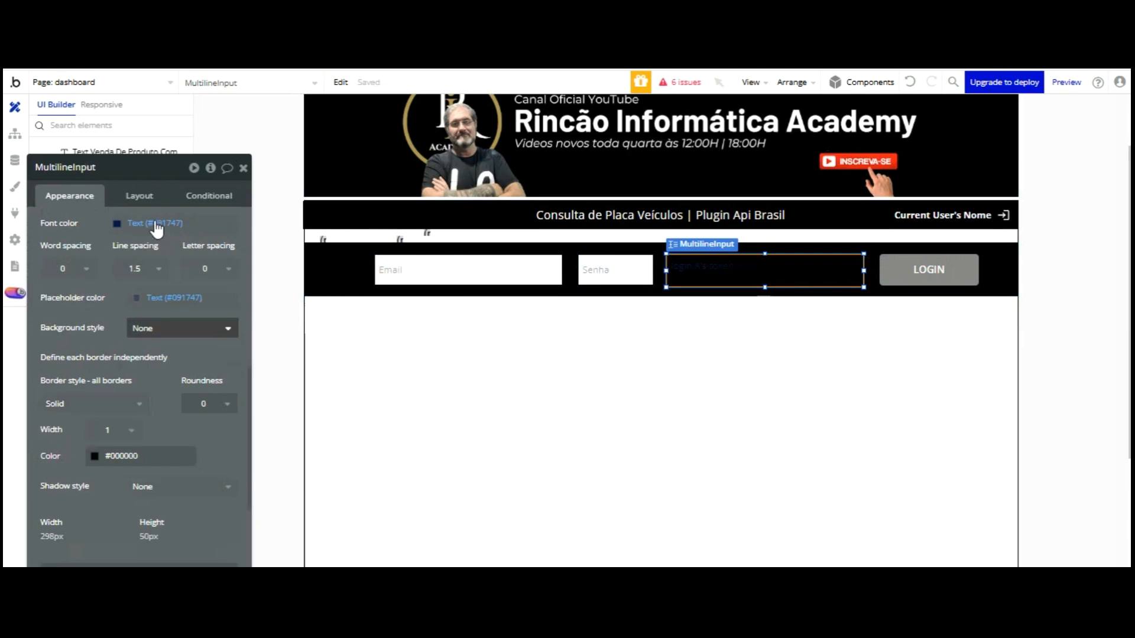
left_click(154, 325)
left_click(149, 390)
left_click(445, 372)
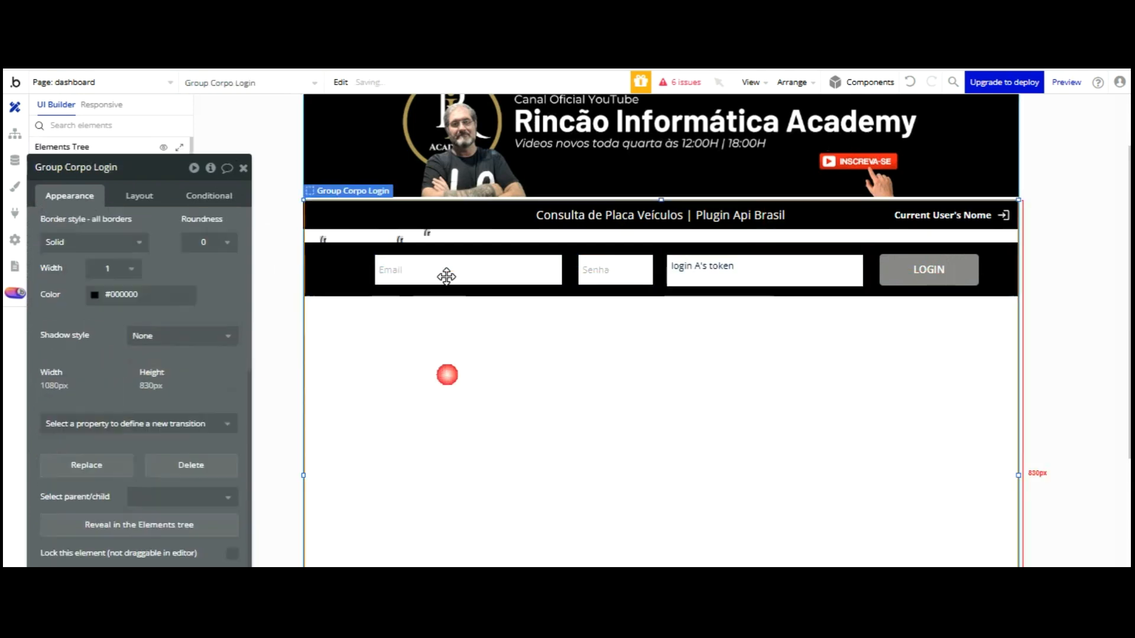
left_click(516, 270)
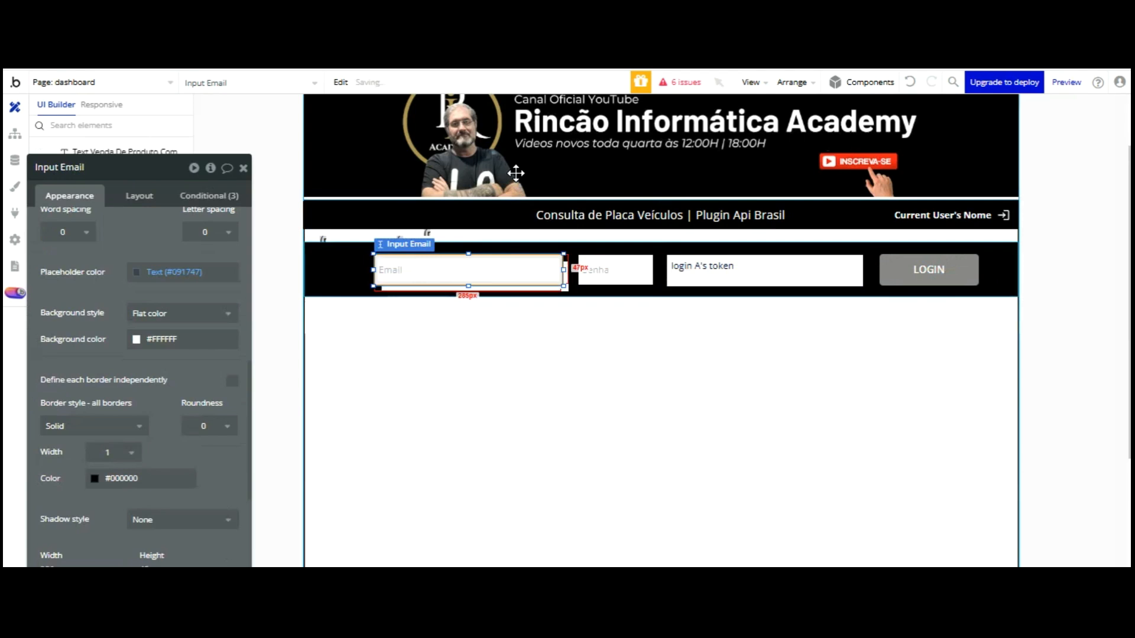
Move the Email input below the login bar, rename it Input Device Token and clear its placeholder
left_click_drag(473, 271, 476, 332)
left_click_drag(506, 235, 502, 240)
double_click(84, 168)
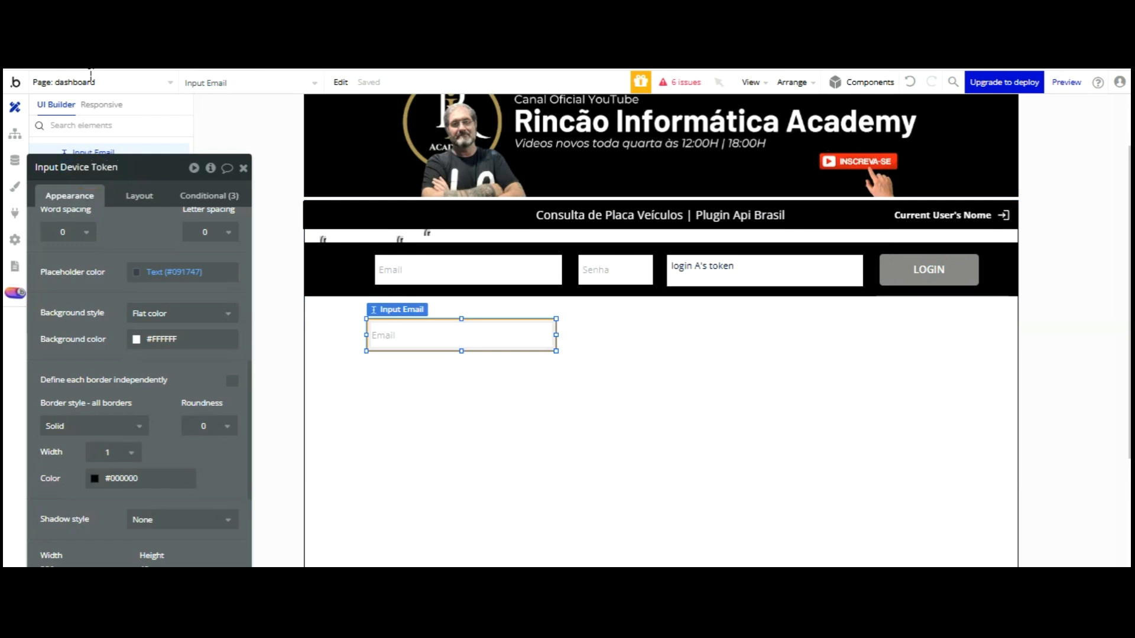
left_click(126, 224)
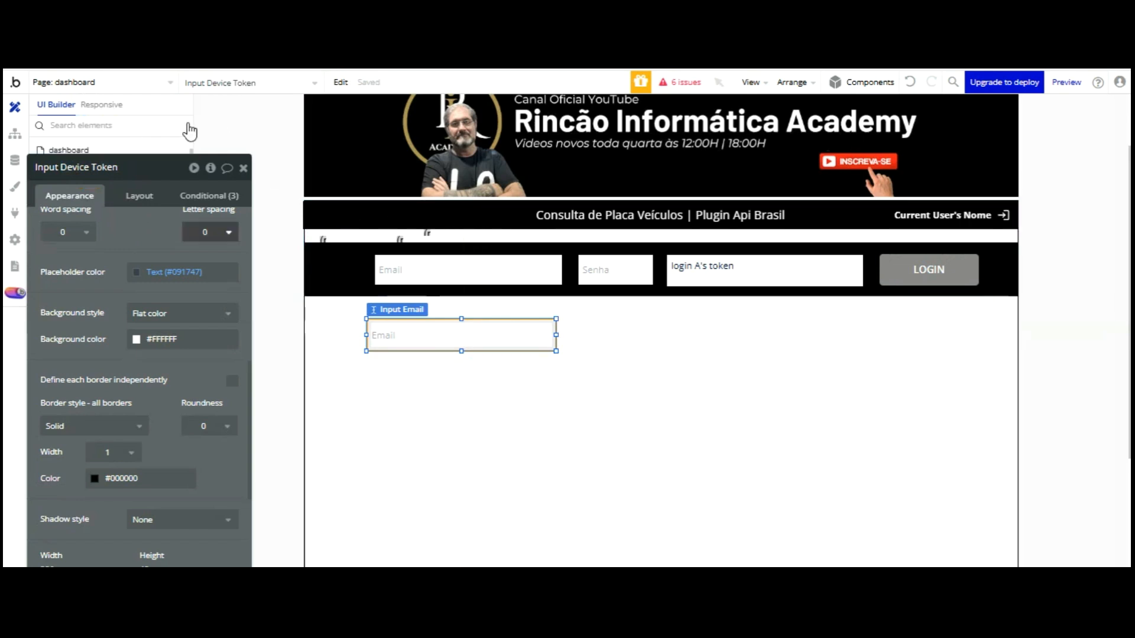
scroll(103, 155, "up", 2)
scroll(103, 155, "up", 5)
left_click(188, 227)
key("ctrl+a")
key("BackSpace")
Paste copies of Input Device Token and duplicate the Group Login Api bar
left_click_drag(345, 375, 483, 240)
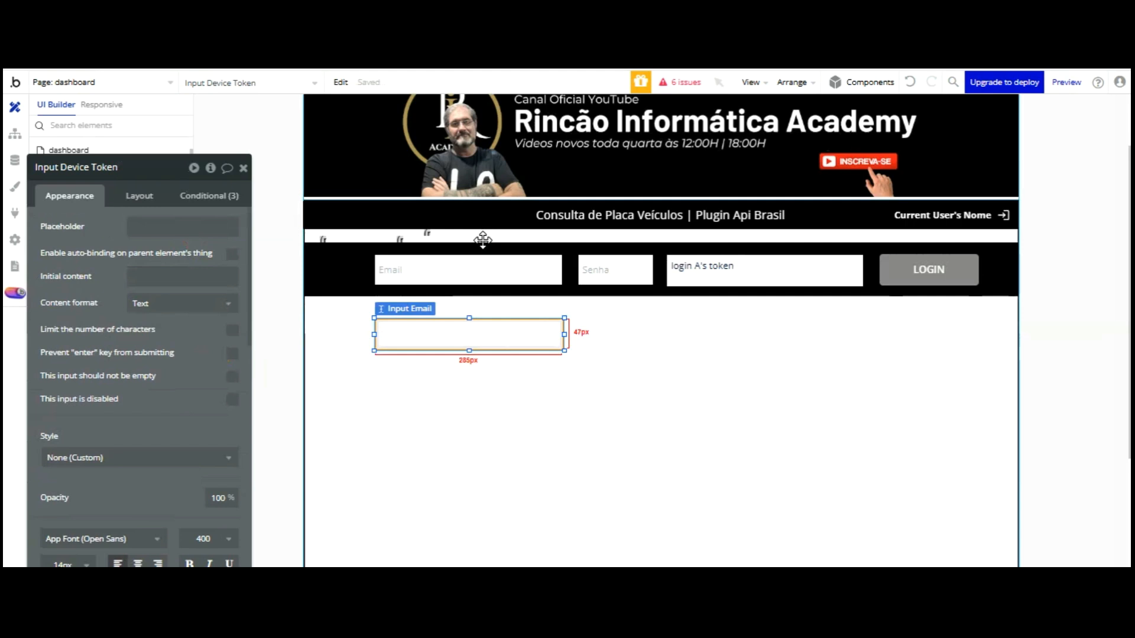
key("ctrl+v")
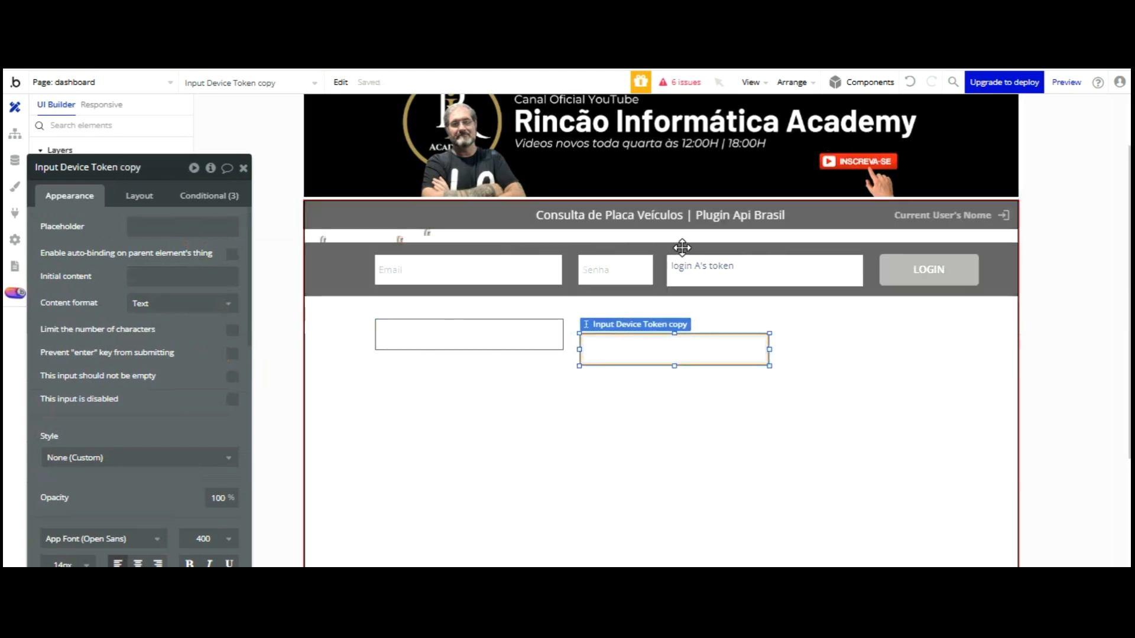
left_click(461, 284)
left_click_drag(488, 236, 782, 229)
left_click(782, 229)
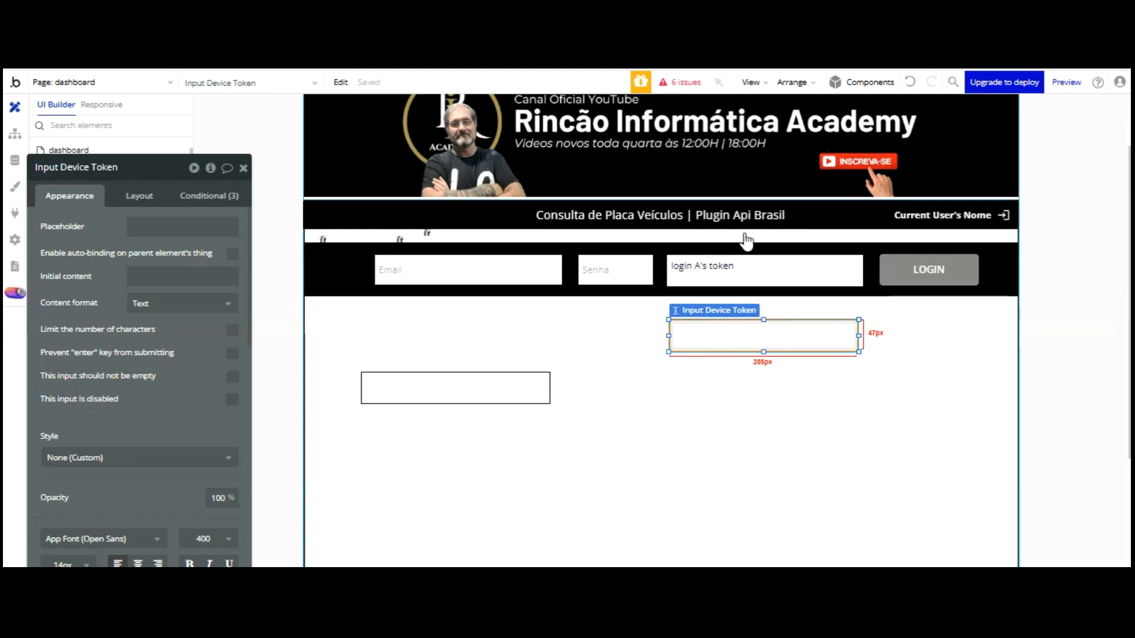
key("ctrl+v")
left_click(493, 295)
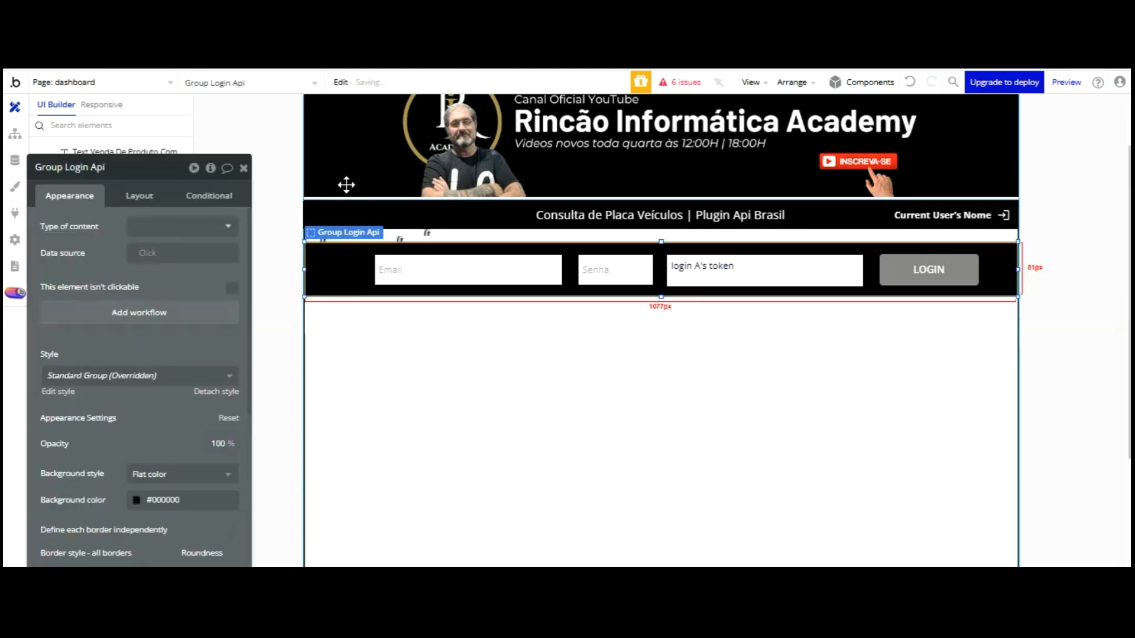
key("ctrl+v")
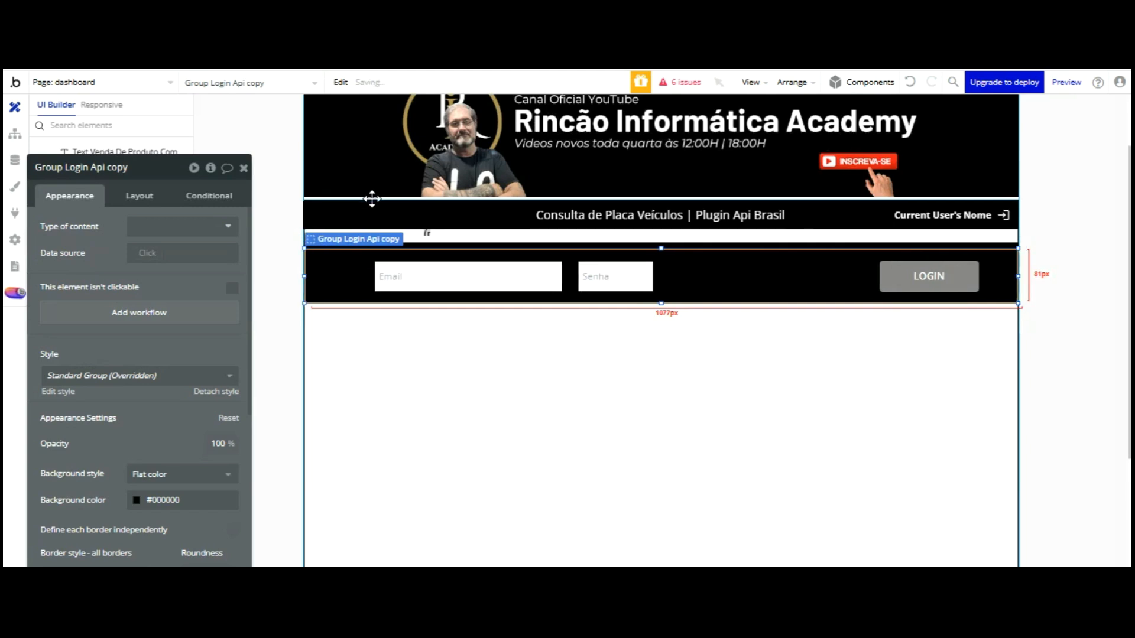
Move the duplicated bar down, delete its token box and change the Senha placeholder to Placa
left_click_drag(372, 198, 619, 253)
left_click(614, 338)
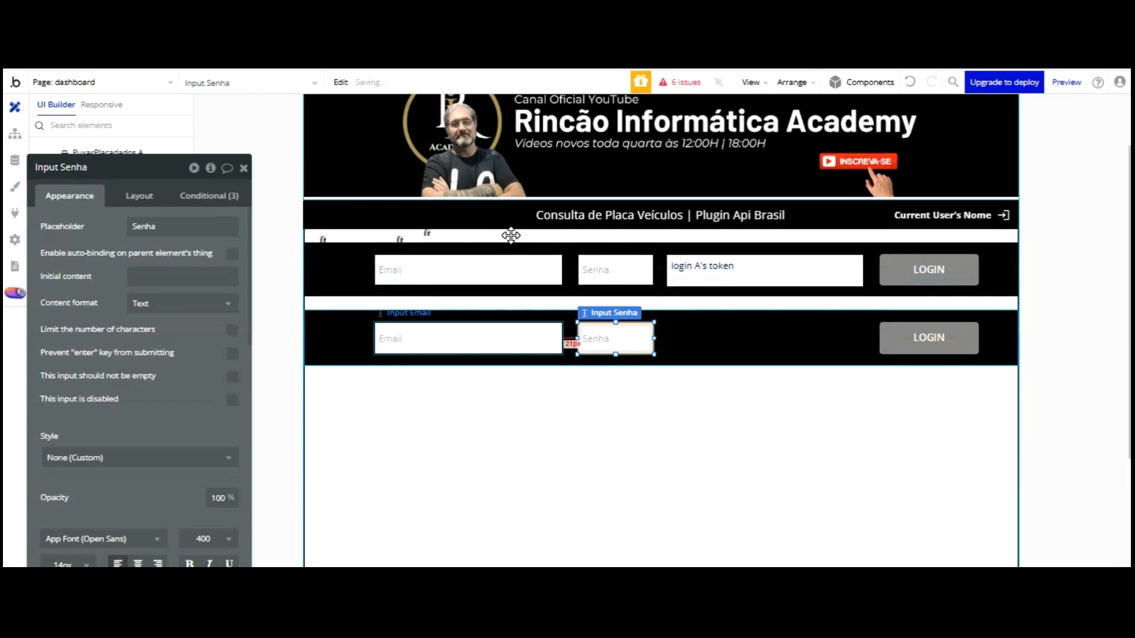
left_click(511, 338)
left_click(757, 342)
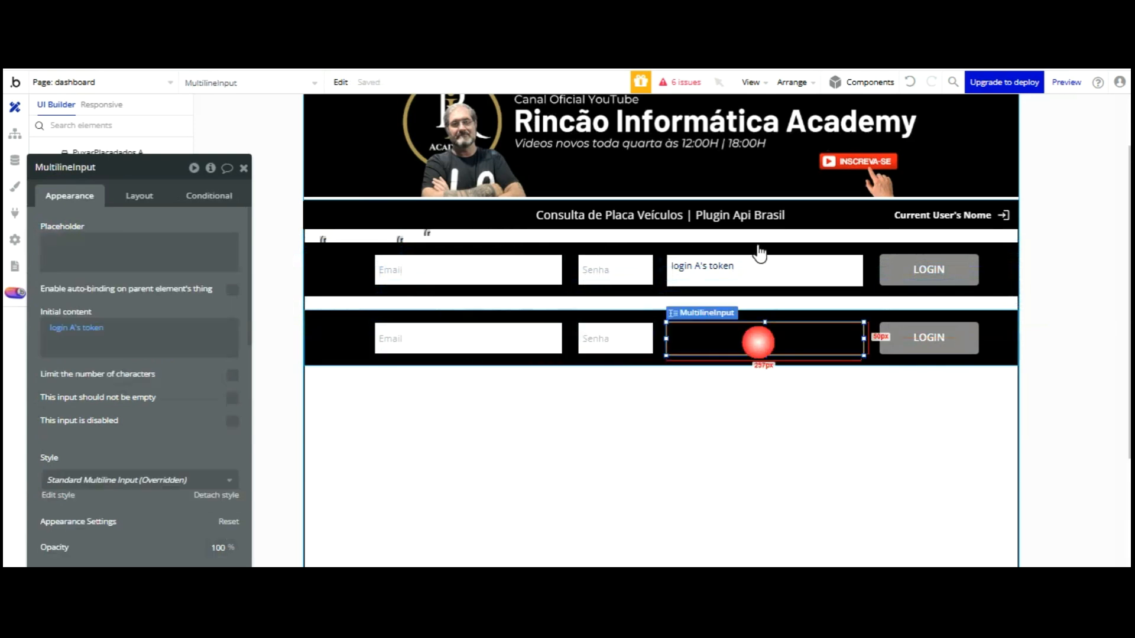
key("Delete")
left_click(615, 338)
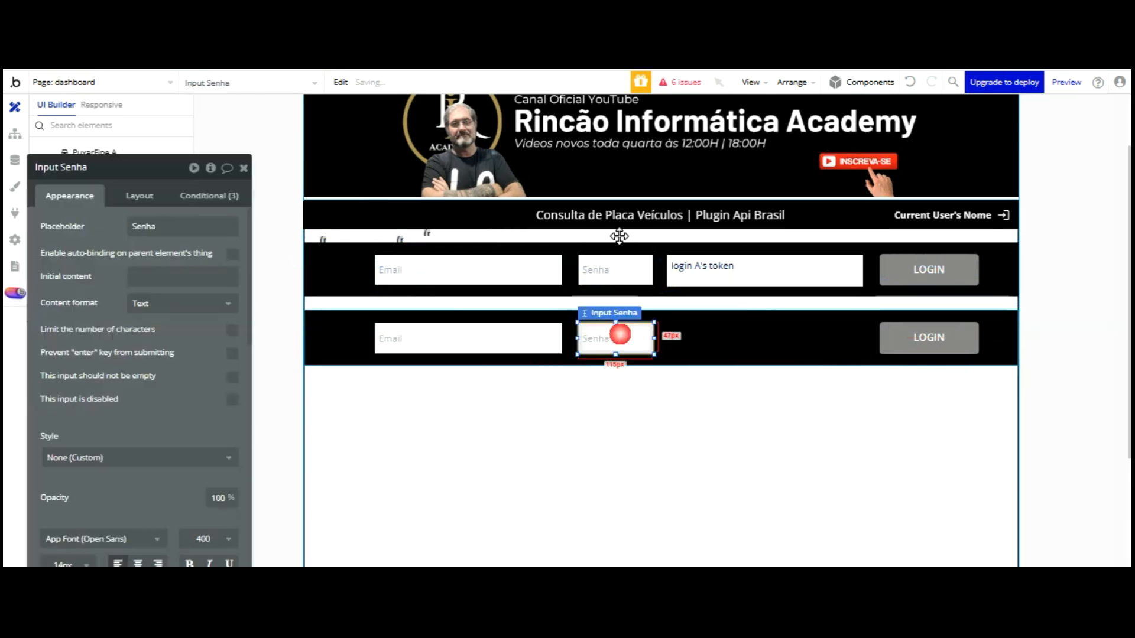
left_click(177, 228)
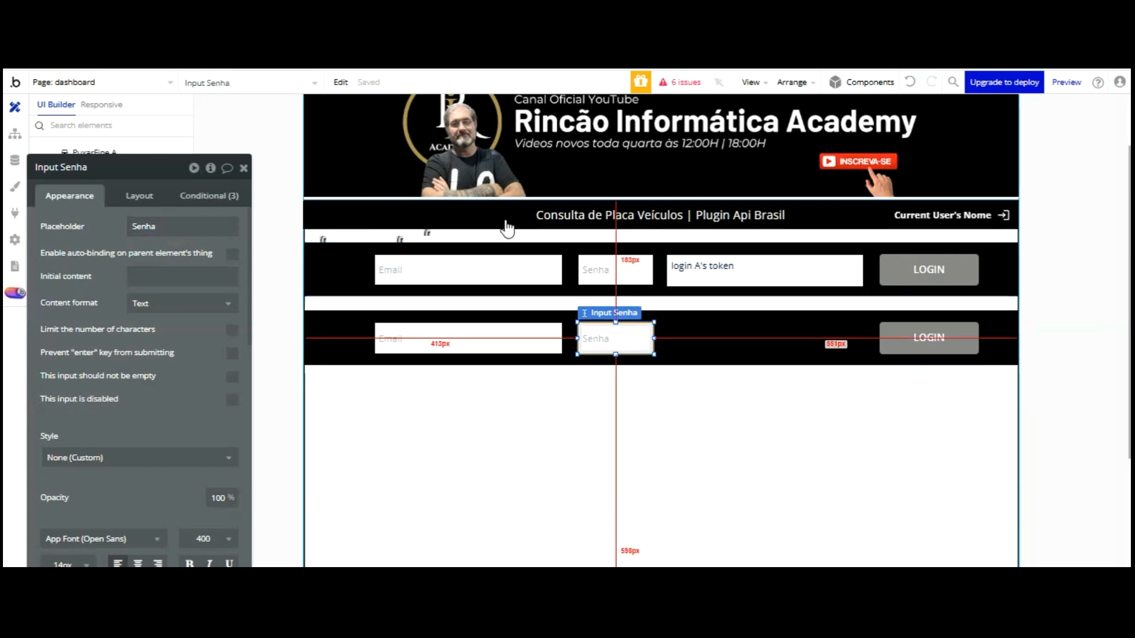
left_click(158, 228)
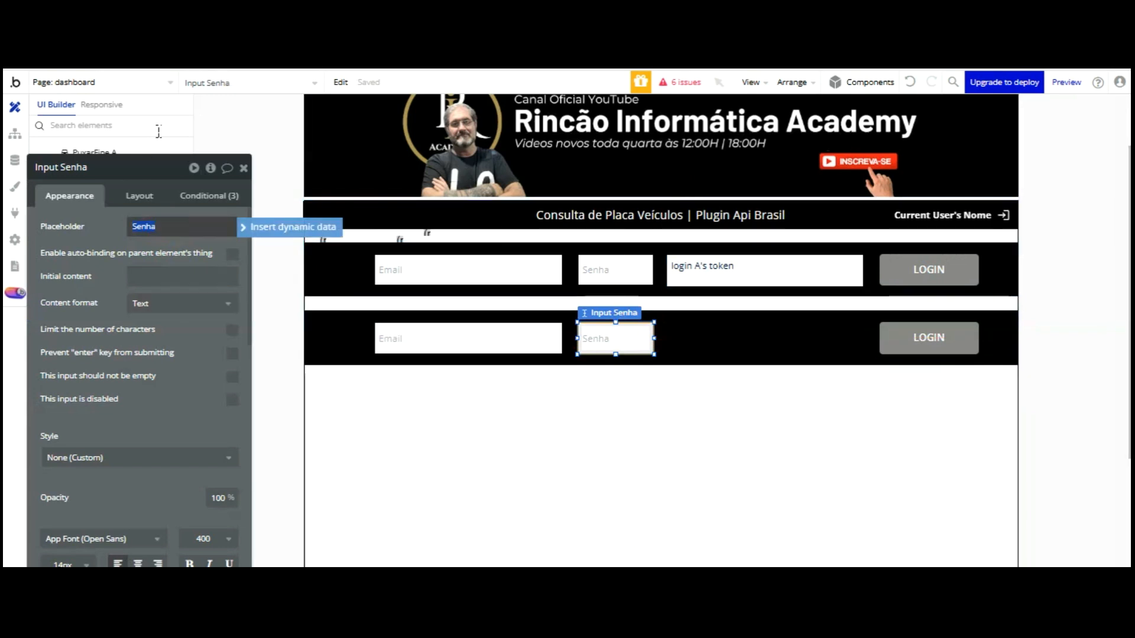
type("Placa")
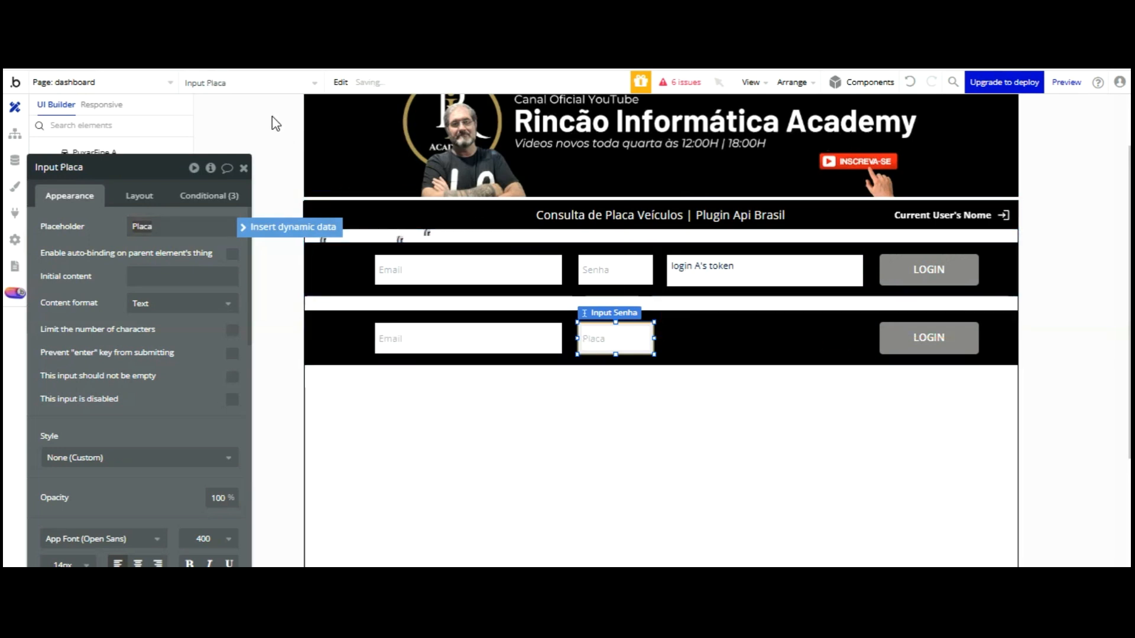
Slide the copy's button beside the Placa input and relabel it Consultar
left_click(449, 338)
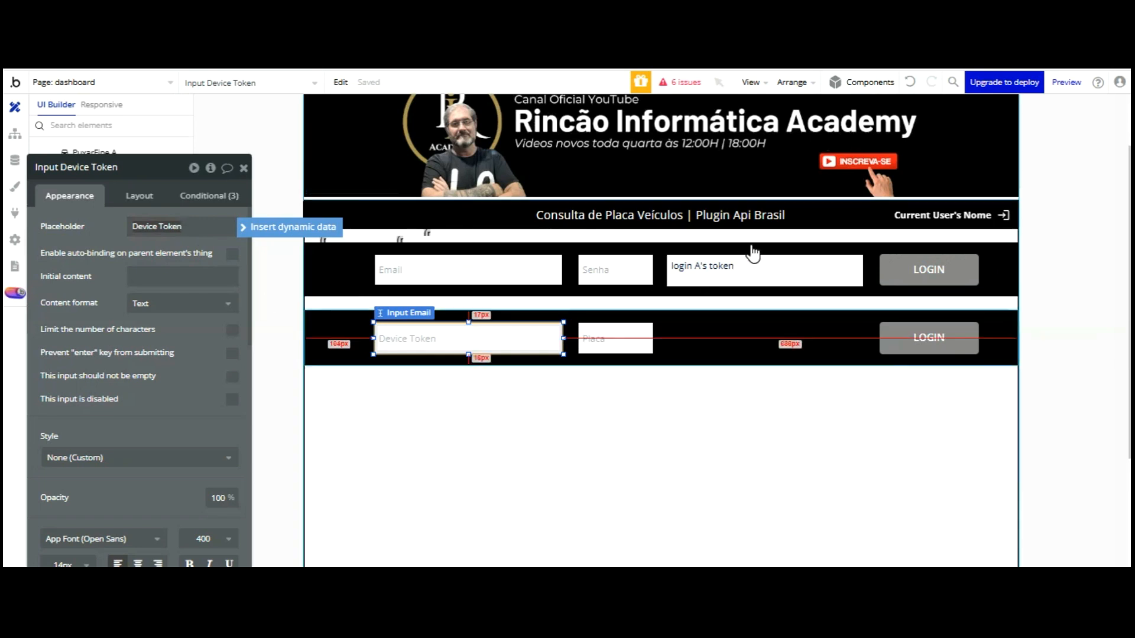
left_click(751, 342)
left_click(902, 341)
left_click_drag(903, 341, 879, 341)
left_click_drag(879, 239, 696, 242)
double_click(174, 253)
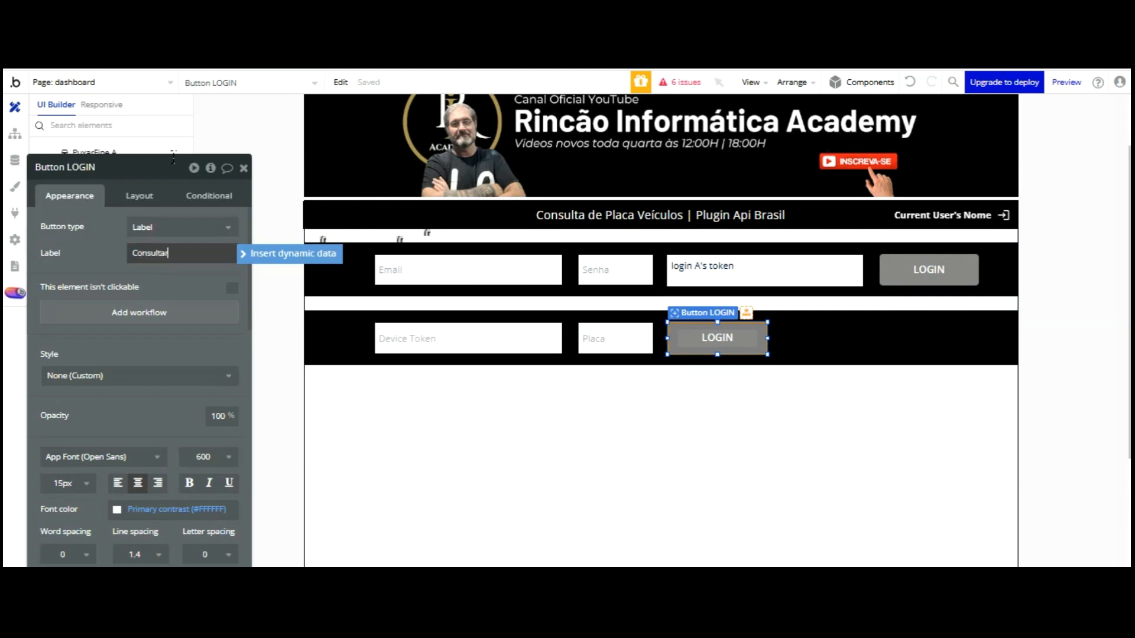
type("Consultar")
left_click(172, 286)
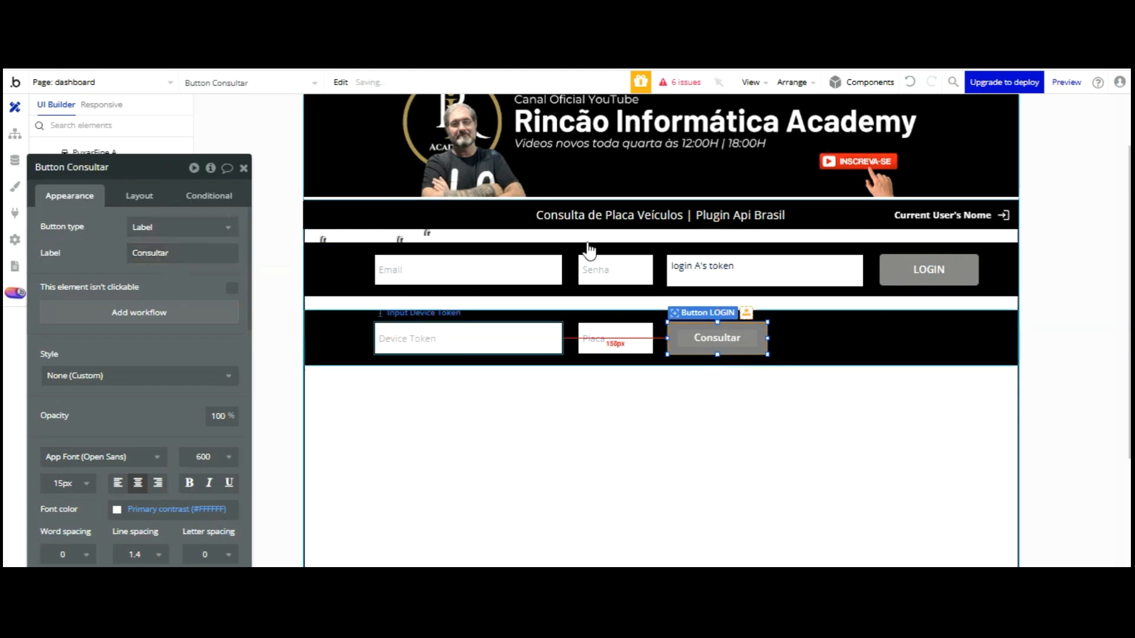
Center the Placa input's placeholder text
left_click(615, 338)
scroll(166, 295, "down", 3)
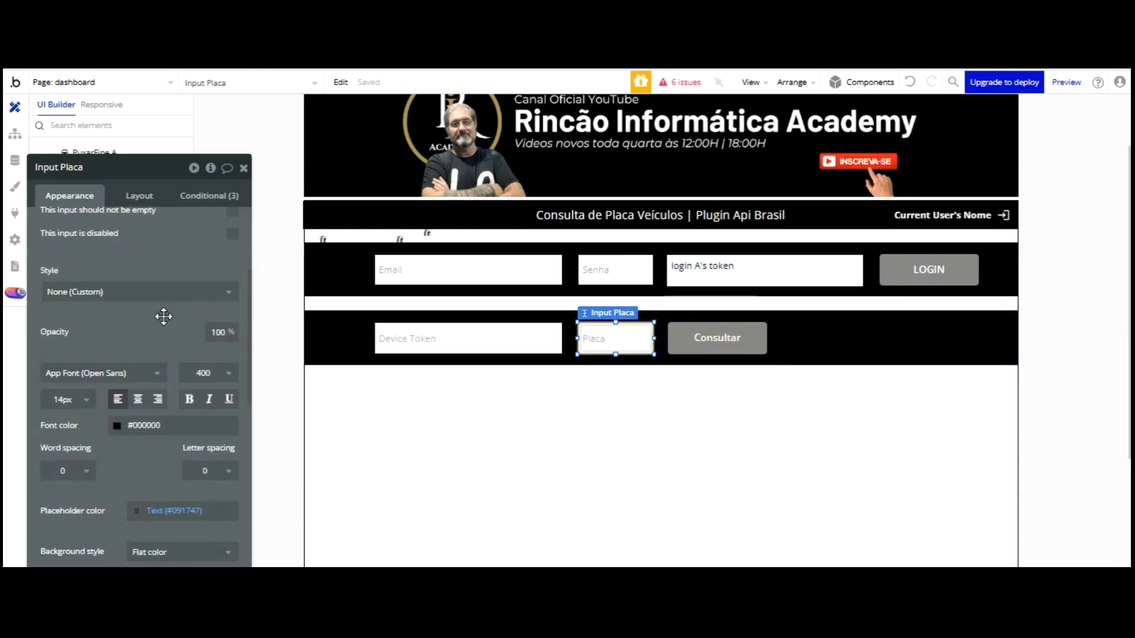
left_click(138, 399)
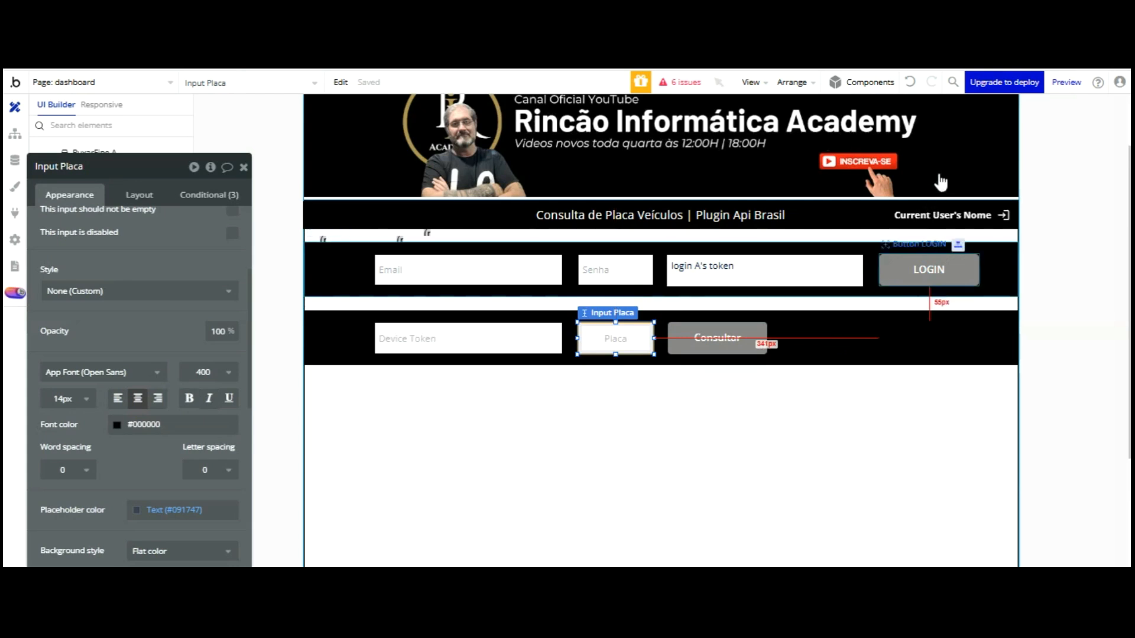
Relabel the top LOGIN button to Login
left_click(929, 269)
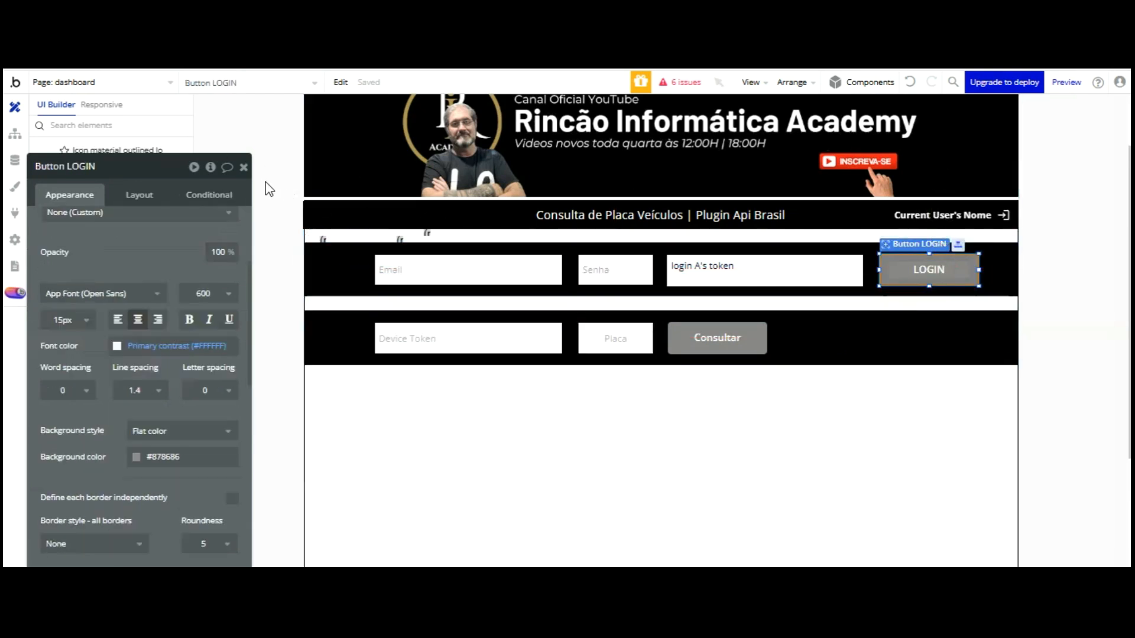
scroll(269, 189, "up", 2)
scroll(172, 192, "up", 3)
double_click(179, 253)
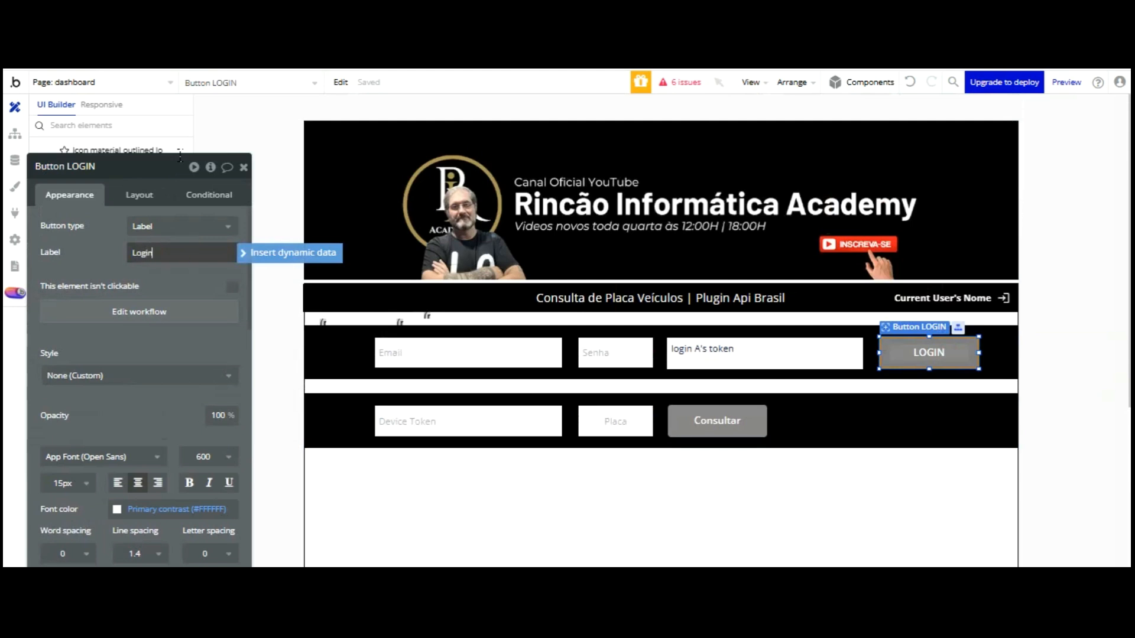
left_click_drag(169, 194, 174, 155)
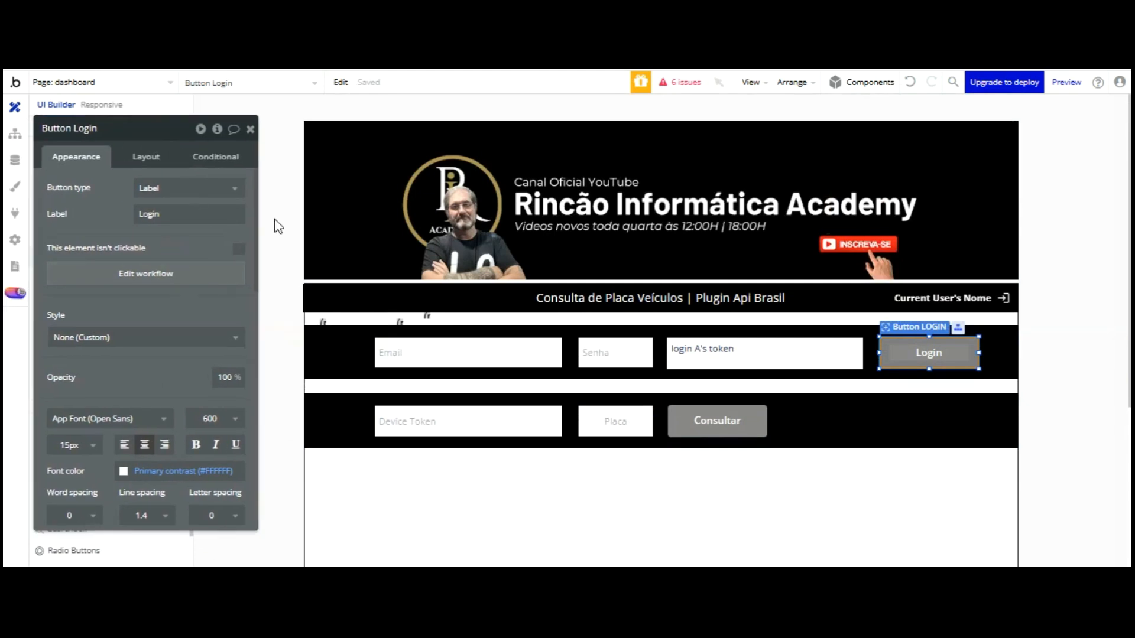
left_click(397, 317)
Set PuxarPlacadados A's Token to login A's token
left_click(399, 322)
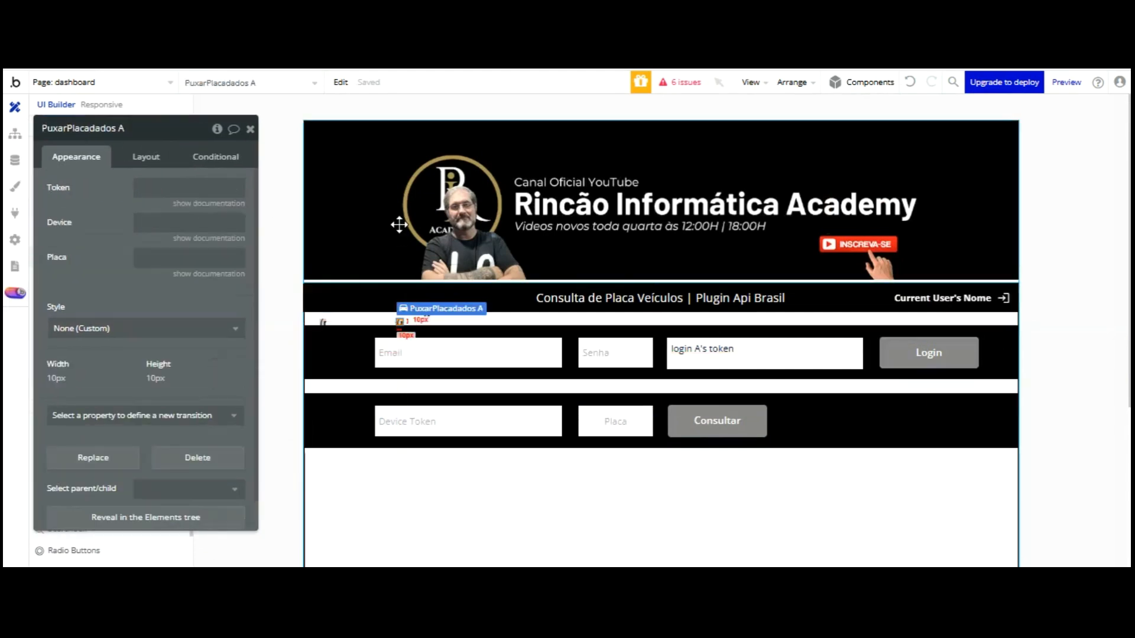
left_click(154, 184)
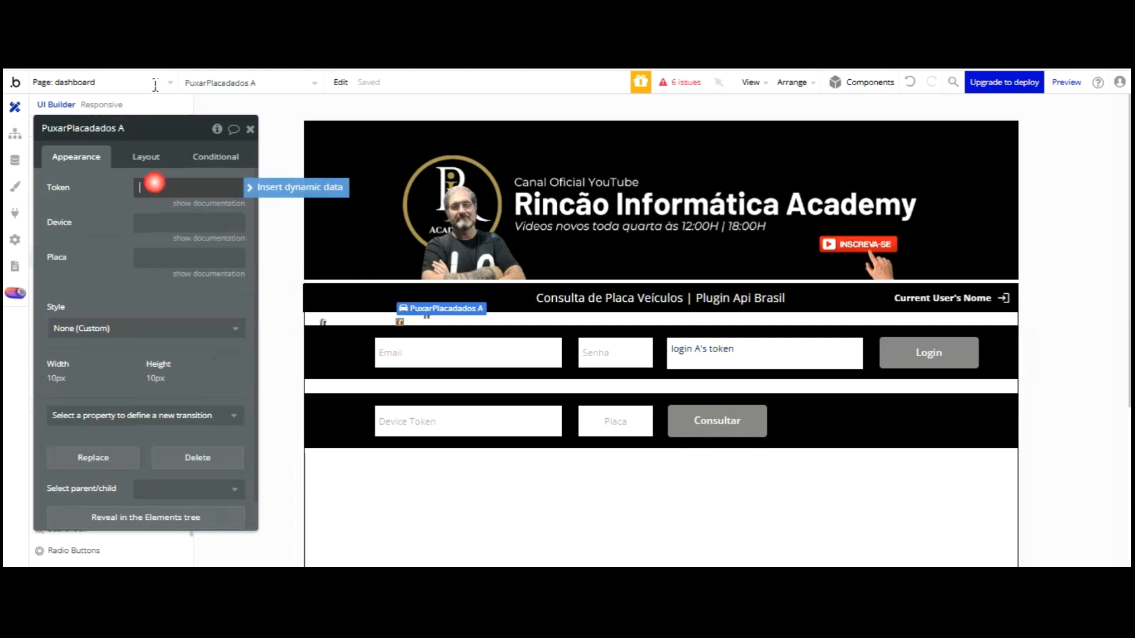
left_click(278, 186)
scroll(218, 272, "down", 1)
scroll(216, 273, "down", 2)
scroll(201, 271, "down", 2)
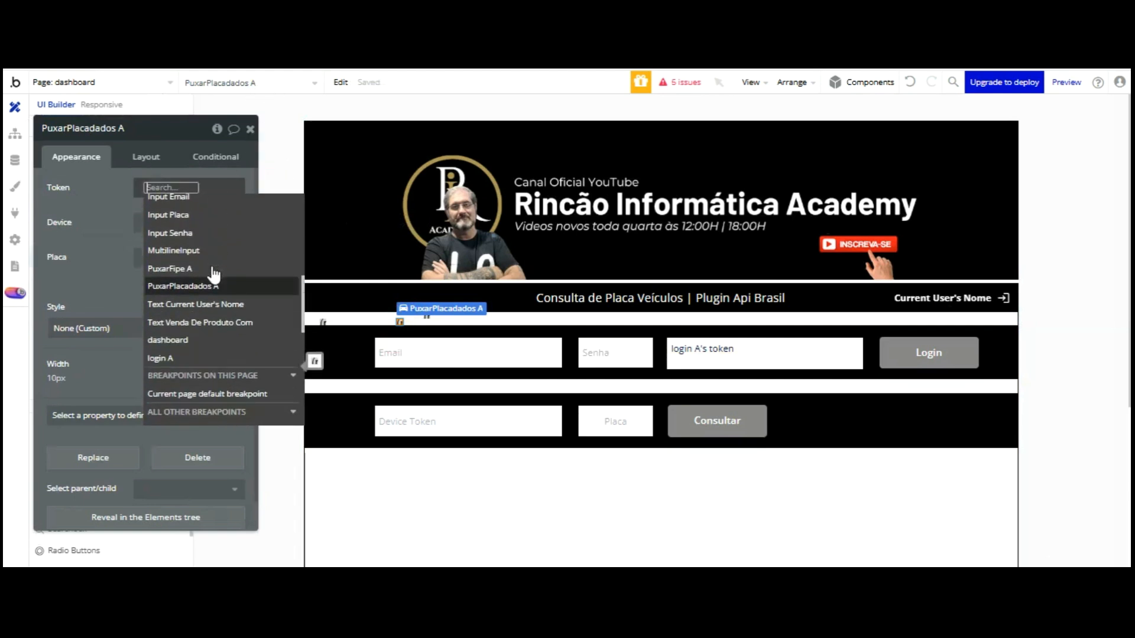
left_click(188, 358)
scroll(202, 201, "down", 2)
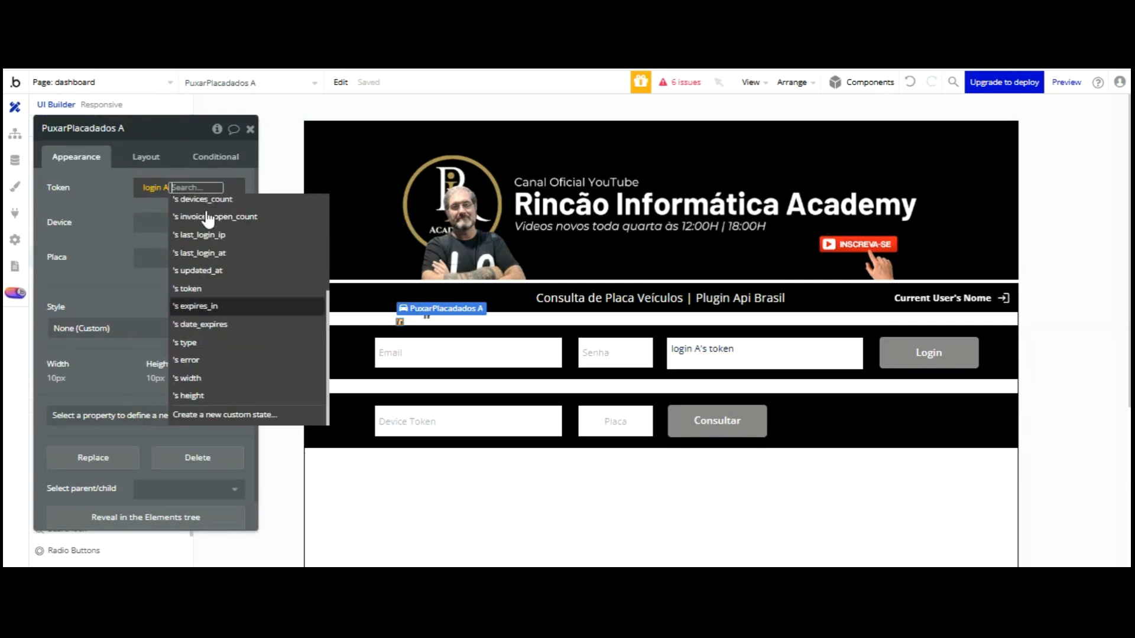
left_click(200, 289)
left_click(104, 104)
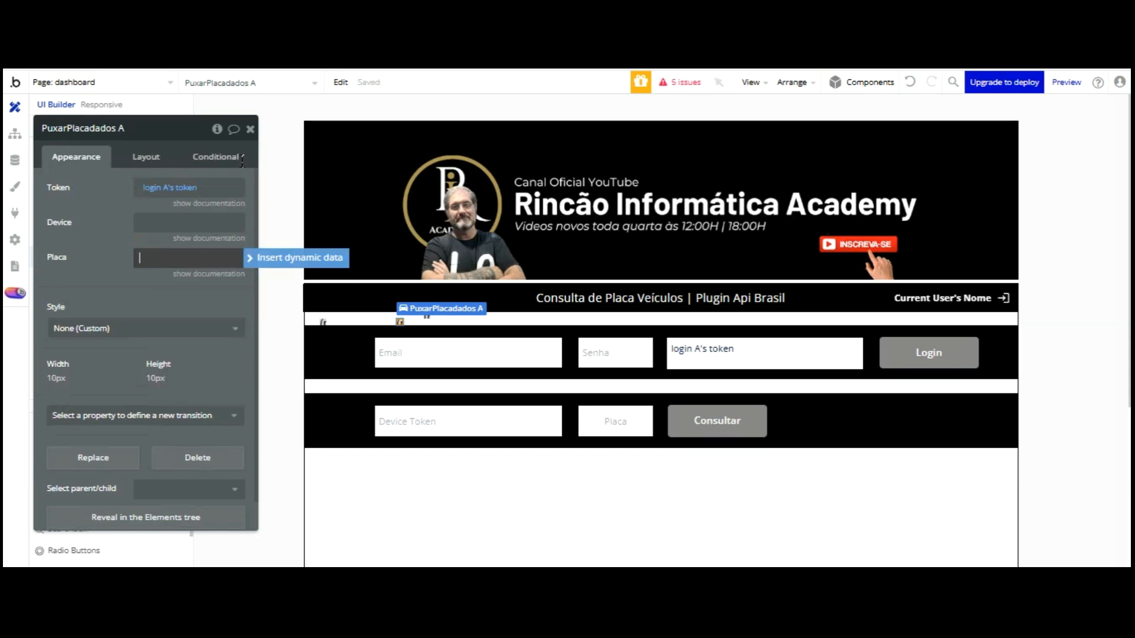
Set PuxarPlacadados A's Placa to Input Placa's value, then go to the API Brasil tab
left_click(239, 257)
scroll(227, 268, "down", 3)
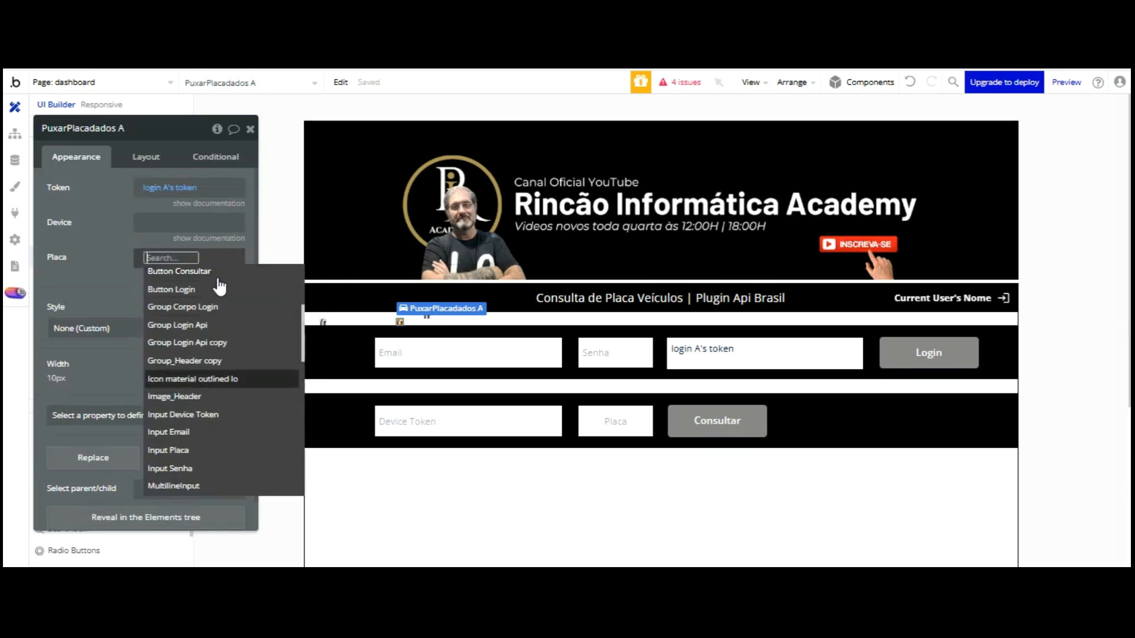
left_click(207, 449)
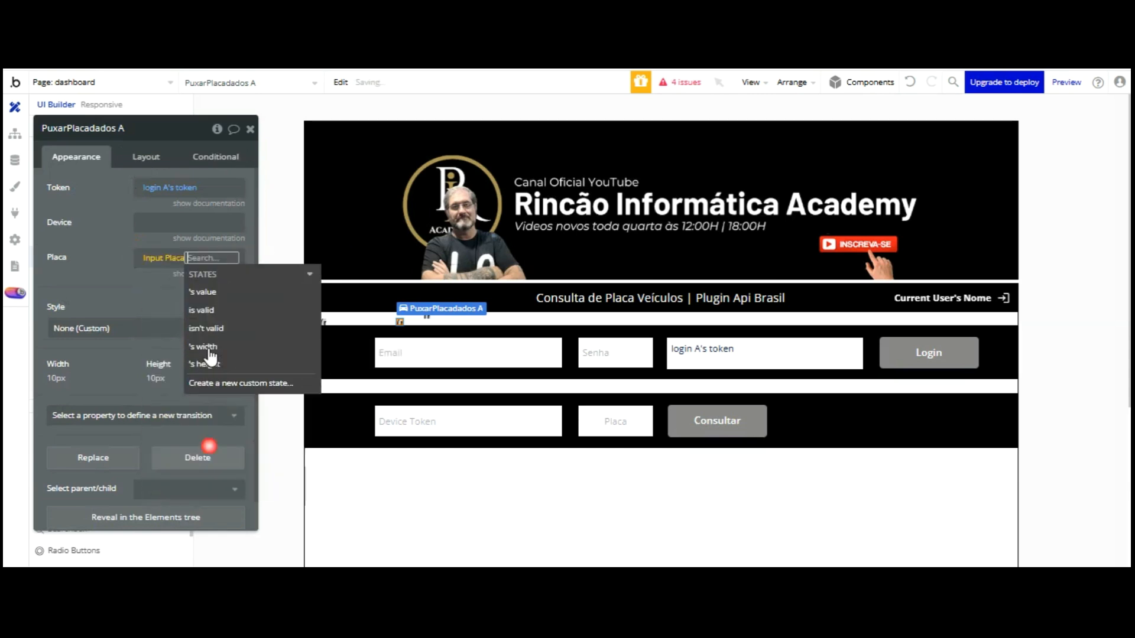
left_click(110, 142)
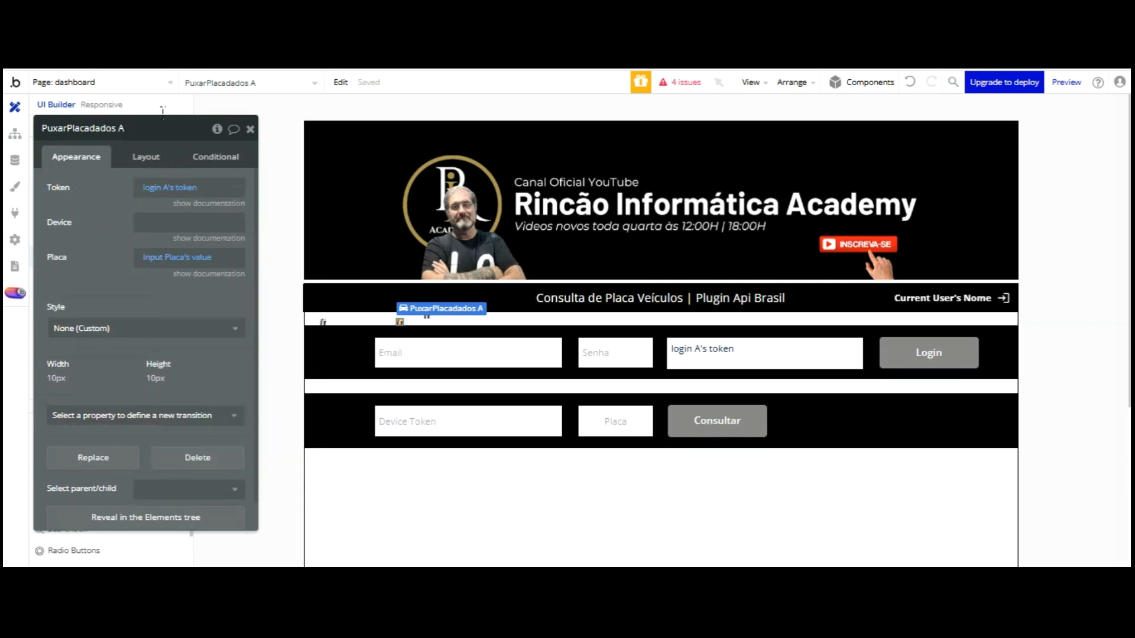
key("ctrl+Tab")
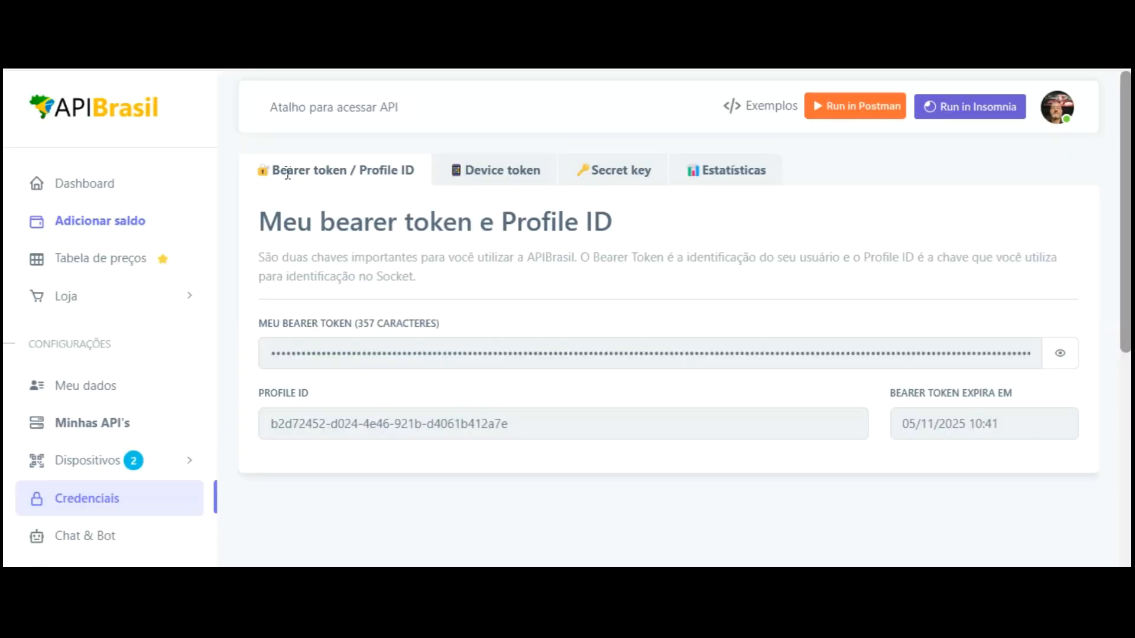
Under Dispositivos, copy the second API Placa Dados device's token and return to Bubble
left_click(94, 461)
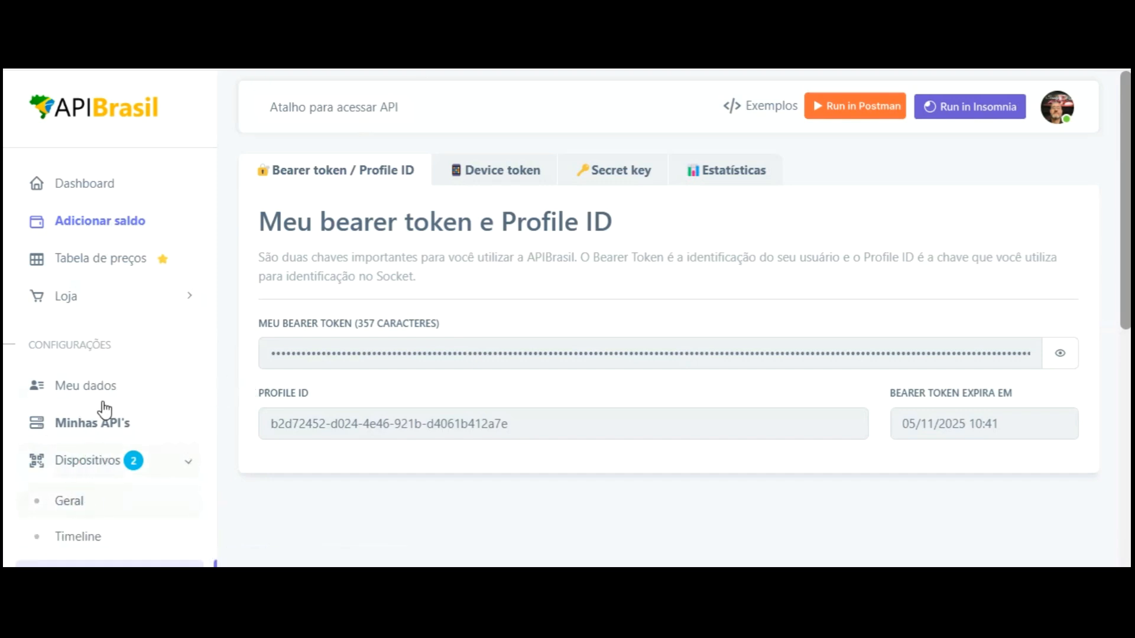
scroll(362, 325, "down", 3)
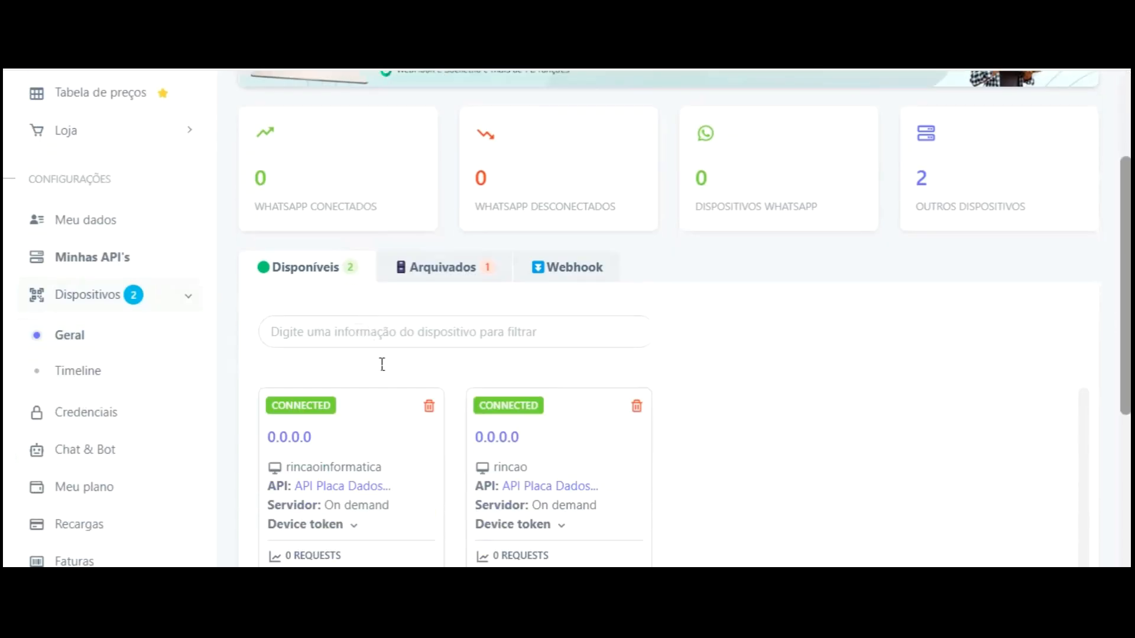
scroll(383, 364, "down", 3)
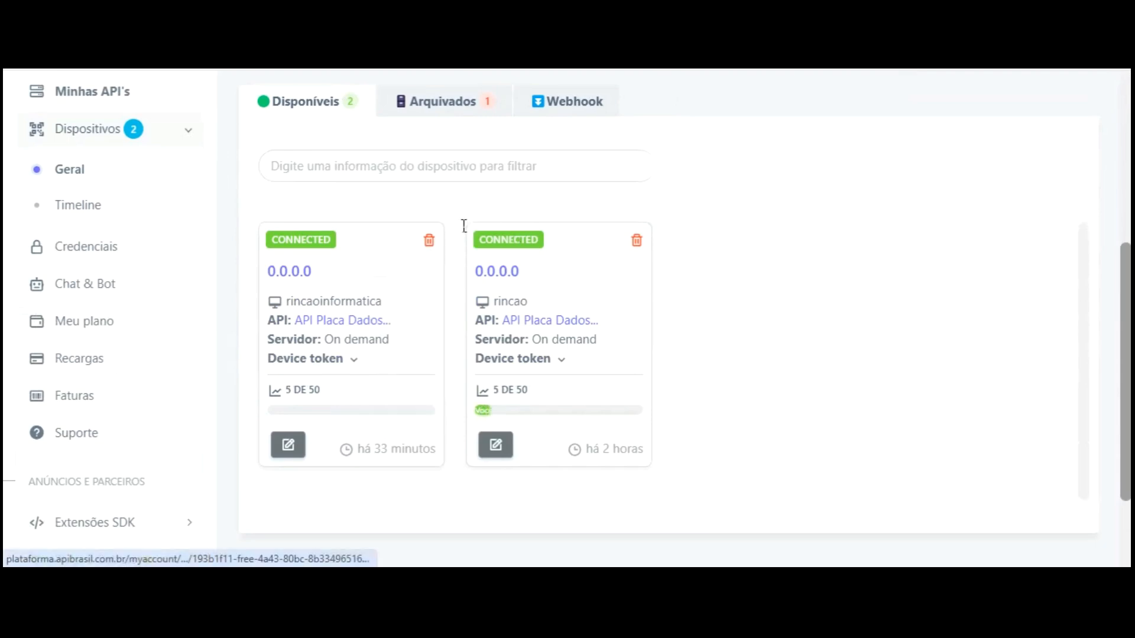
left_click(381, 231)
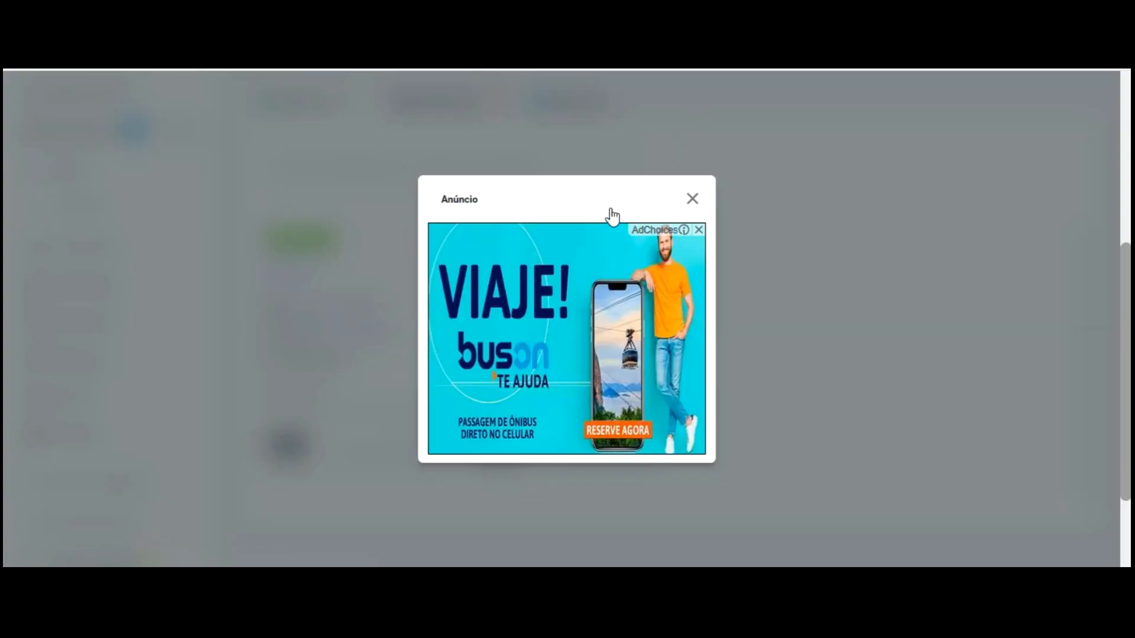
scroll(508, 384, "down", 3)
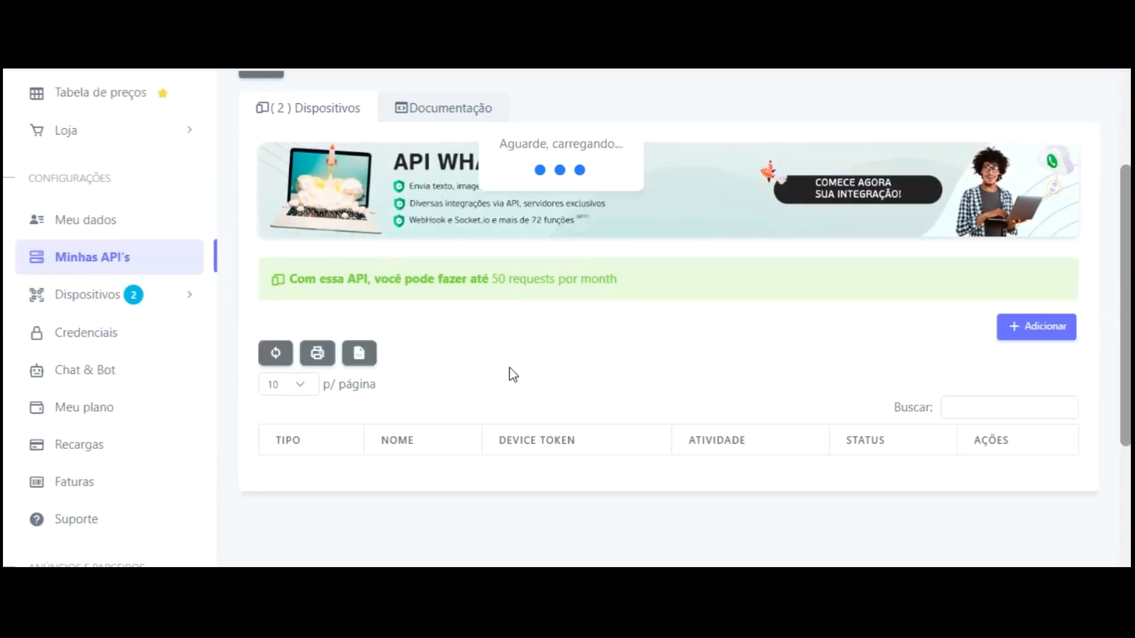
scroll(544, 354, "down", 3)
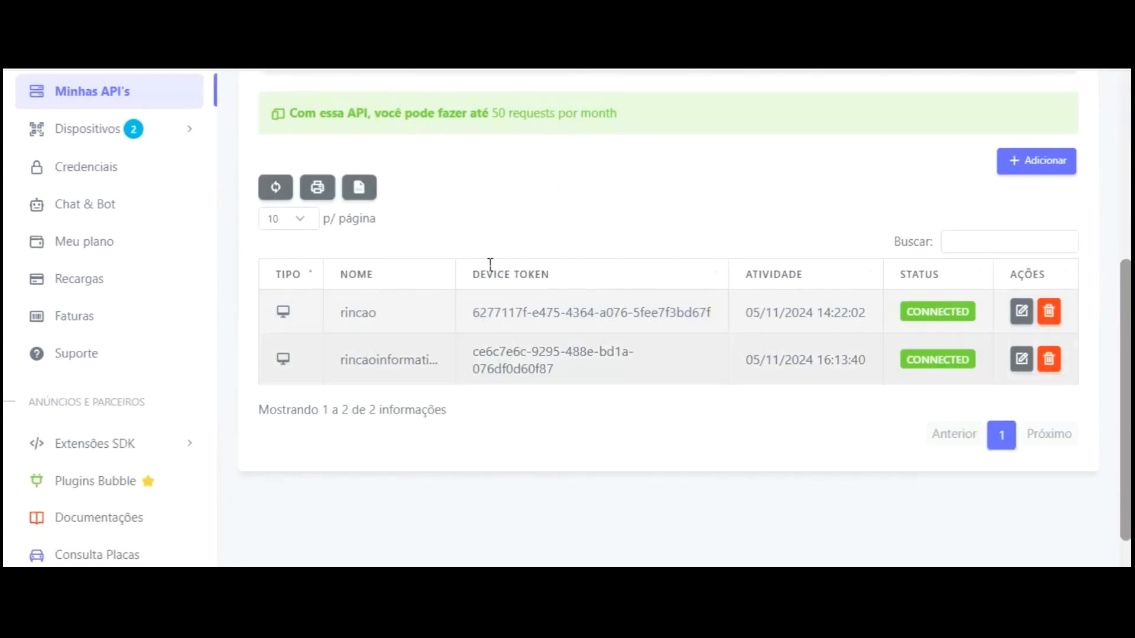
left_click_drag(473, 351, 553, 369)
key("ctrl+c")
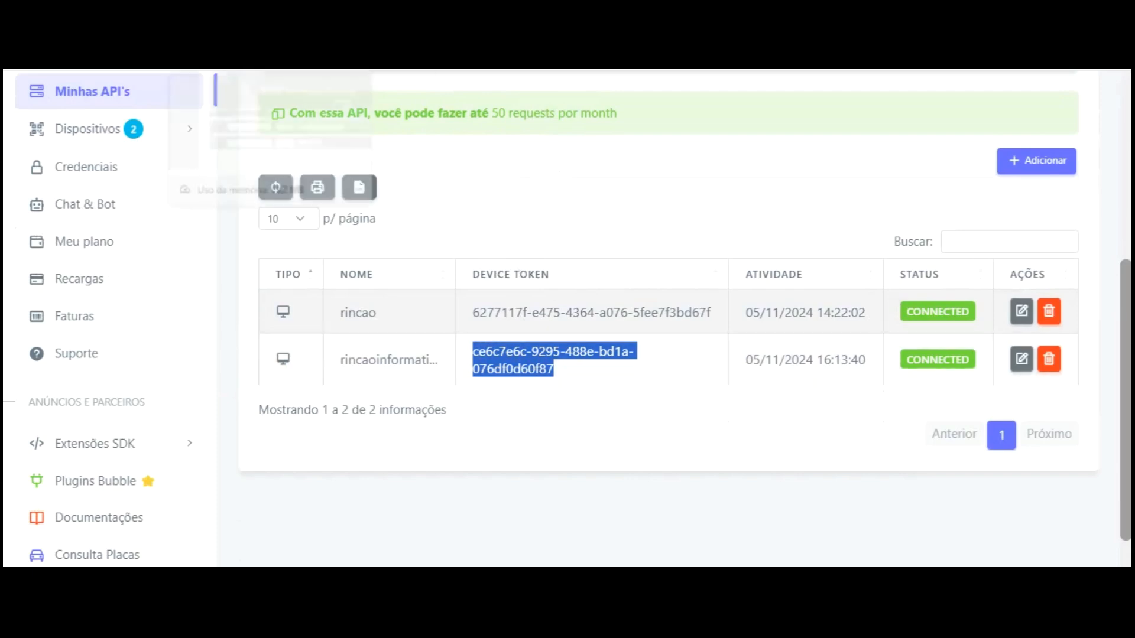
key("ctrl+Tab")
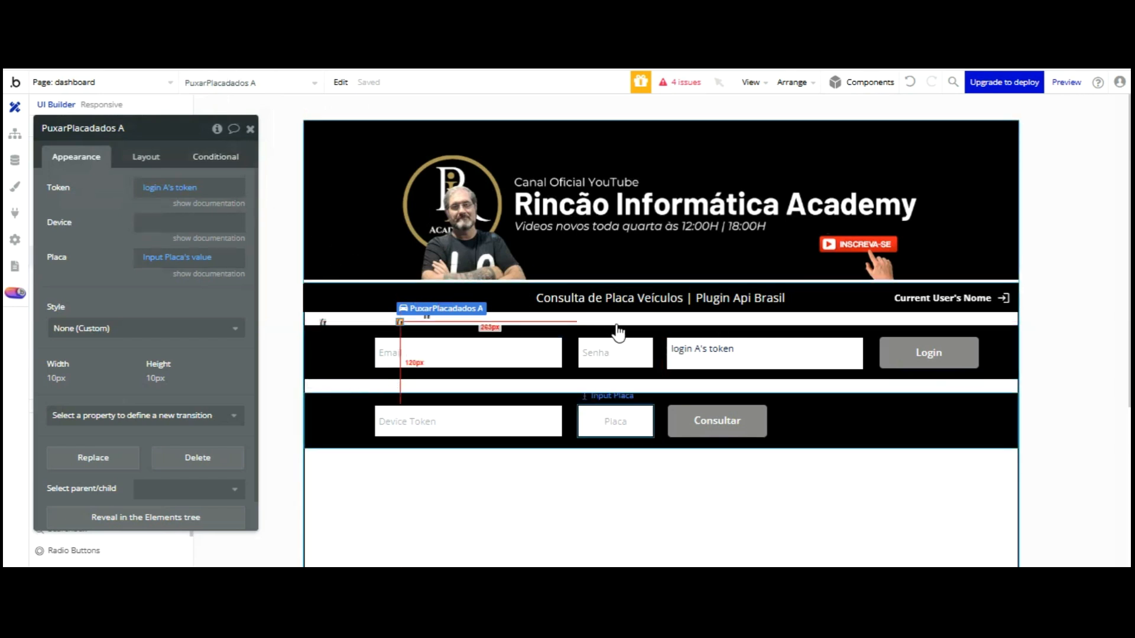
Set the Device Token input's initial content to the copied device token
left_click(466, 420)
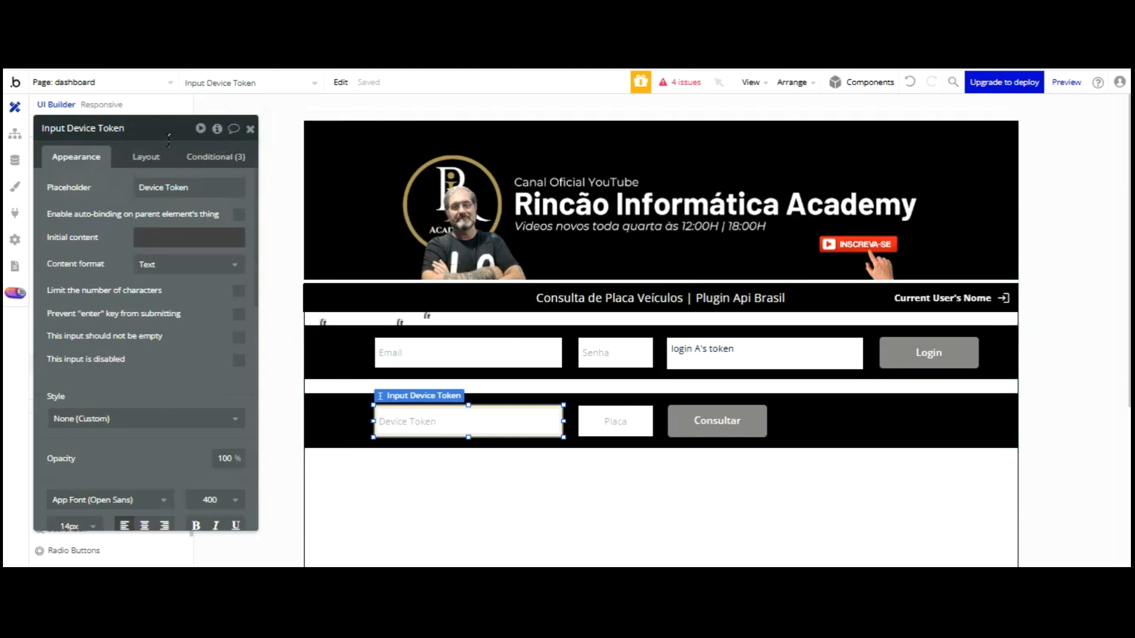
left_click(167, 237)
key("ctrl+v")
left_click(112, 157)
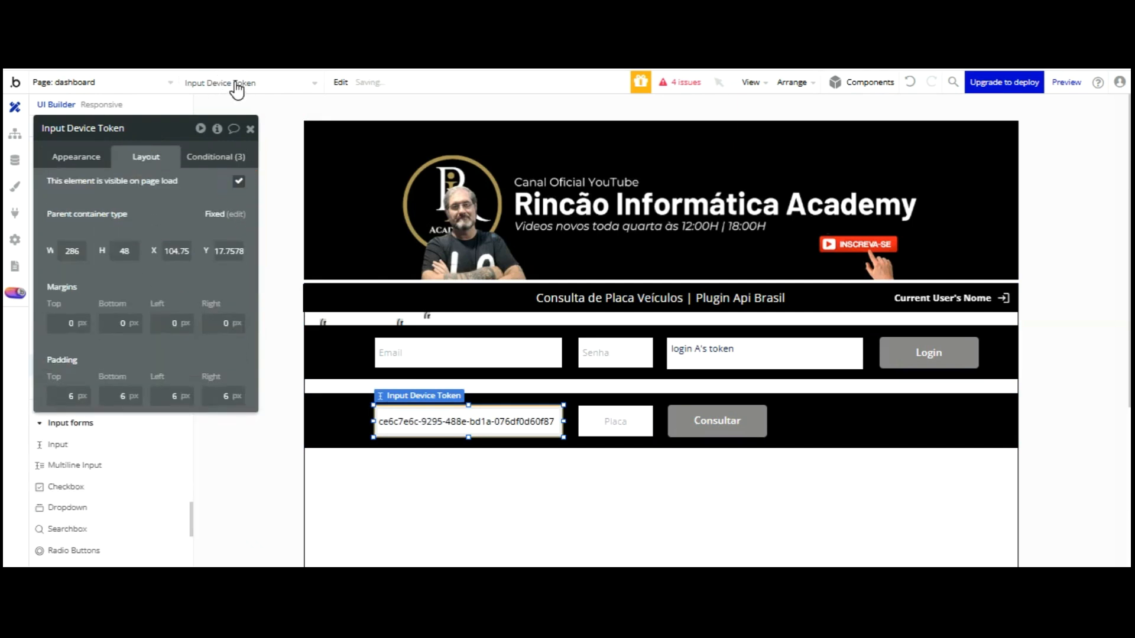
Reload the app preview to confirm the prefilled token, then return to the editor
key("ctrl+Tab")
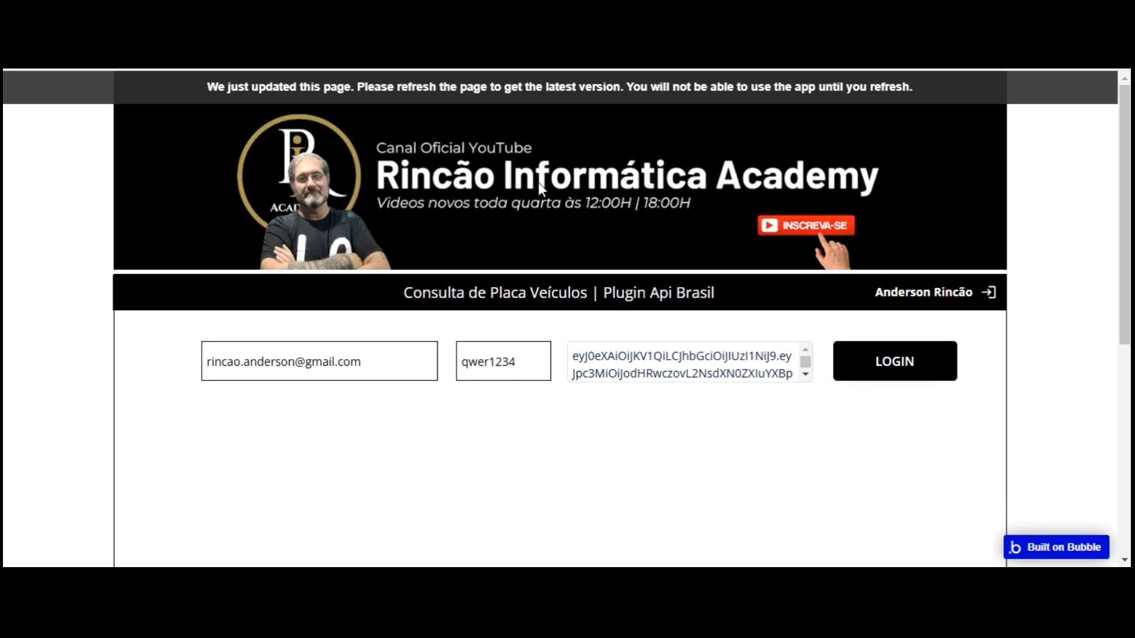
key("F5")
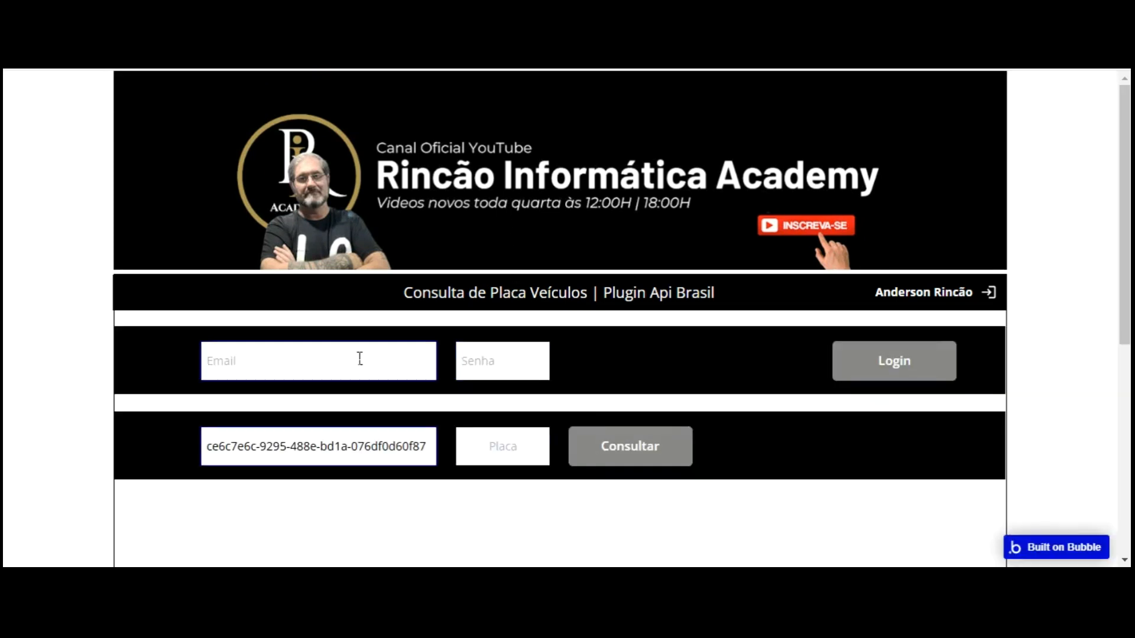
key("ctrl+shift+Tab")
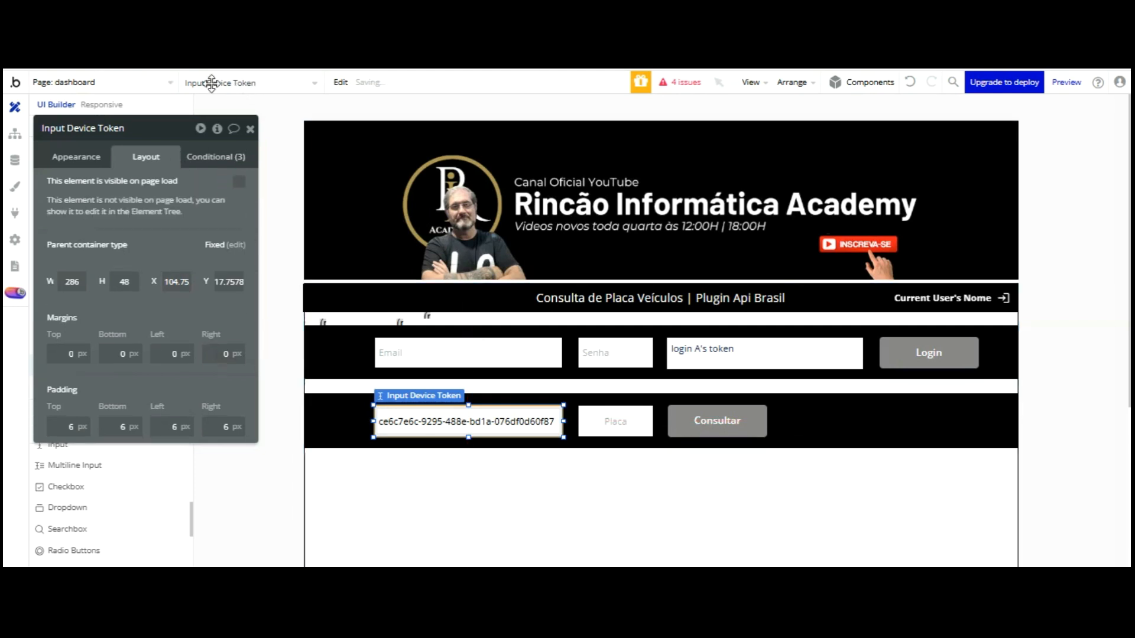
Shrink the Device Token input to about 49 px wide and nudge it to the far left
left_click(89, 156)
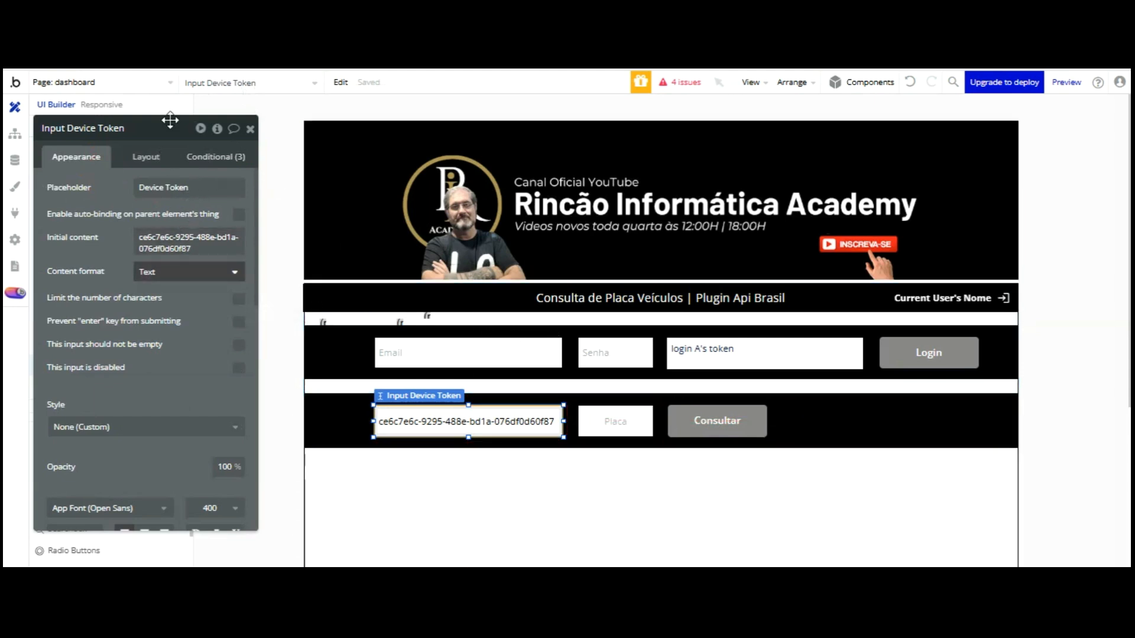
left_click(146, 156)
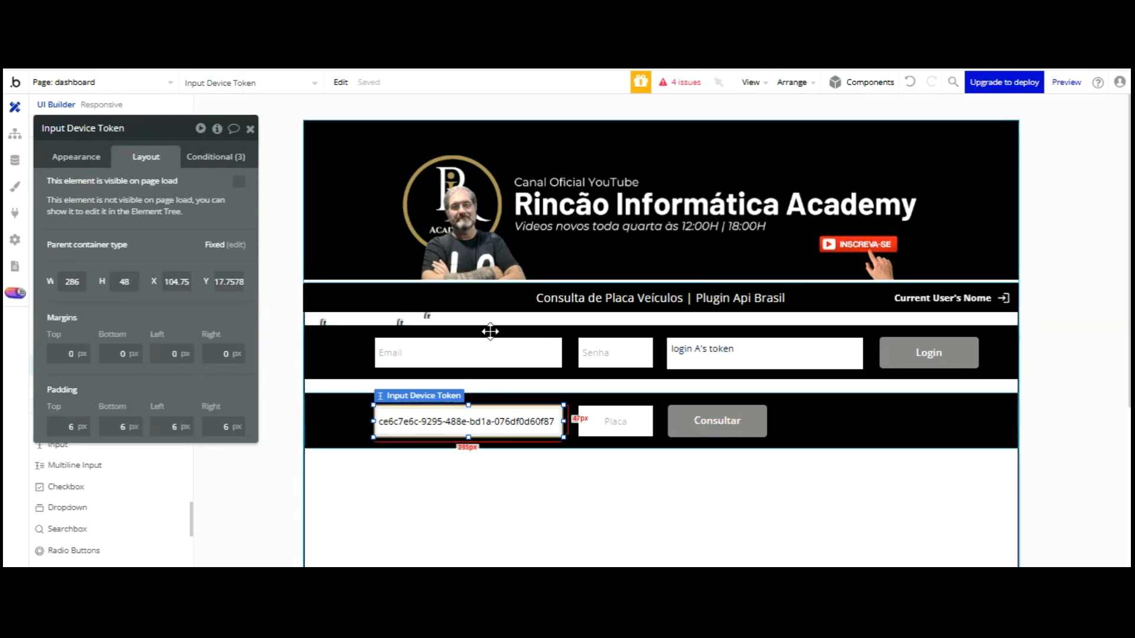
left_click_drag(545, 325, 404, 319)
key("Left")
key("Left")
key("Left")
key("Left")
key("Left")
key("Left")
key("Left")
key("Left")
key("Left")
key("Left")
key("Left")
key("Left")
key("Left")
key("Left")
key("Left")
key("Left")
key("Left")
key("Left")
key("Left")
key("Left")
key("Left")
key("Left")
key("Left")
key("Left")
key("Left")
key("Left")
key("Left")
key("Left")
key("Left")
key("Left")
key("Left")
key("Left")
key("Left")
key("Left")
key("Left")
key("Left")
key("Left")
key("Left")
key("Left")
key("Left")
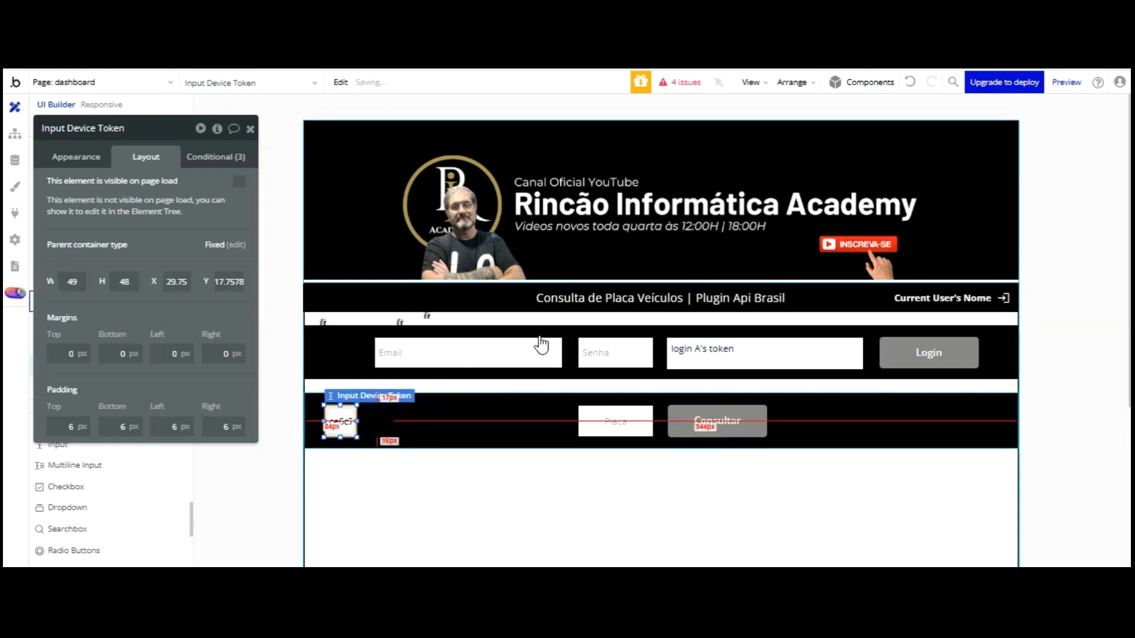
left_click(603, 325)
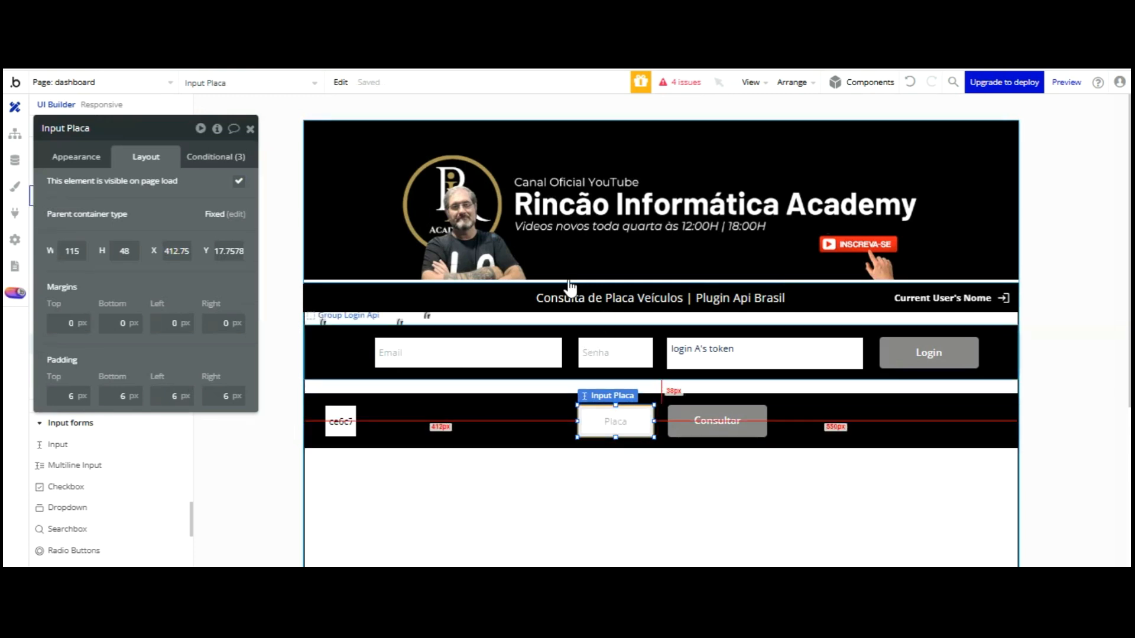
Refresh the preview to check the Device Token input no longer shows in the Placa bar
left_click(309, 36)
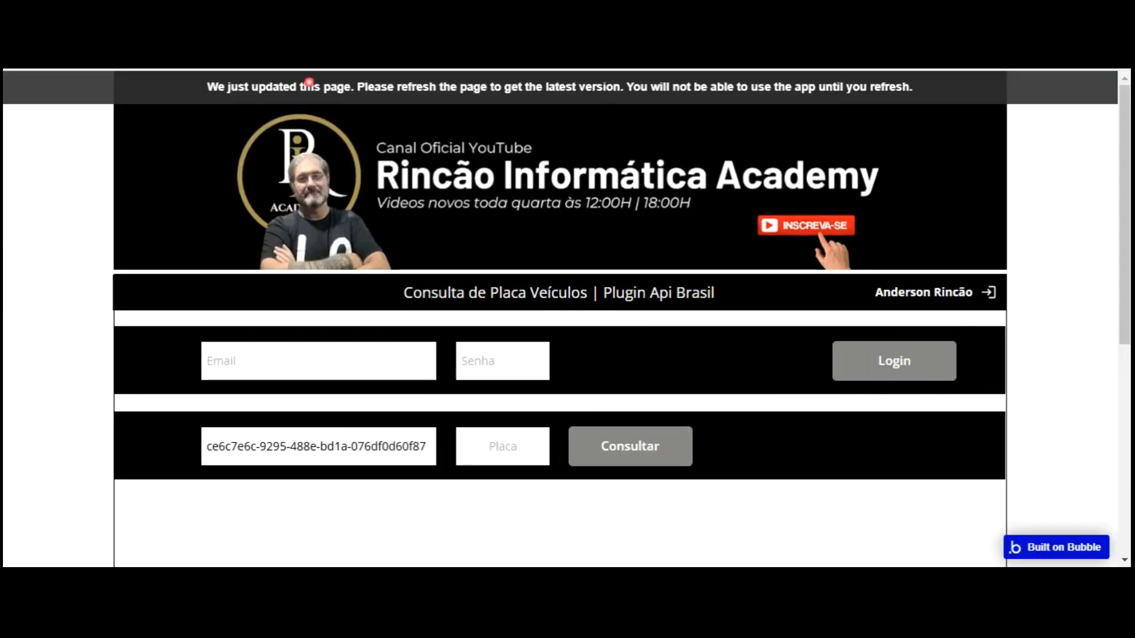
key("F5")
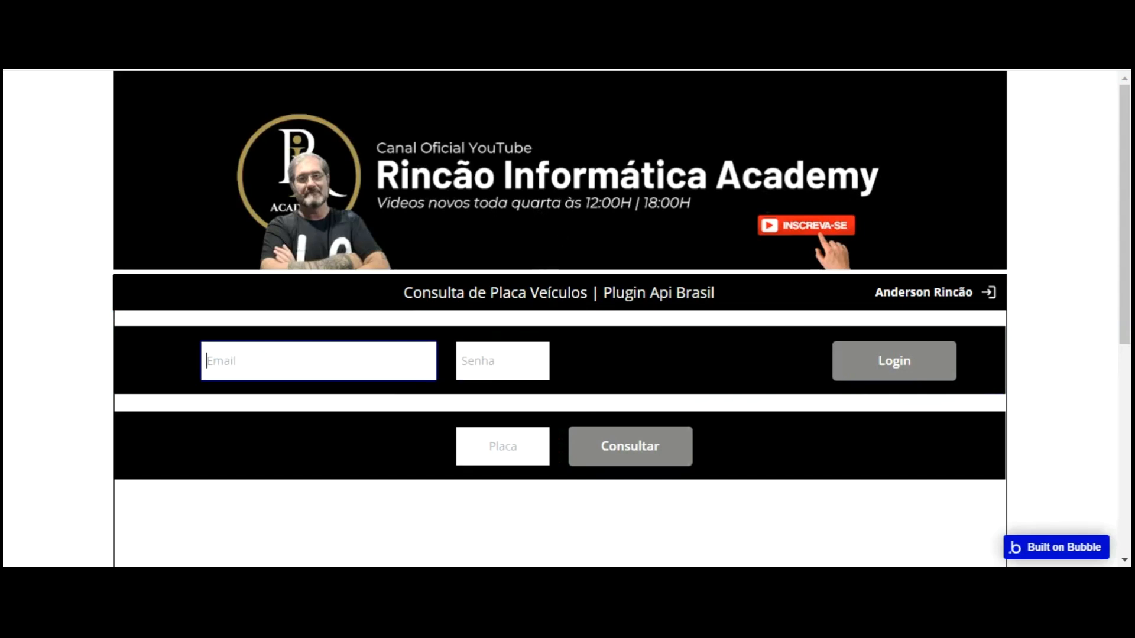
left_click(112, 35)
Rename the Placa and Consultar bar group to Group Consultar Placas
left_click(800, 433)
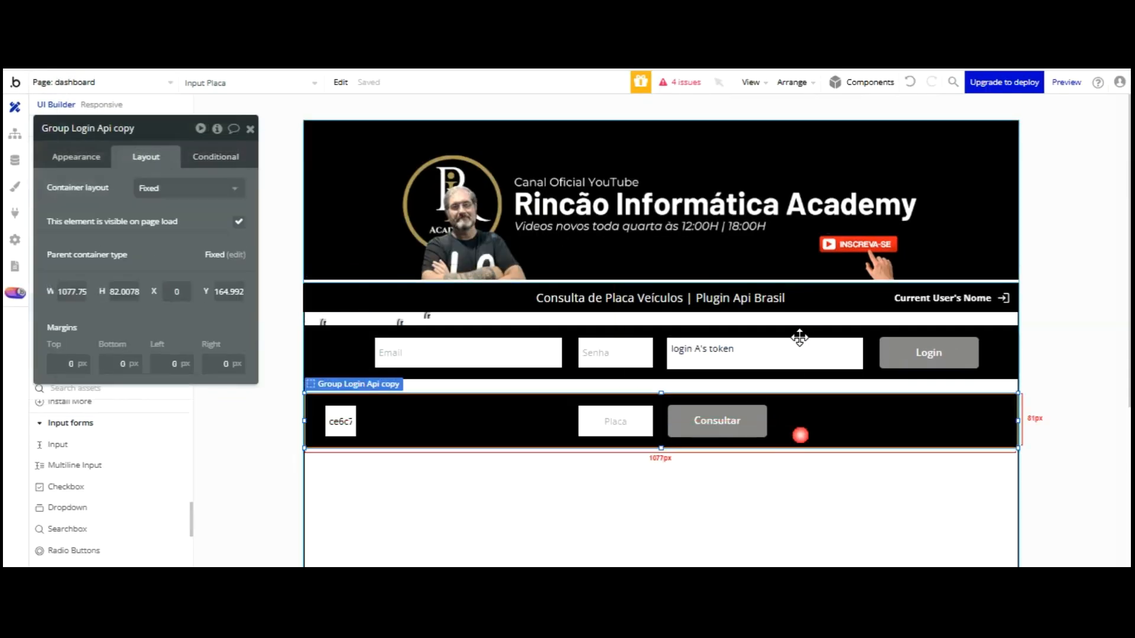
left_click(659, 353)
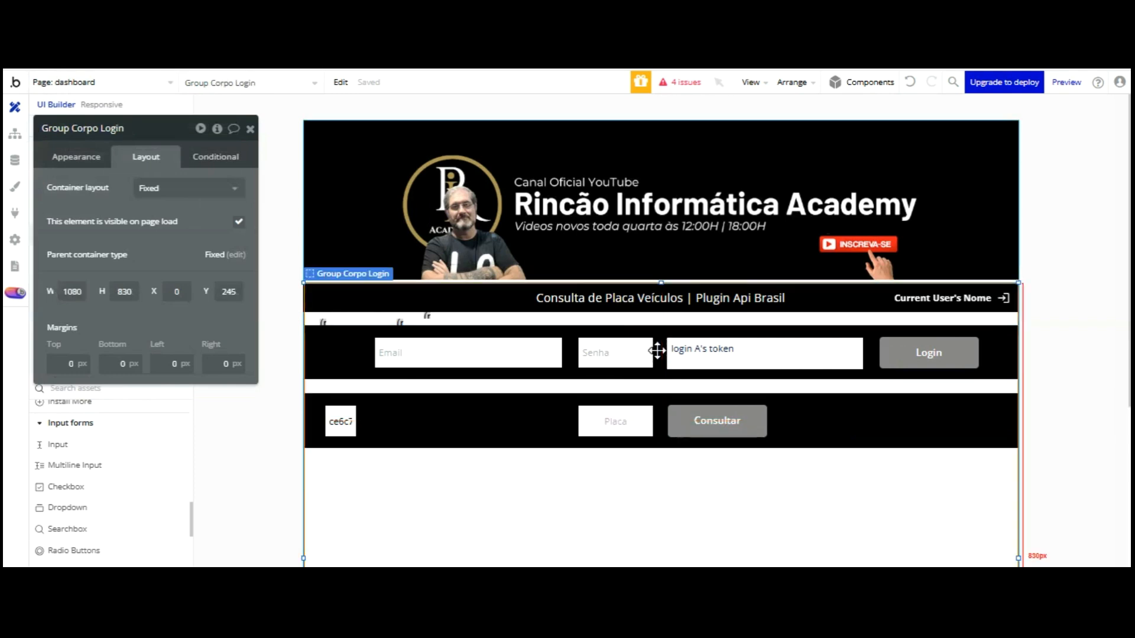
left_click(661, 440)
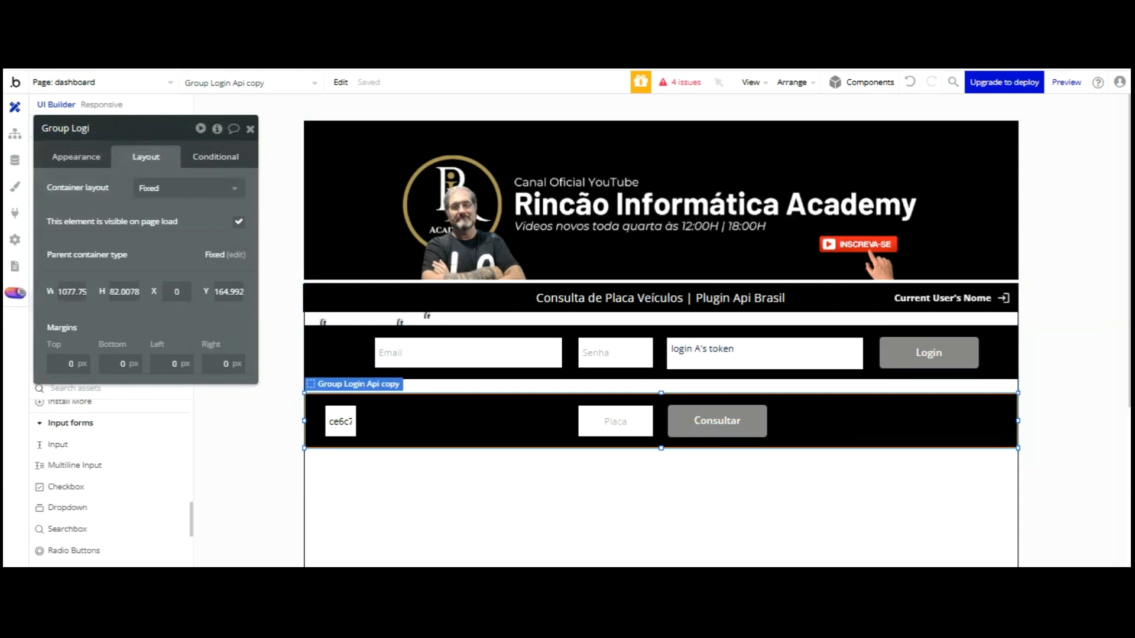
key("BackSpace")
key("BackSpace")
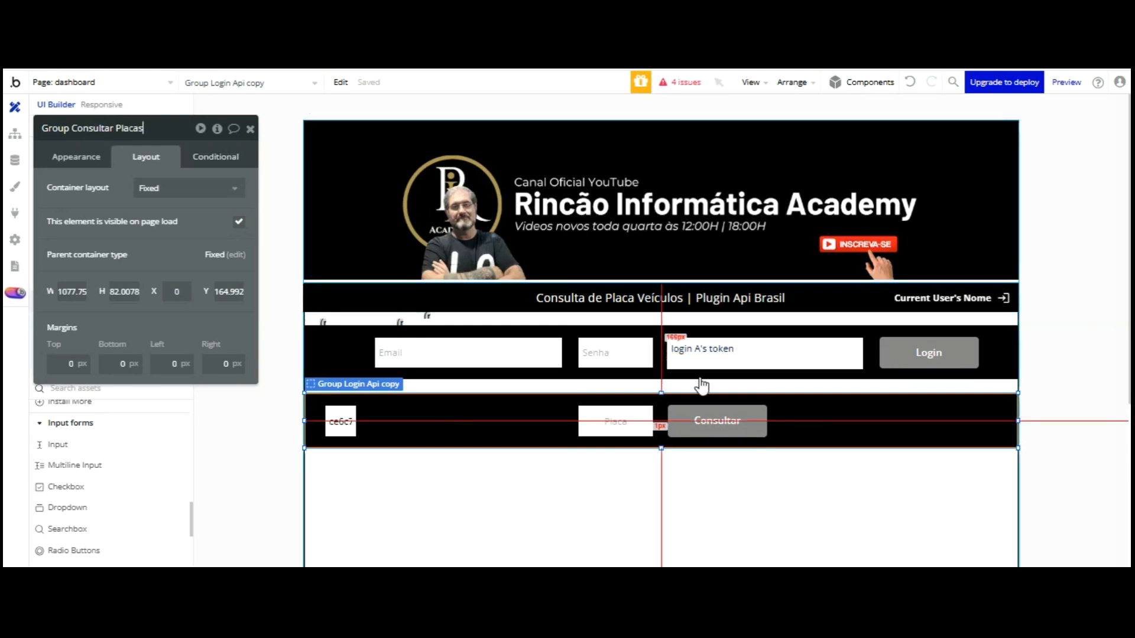
Stretch Group Consultar Placas to about twice its height, around 163 px
left_click_drag(660, 349, 660, 403)
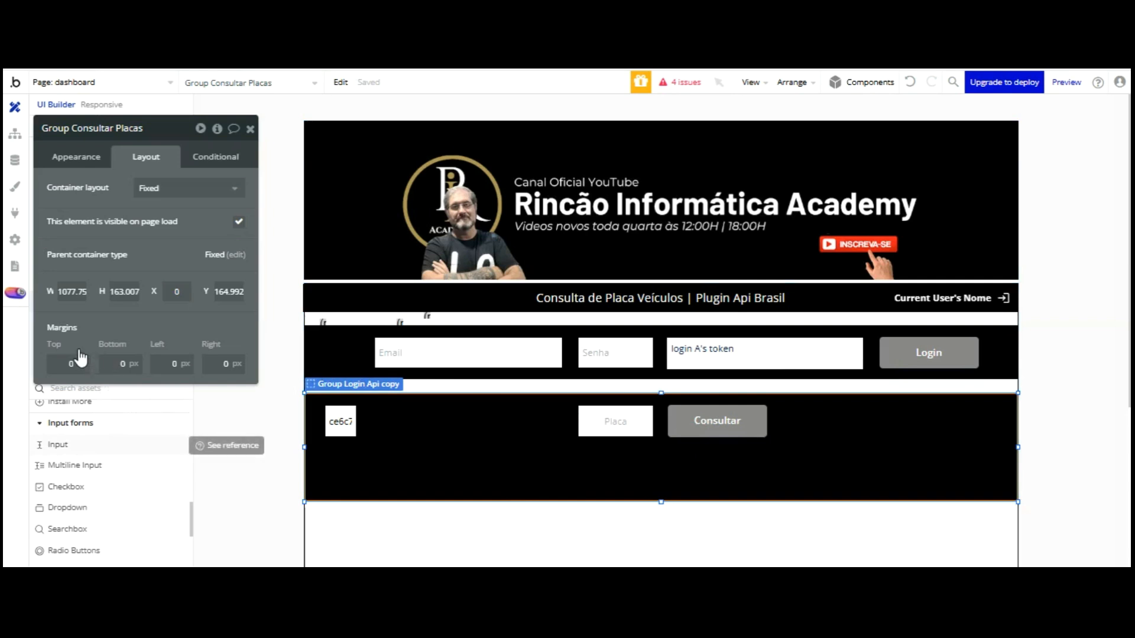
scroll(80, 357, "up", 10)
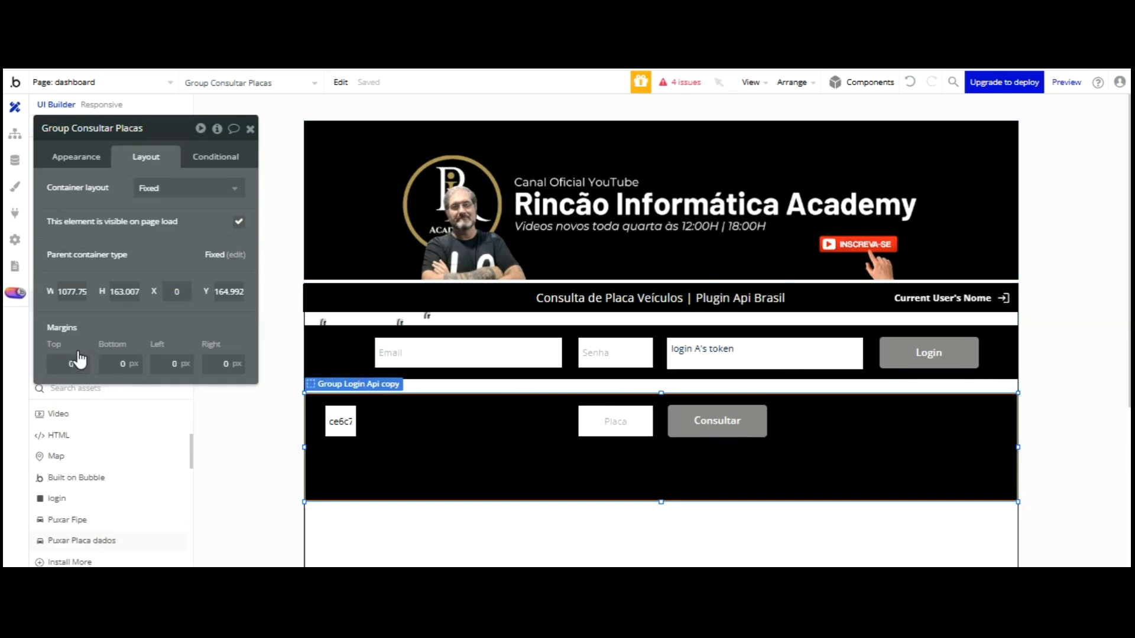
left_click(55, 431)
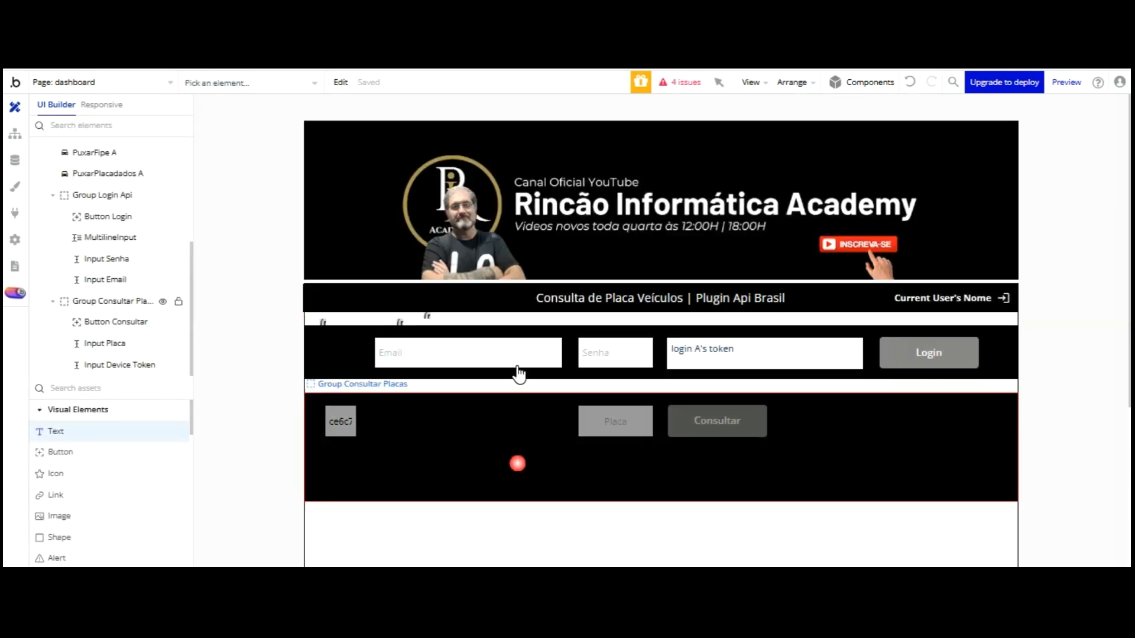
Add a Resultado da Consulta text, 1080 px wide at X -2, Y 83.77
left_click(516, 463)
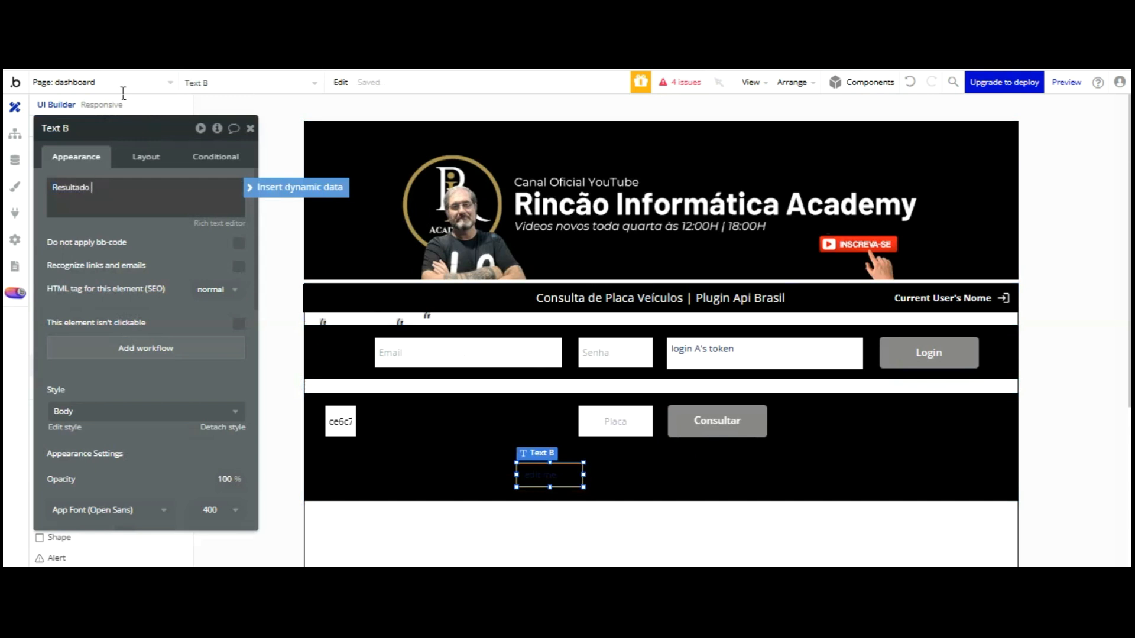
type("Consulta")
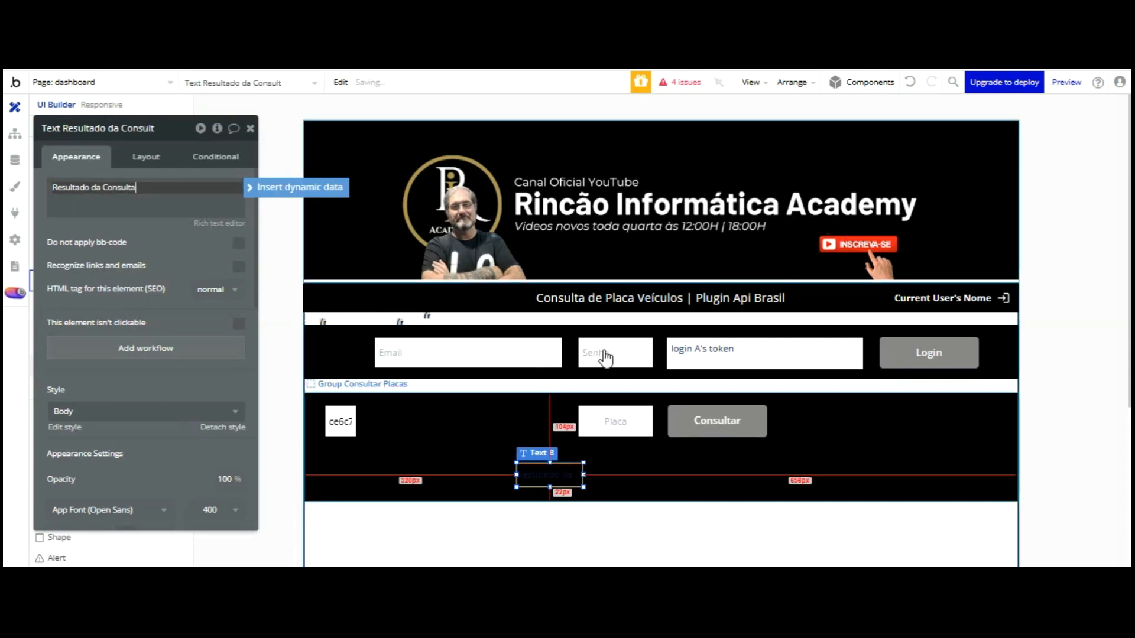
left_click(566, 473)
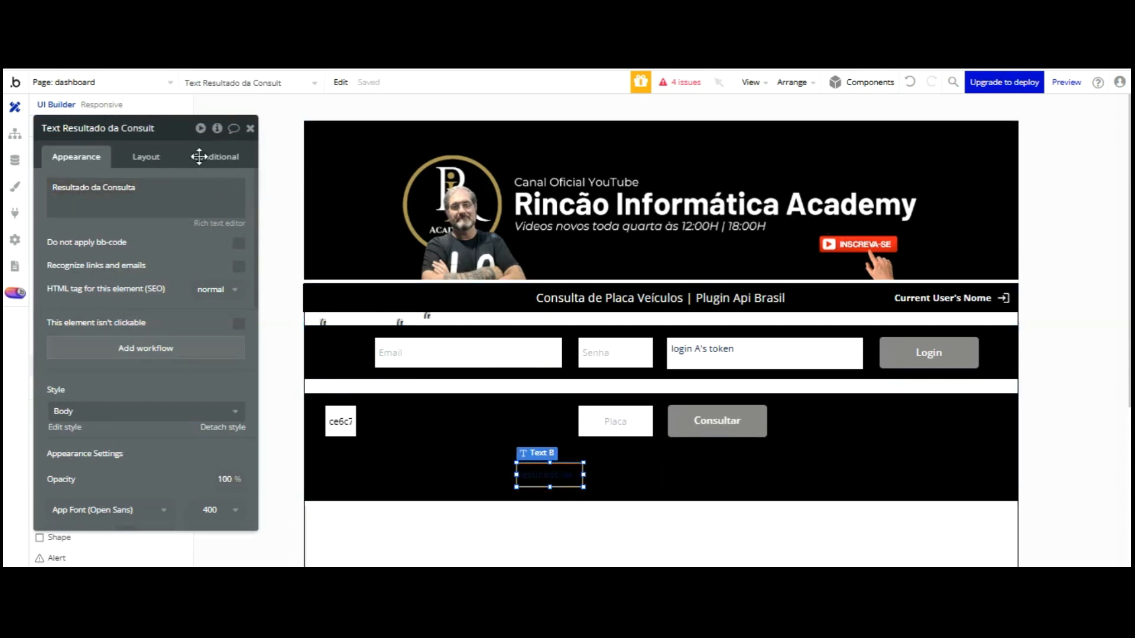
left_click(142, 156)
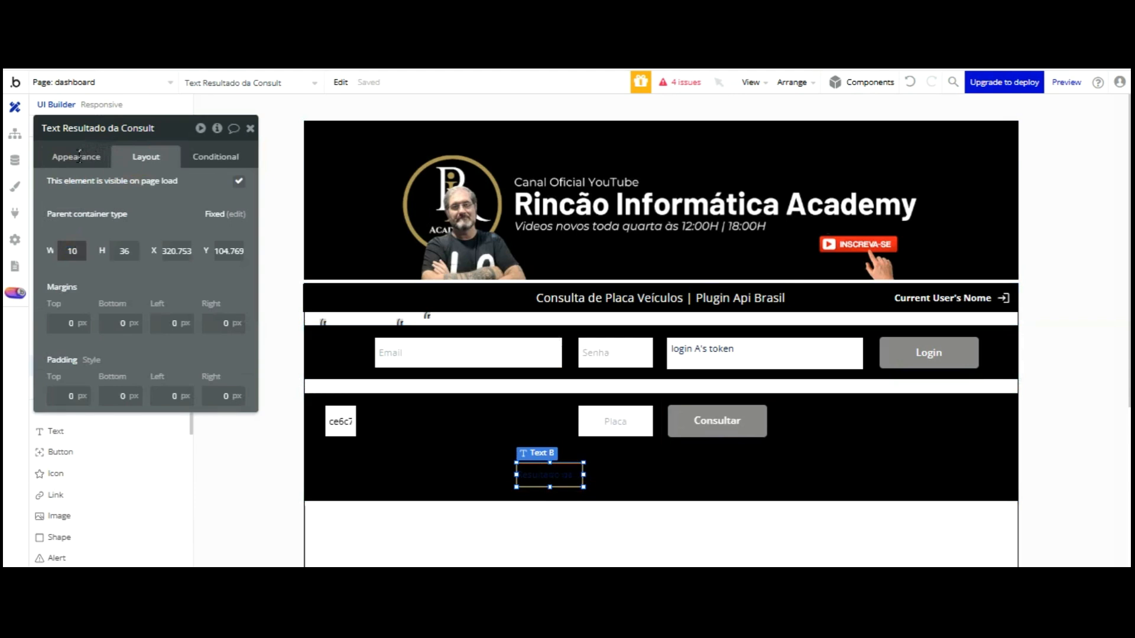
key("Return")
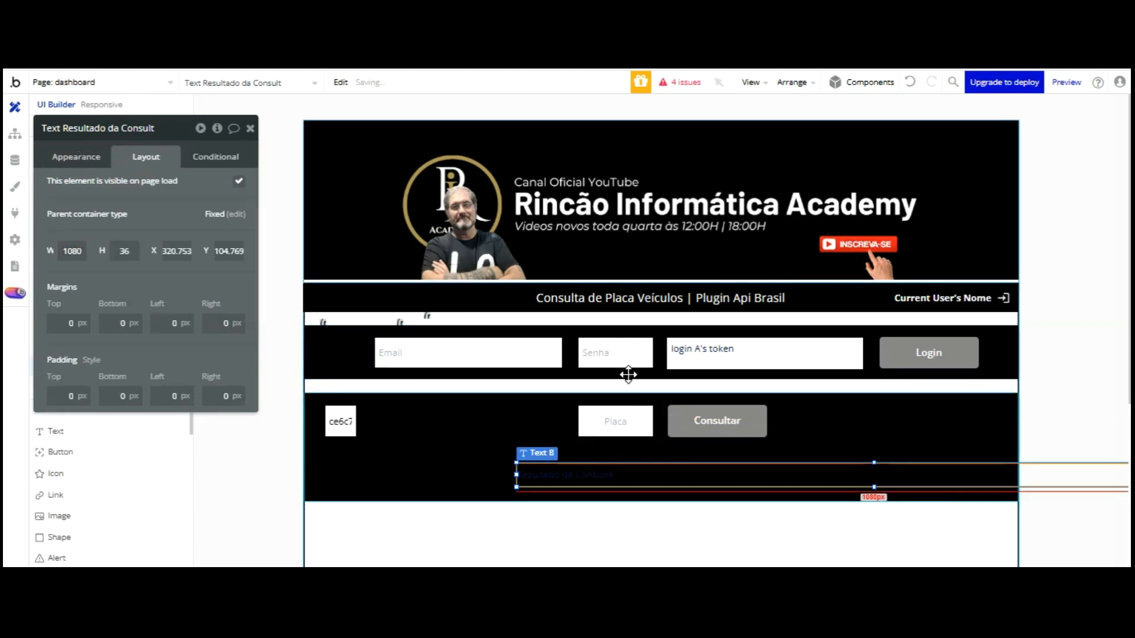
key("ctrl+e")
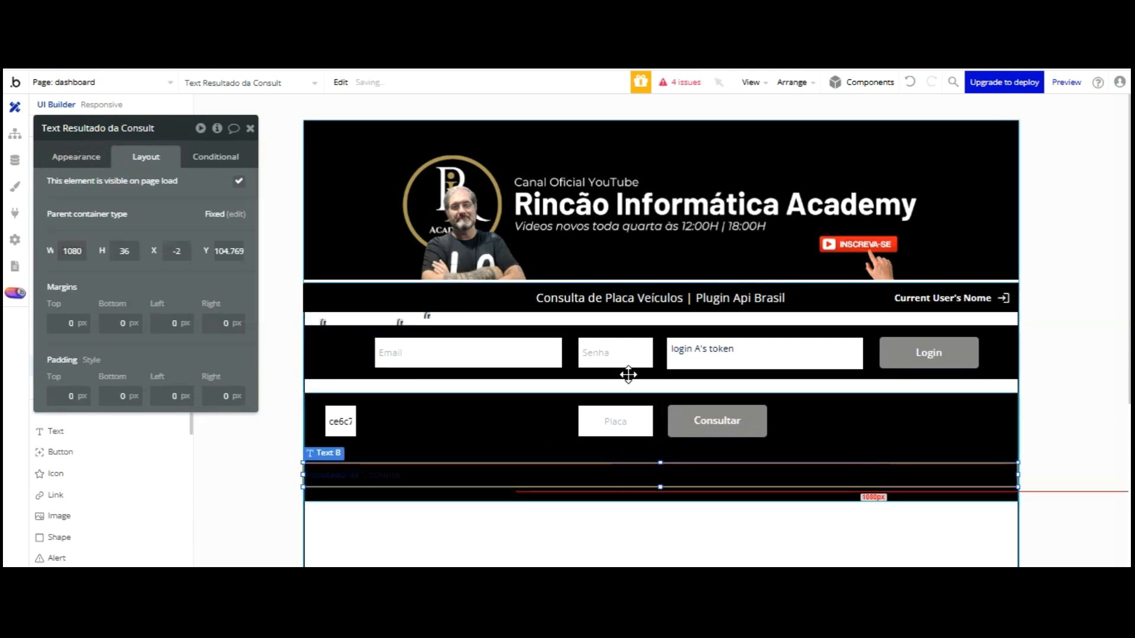
key("Up")
key("Up")
key("Up")
key("Up")
key("Up")
key("Up")
key("Up")
key("Up")
key("Up")
key("Up")
key("Up")
key("Up")
key("Up")
key("Up")
key("Up")
key("Up")
key("Up")
key("Up")
key("Up")
key("Up")
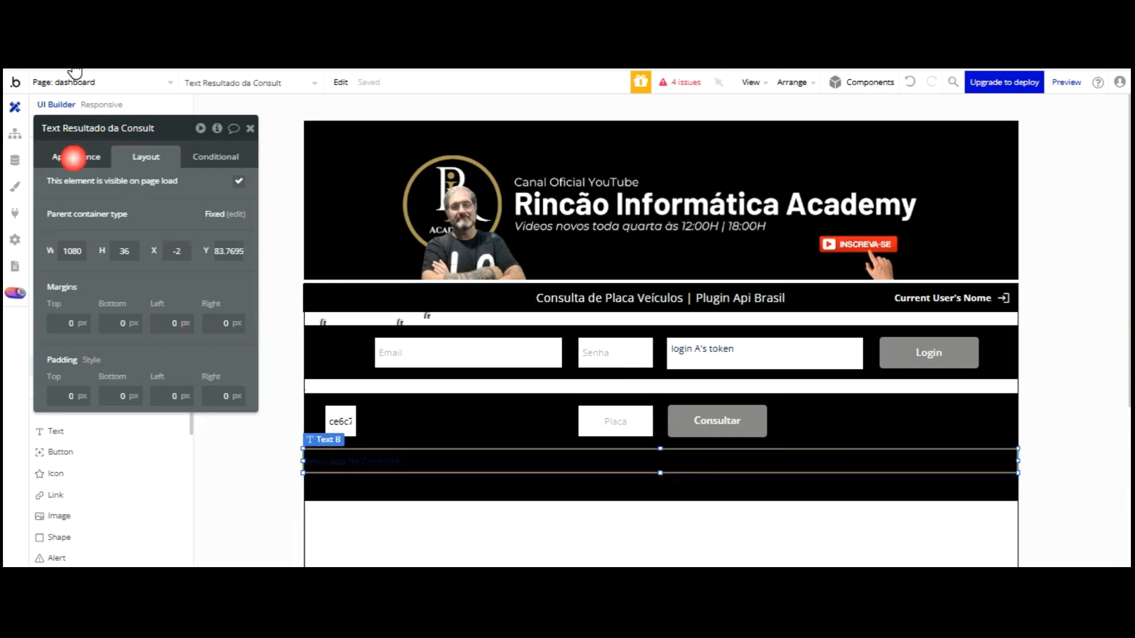
Make the Resultado da Consulta text bold with white lettering
left_click(73, 157)
scroll(198, 246, "down", 3)
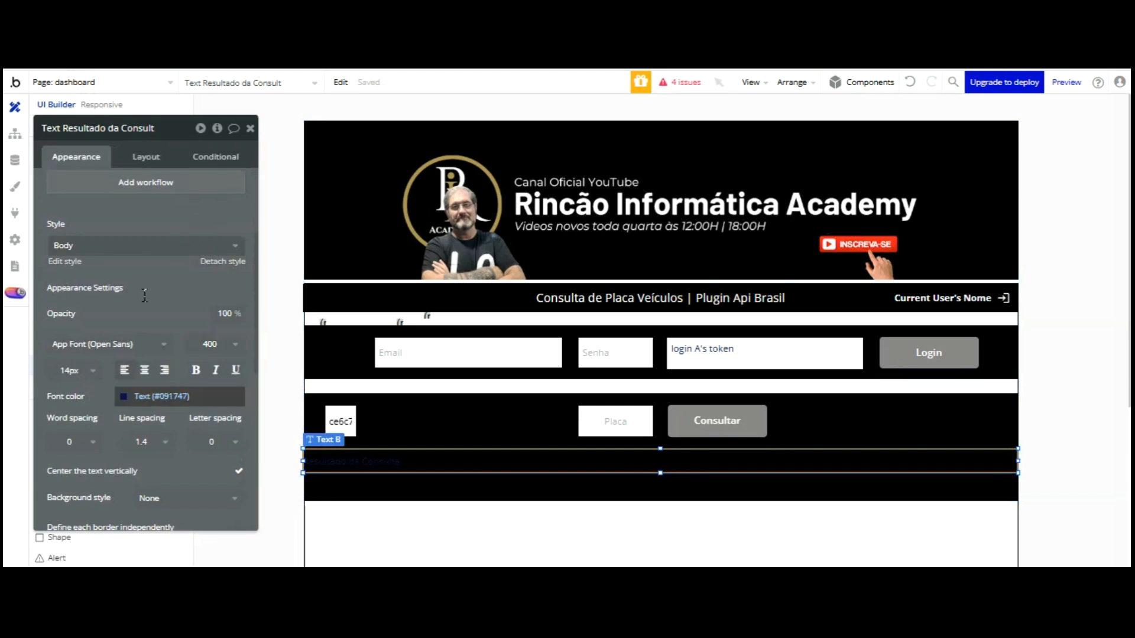
left_click(161, 396)
left_click(173, 538)
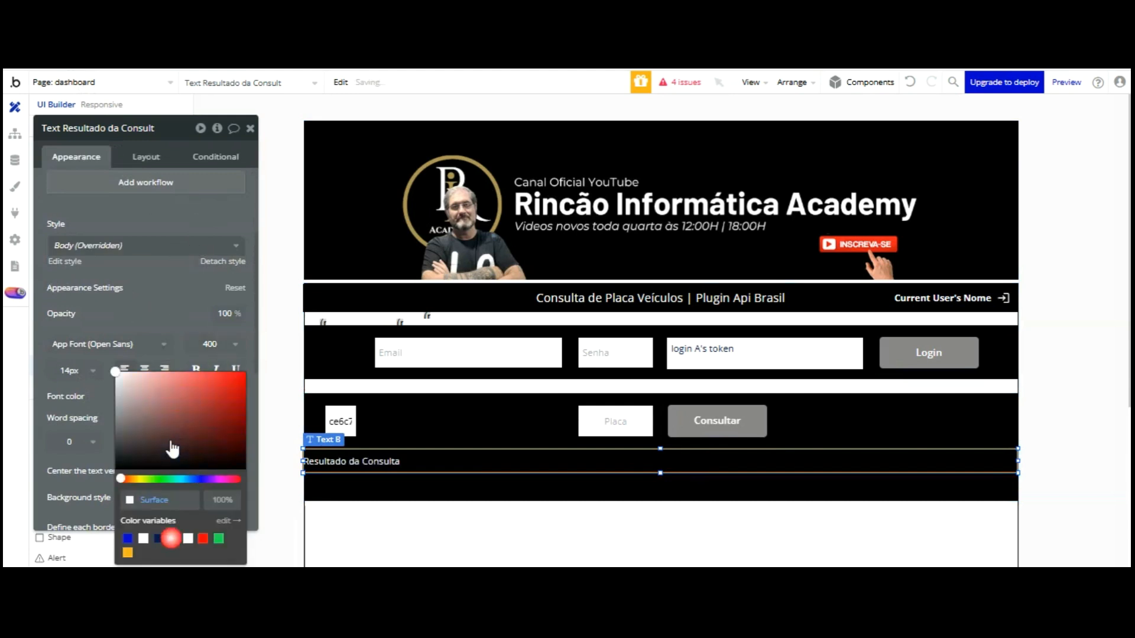
scroll(168, 247, "down", 2)
left_click(196, 288)
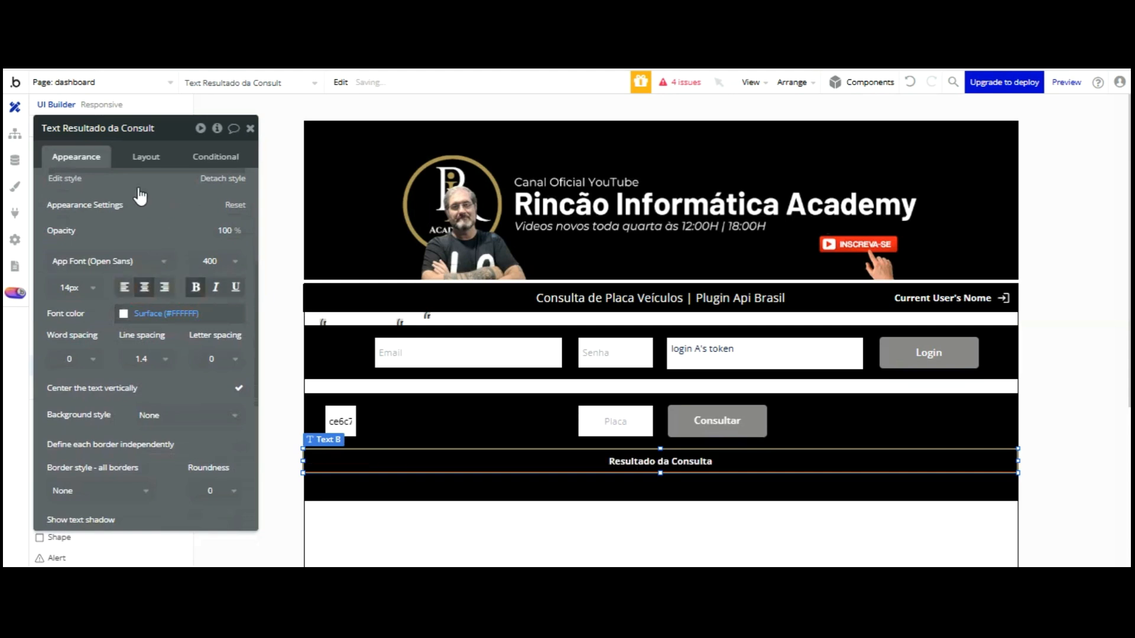
Switch the label to black #000000 text on a flat white background
left_click(585, 398)
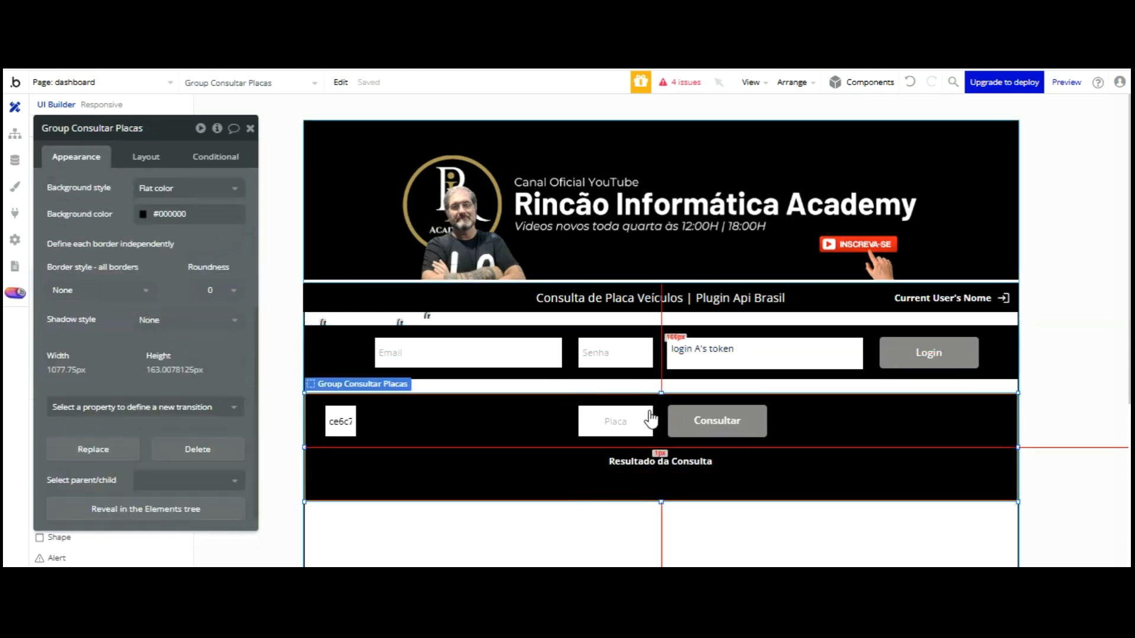
left_click_drag(661, 516, 661, 517)
left_click(647, 464)
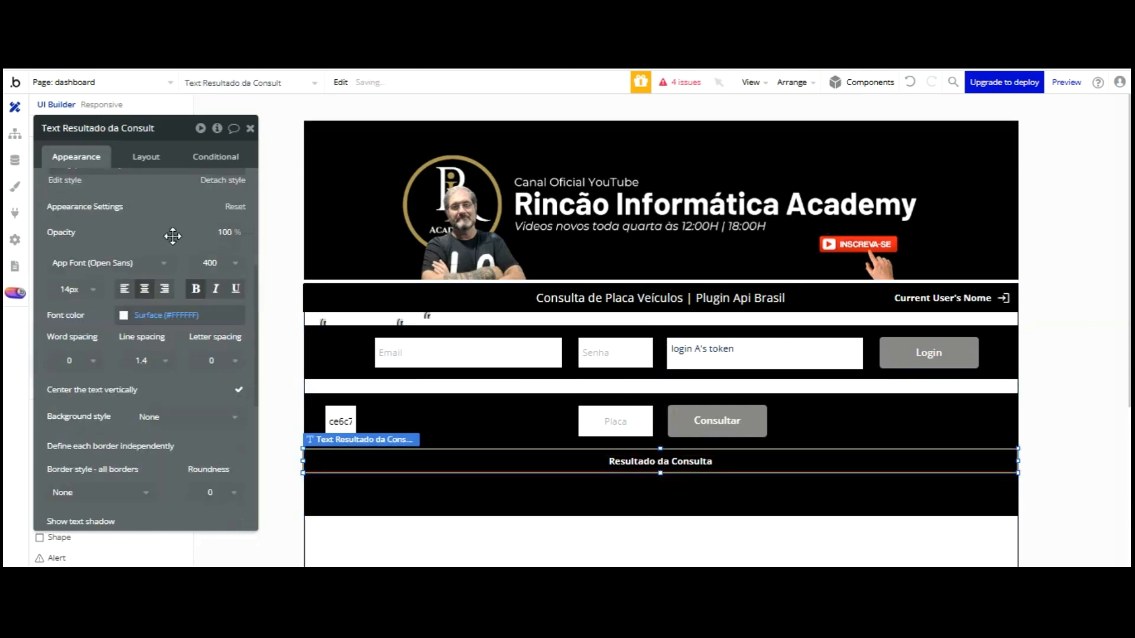
left_click(122, 316)
left_click(244, 423)
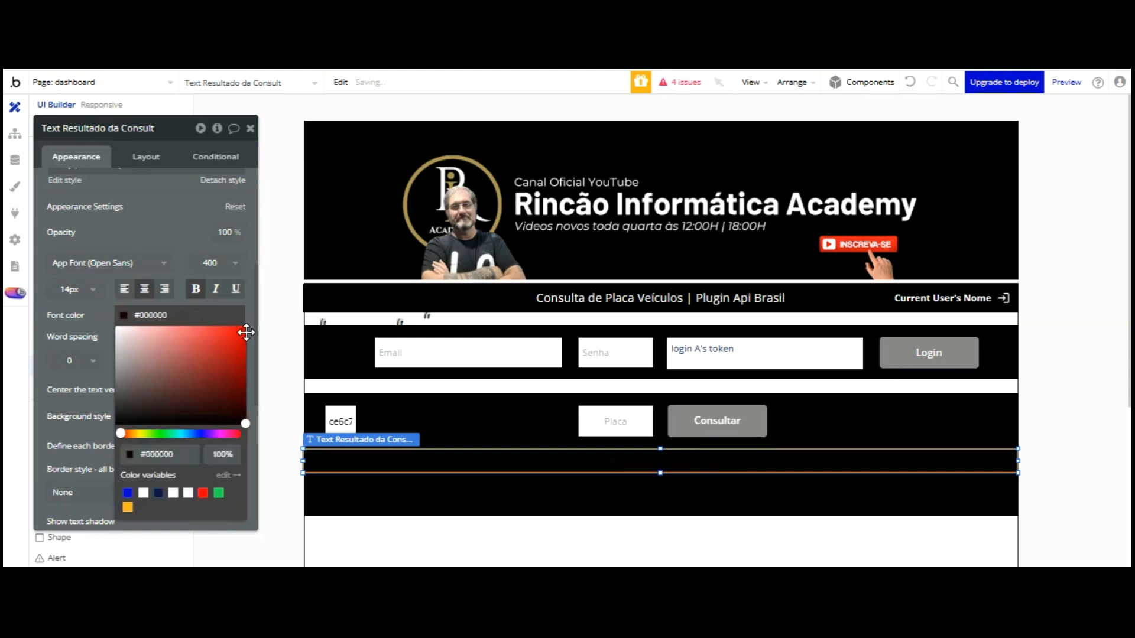
left_click(154, 287)
left_click(157, 416)
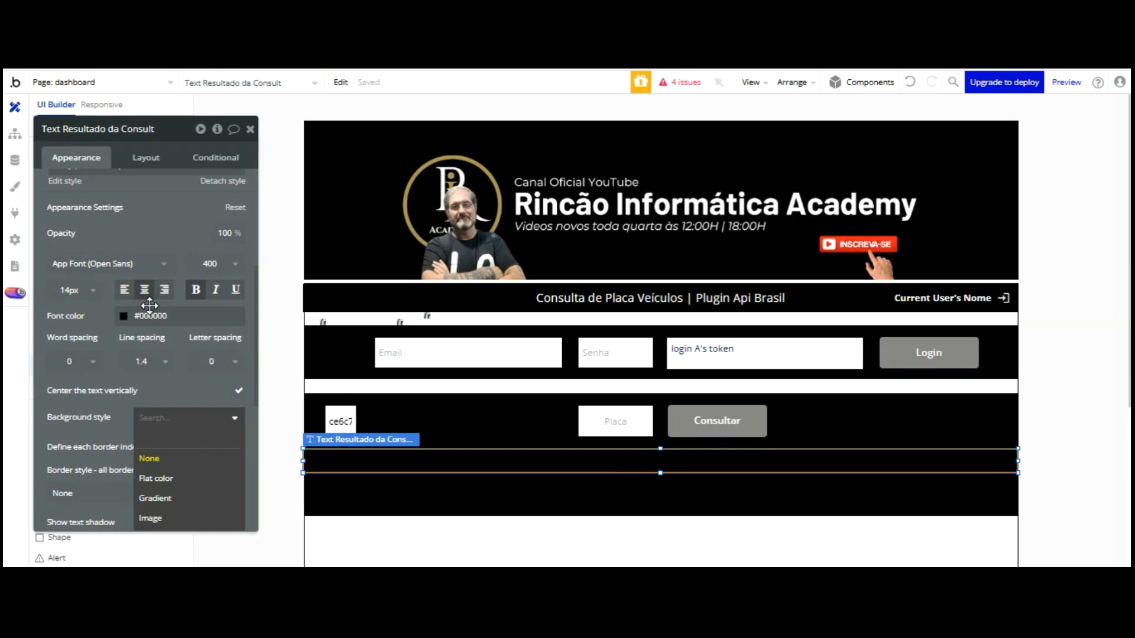
left_click(157, 478)
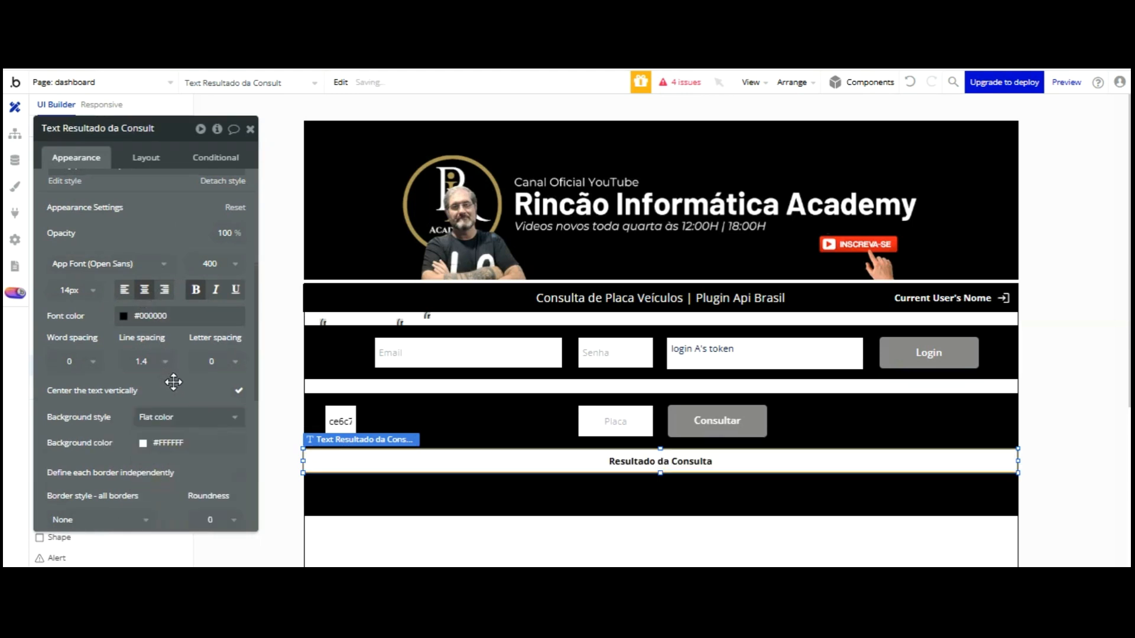
Enlarge Group Consultar Placas to 214 px tall
left_click(607, 437)
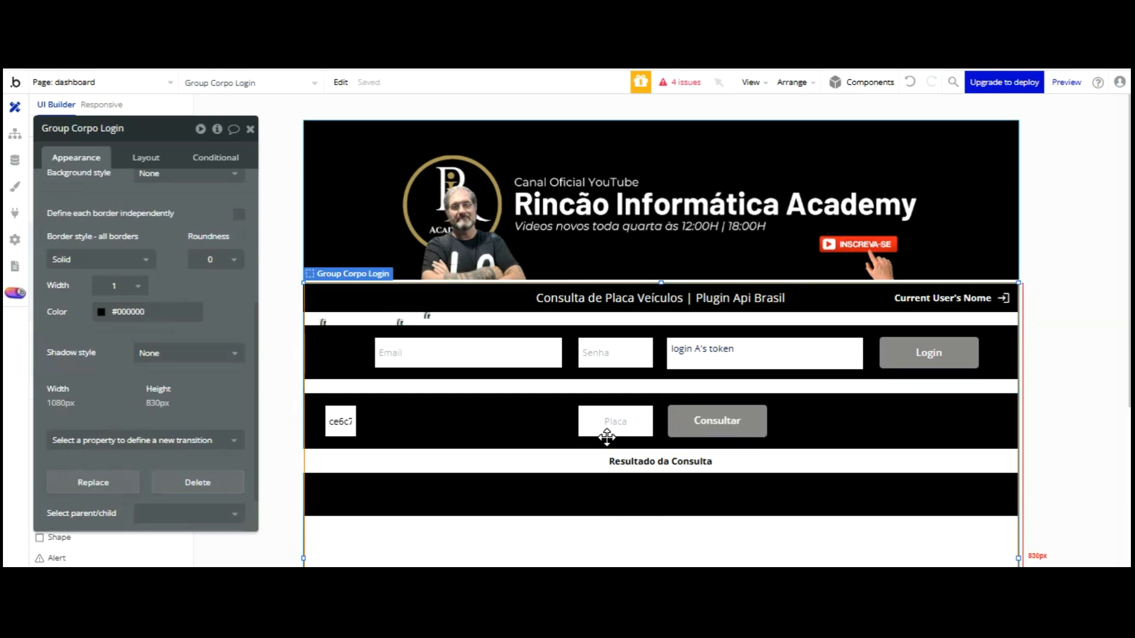
left_click(556, 397)
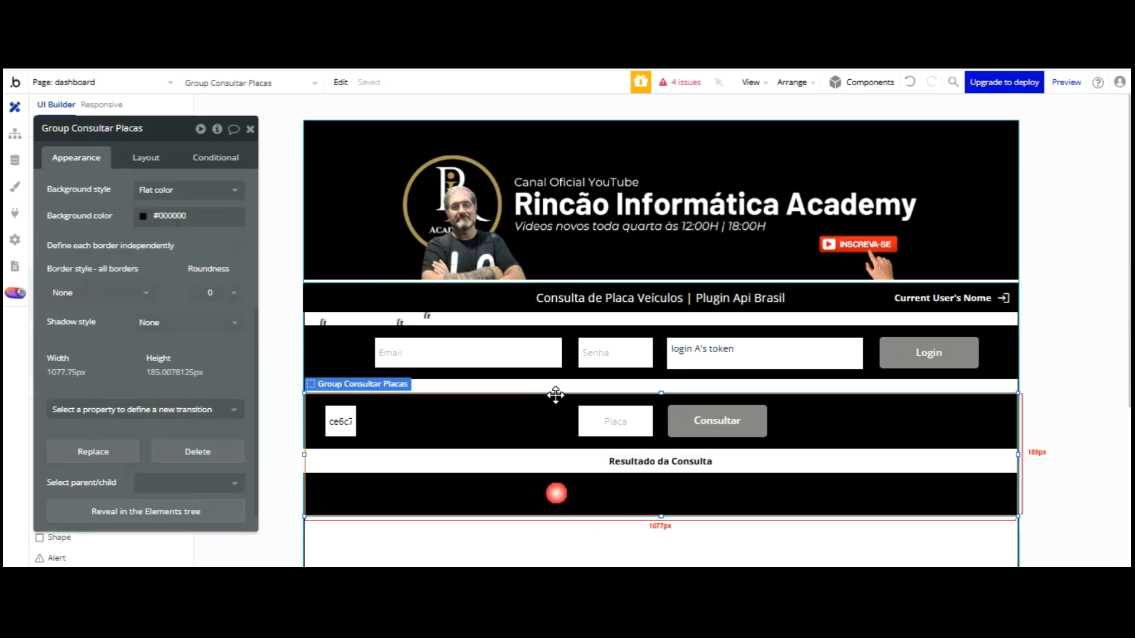
left_click(502, 464)
left_click(483, 496)
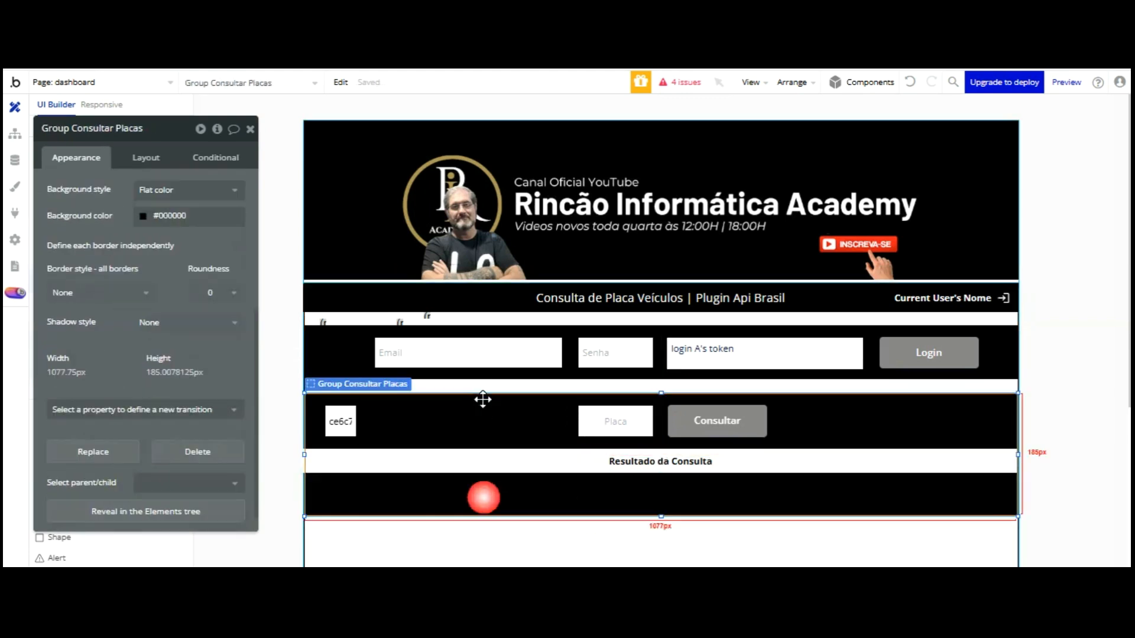
left_click_drag(661, 516, 661, 536)
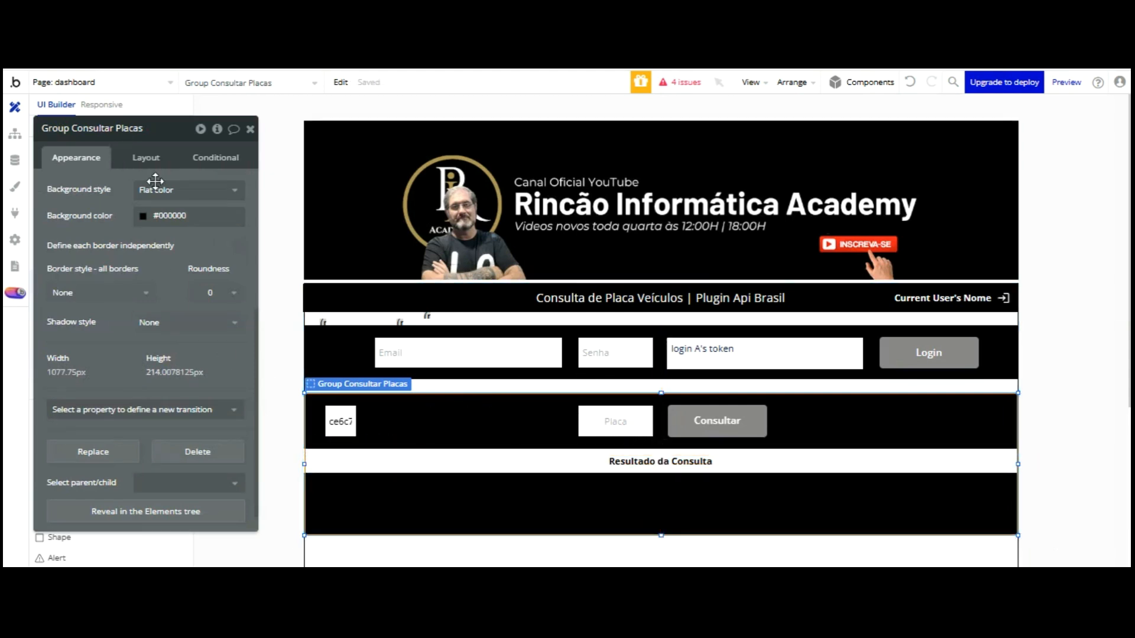
left_click_drag(115, 233, 205, 138)
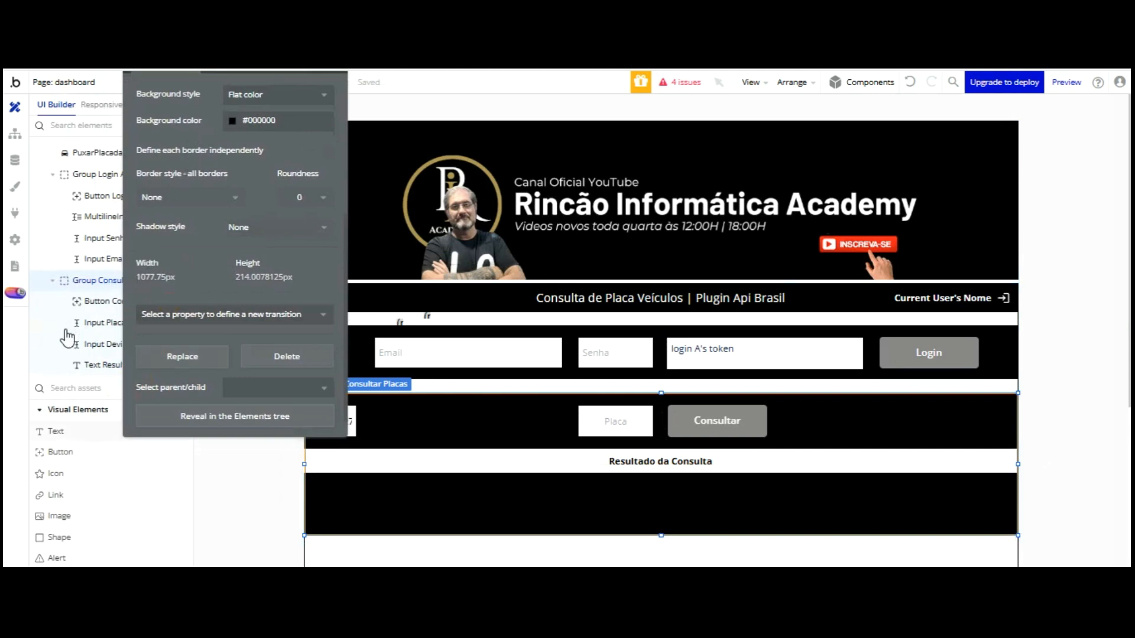
Add a second text below the result bar with black text and a flat white background
left_click(56, 431)
left_click(350, 487)
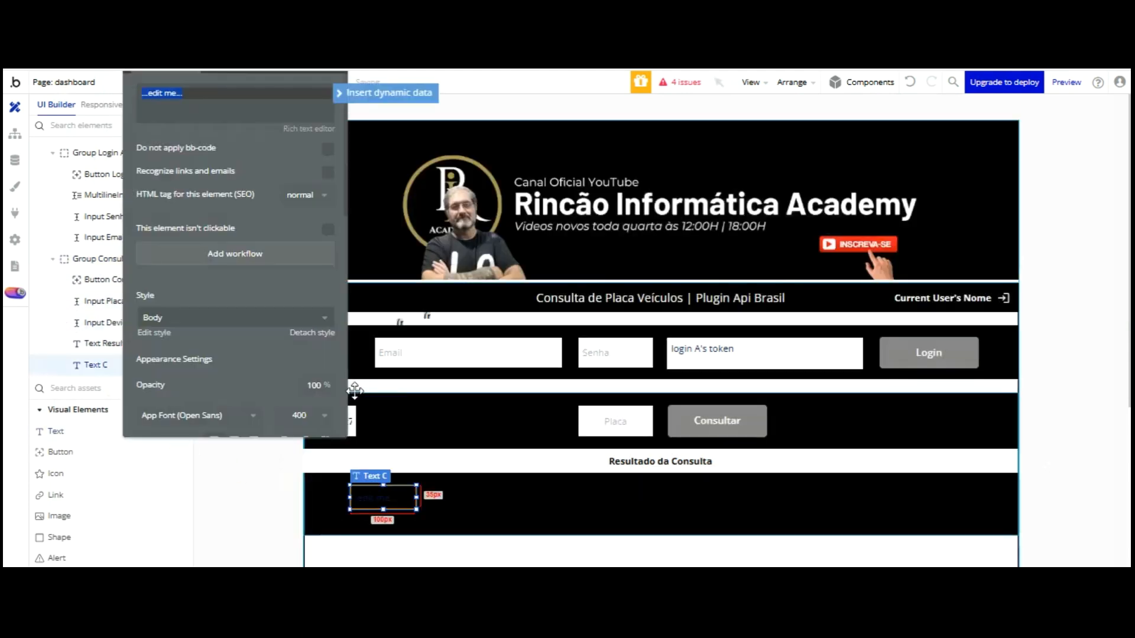
left_click(312, 332)
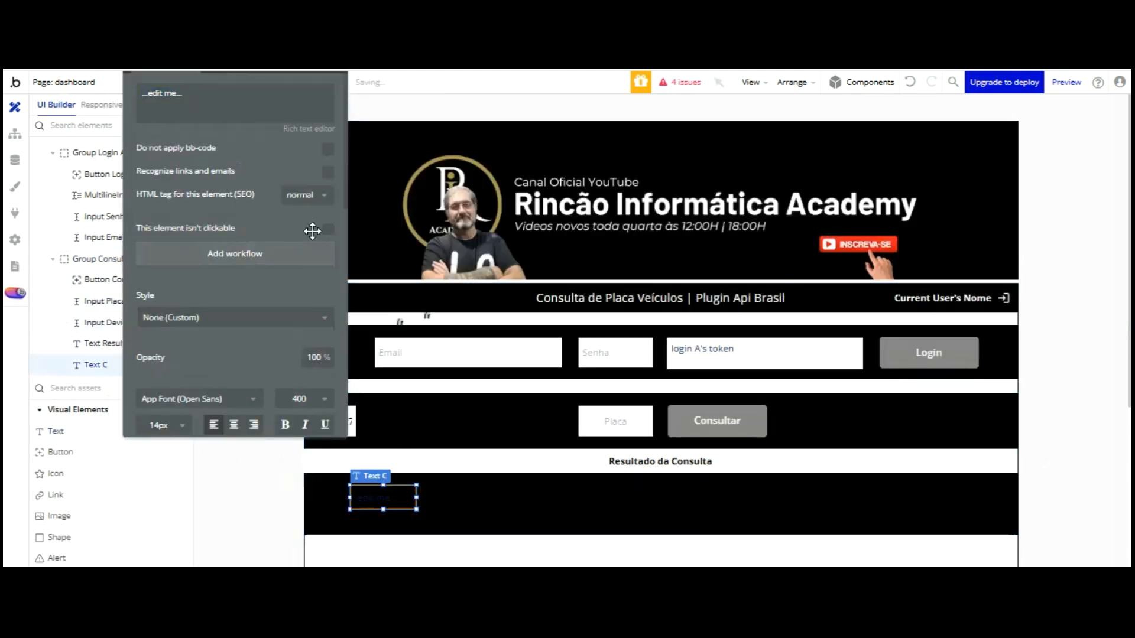
scroll(239, 247, "down", 3)
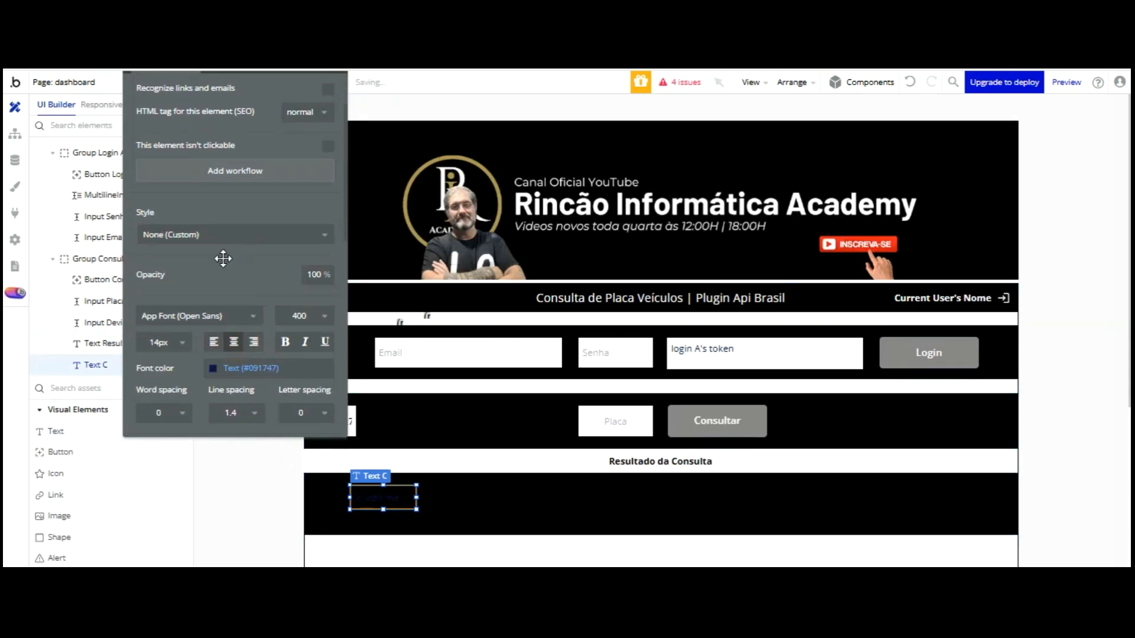
left_click(250, 369)
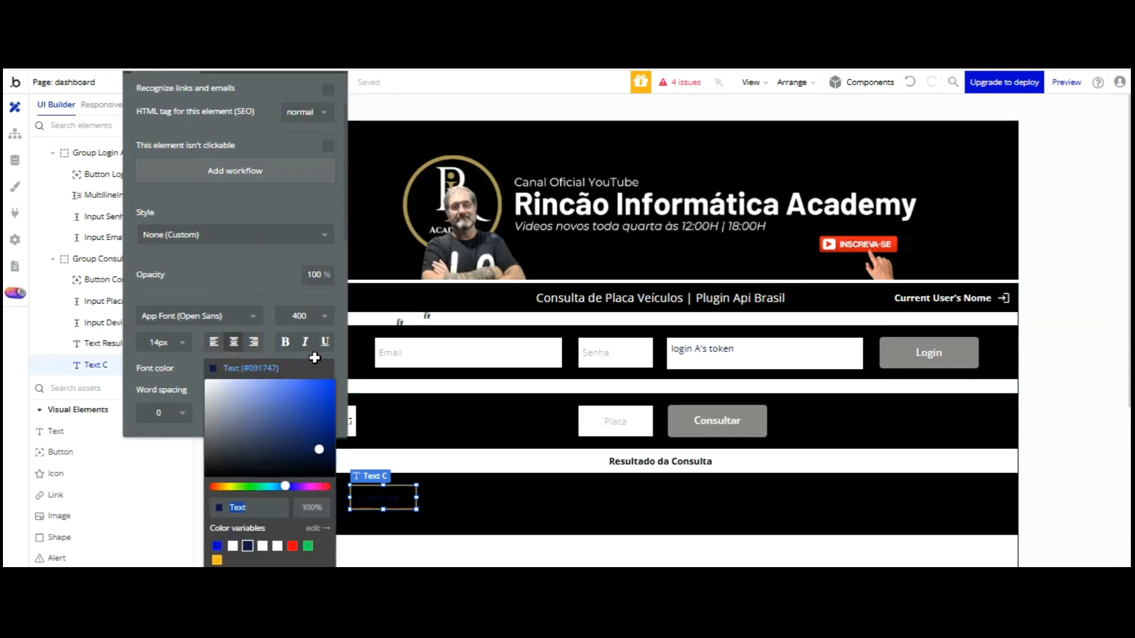
left_click_drag(316, 451, 334, 475)
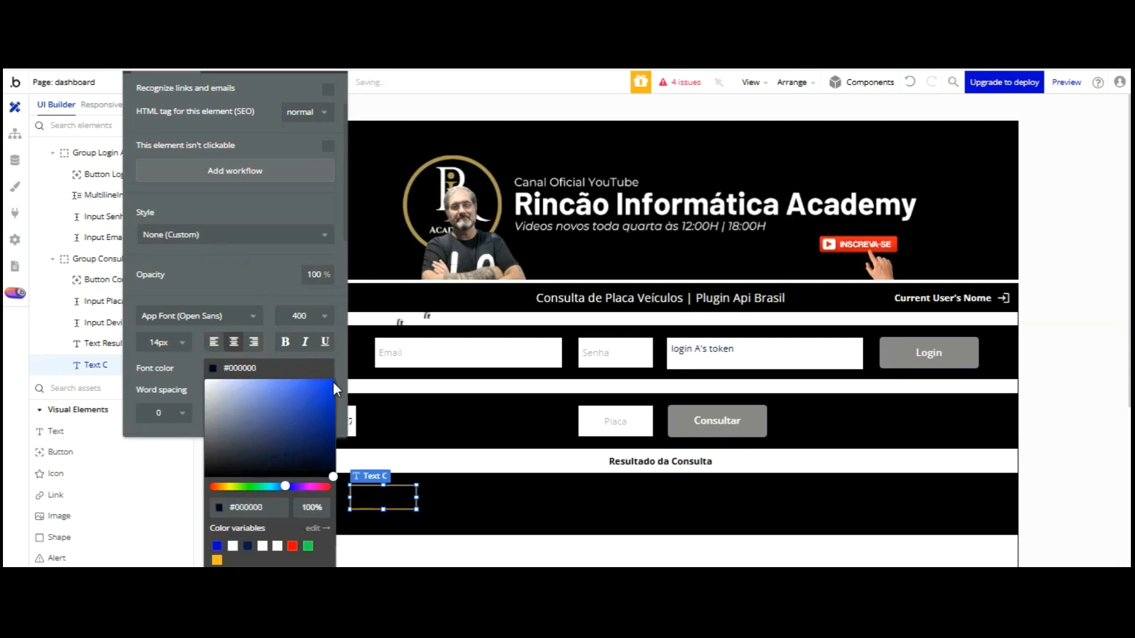
left_click(247, 306)
scroll(247, 344, "down", 3)
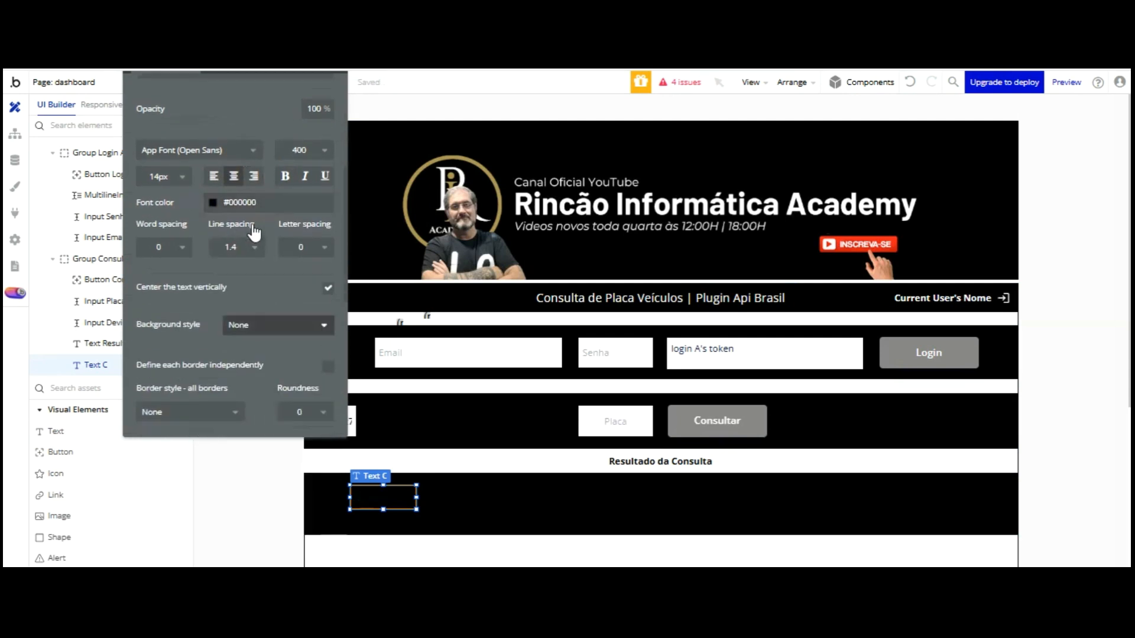
left_click(254, 328)
left_click(259, 381)
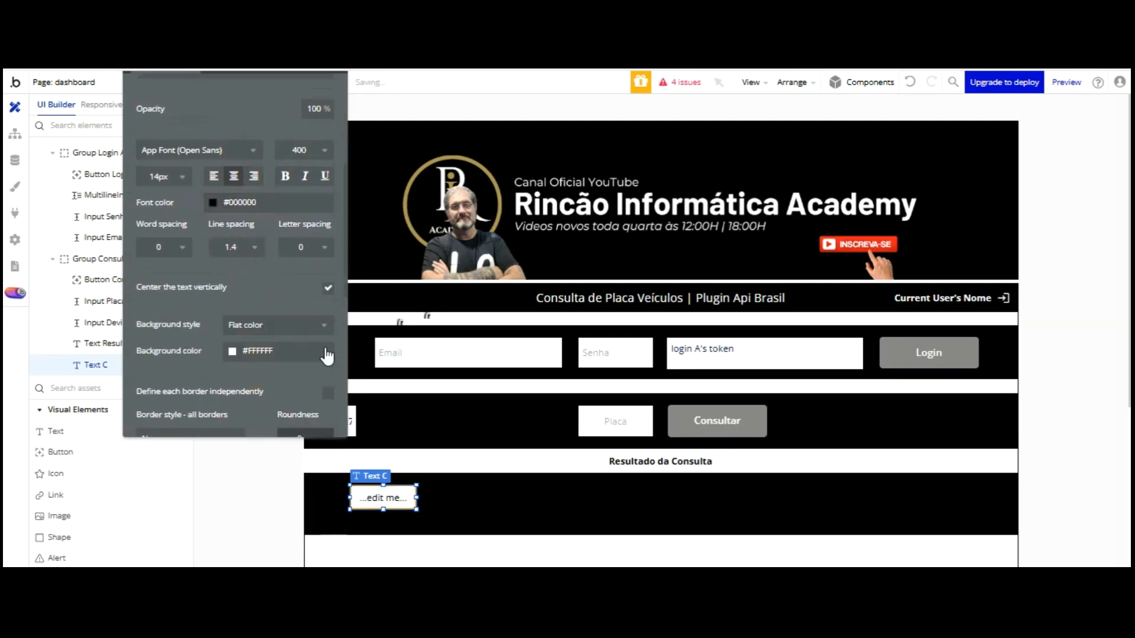
left_click_drag(412, 397, 445, 399)
left_click_drag(418, 405, 378, 407)
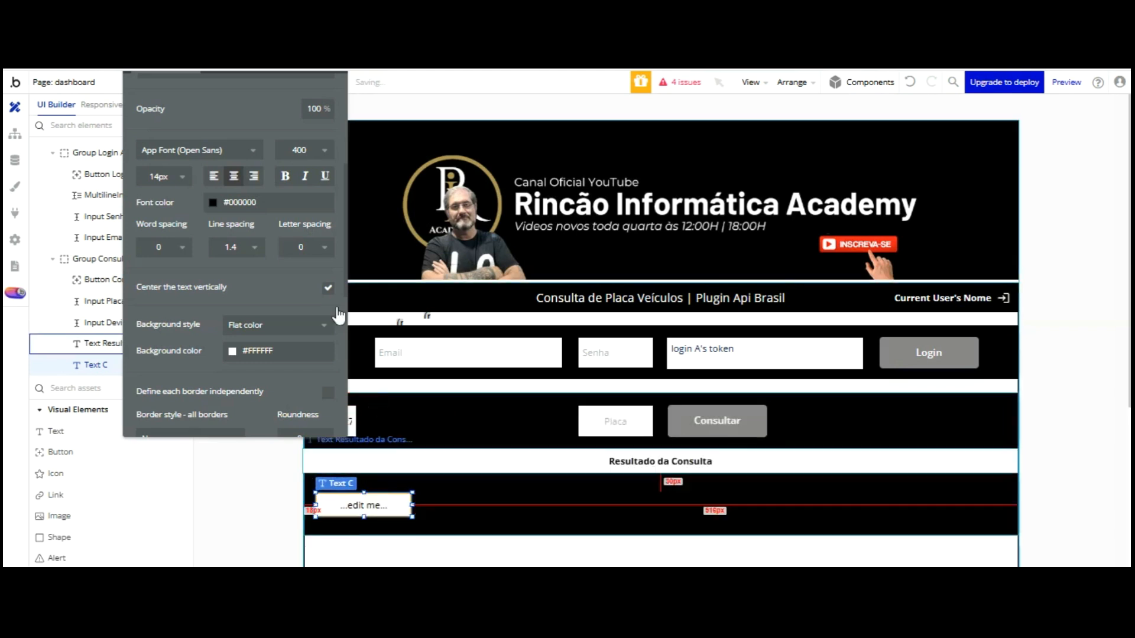
Replace the text's login A data with PuxarFipe A's marca
scroll(195, 106, "up", 4)
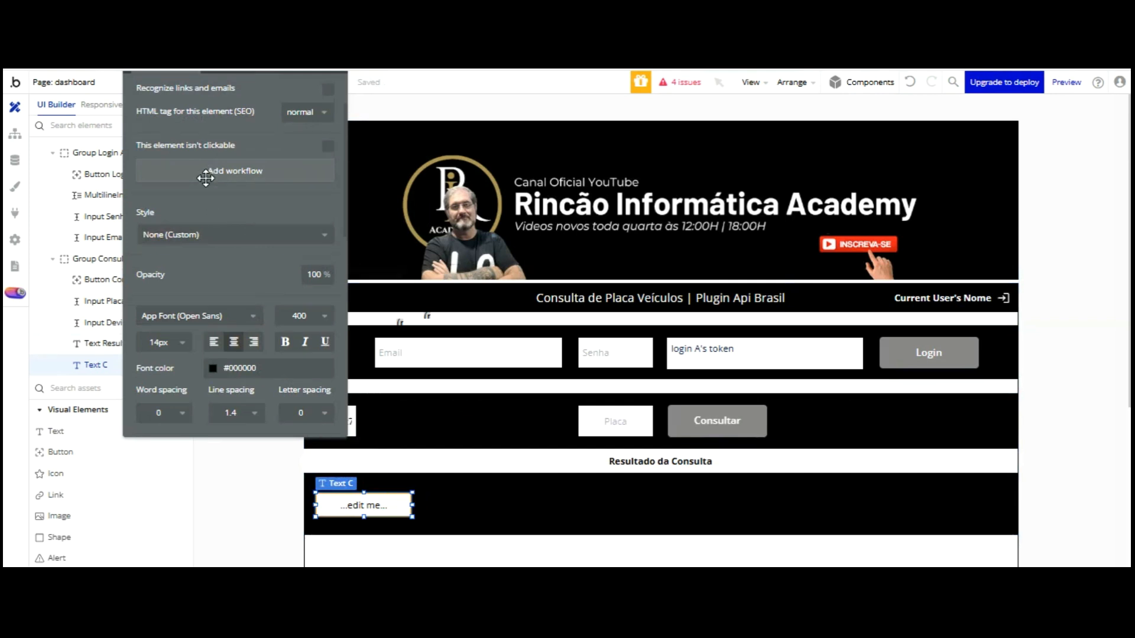
scroll(205, 177, "up", 2)
triple_click(157, 92)
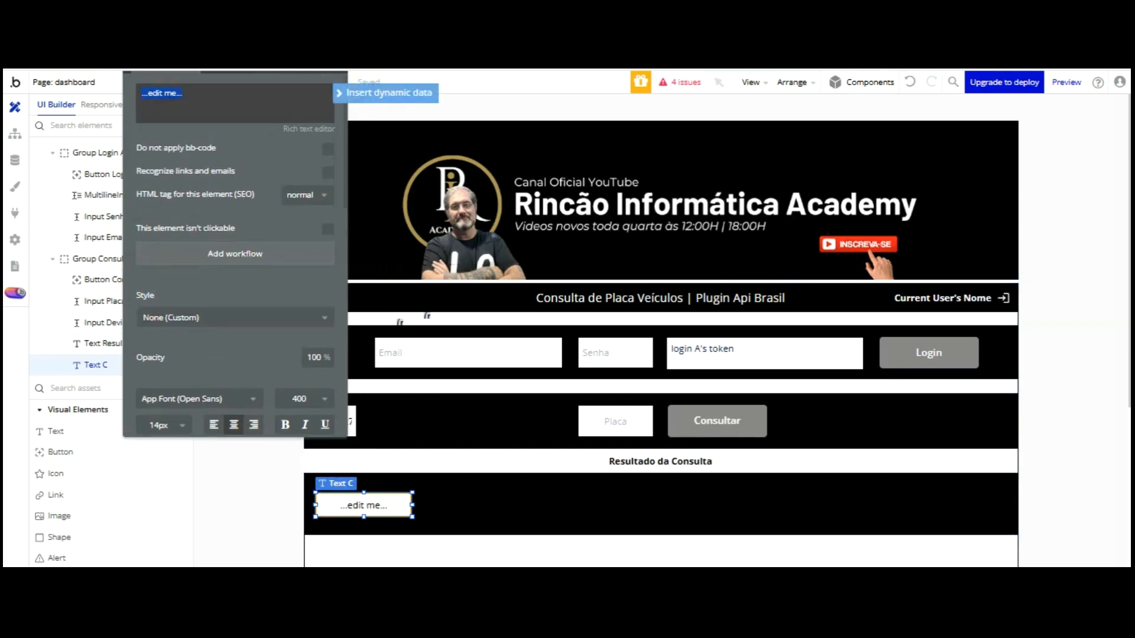
left_click(378, 92)
scroll(204, 108, "down", 3)
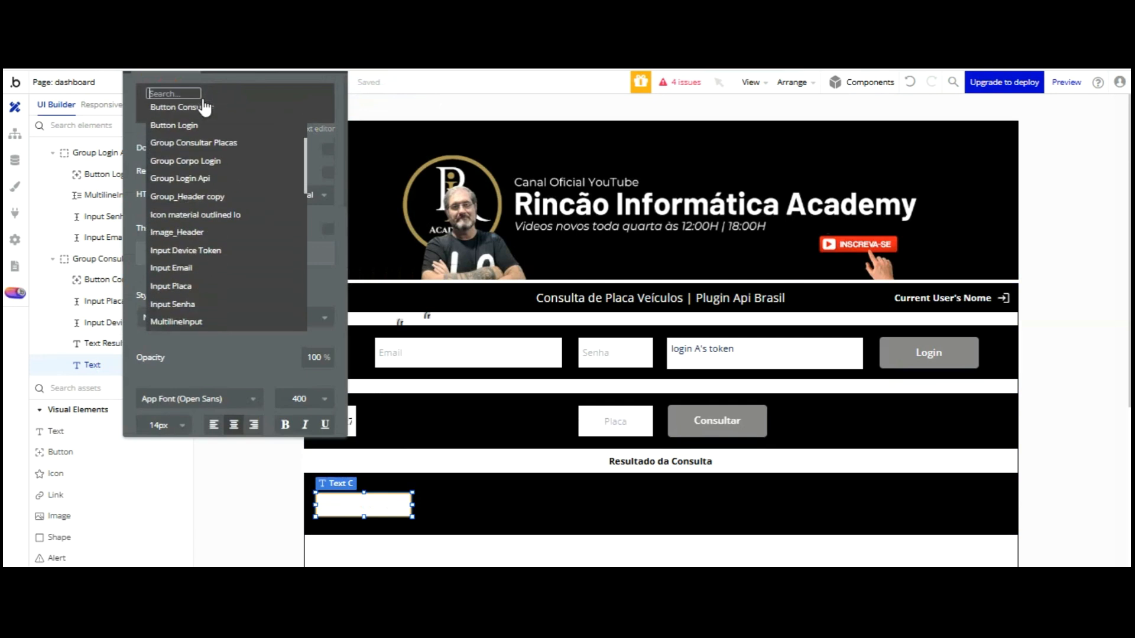
scroll(204, 141, "down", 3)
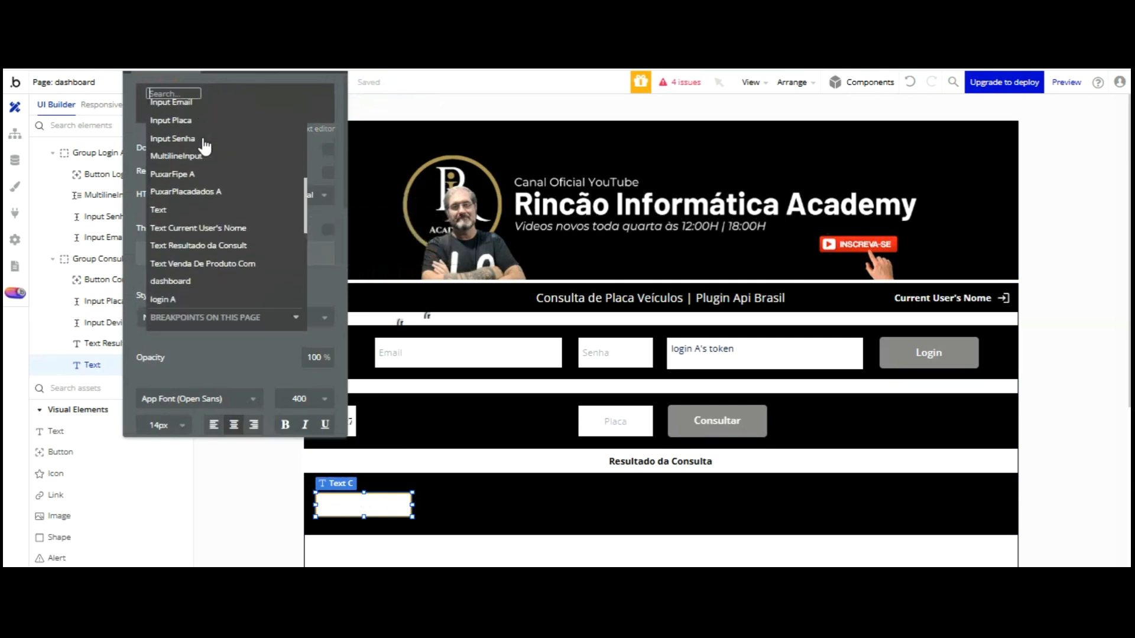
left_click(182, 297)
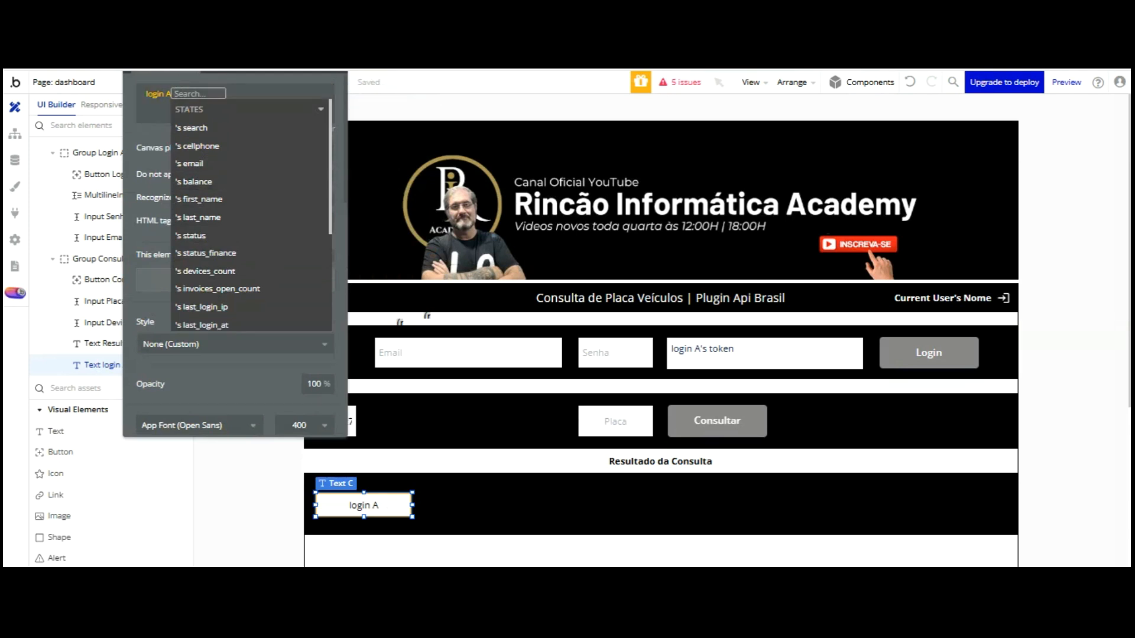
left_click(154, 133)
left_click(160, 93)
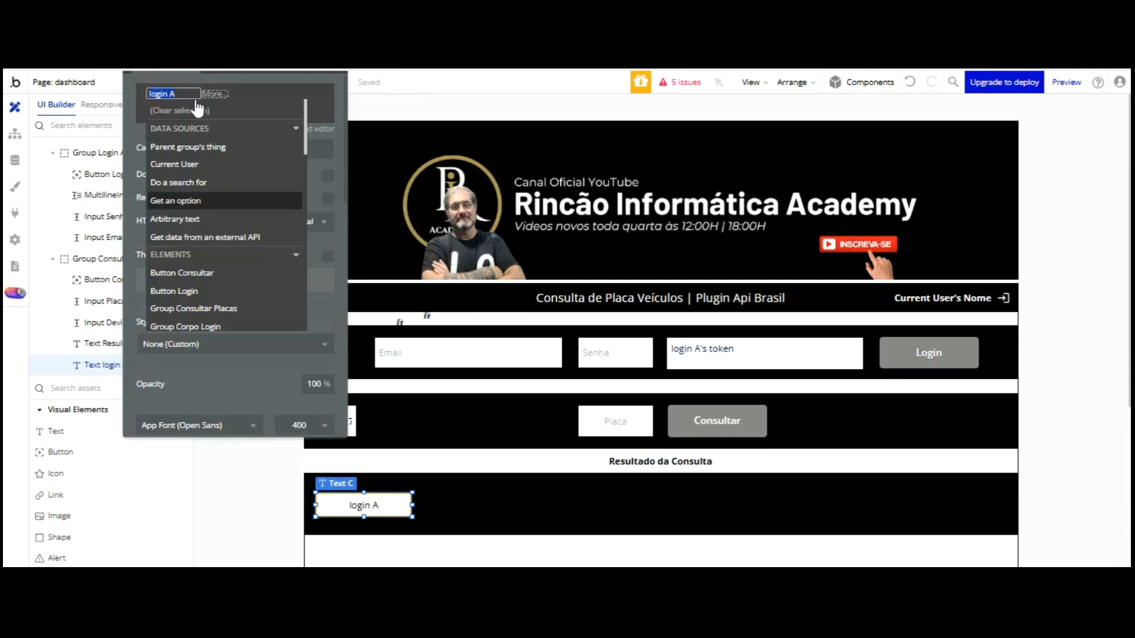
scroll(197, 110, "down", 3)
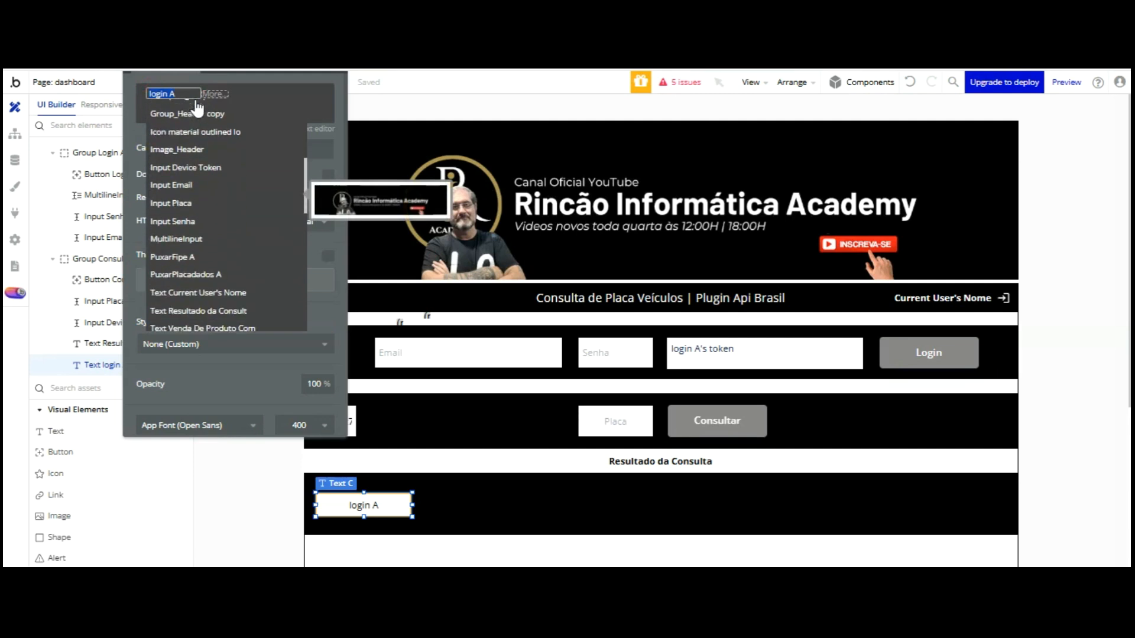
key("Down")
key("Down")
key("Down")
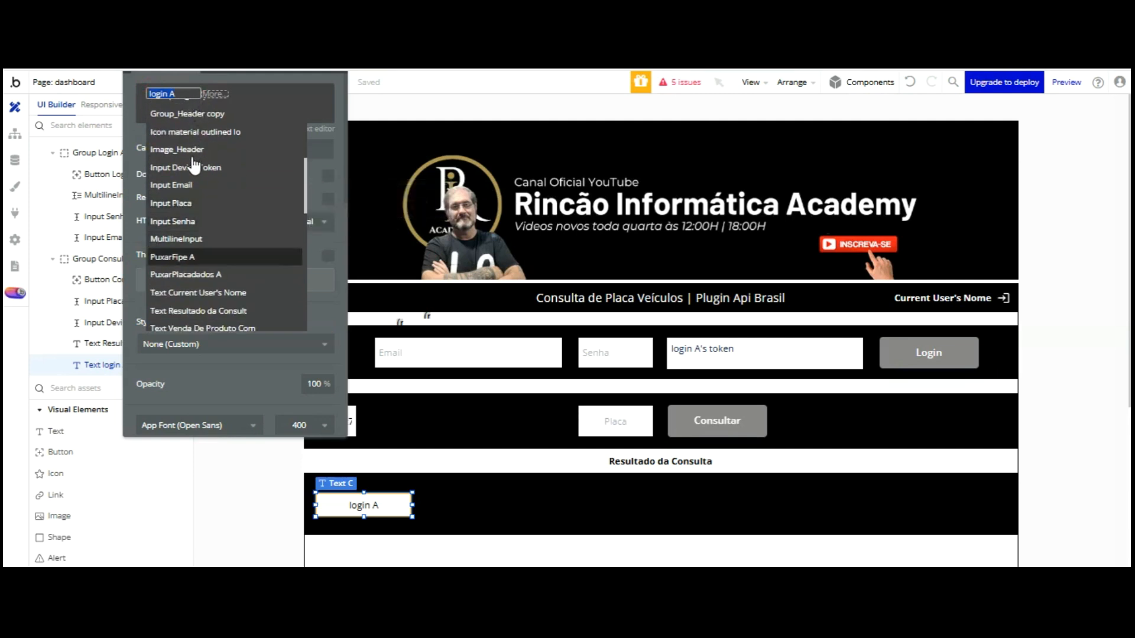
left_click(193, 255)
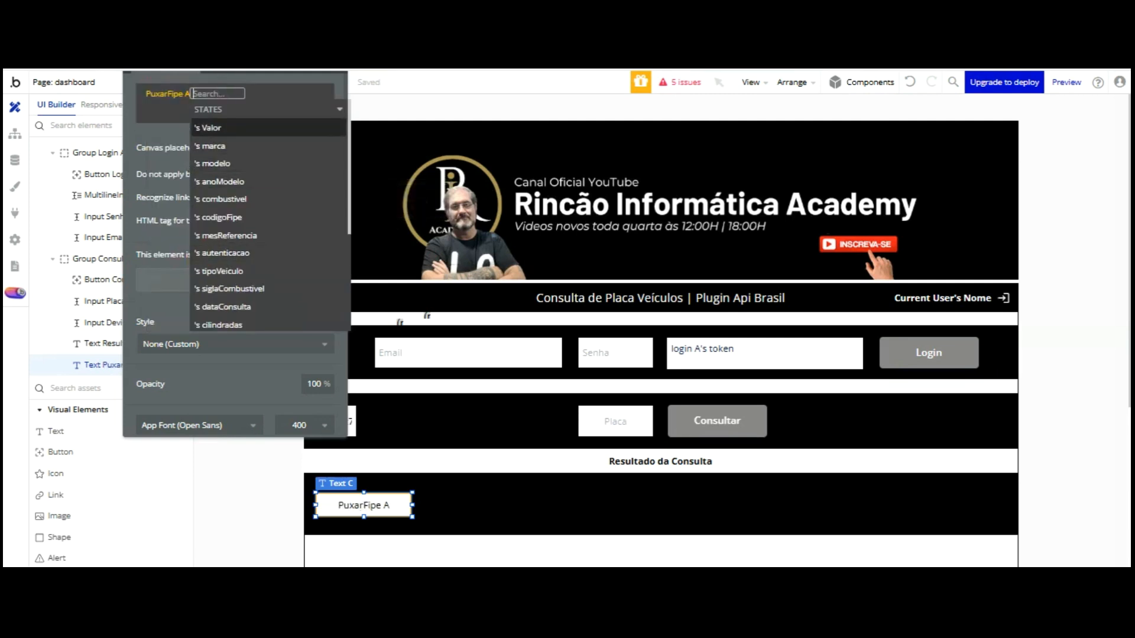
left_click(236, 146)
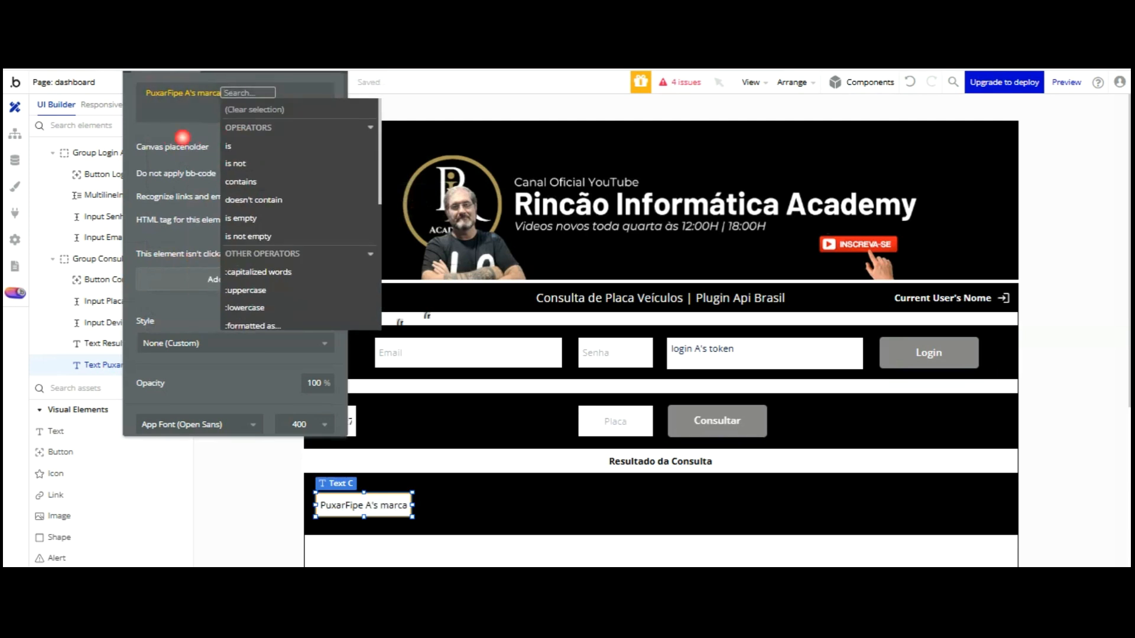
left_click(184, 137)
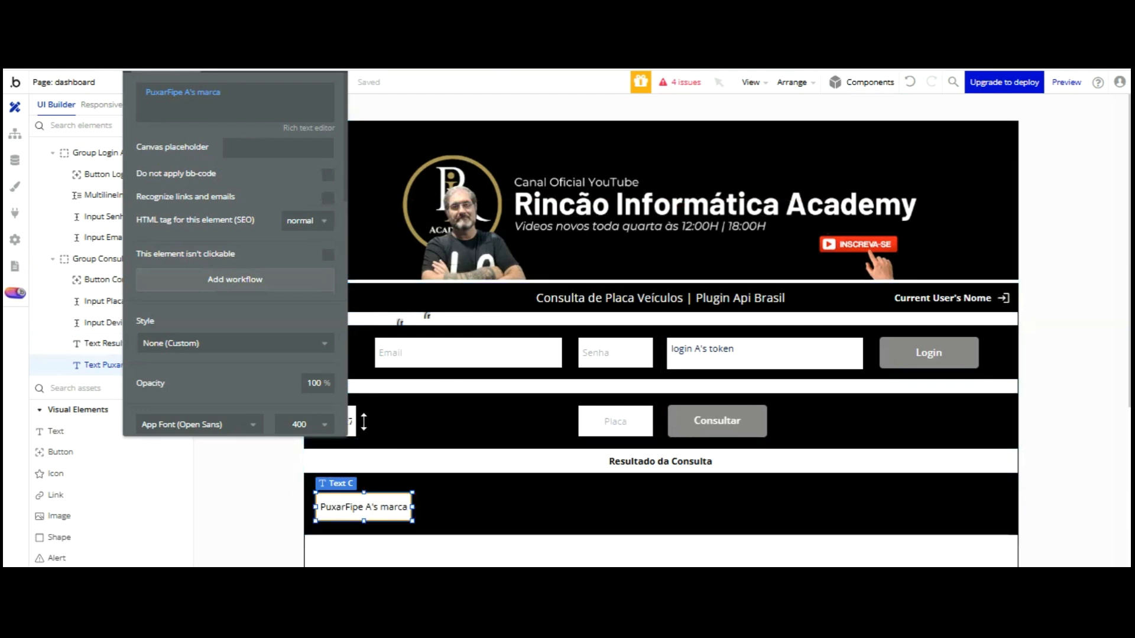
left_click(131, 438)
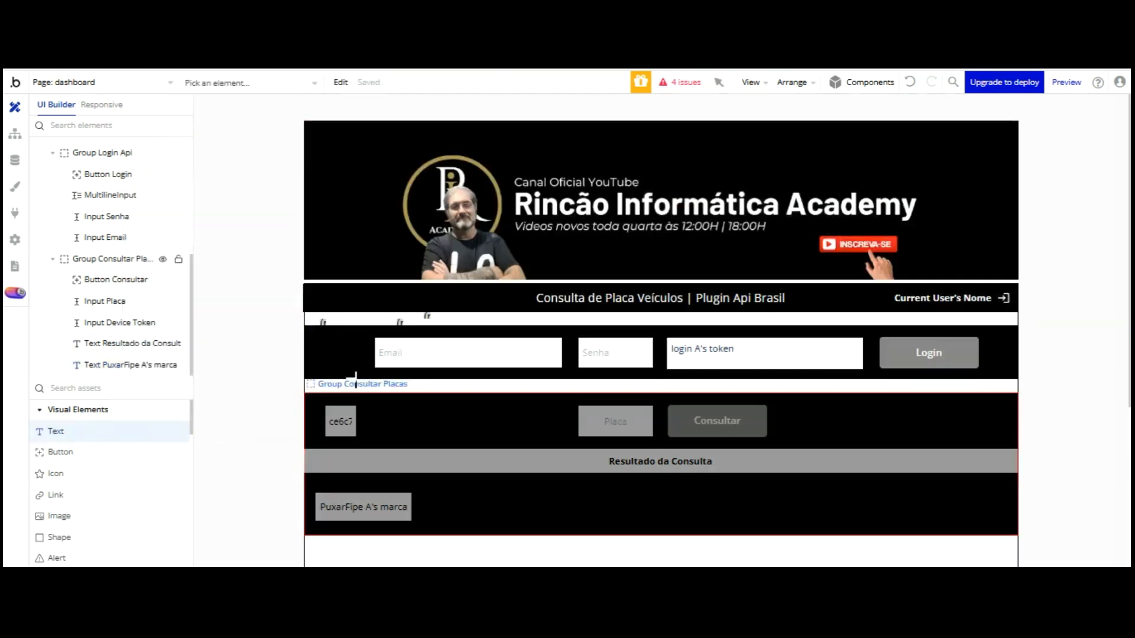
Add a Marca text label with white, bold lettering
left_click_drag(340, 480, 407, 499)
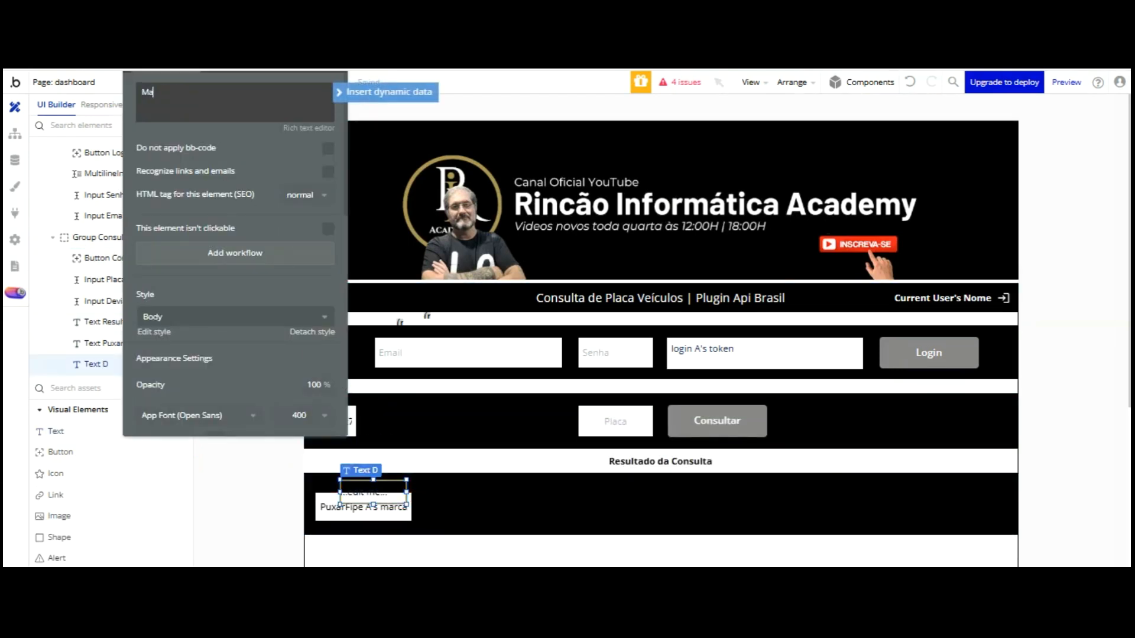
left_click(265, 177)
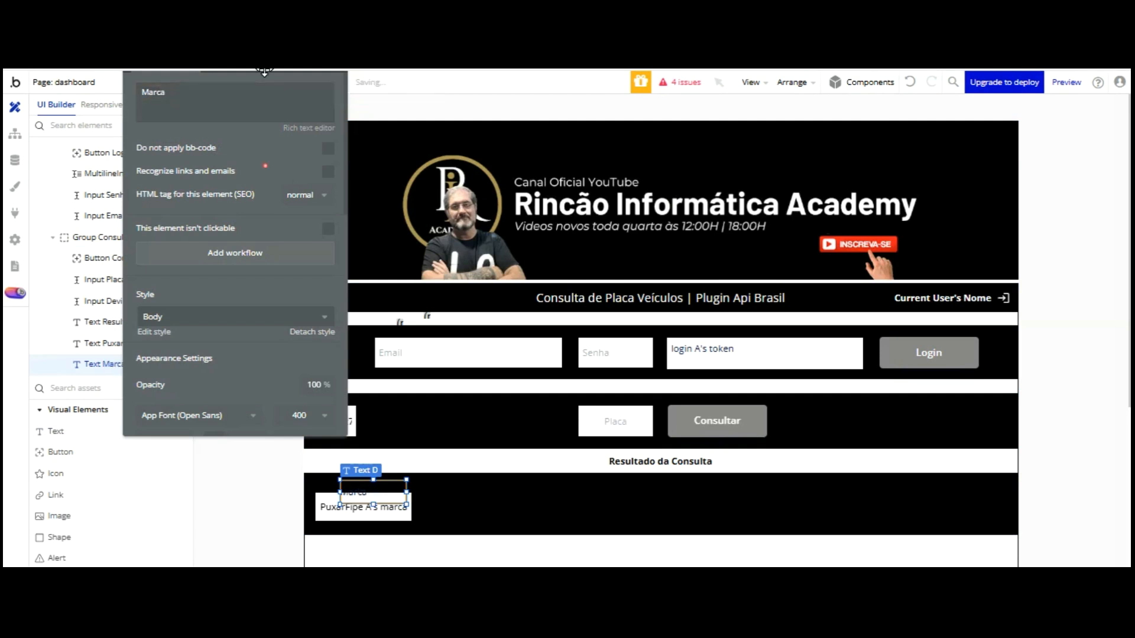
scroll(308, 244, "down", 5)
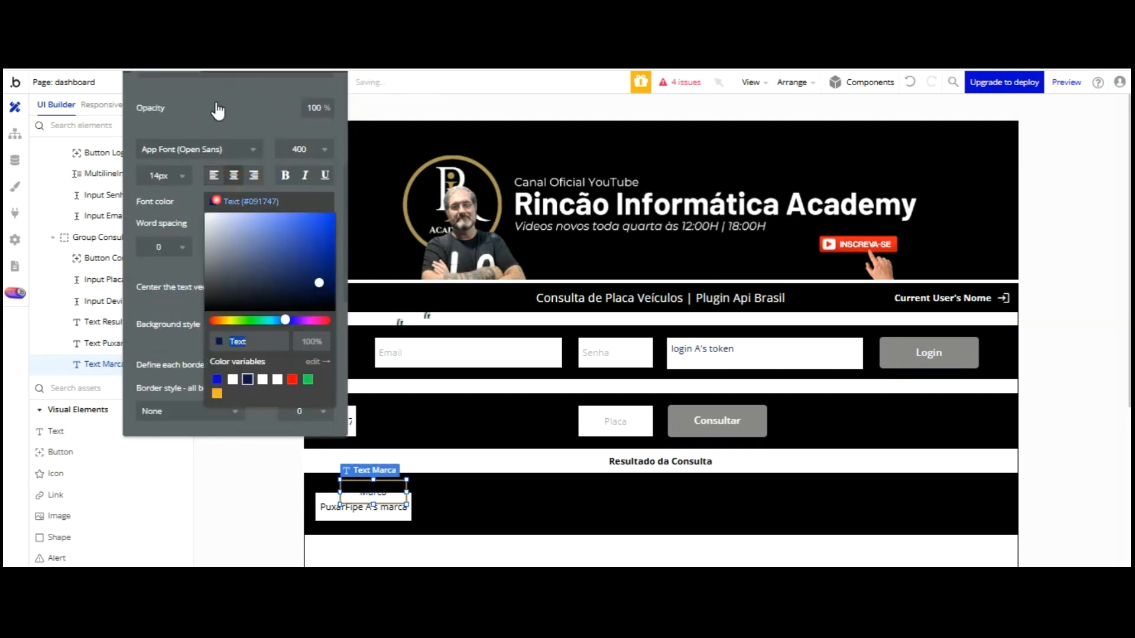
left_click(262, 379)
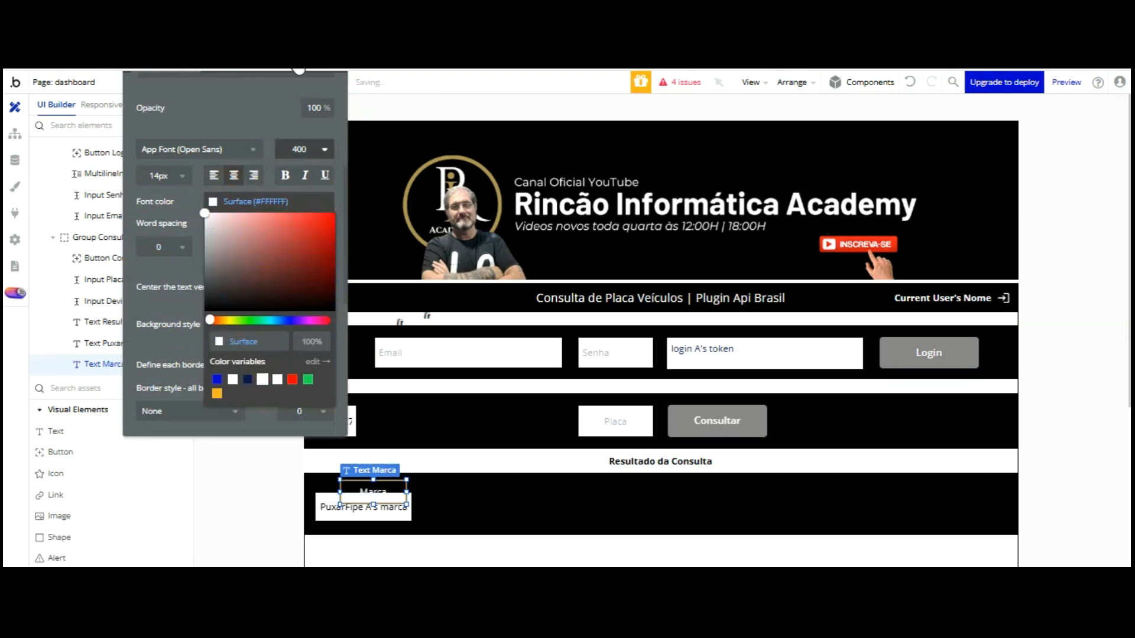
left_click(285, 175)
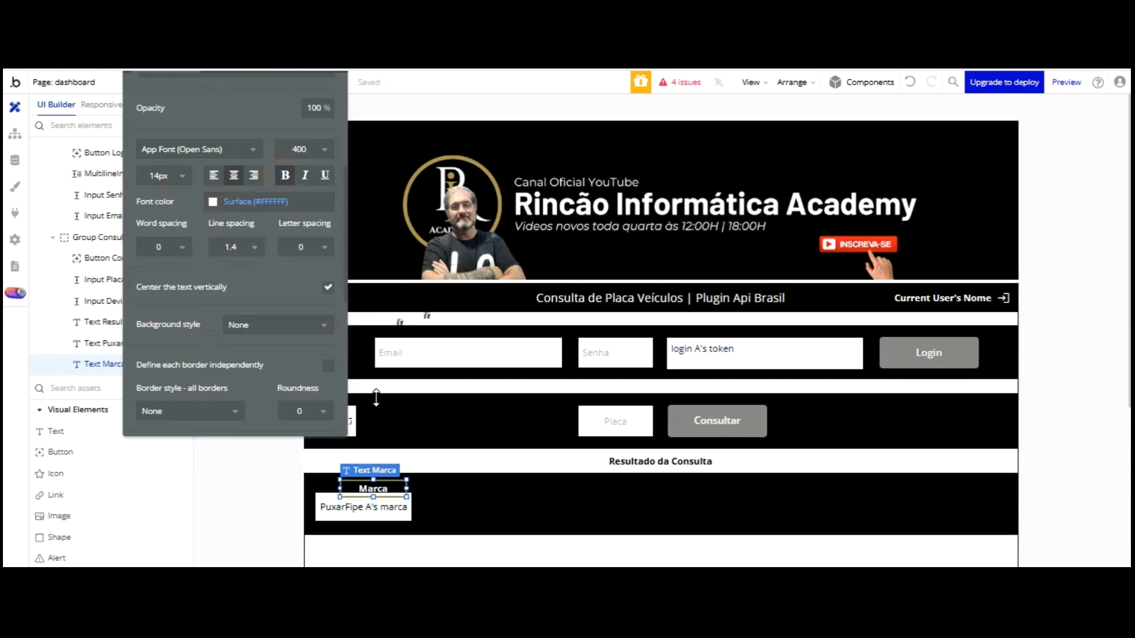
Position the Marca label above the brand result box, then refresh the app preview
left_click_drag(370, 388, 361, 385)
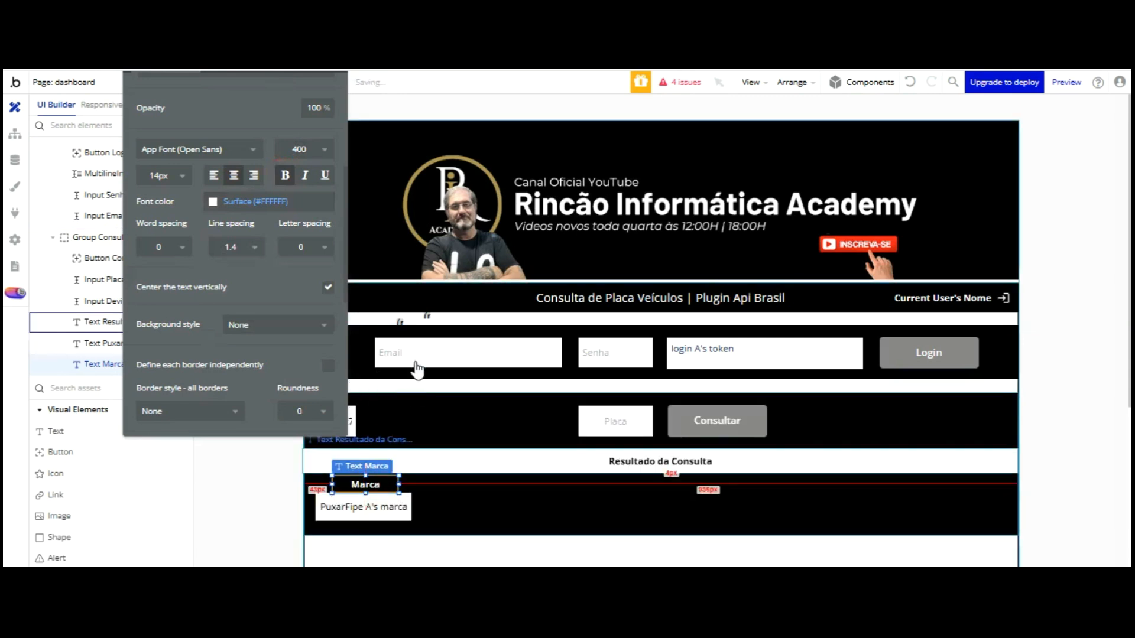
left_click(418, 458)
left_click(380, 507)
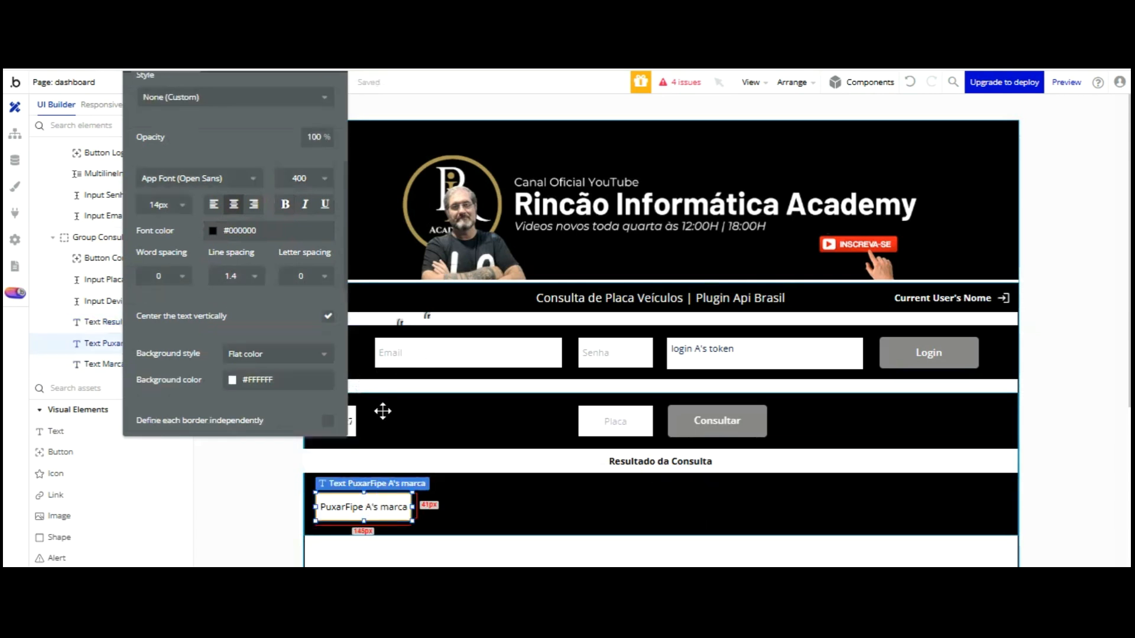
key("ctrl+Tab")
left_click(342, 84)
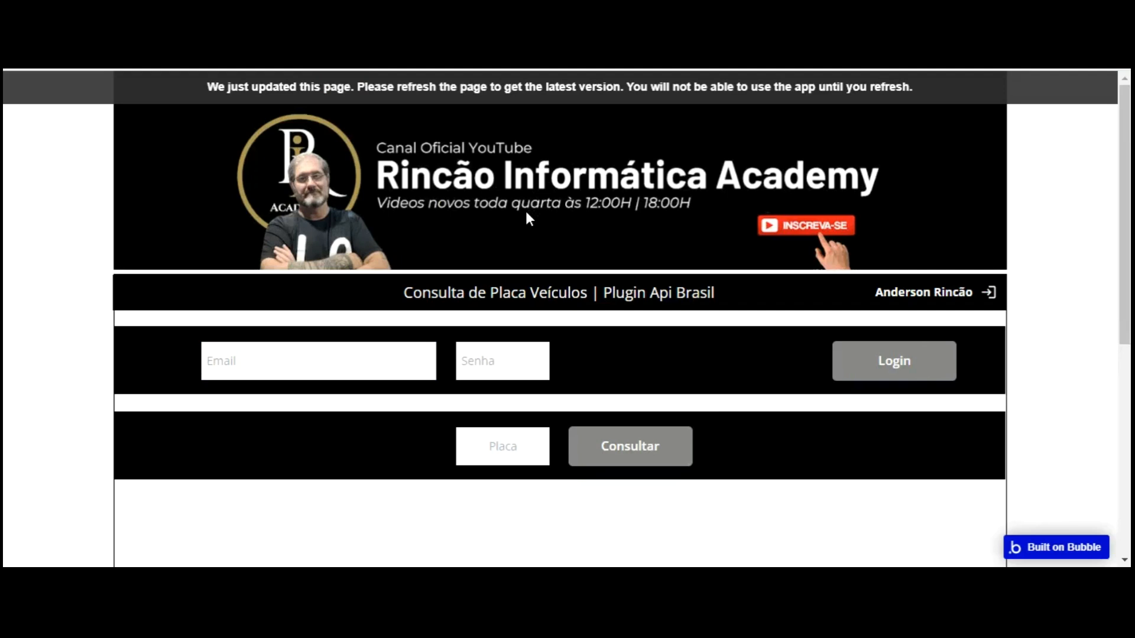
Check the preview's Resultado da Consulta section shows the Marca label, then return to the editor
scroll(476, 397, "down", 1)
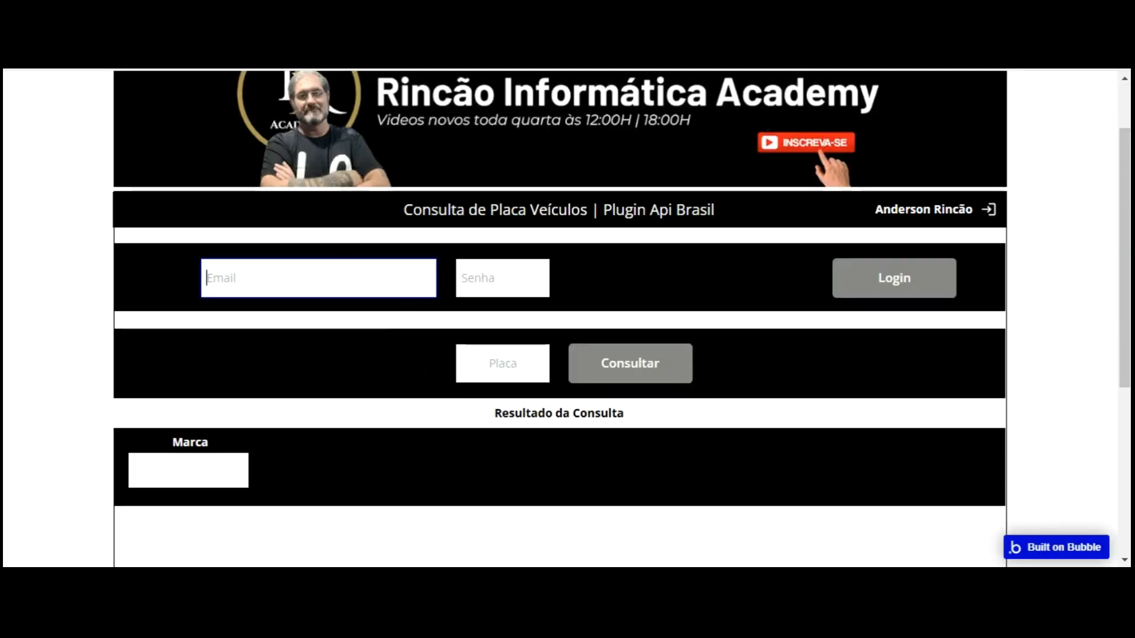
key("ctrl+Tab")
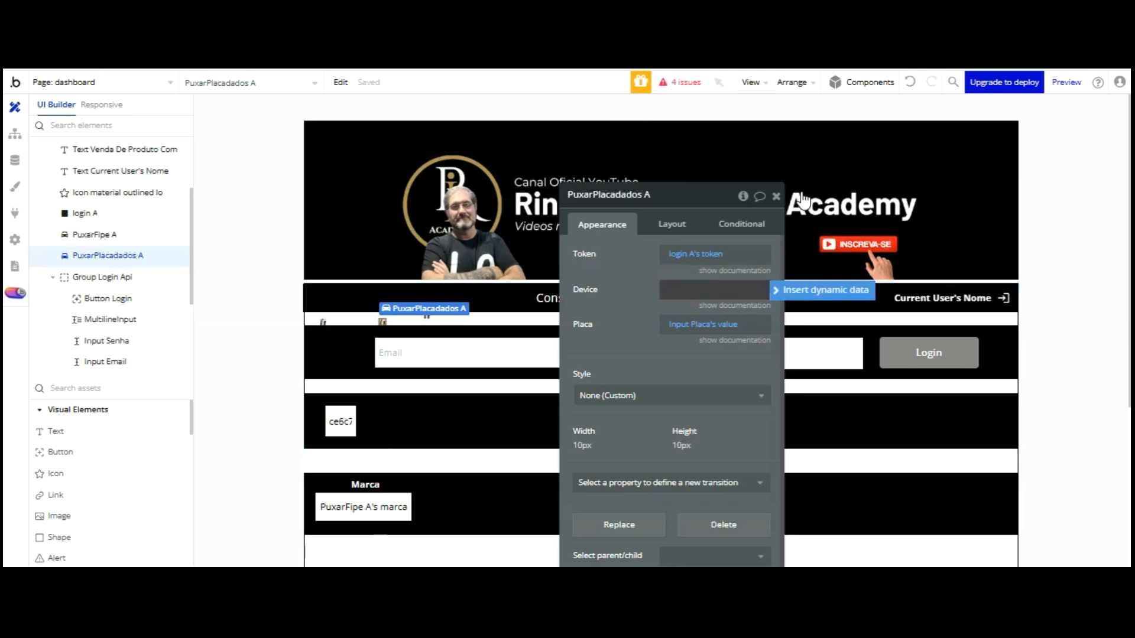
Set PuxarPlacadados A's Device to Input Device Token's value, then select PuxarFipe A's Token field
left_click(674, 289)
scroll(763, 305, "down", 3)
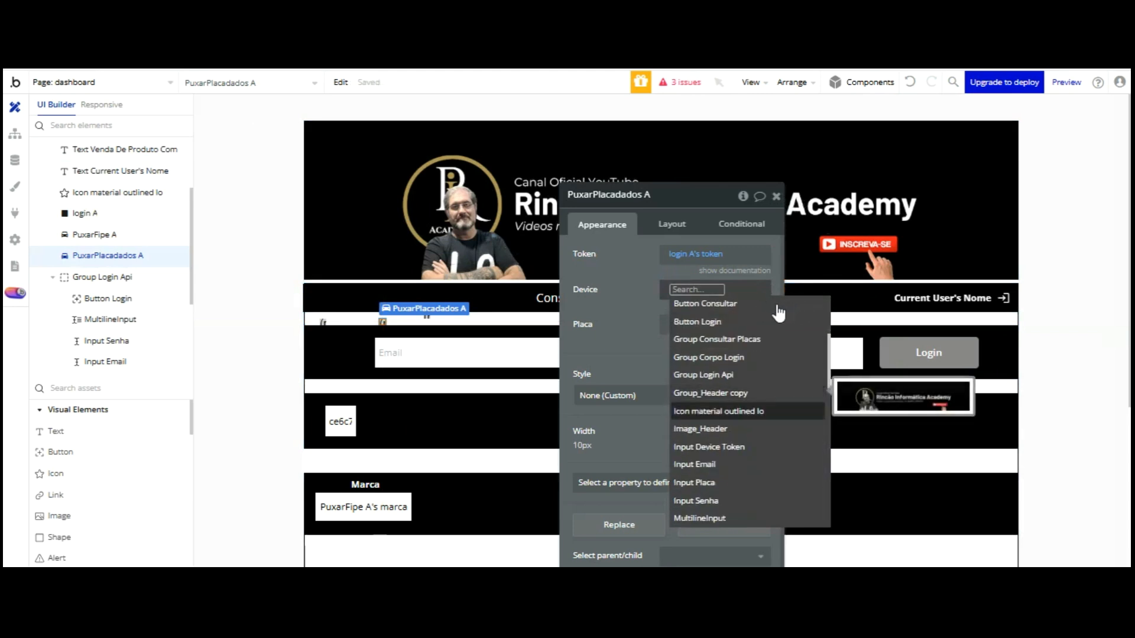
left_click(746, 355)
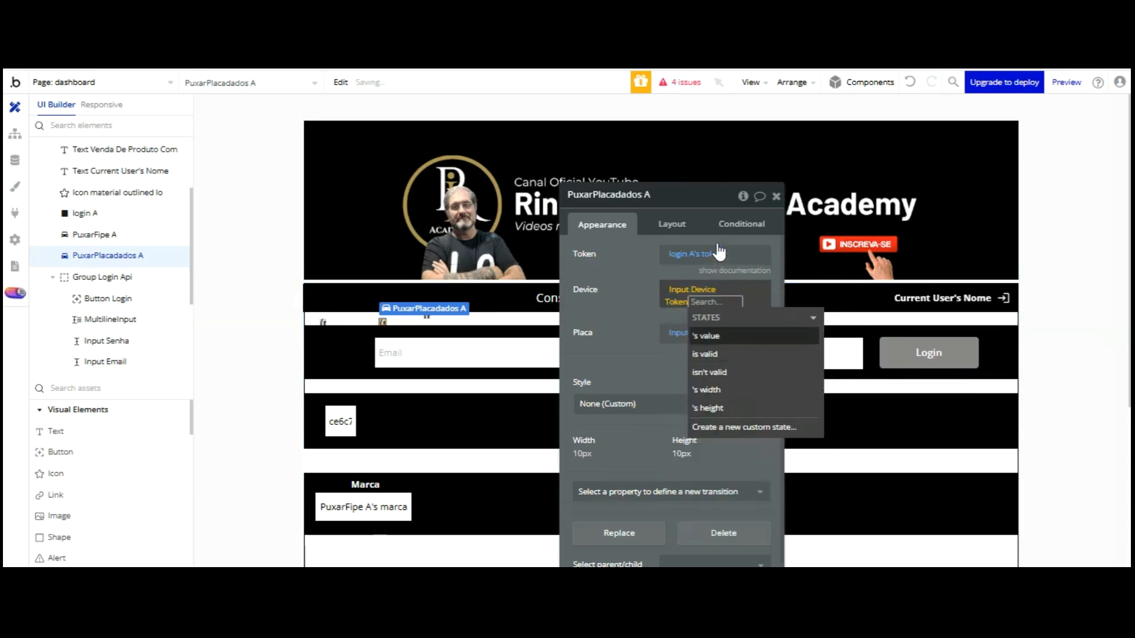
left_click(712, 332)
left_click(633, 202)
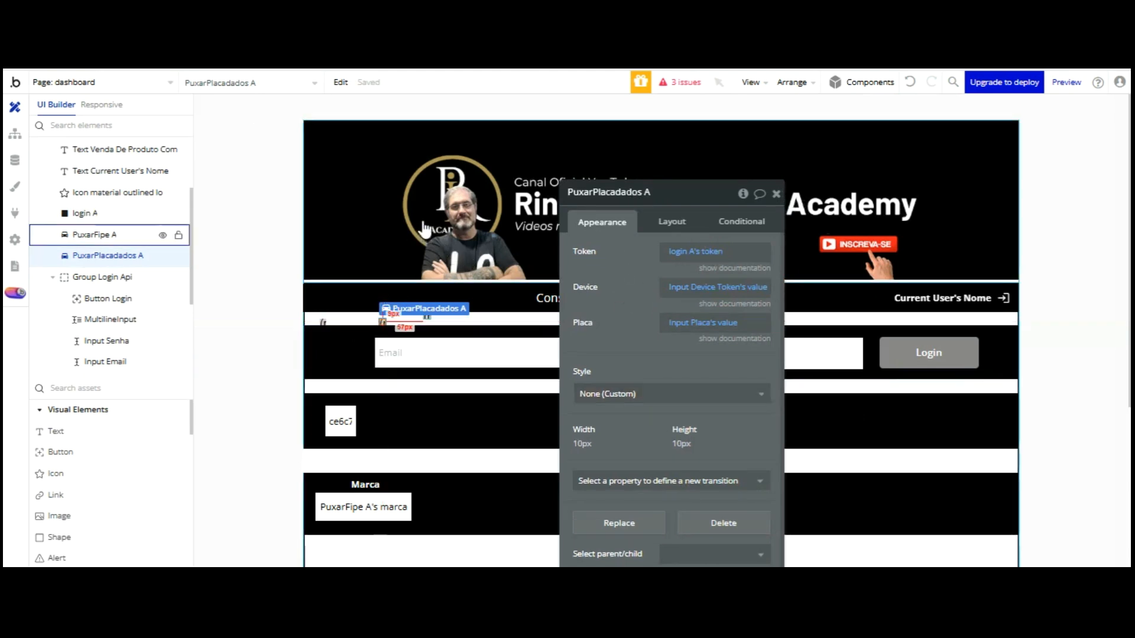
left_click(427, 316)
left_click(676, 254)
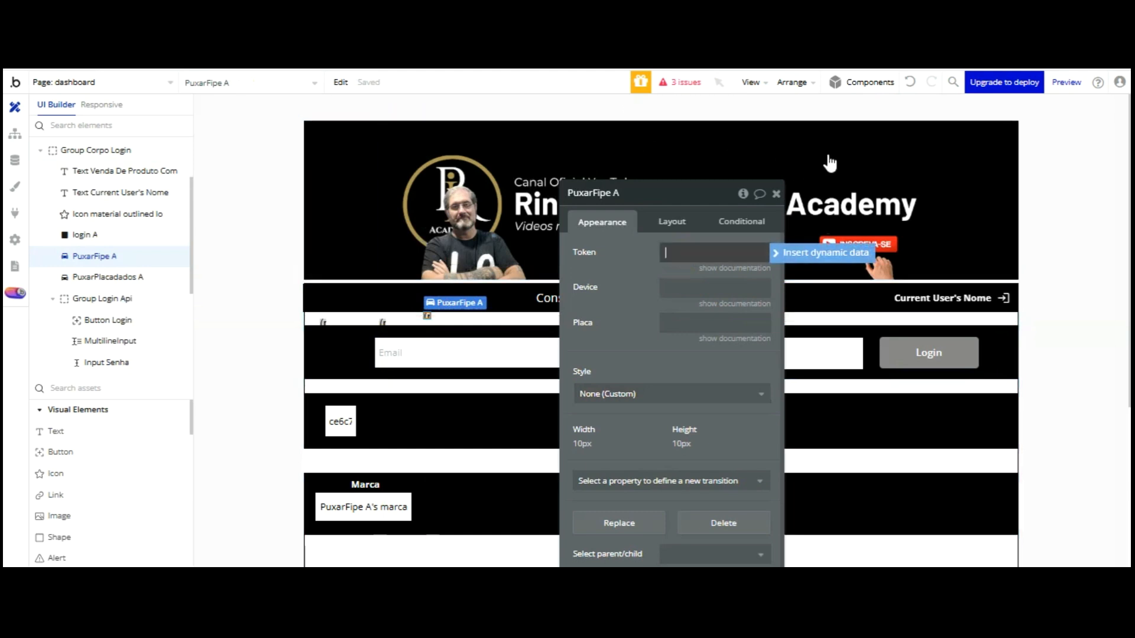
Set PuxarFipe A's Token to login A's token
left_click(781, 252)
scroll(768, 273, "down", 5)
scroll(768, 273, "down", 1)
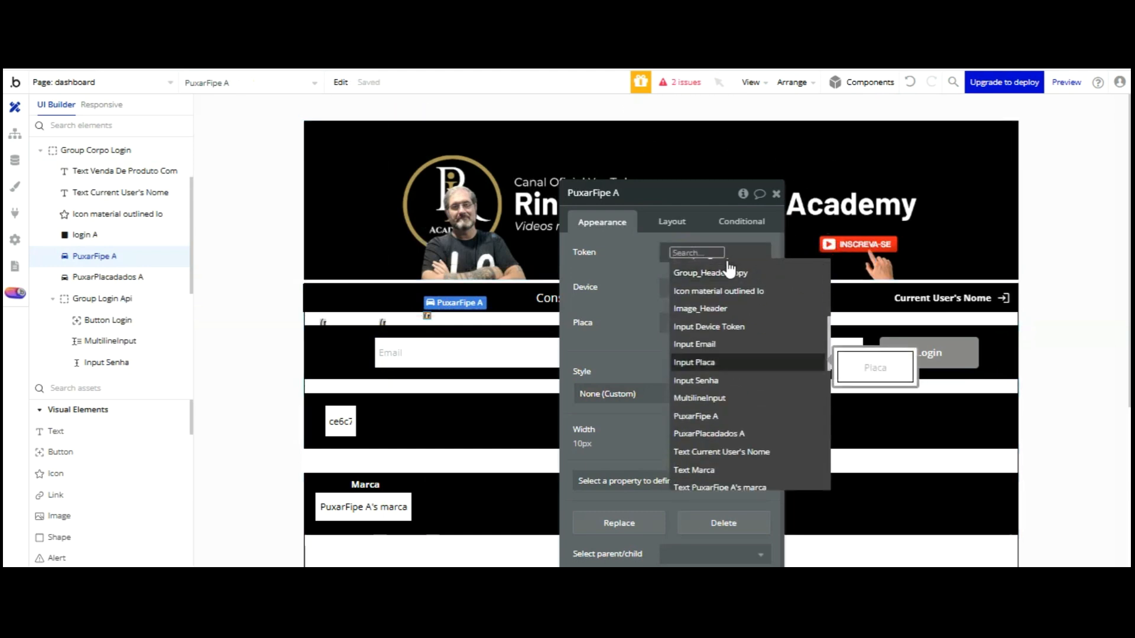
scroll(727, 301, "down", 3)
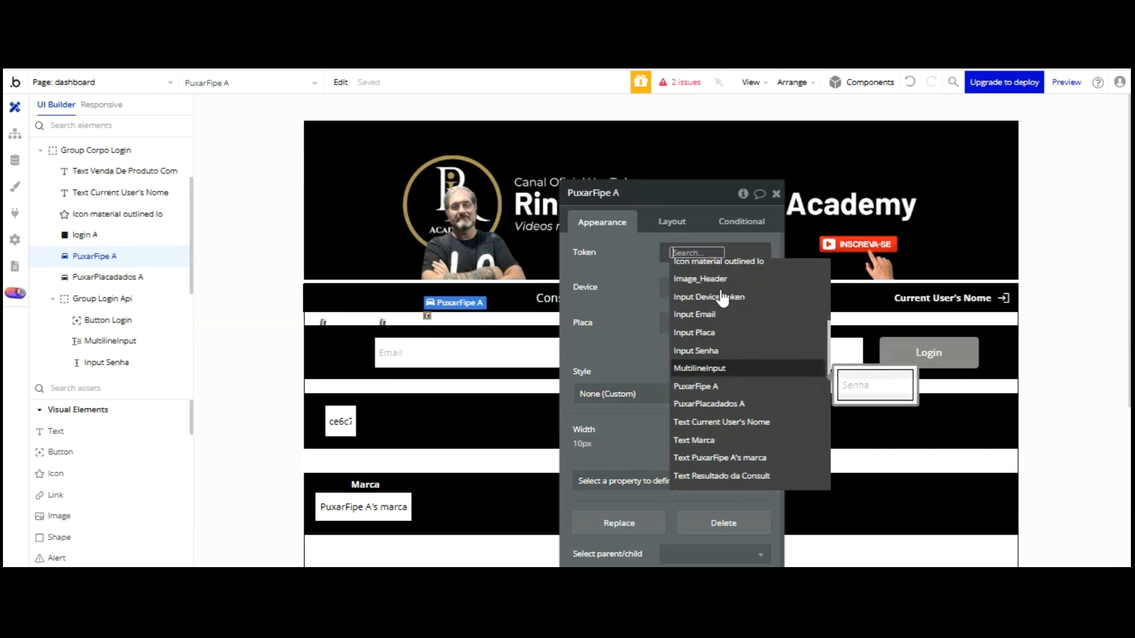
left_click(722, 476)
scroll(727, 328, "down", 4)
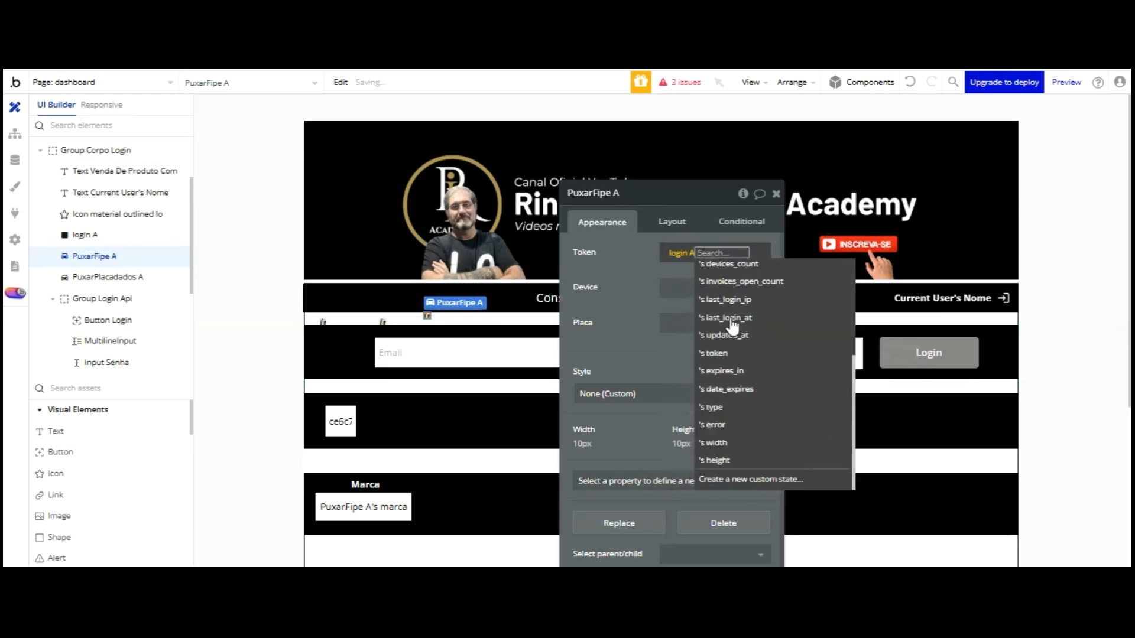
left_click(727, 354)
left_click(650, 186)
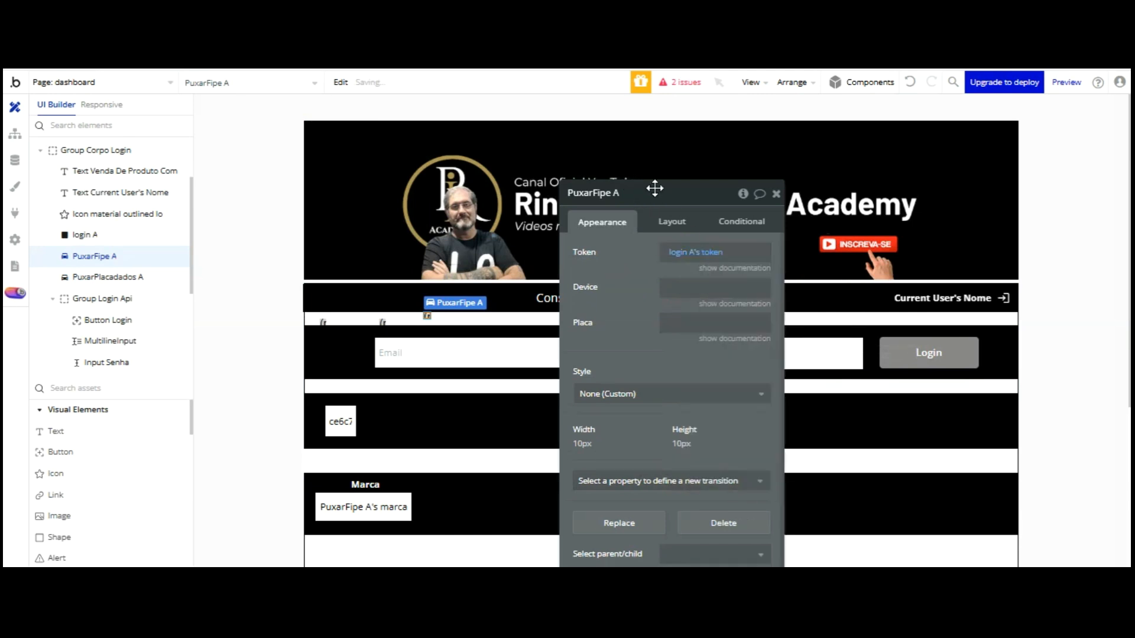
Set PuxarFipe A's Device to Input Device Token's value
left_click(786, 287)
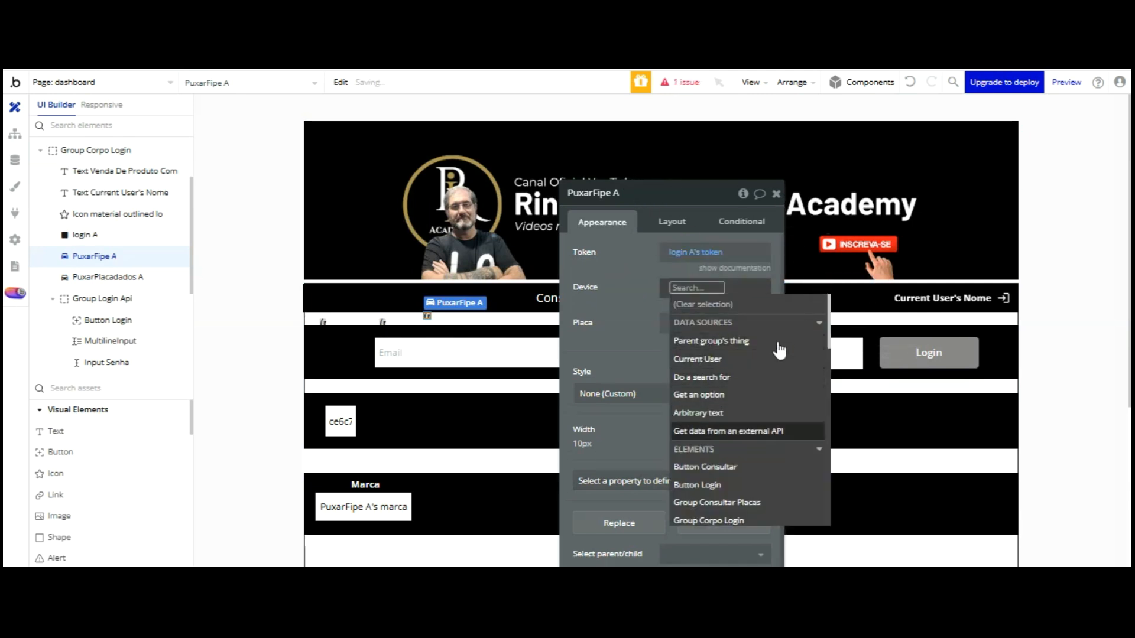
scroll(746, 365, "down", 2)
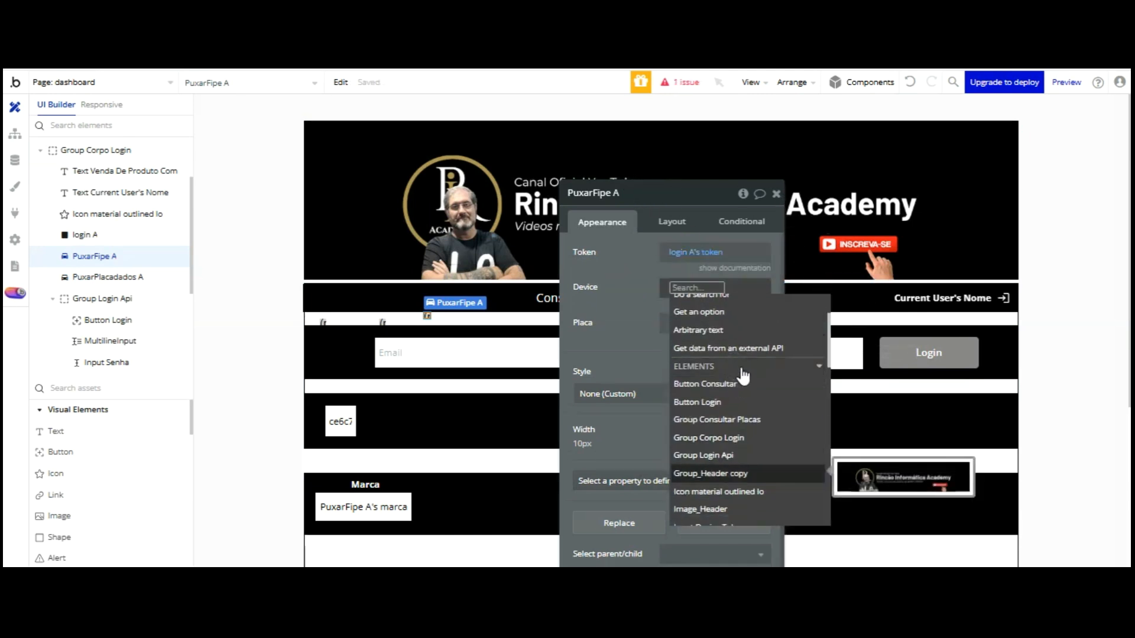
scroll(740, 372, "down", 2)
left_click(745, 428)
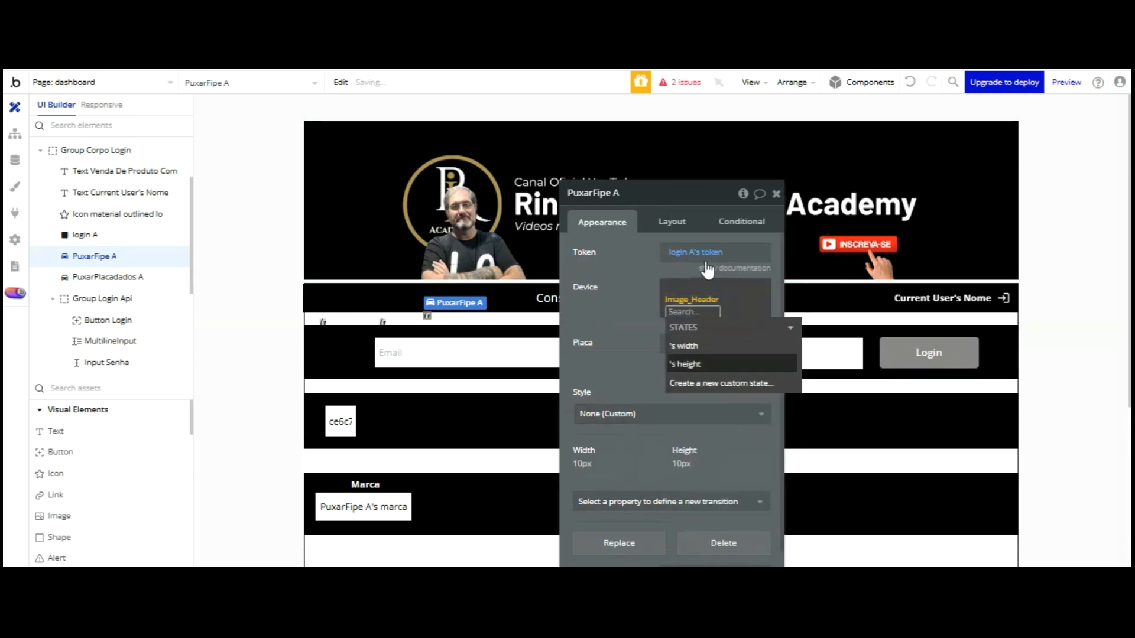
left_click(701, 297)
scroll(735, 355, "down", 3)
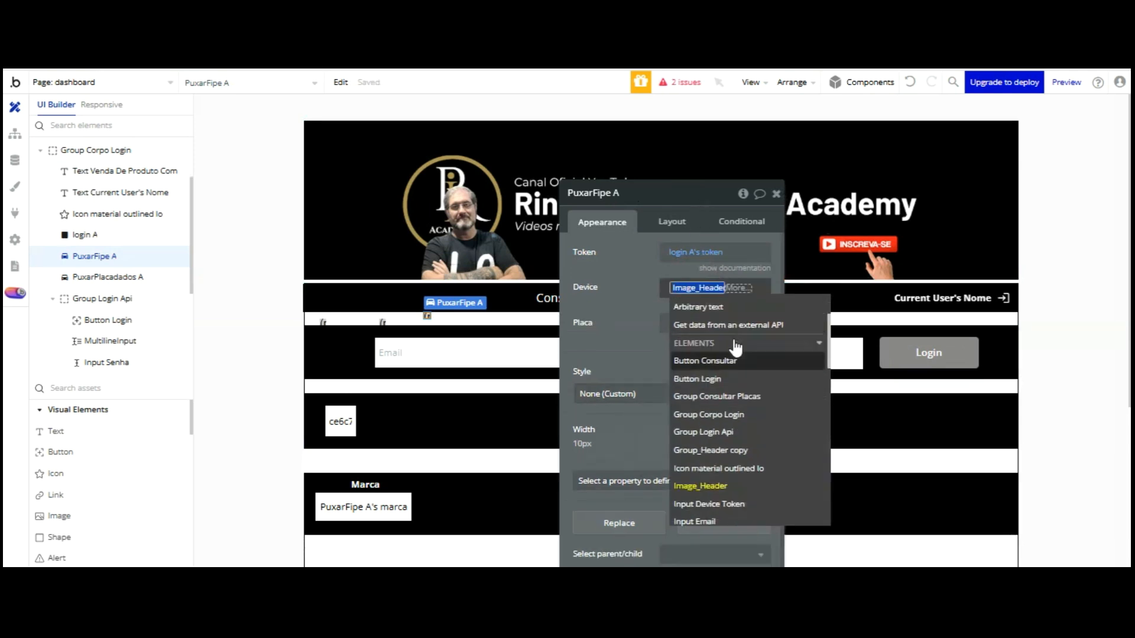
left_click(745, 445)
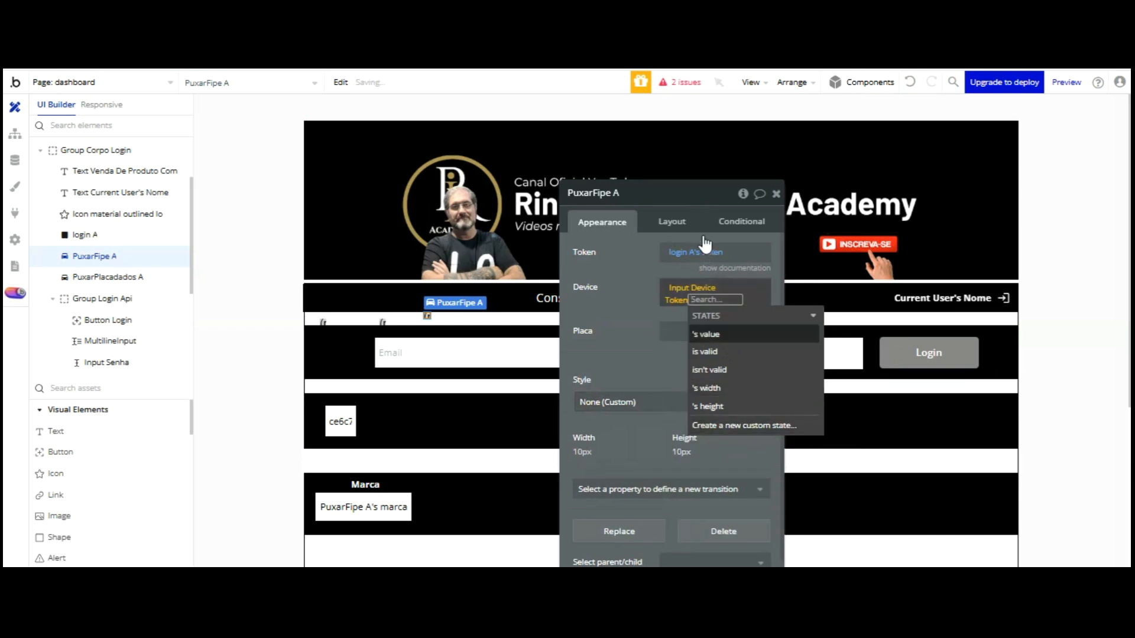
left_click(638, 295)
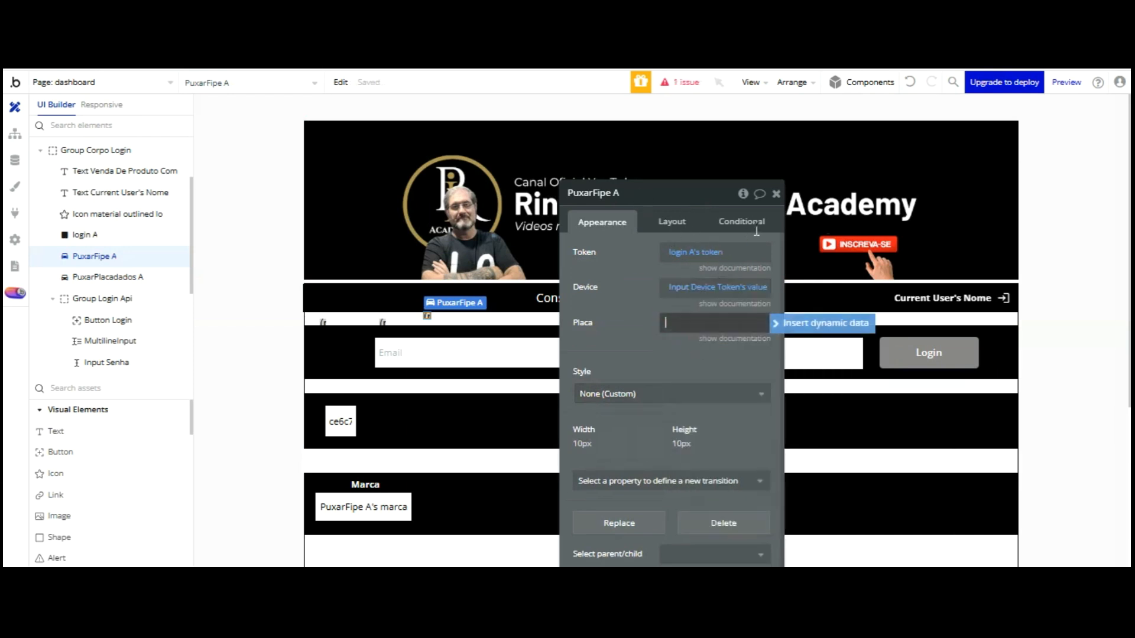
Set PuxarFipe A's Placa to Input Placa's value and open the preview
left_click(774, 323)
scroll(757, 387, "down", 3)
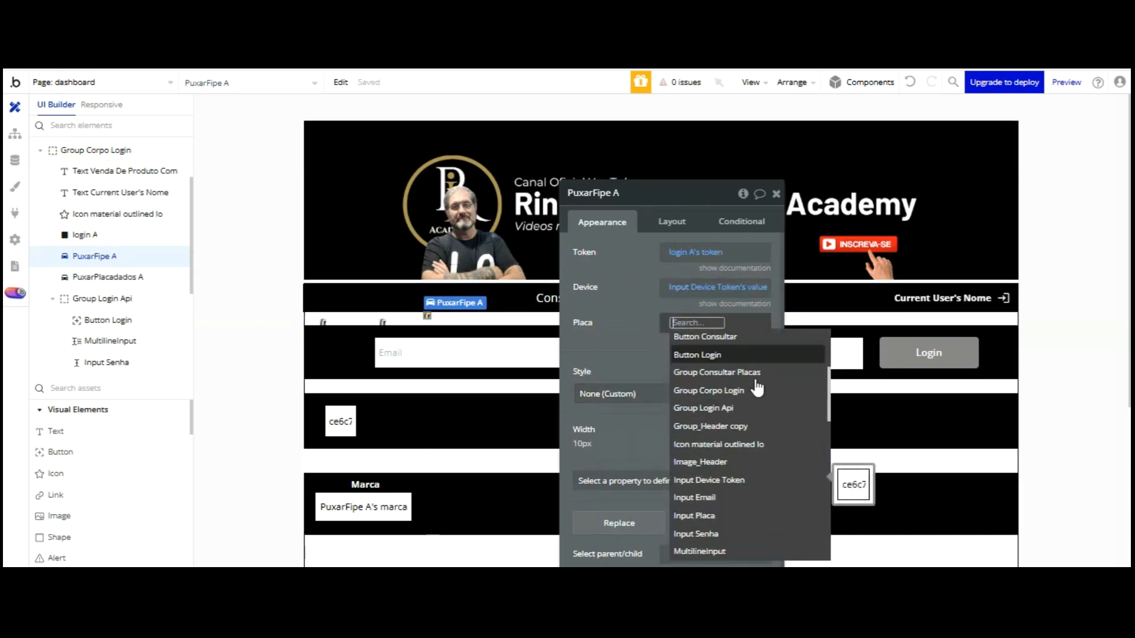
left_click(728, 517)
left_click(700, 341)
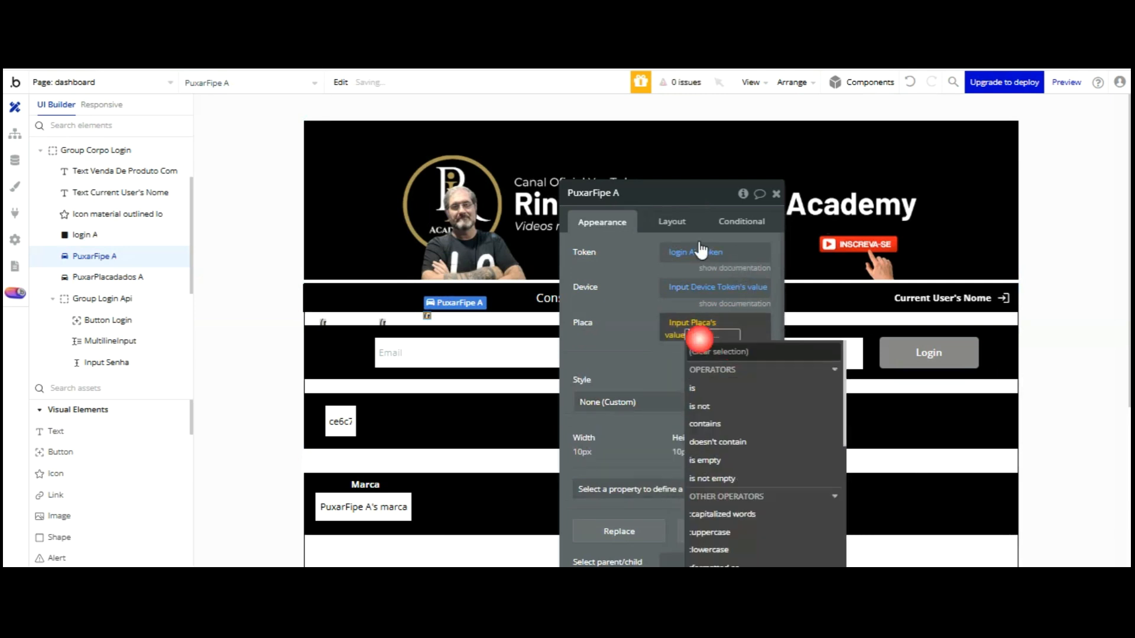
left_click(649, 327)
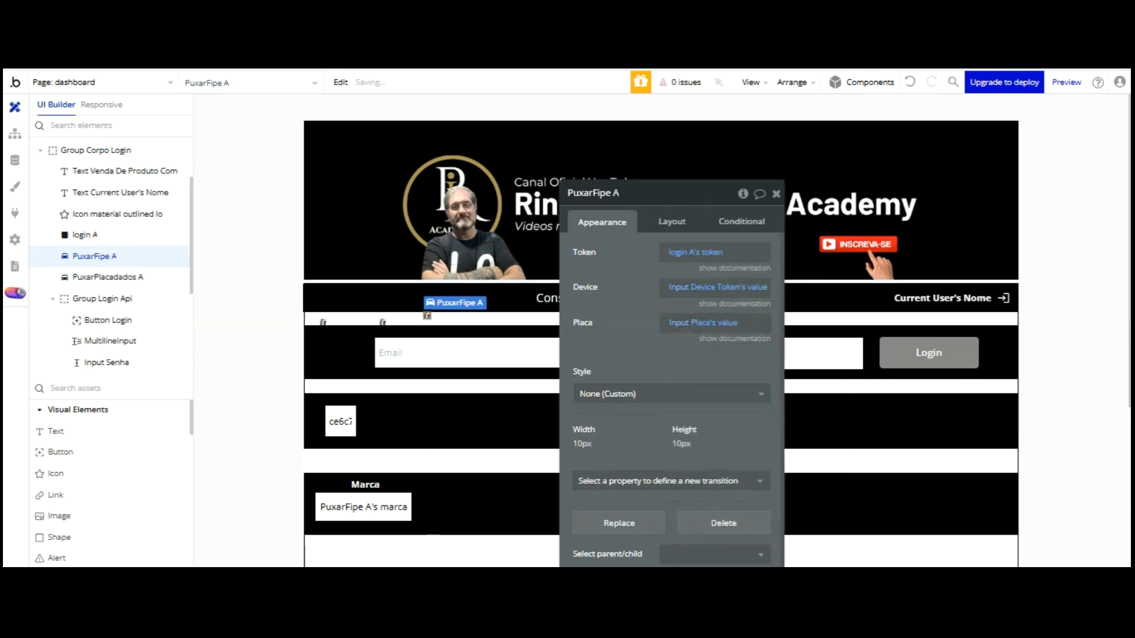
left_click(370, 88)
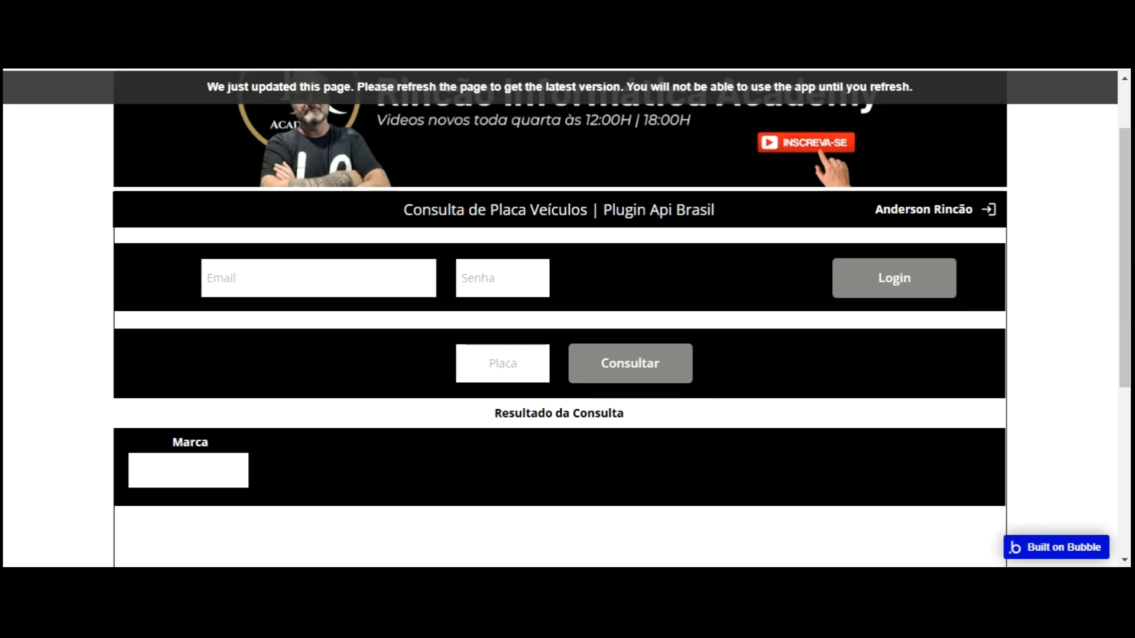
Reload the preview and log in with the account e-mail and password
key("F5")
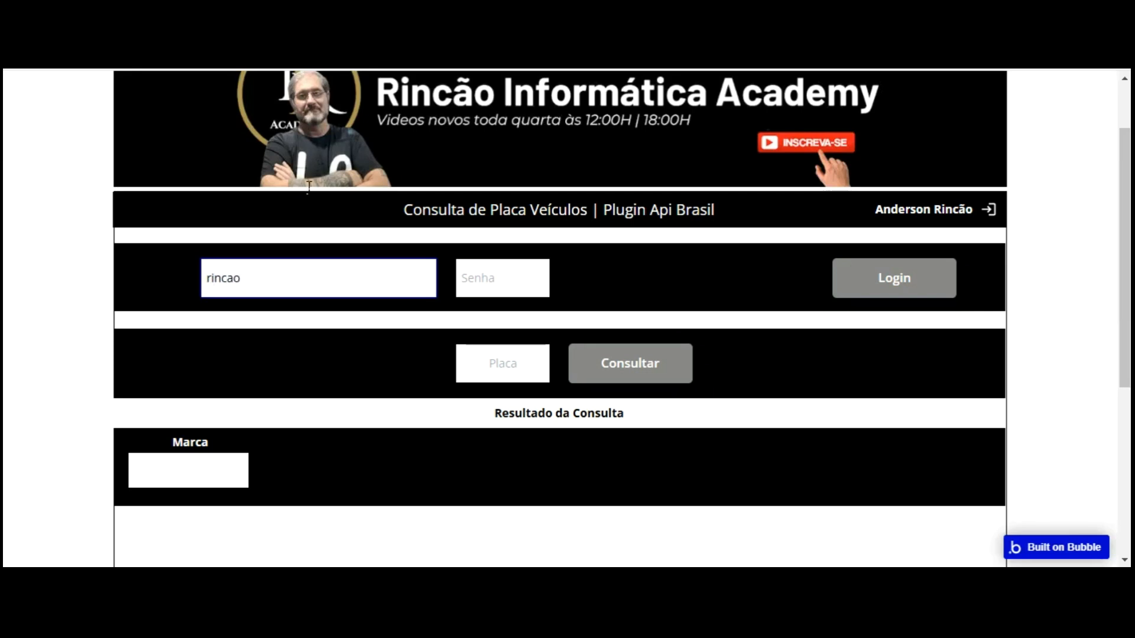
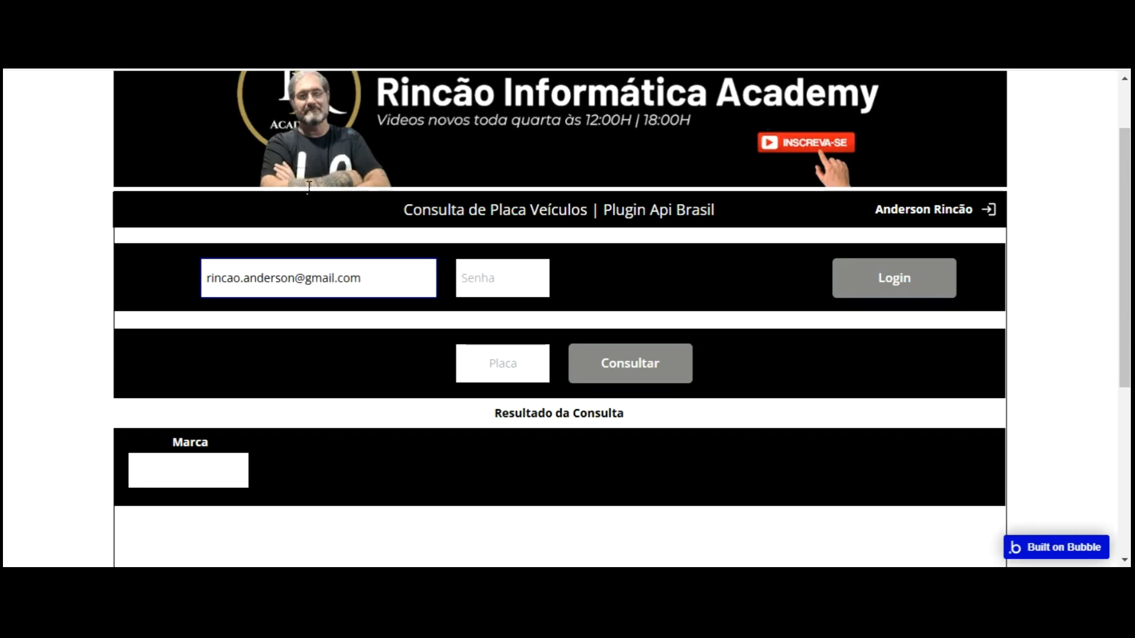
key("Tab")
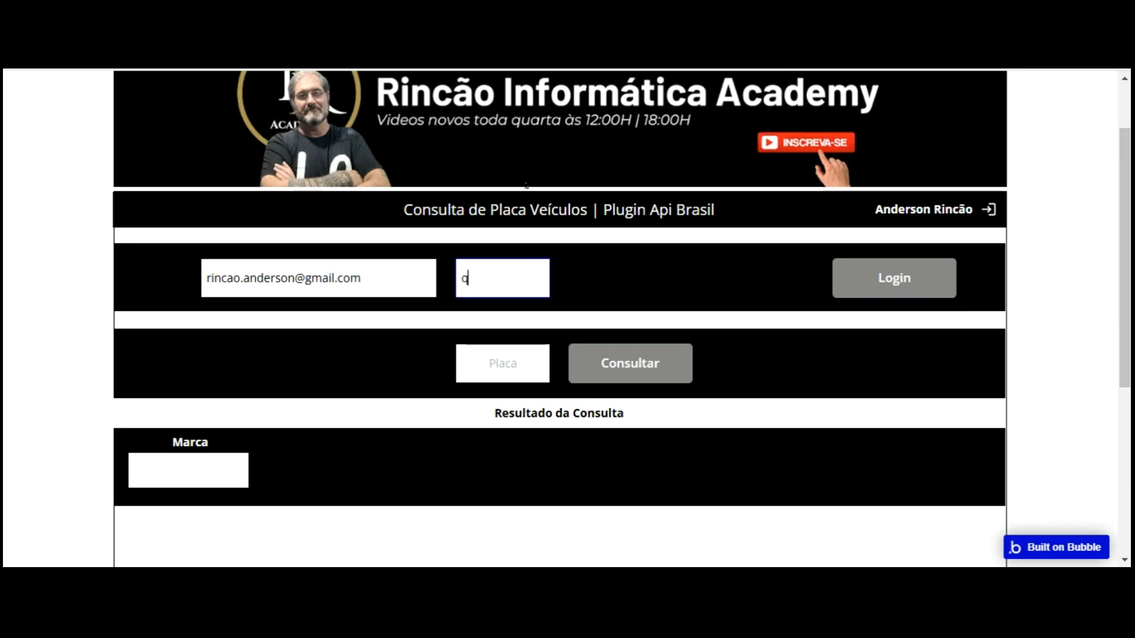
left_click(907, 185)
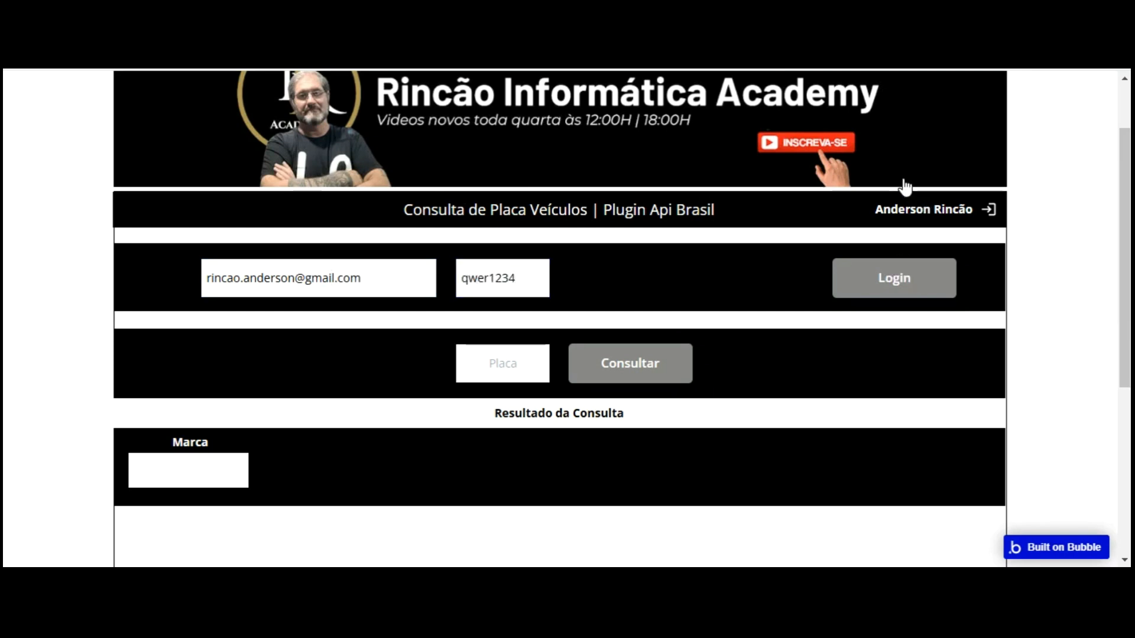
Look up generated plate JMM7756 with Consultar, then open Button Consultar in the editor
left_click(502, 363)
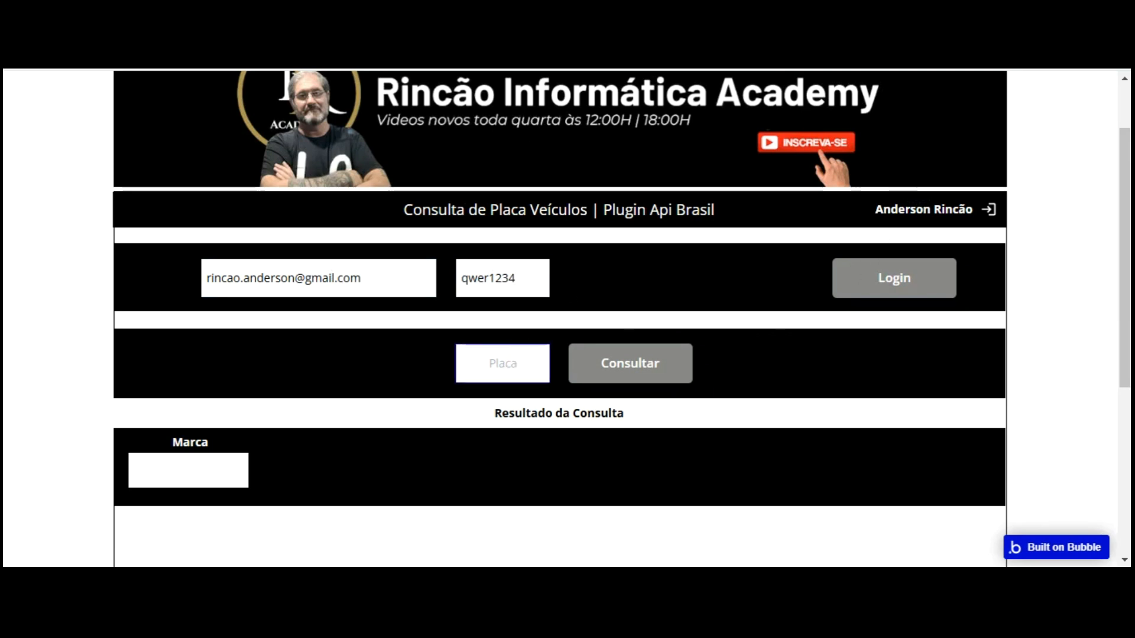
key("alt+Tab")
right_click(641, 358)
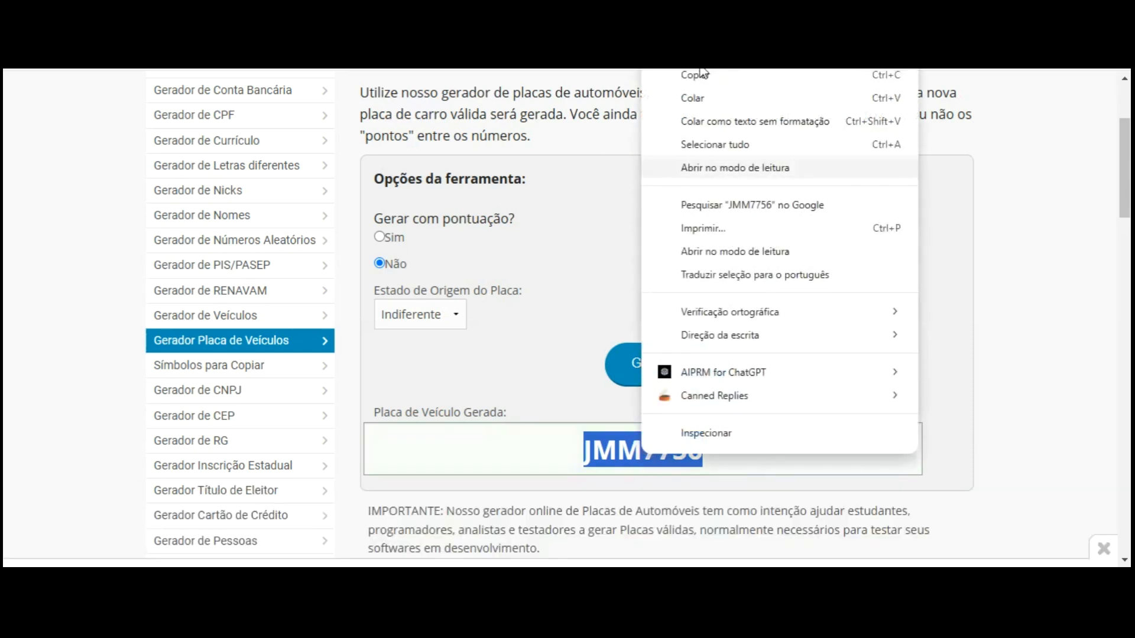
left_click(685, 74)
key("alt+Tab")
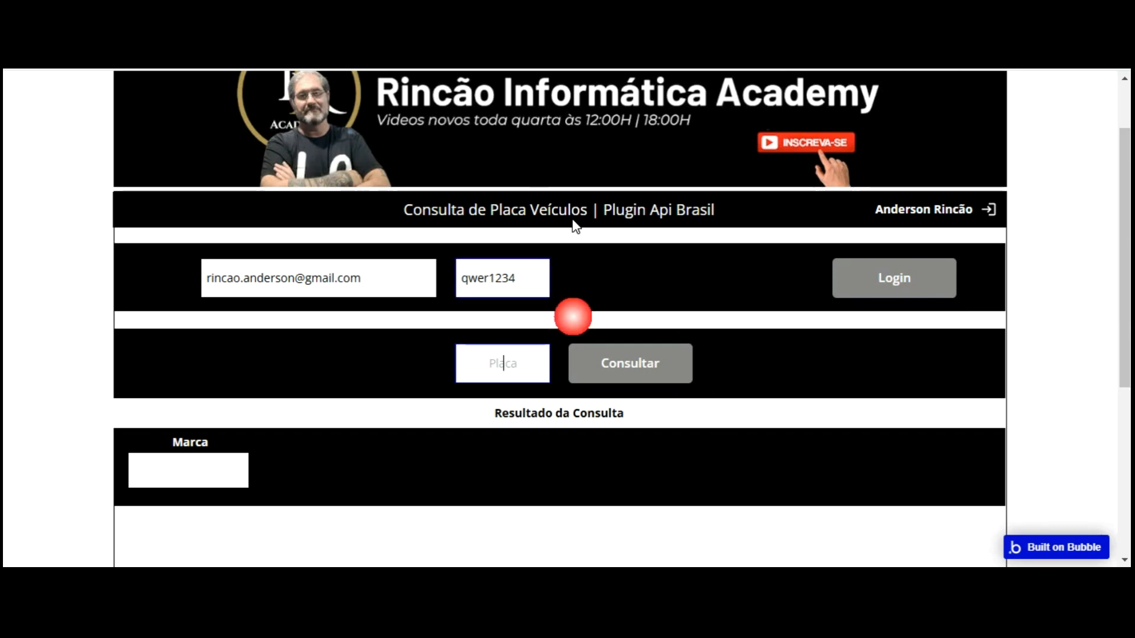
type("JMM7756")
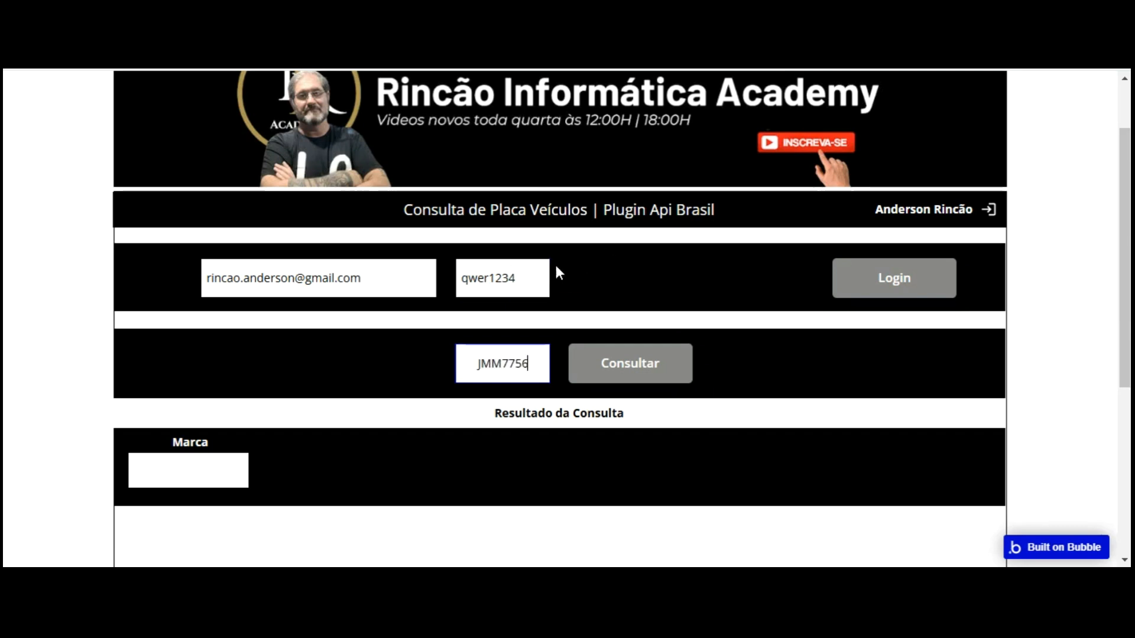
left_click(640, 361)
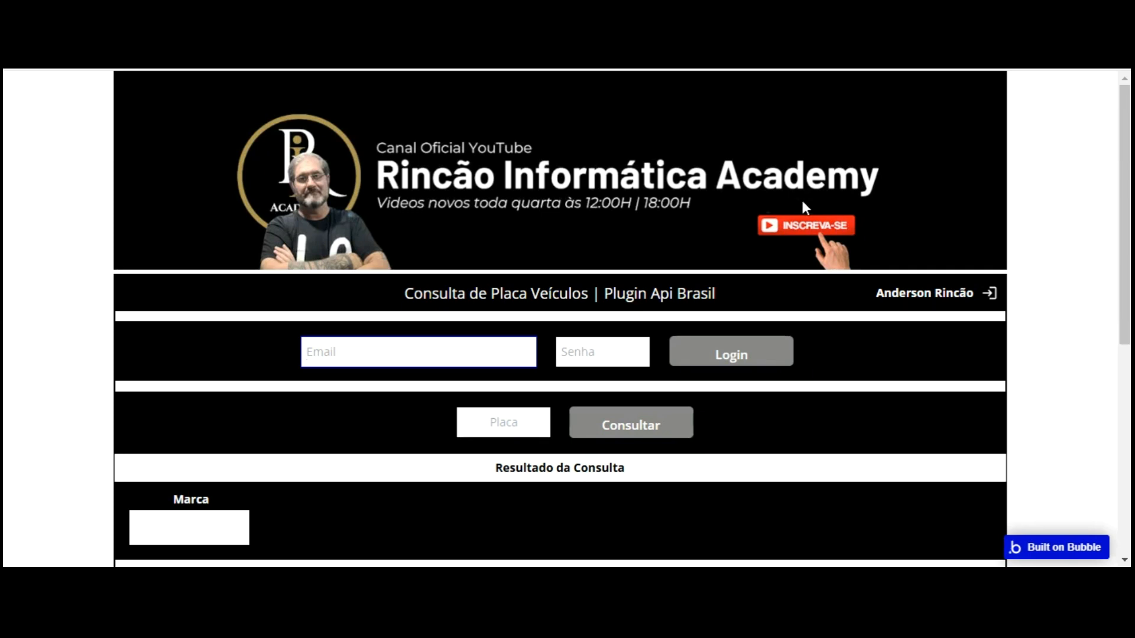
left_click(631, 327)
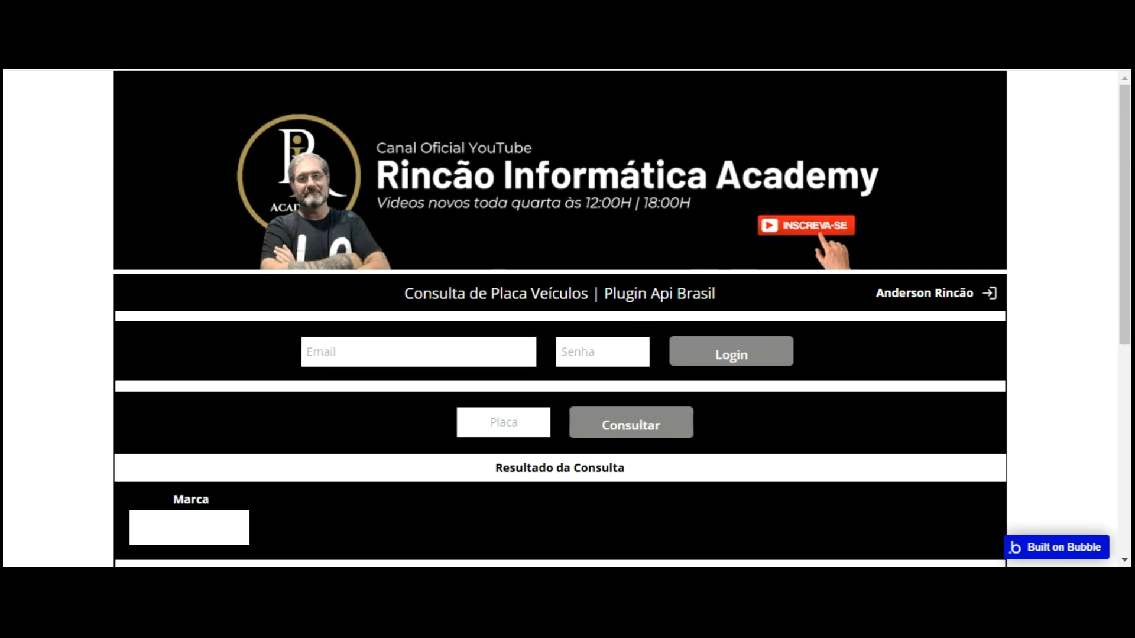
key("ctrl+shift+Tab")
double_click(729, 410)
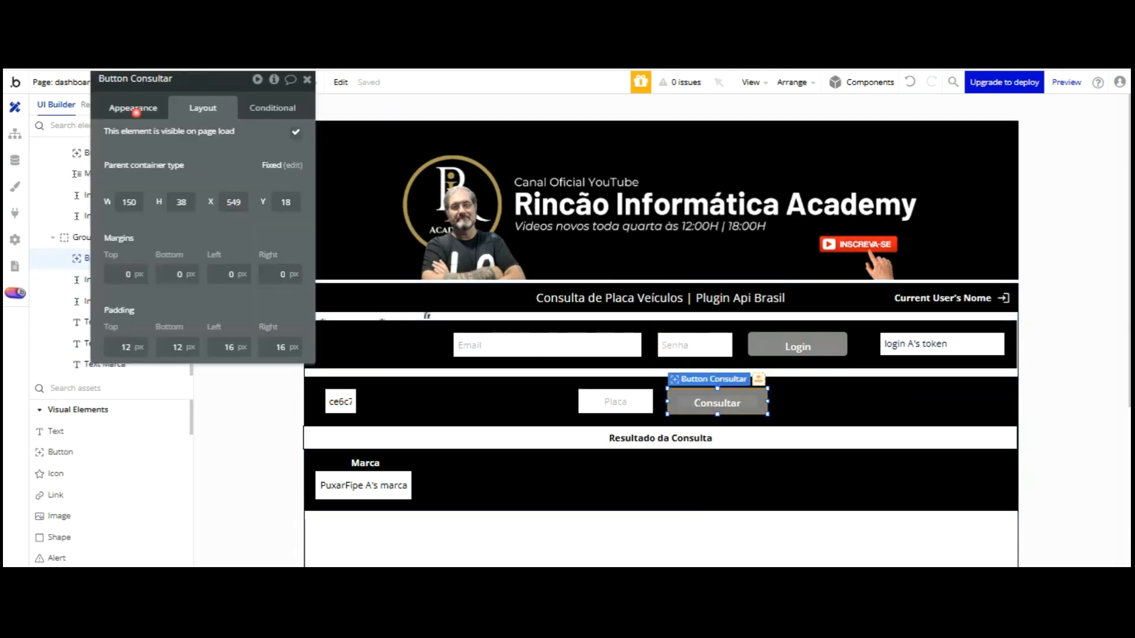
Build the Consultar-clicked workflow with limpar_states PuxarPlacadados A, then iniciar PuxarPlacadados A
left_click(134, 108)
left_click(202, 223)
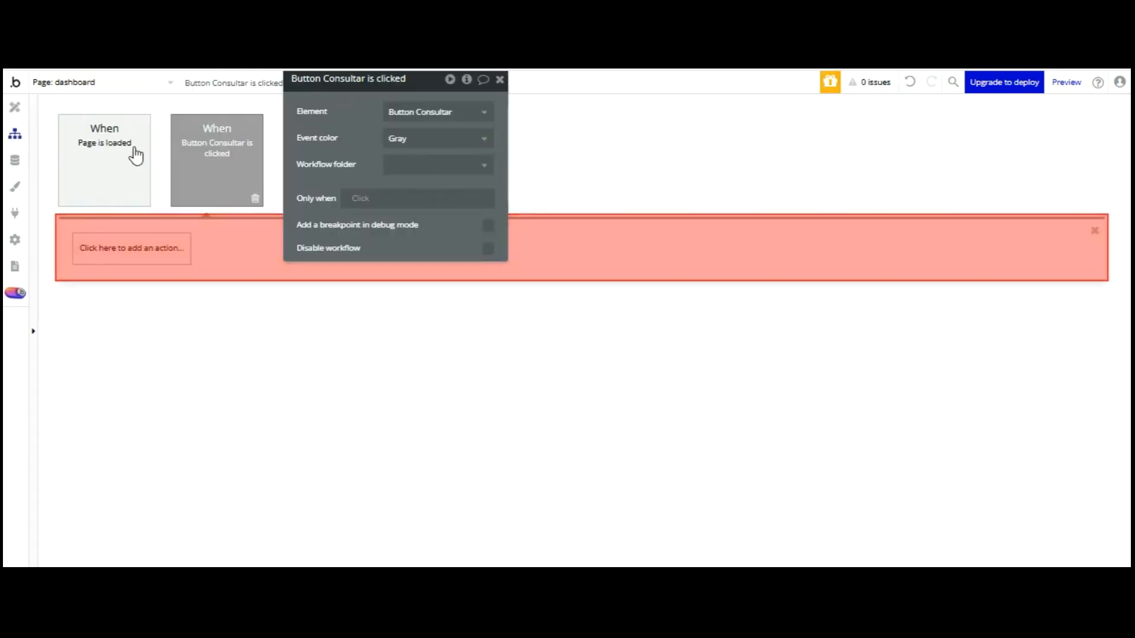
left_click(131, 248)
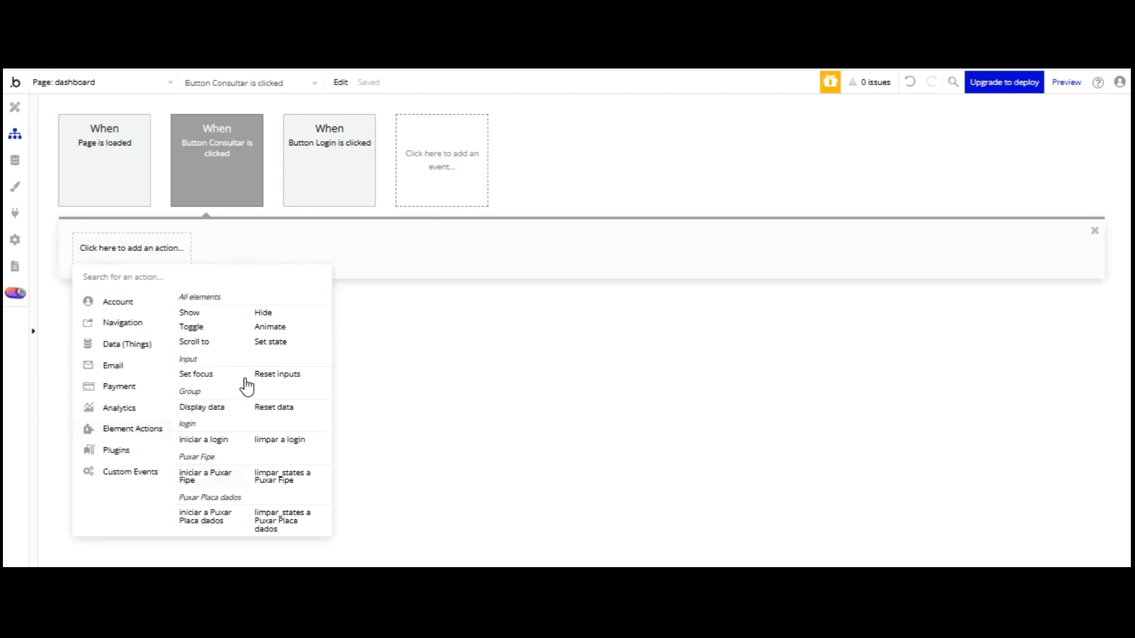
left_click(291, 519)
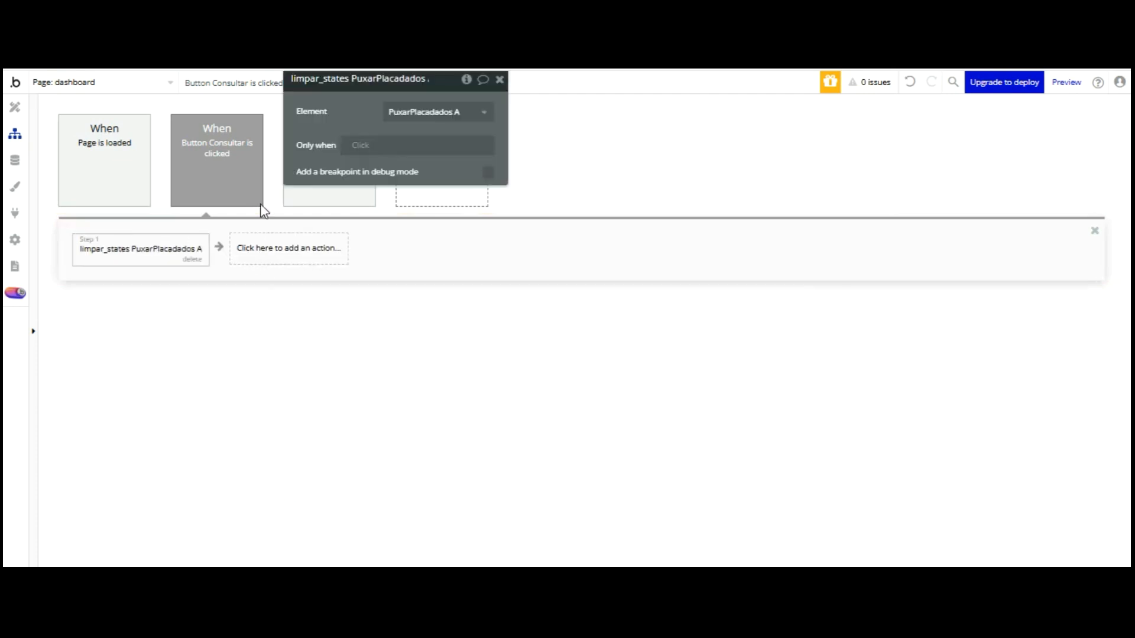
left_click(284, 244)
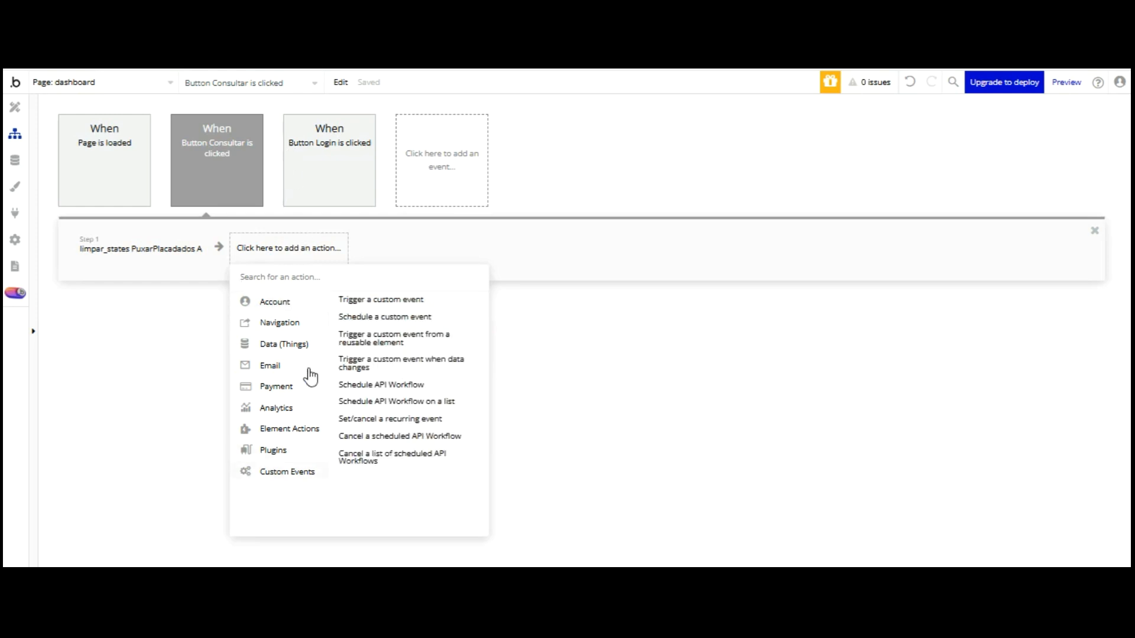
mouse_move(290, 429)
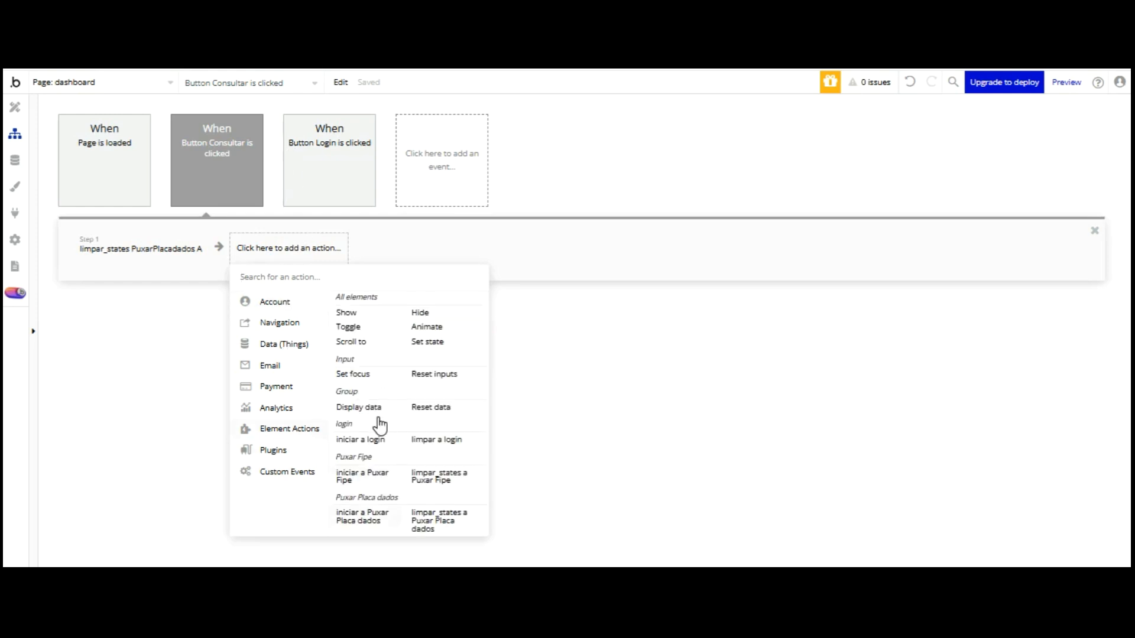
left_click(363, 517)
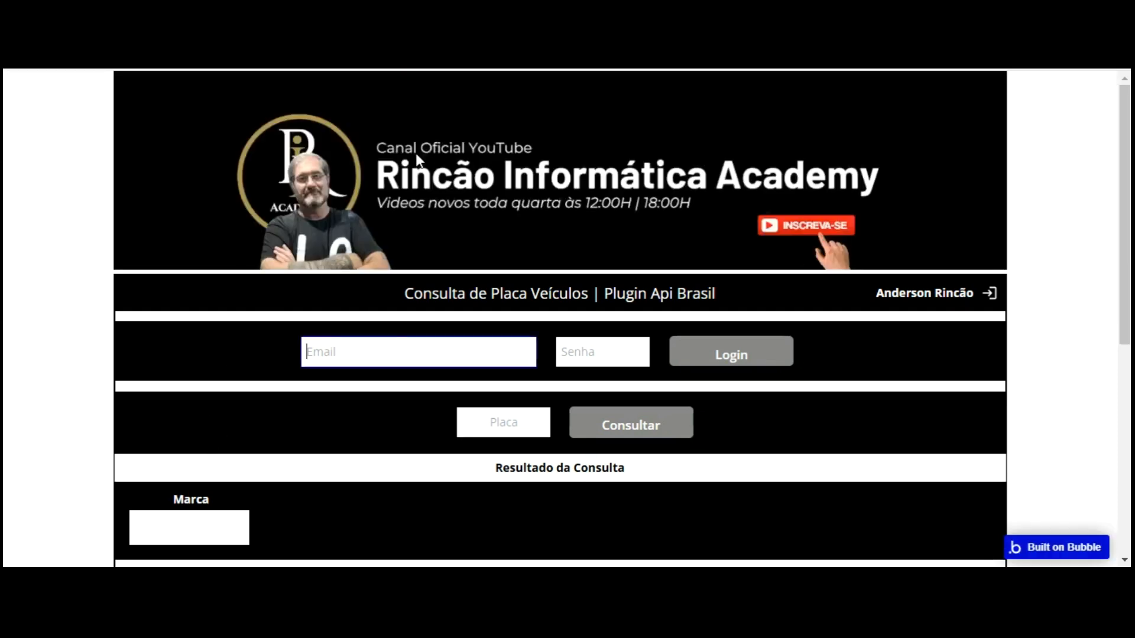
Log in to the preview with the account e-mail and password
left_click(390, 356)
key("Tab")
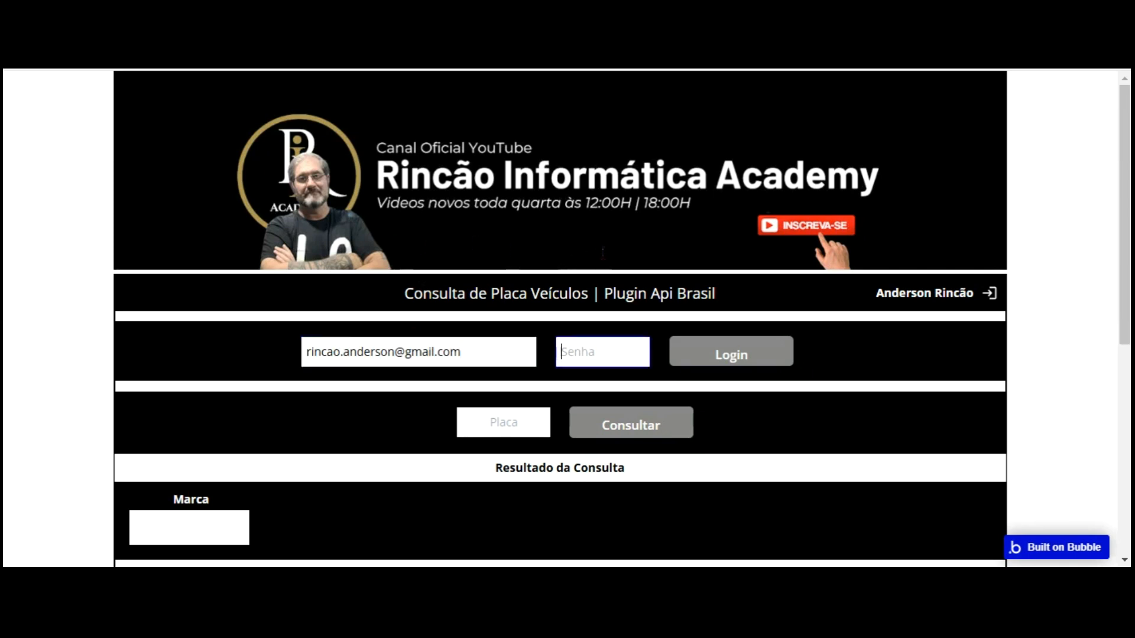
left_click(679, 354)
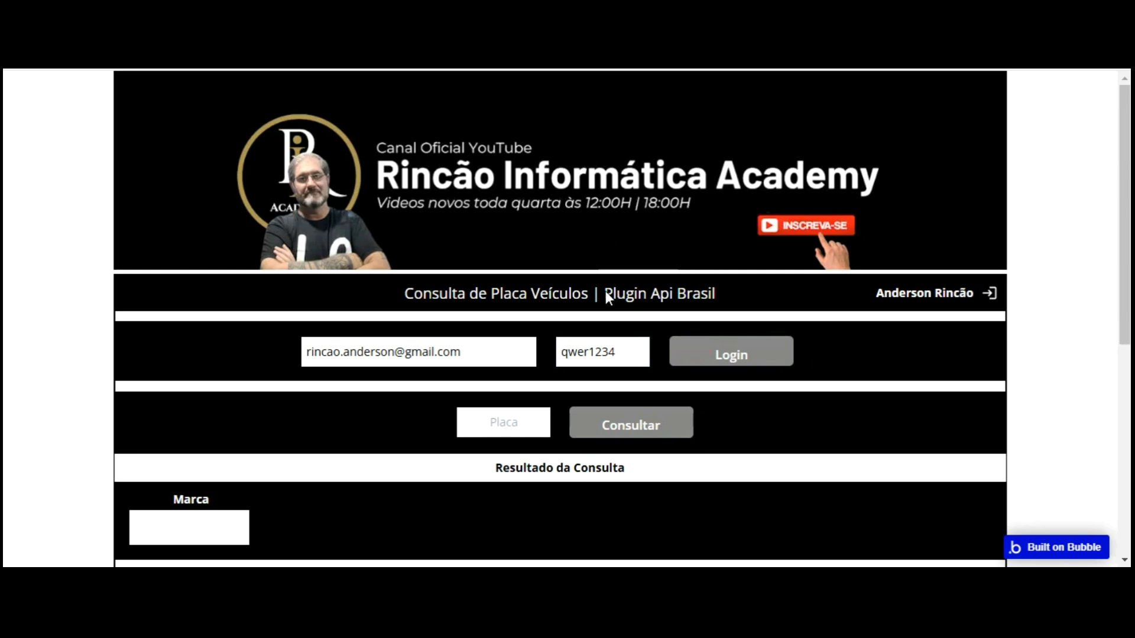
left_click(506, 422)
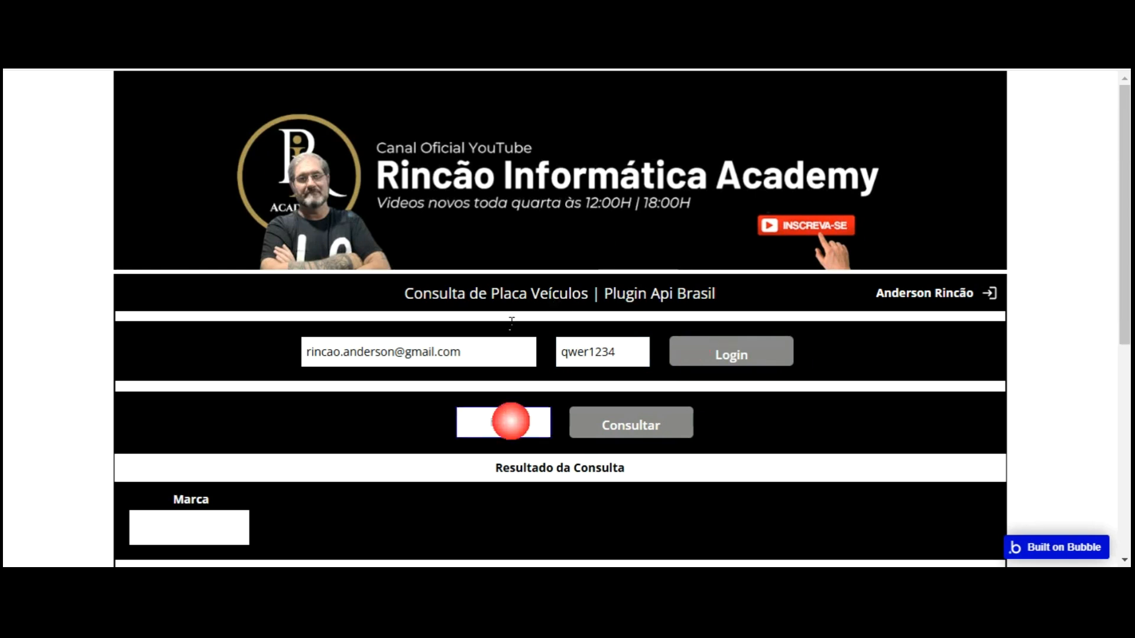
type("NEO9640")
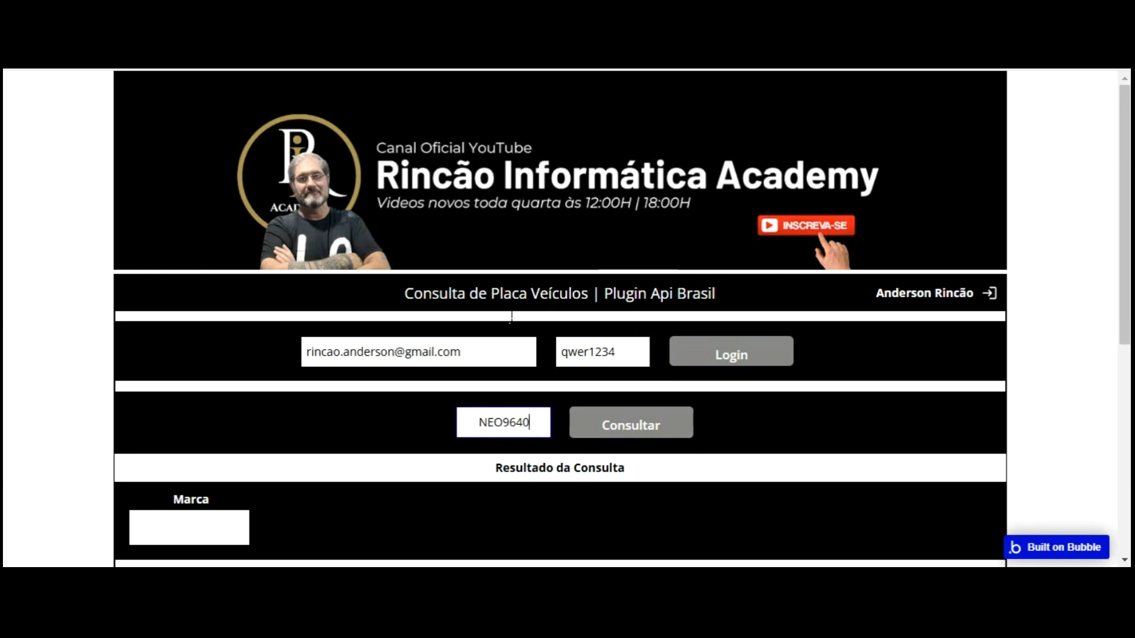
left_click(622, 419)
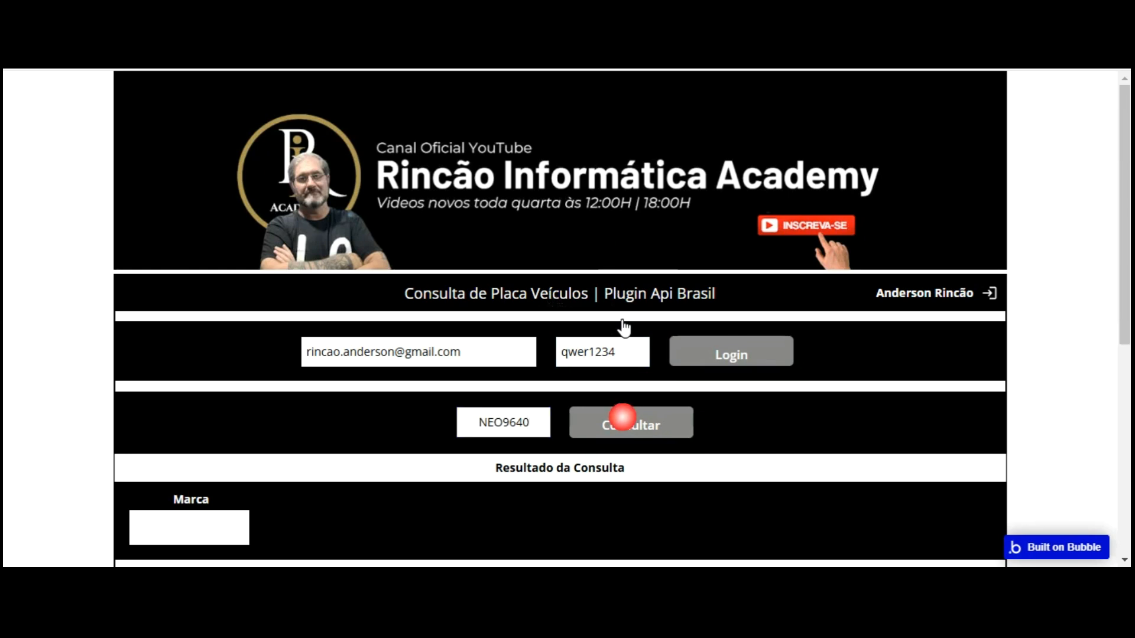
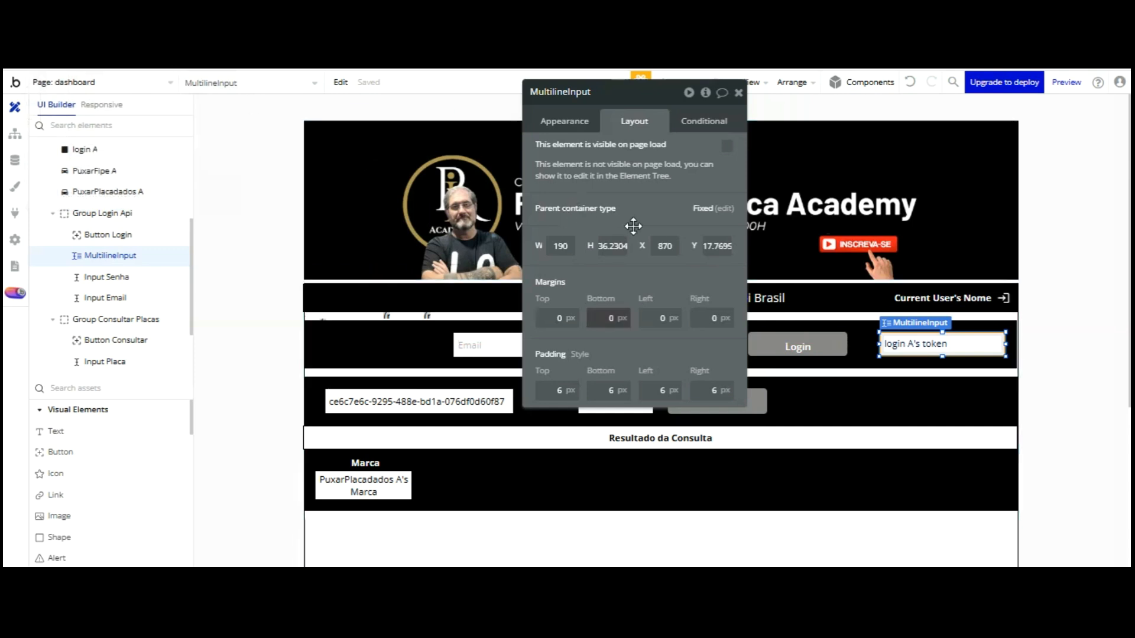
Set the Login button's top, bottom, left and right padding all to 0 px
left_click(775, 342)
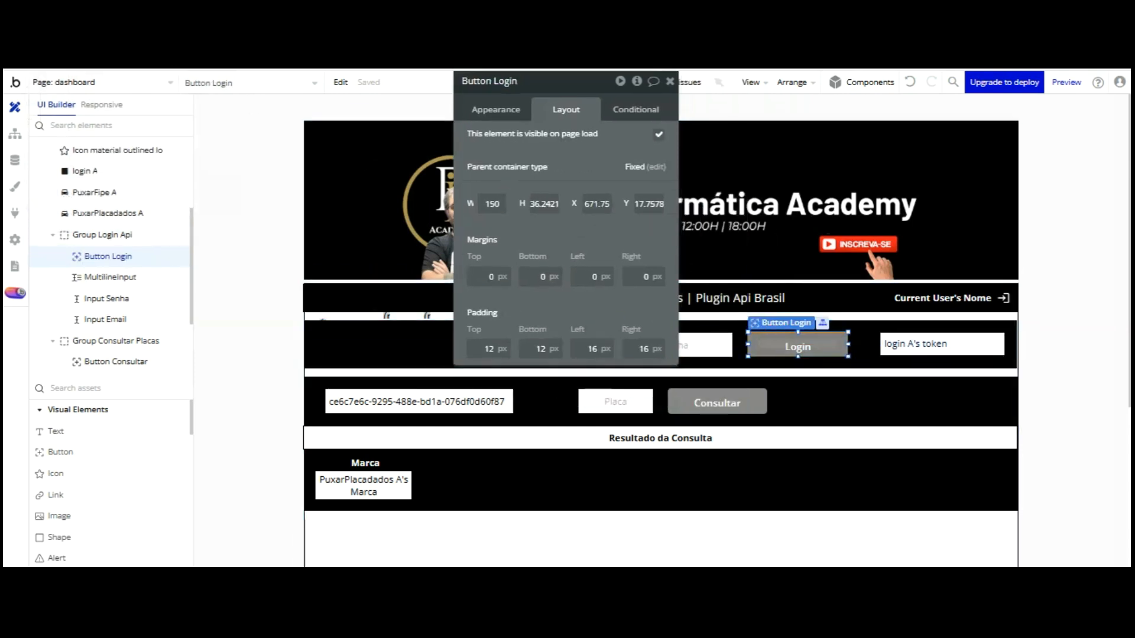
left_click_drag(490, 347, 533, 284)
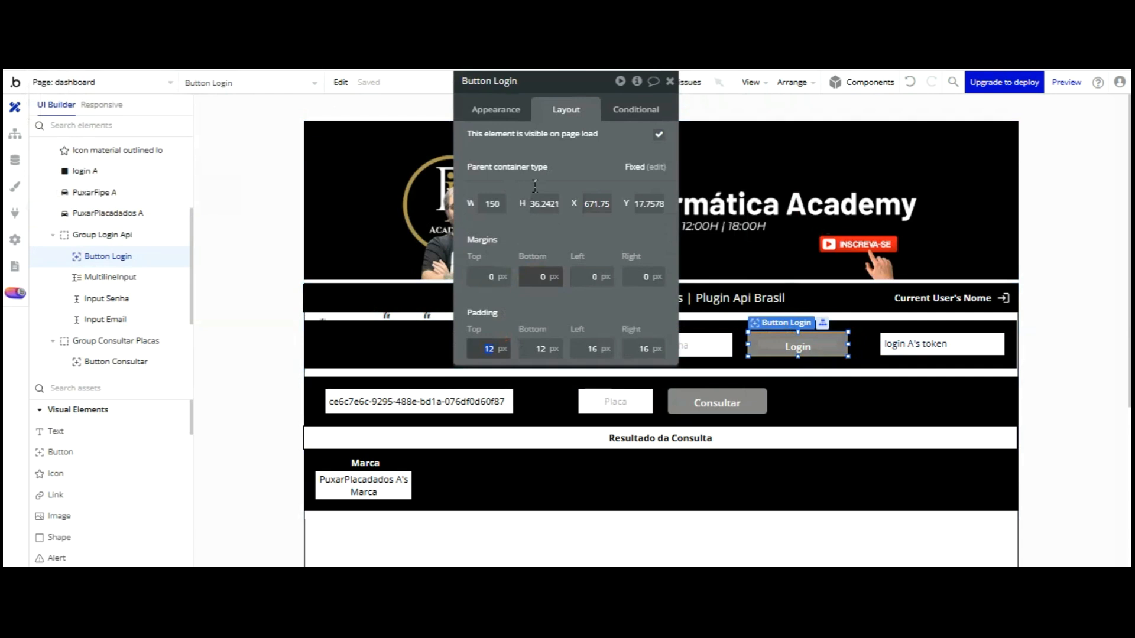
key("Return")
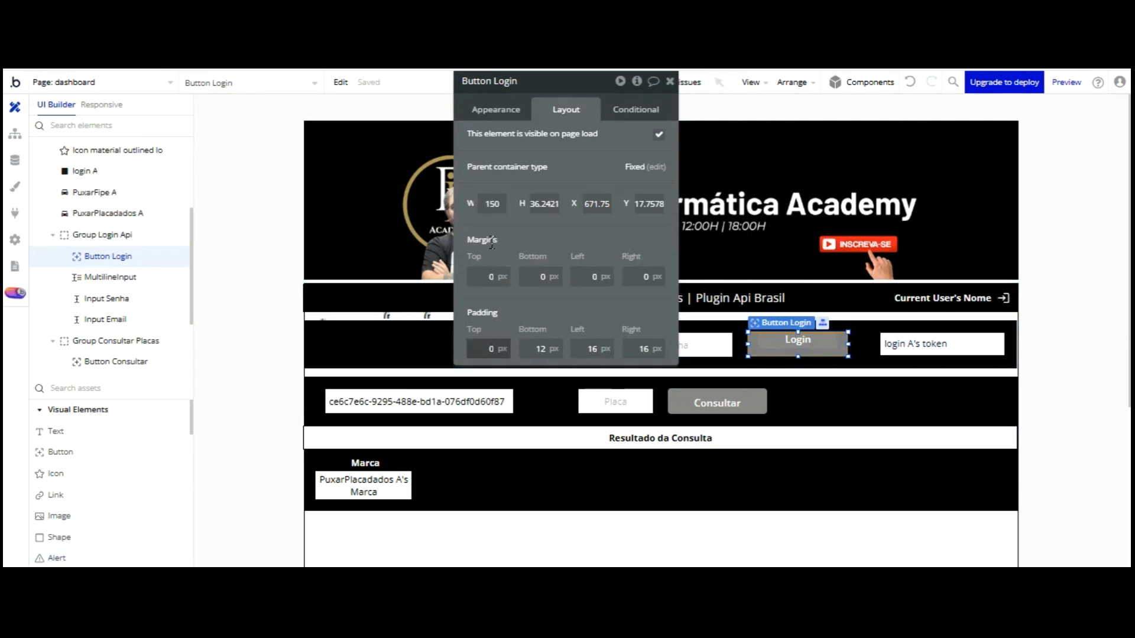
key("Tab")
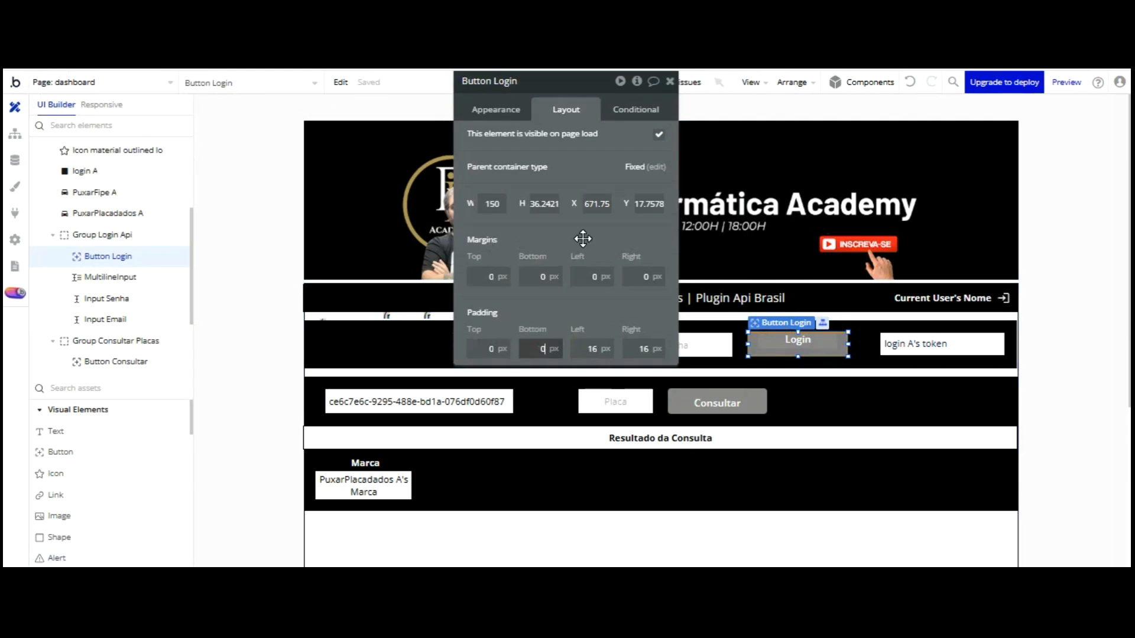
type("0")
key("Return")
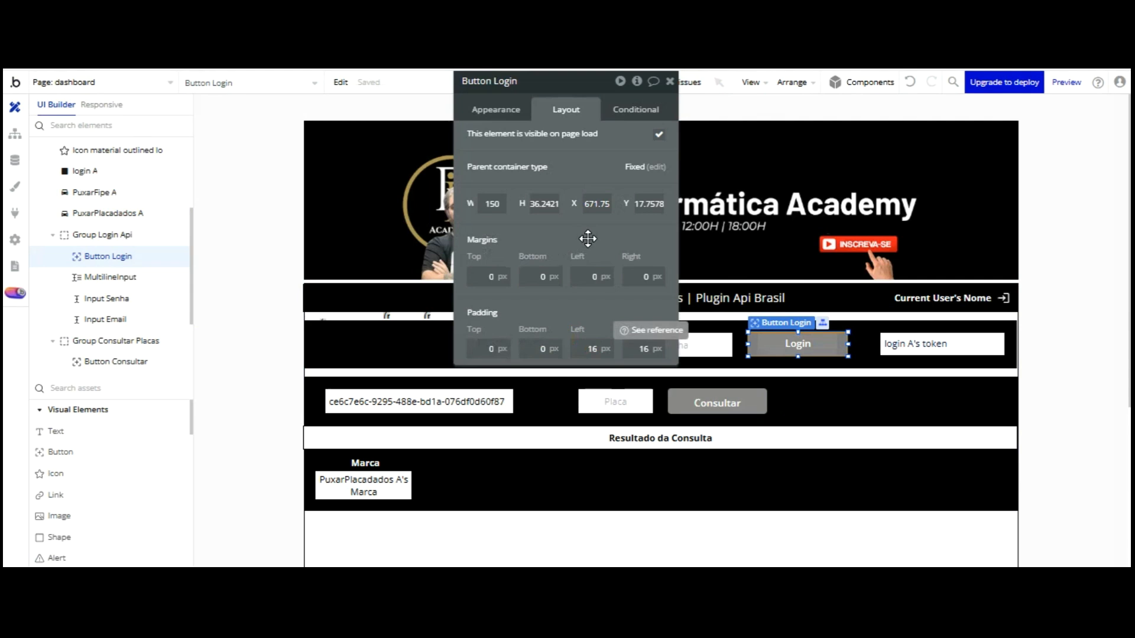
key("Tab")
key("Return")
key("Tab")
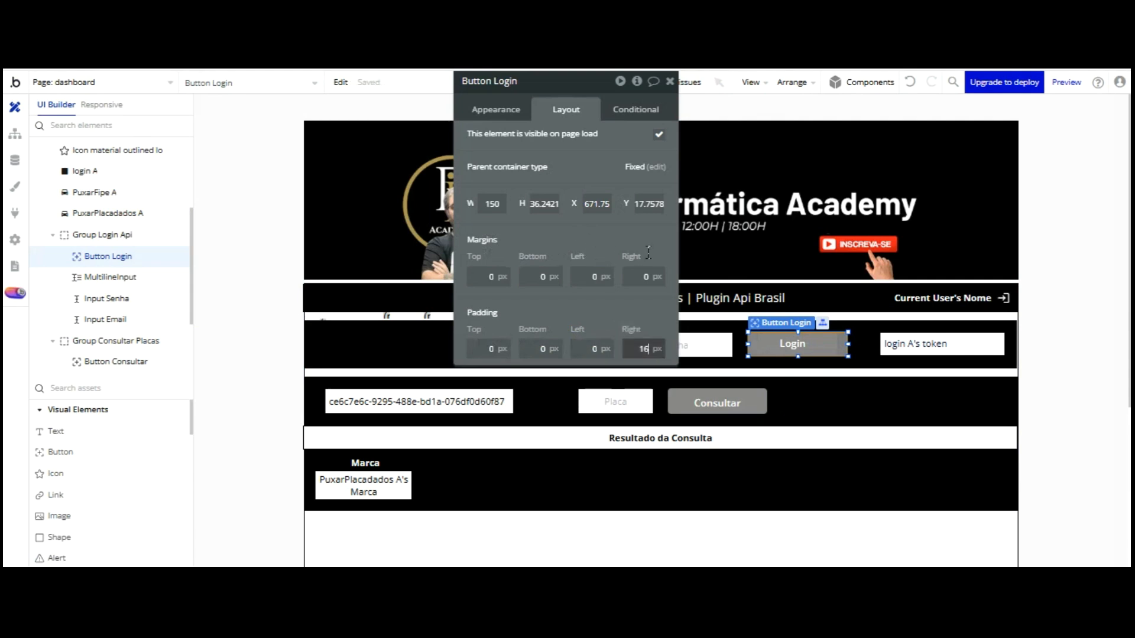
type("0")
key("Return")
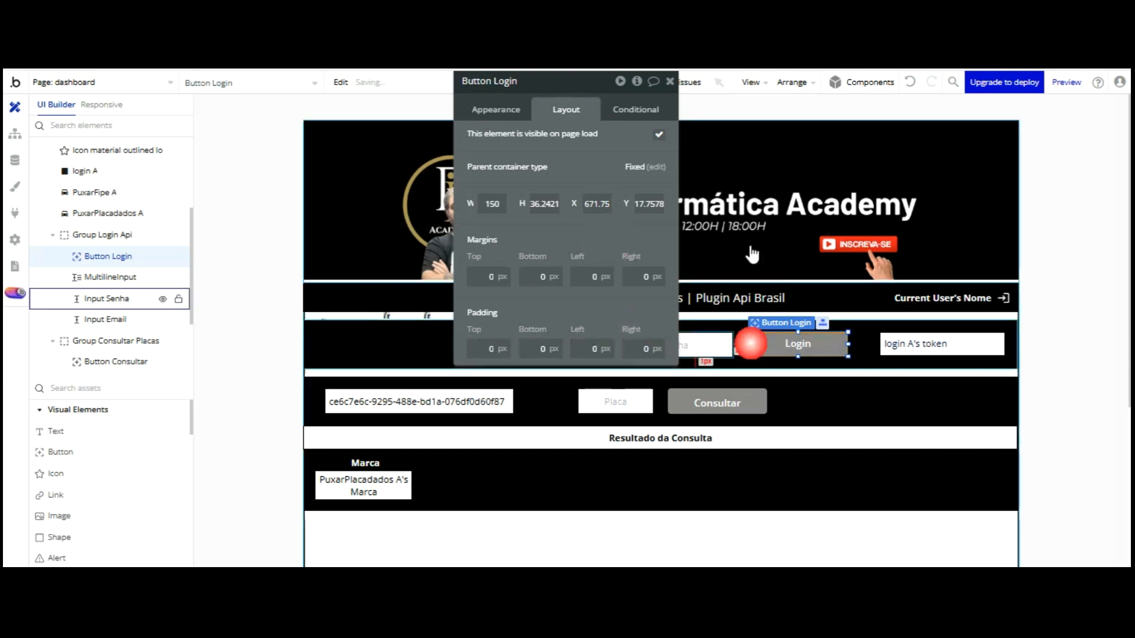
left_click(495, 110)
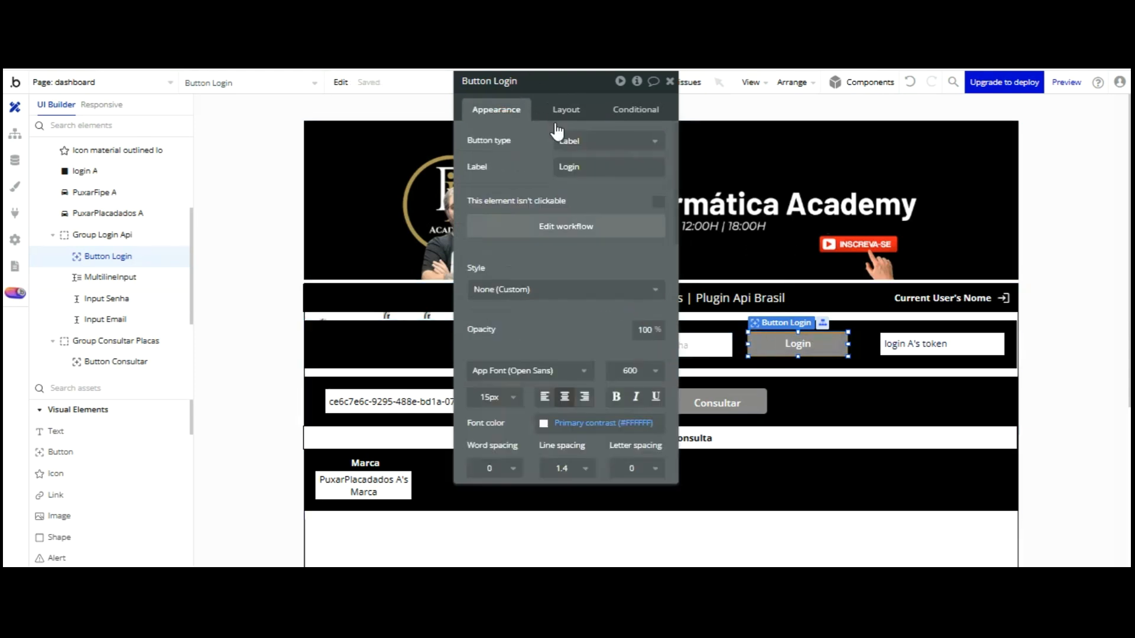
From the Login click workflow, install the Alert Toast Message Notify · BEP plugin
left_click(565, 226)
left_click(286, 247)
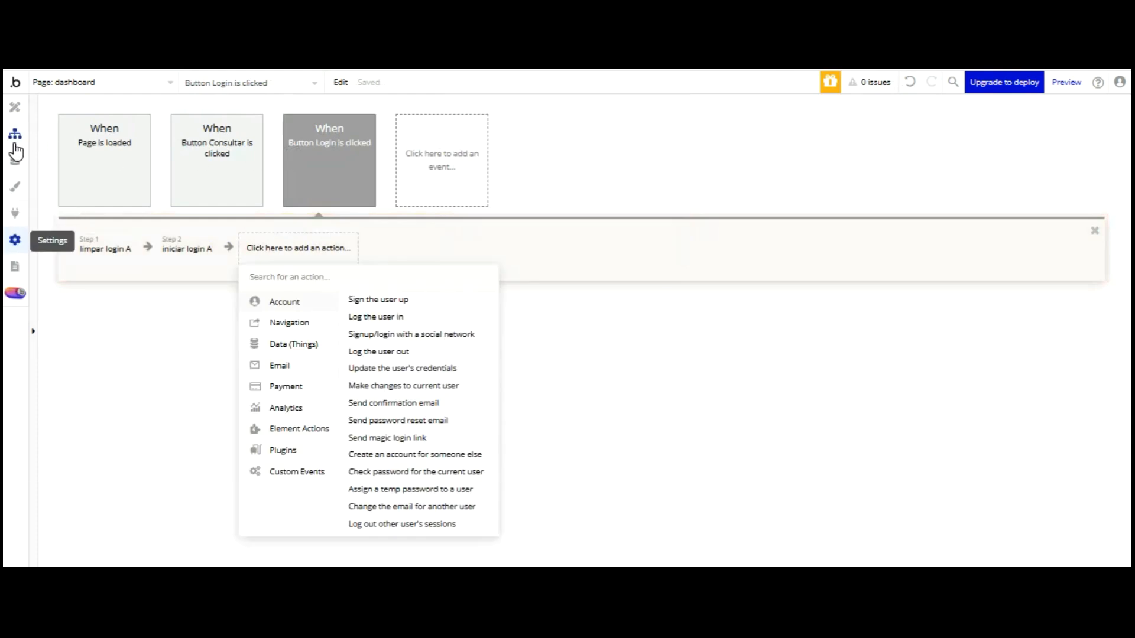
left_click(15, 212)
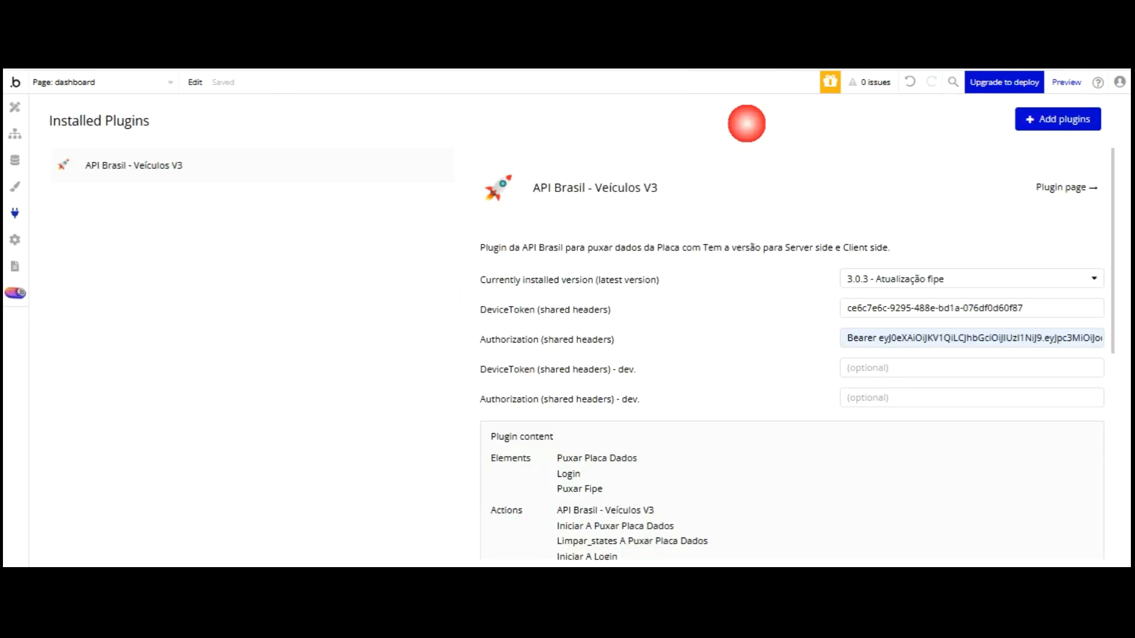
left_click(1057, 119)
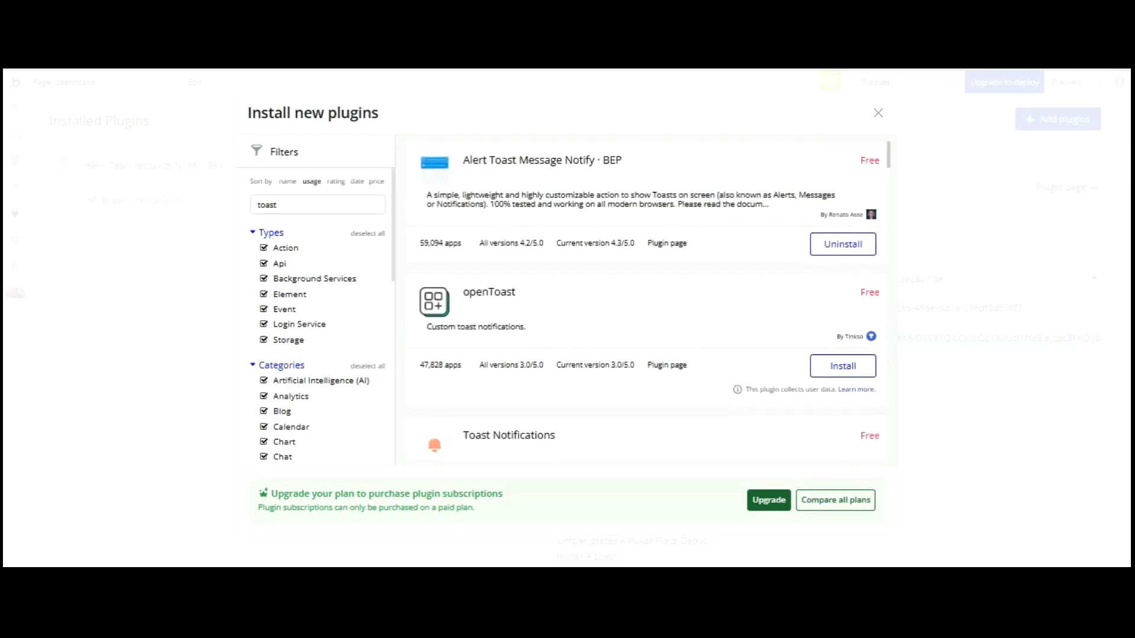
left_click(878, 112)
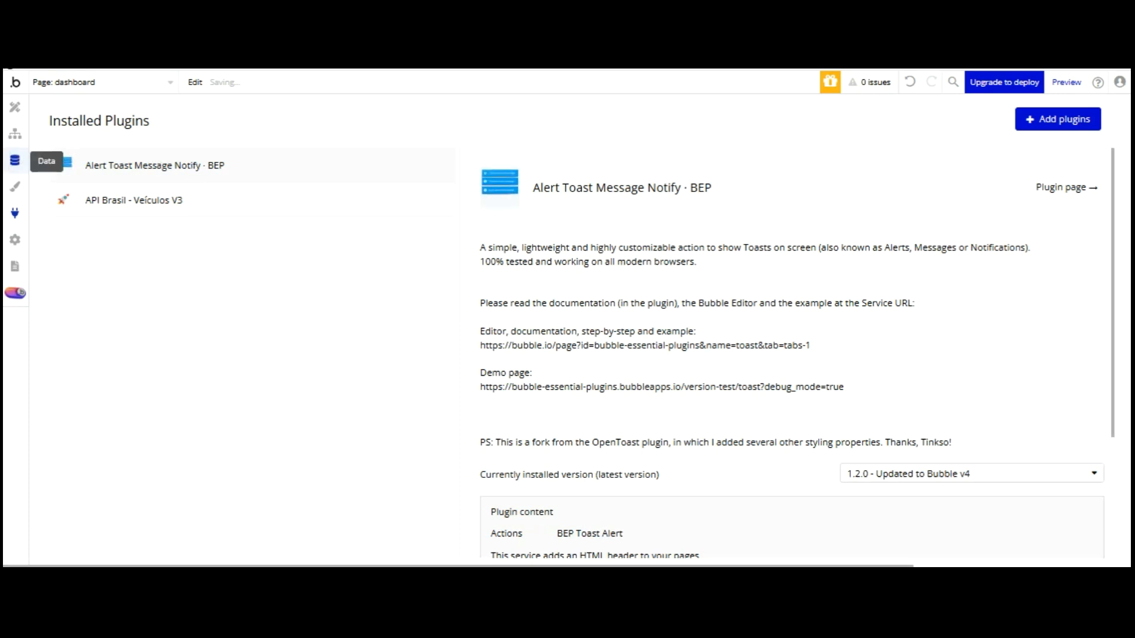
left_click(14, 134)
left_click(298, 248)
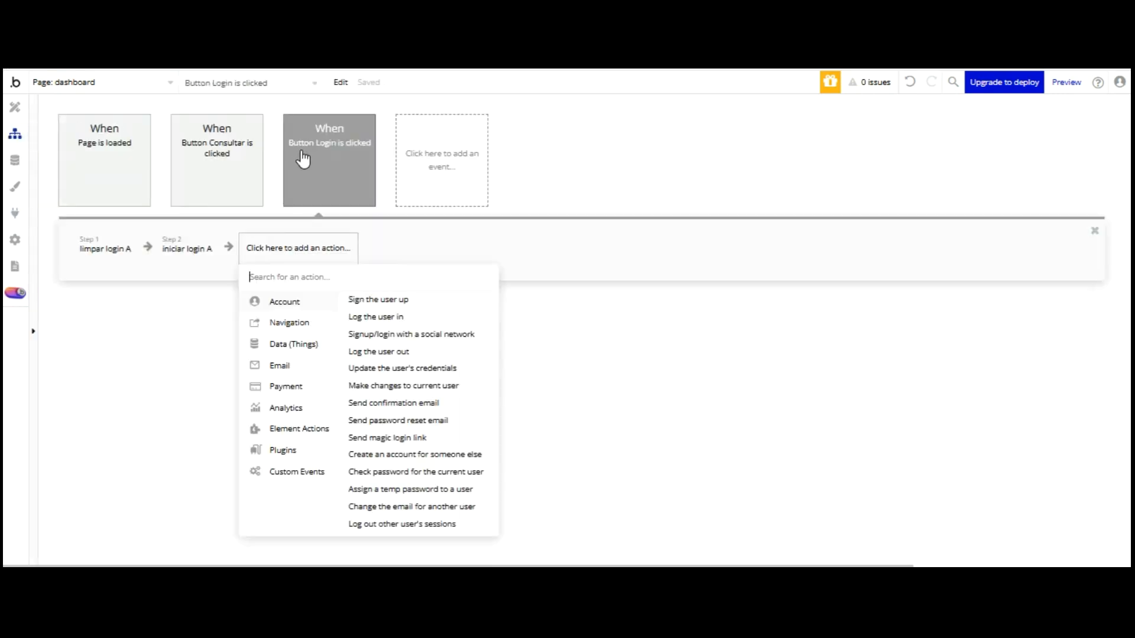
Add a BEP Toast Alert step saying 'Login Efetuado Com Sucesso!' with a green Success background
type("bep")
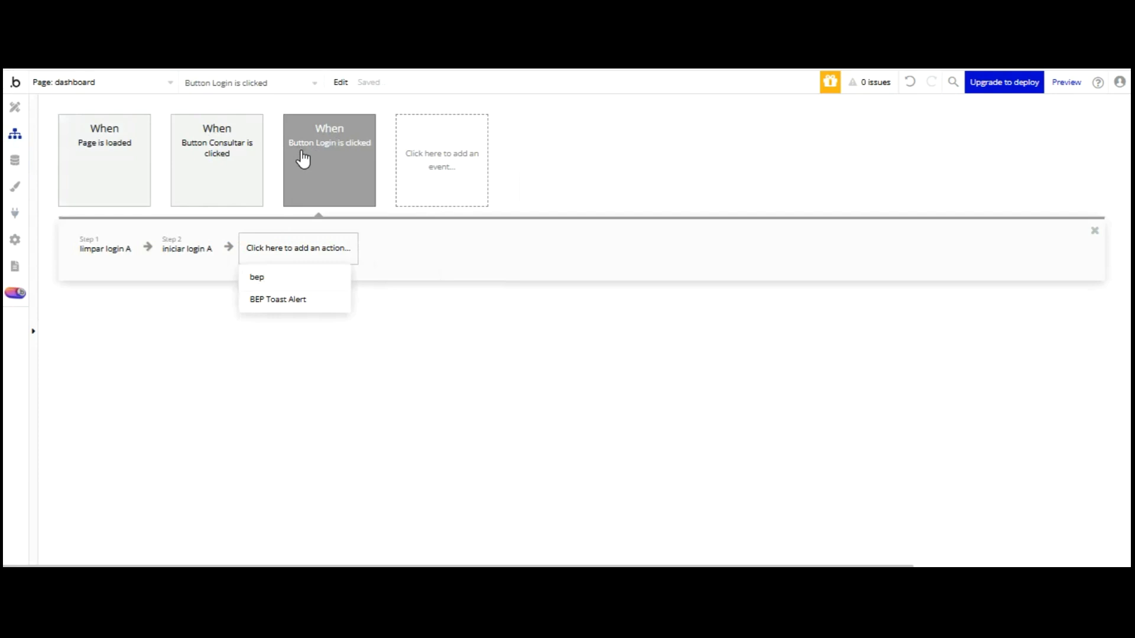
left_click(295, 299)
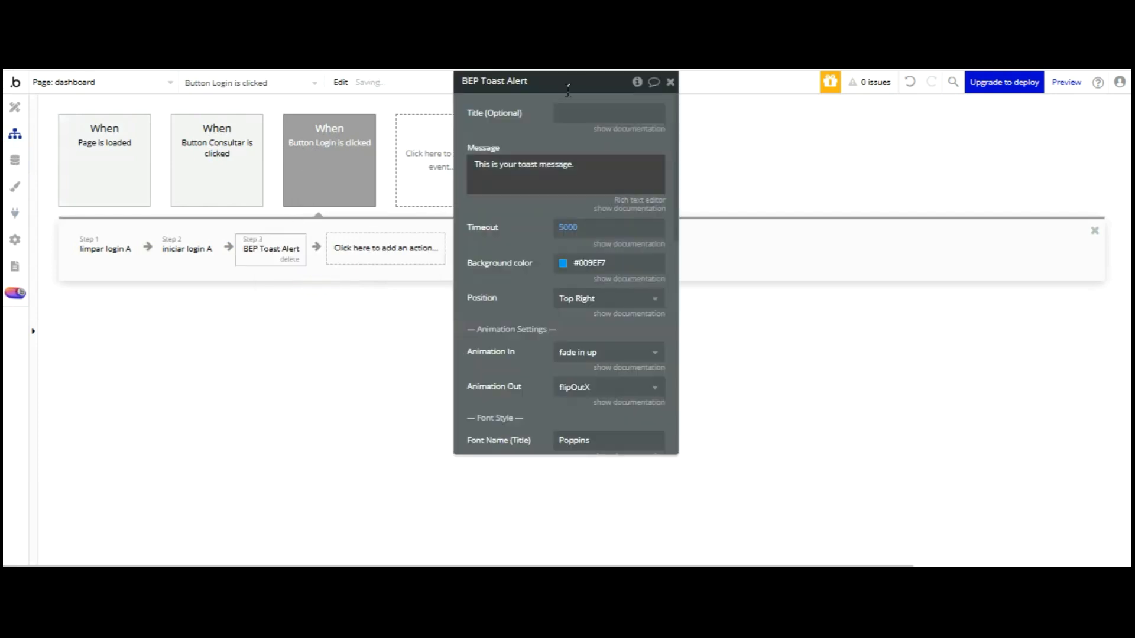
type("Login Efetuado Com Sucesso")
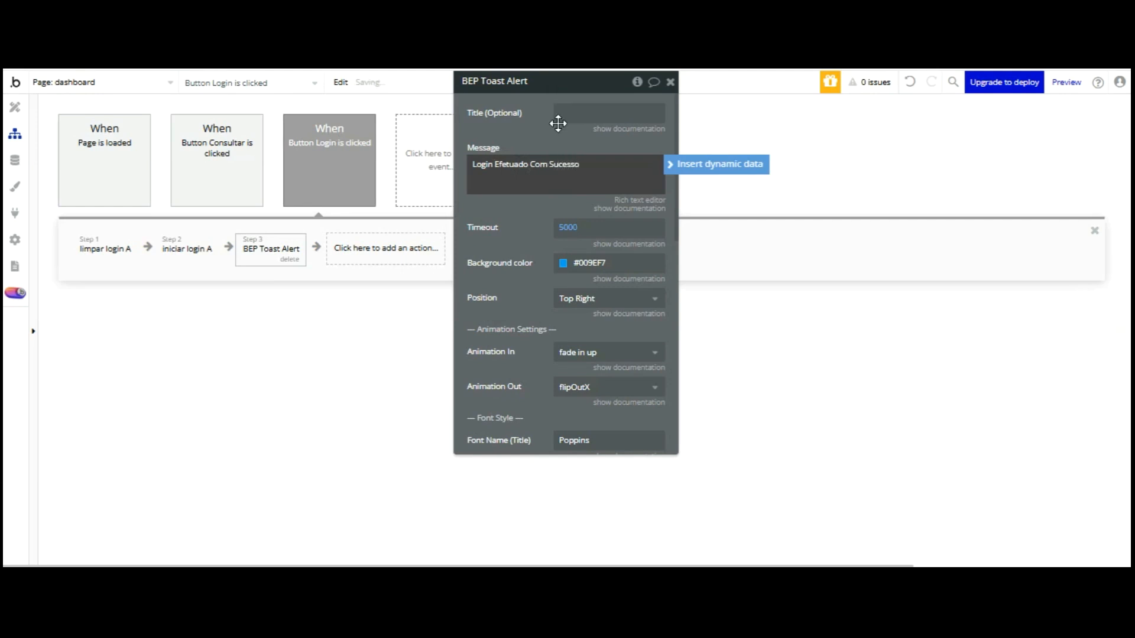
key("Tab")
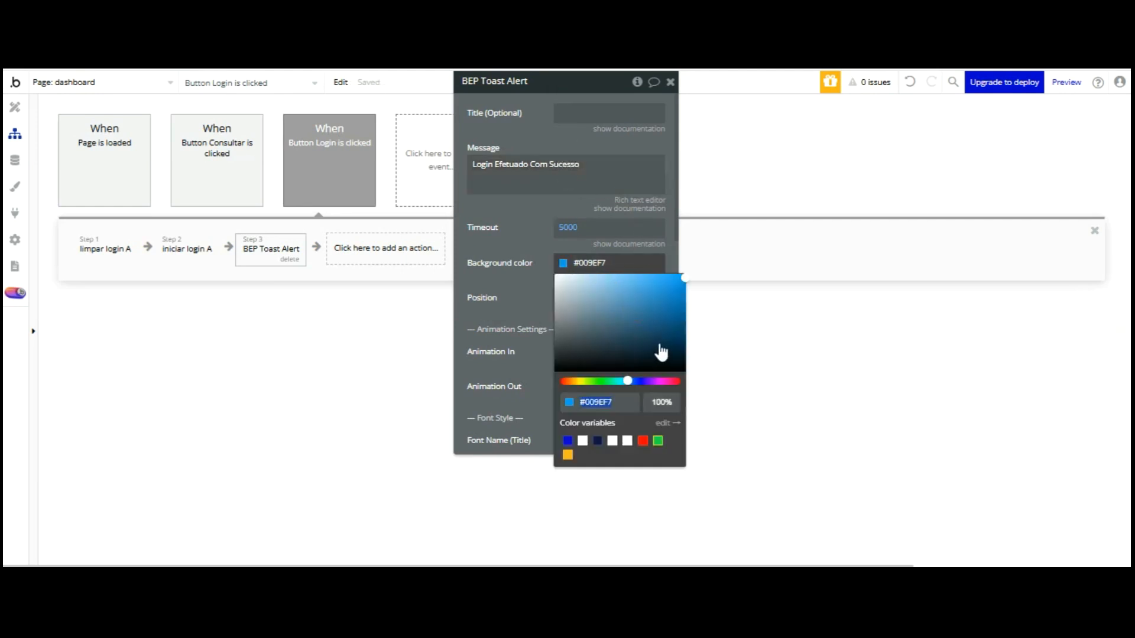
left_click(657, 440)
Give the toast a 2500 ms timeout and an 18 px message font size
left_click(571, 229)
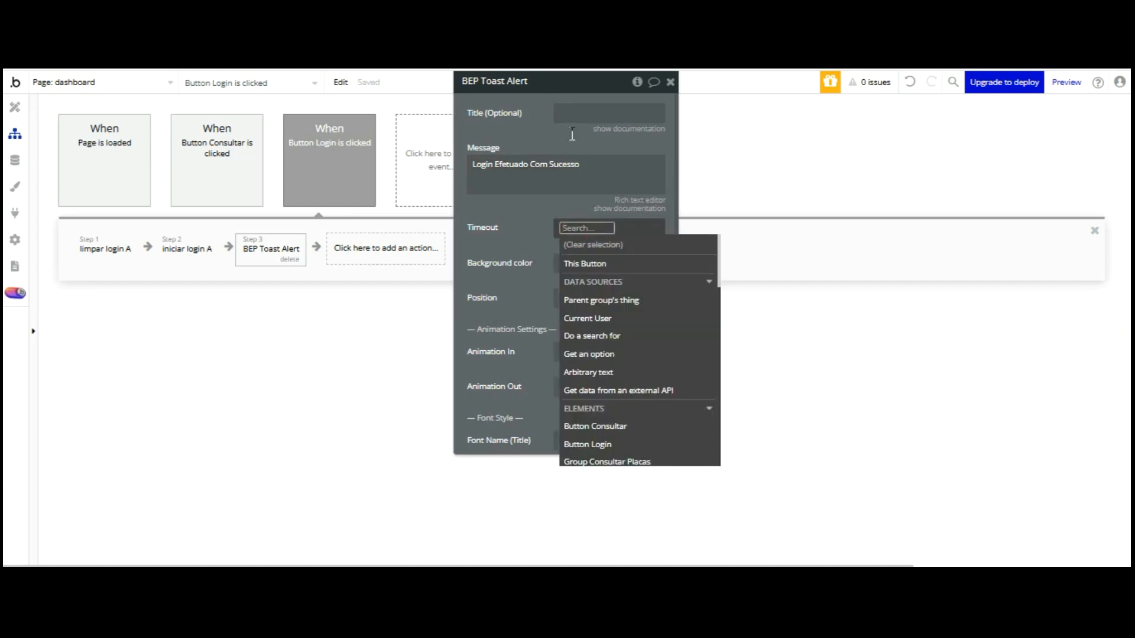
type("2500")
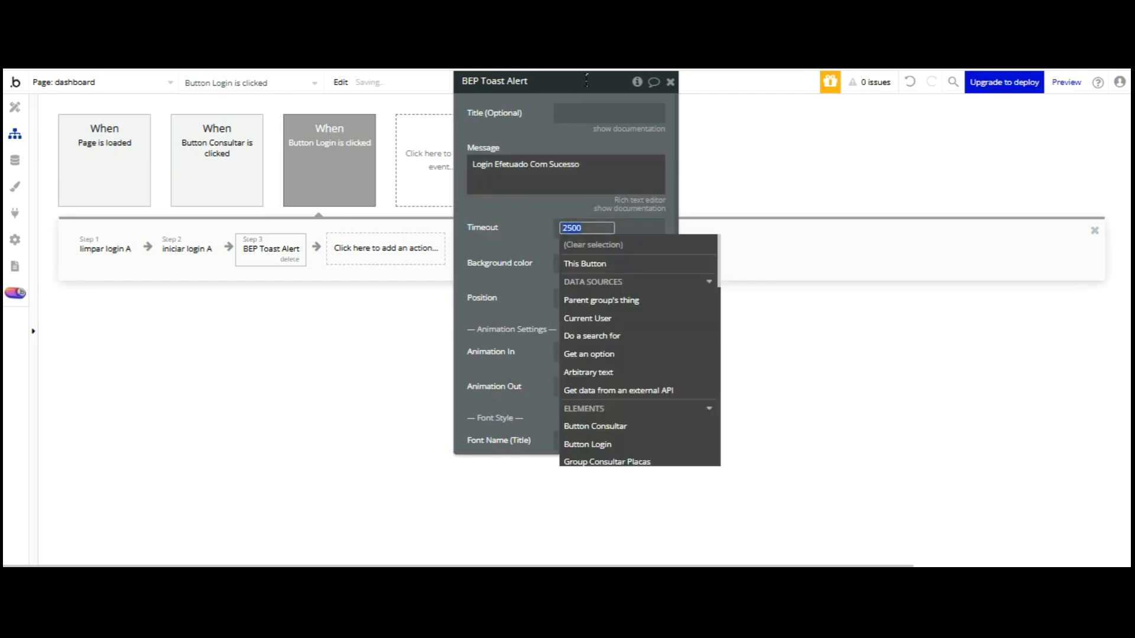
left_click(585, 169)
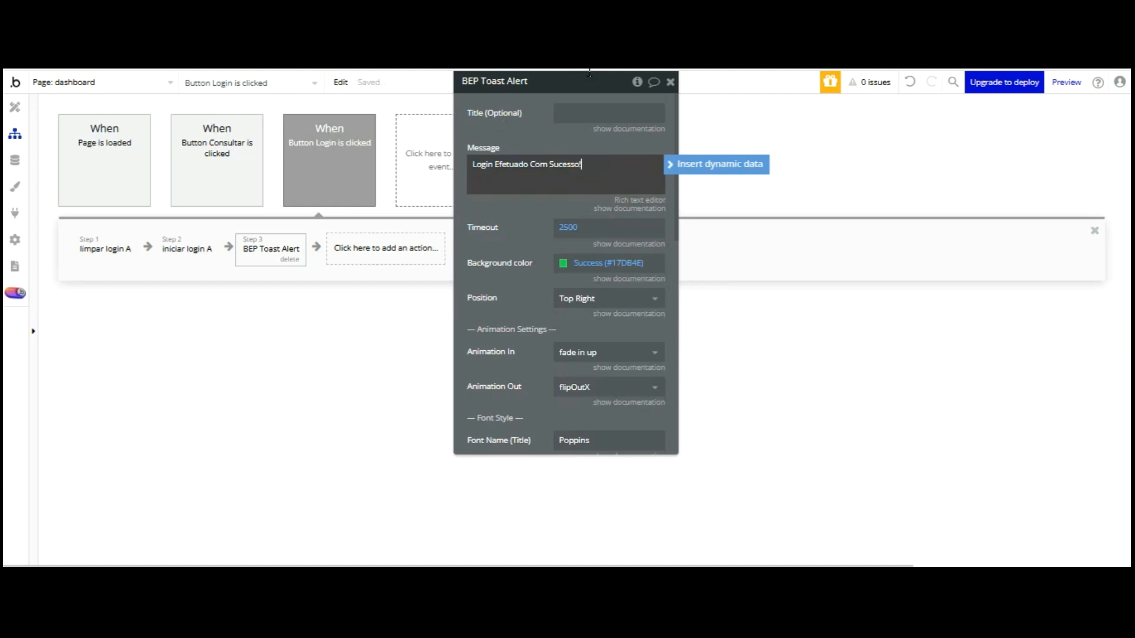
left_click(591, 299)
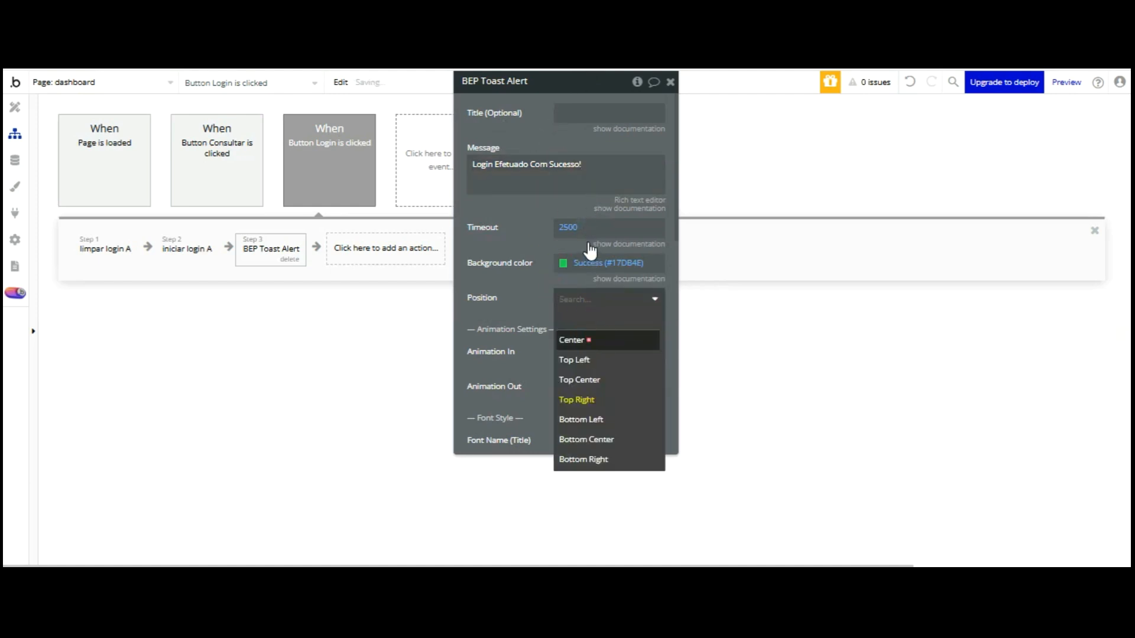
left_click(589, 251)
scroll(527, 190, "down", 5)
left_click(566, 285)
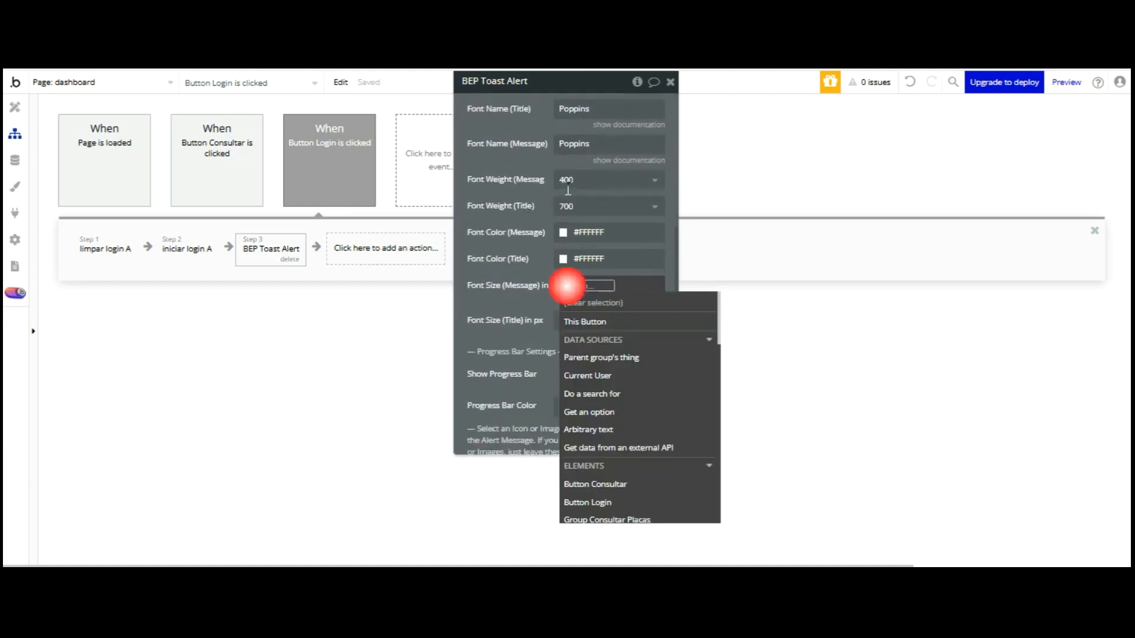
type("18")
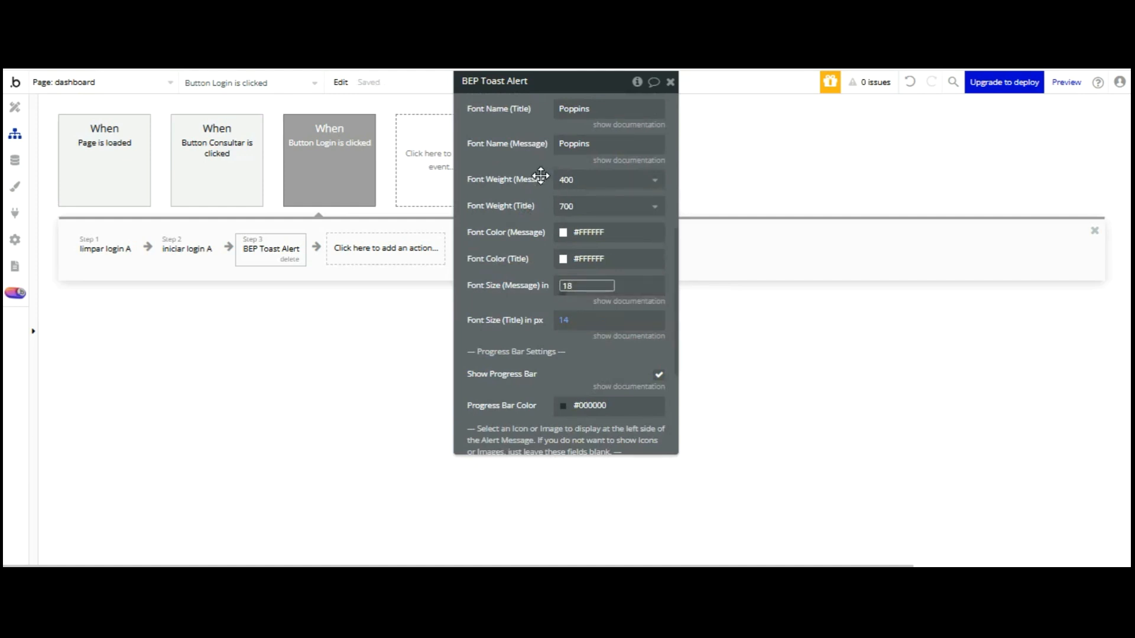
left_click(541, 274)
left_click(541, 273)
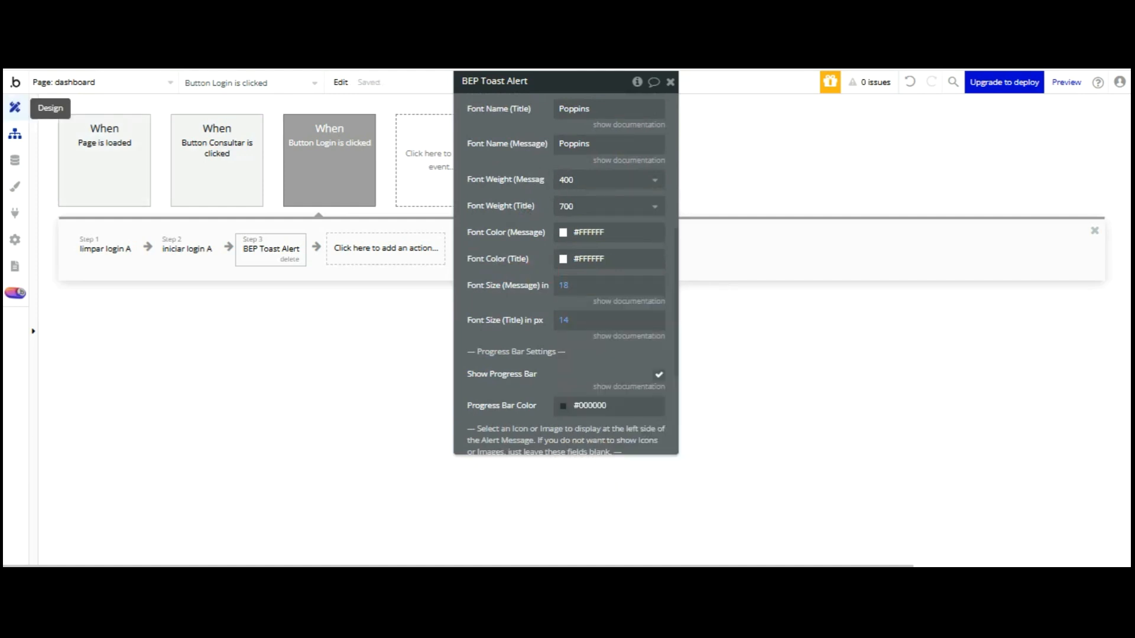
left_click(15, 107)
Paste copies of the Marca result text and place them across the result row
left_click_drag(504, 201, 156, 154)
left_click(365, 462)
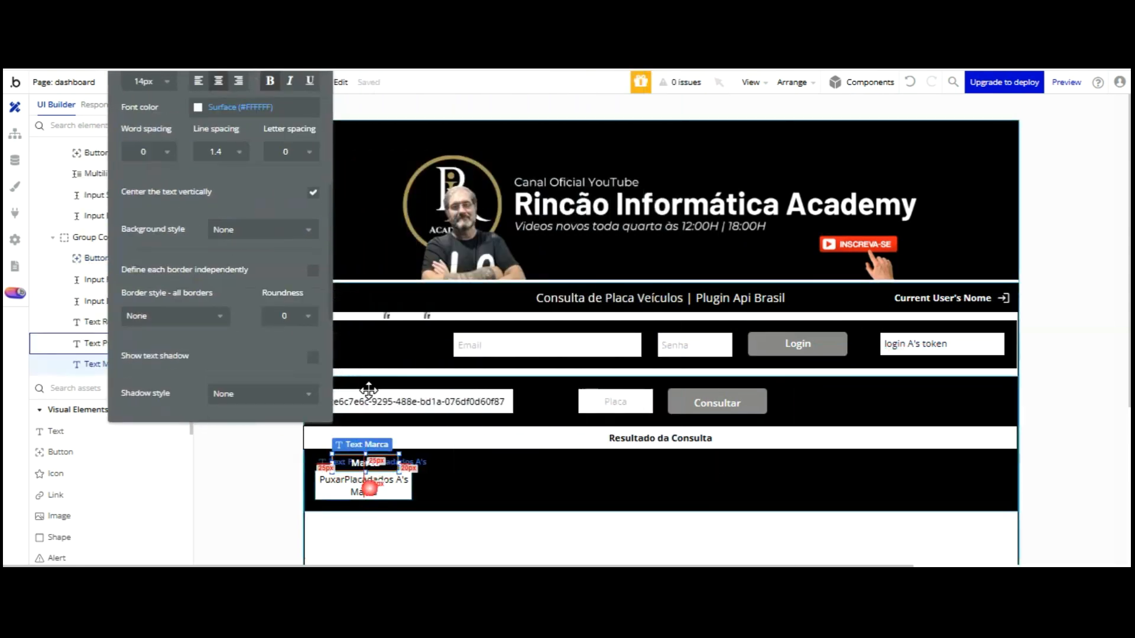
left_click(365, 487, "shift")
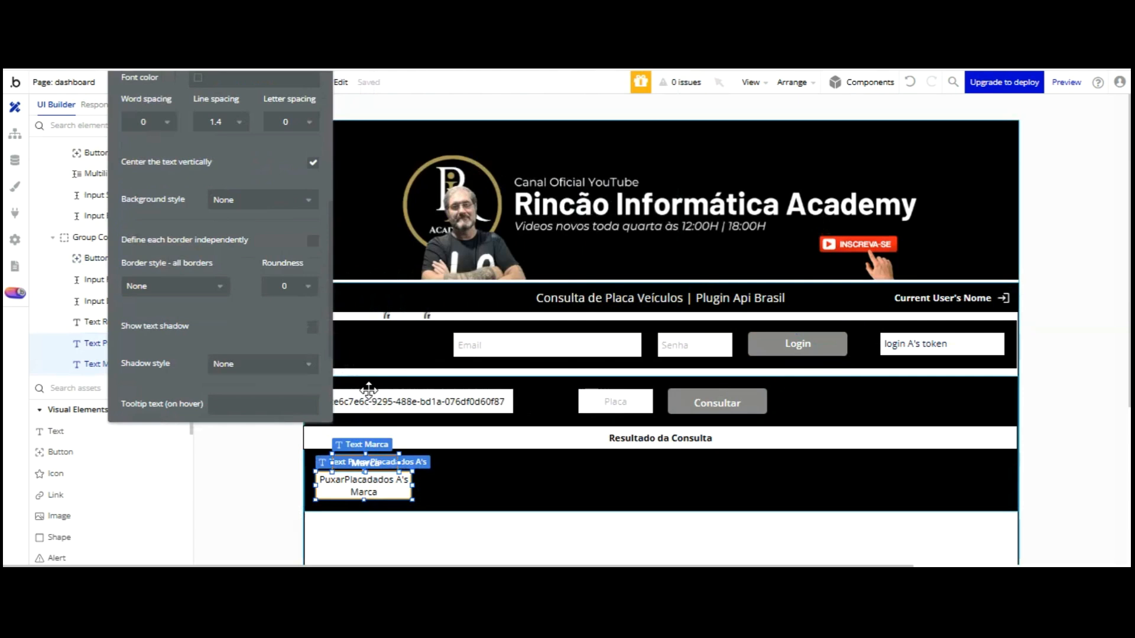
key("ctrl+v")
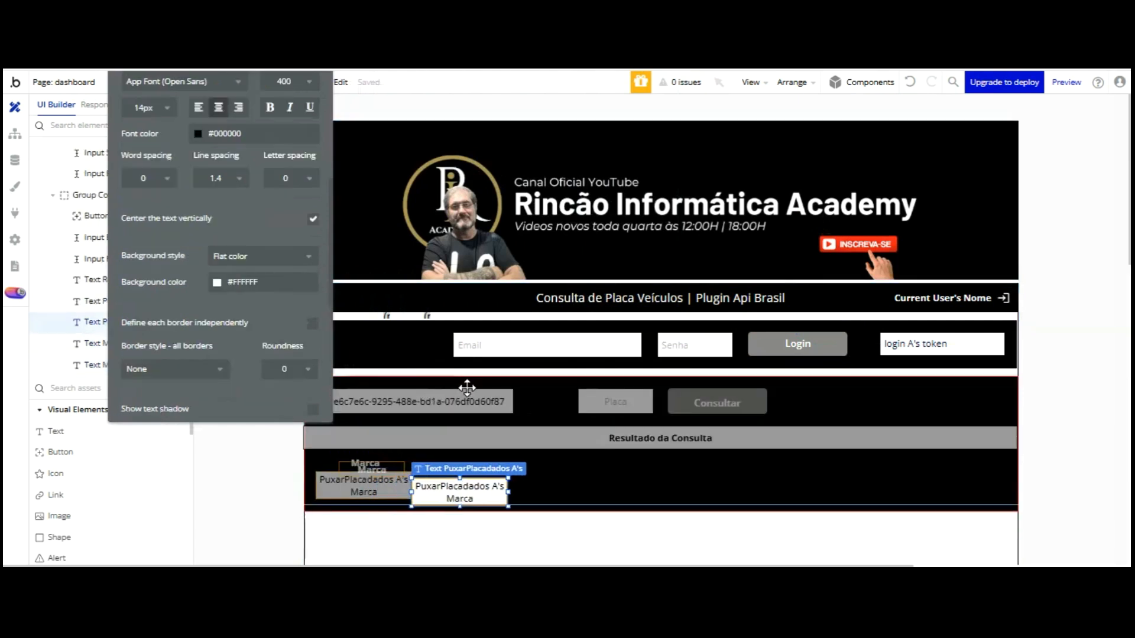
left_click(481, 481)
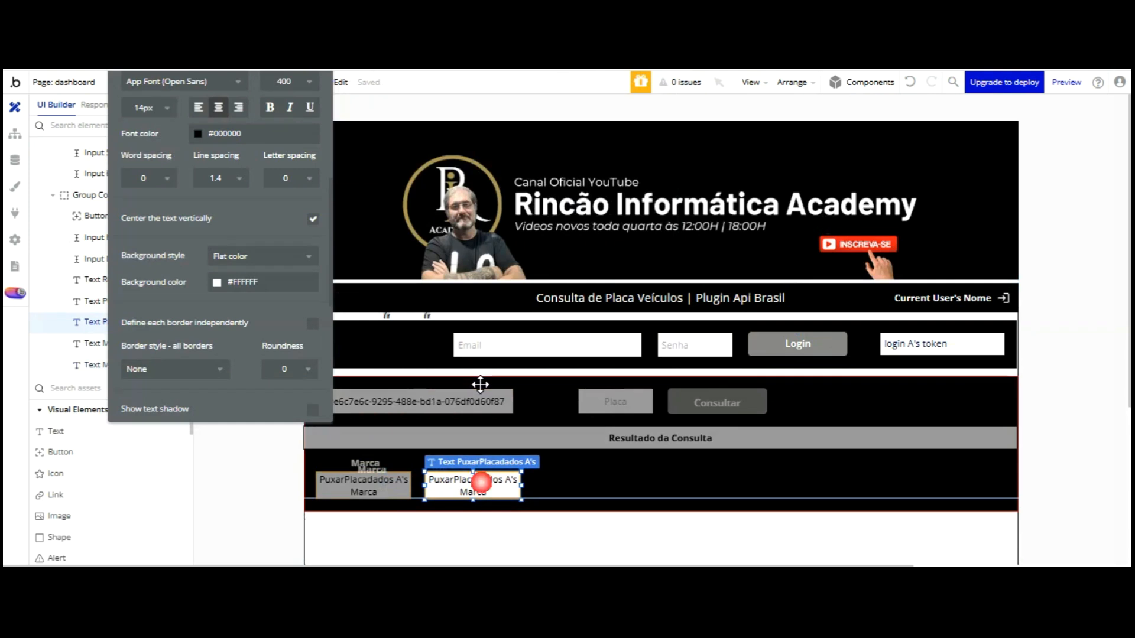
key("ctrl+v")
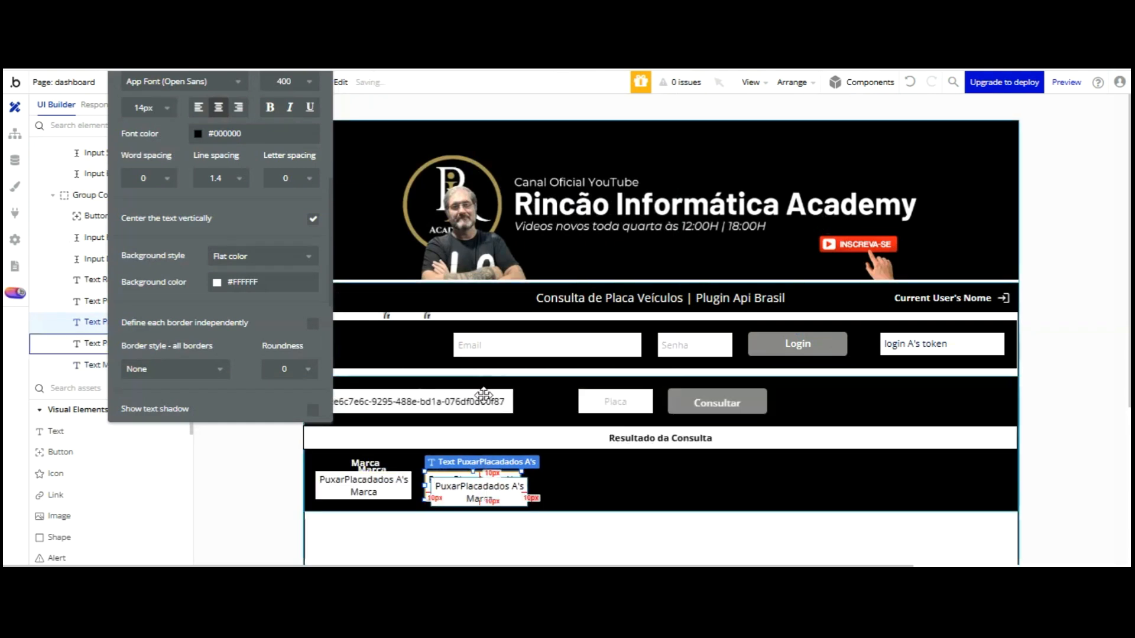
left_click(588, 390)
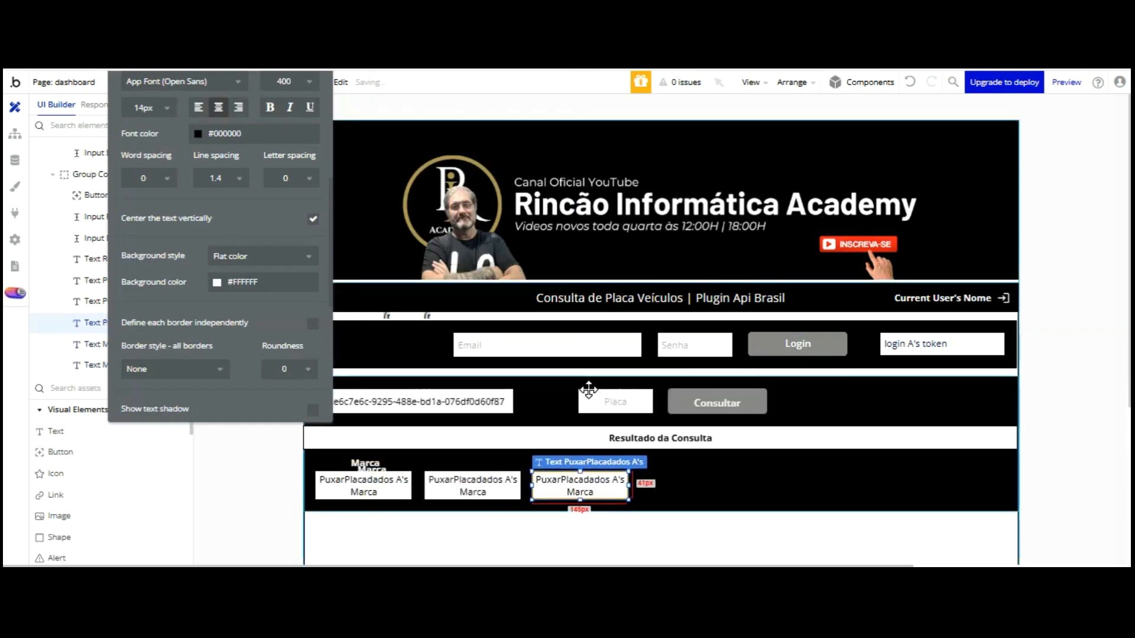
key("ctrl+v")
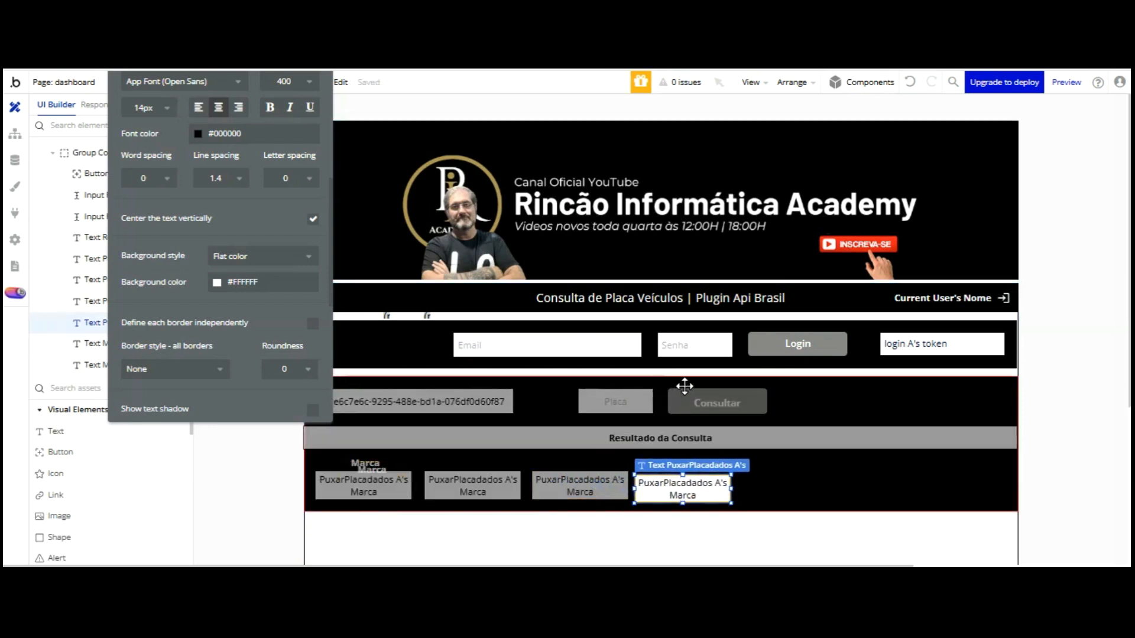
left_click(691, 383)
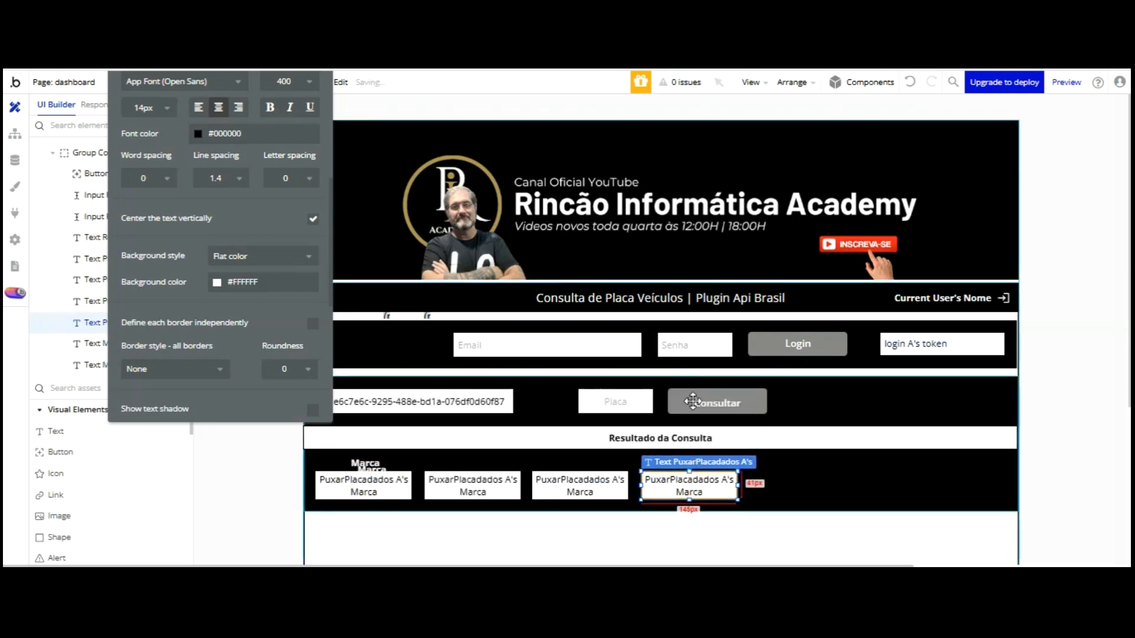
key("ctrl+v")
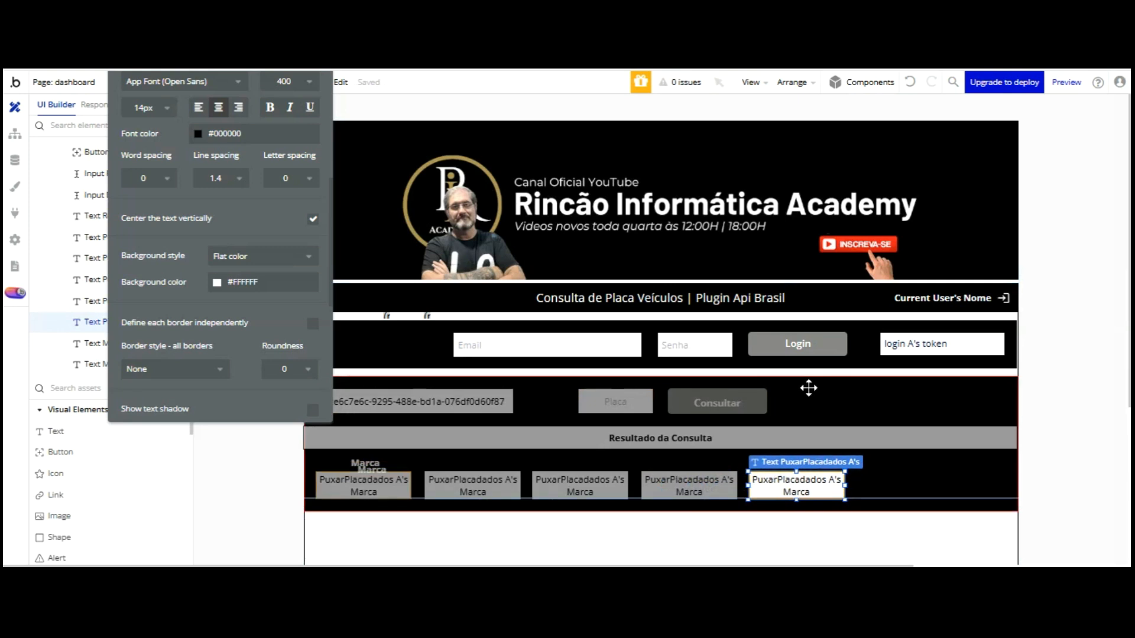
left_click(808, 387)
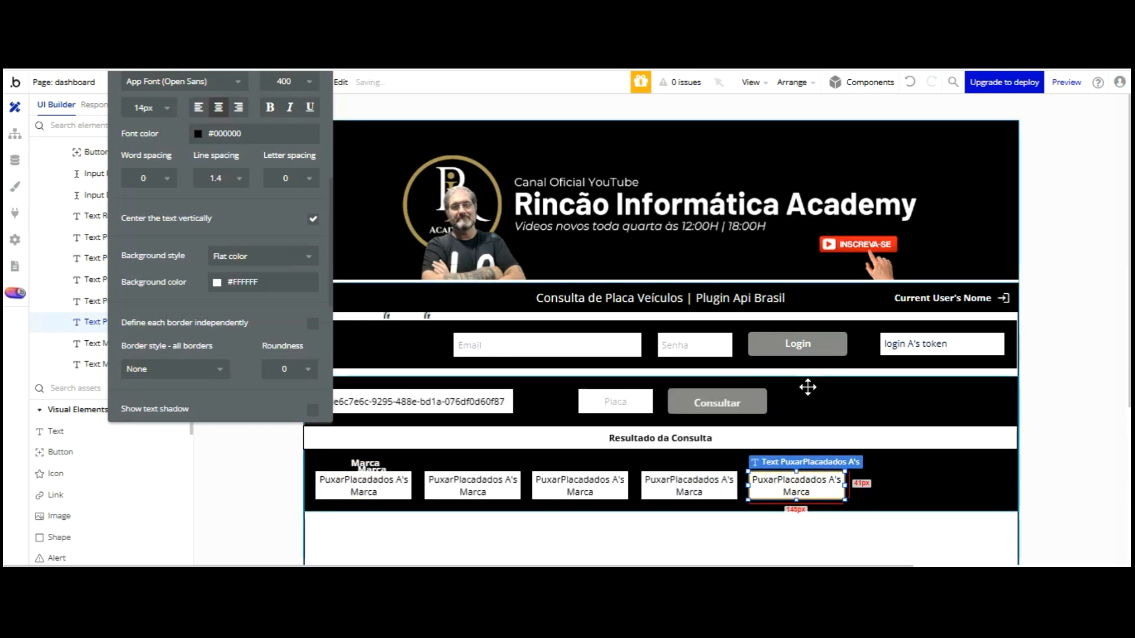
key("ctrl+v")
left_click(901, 385)
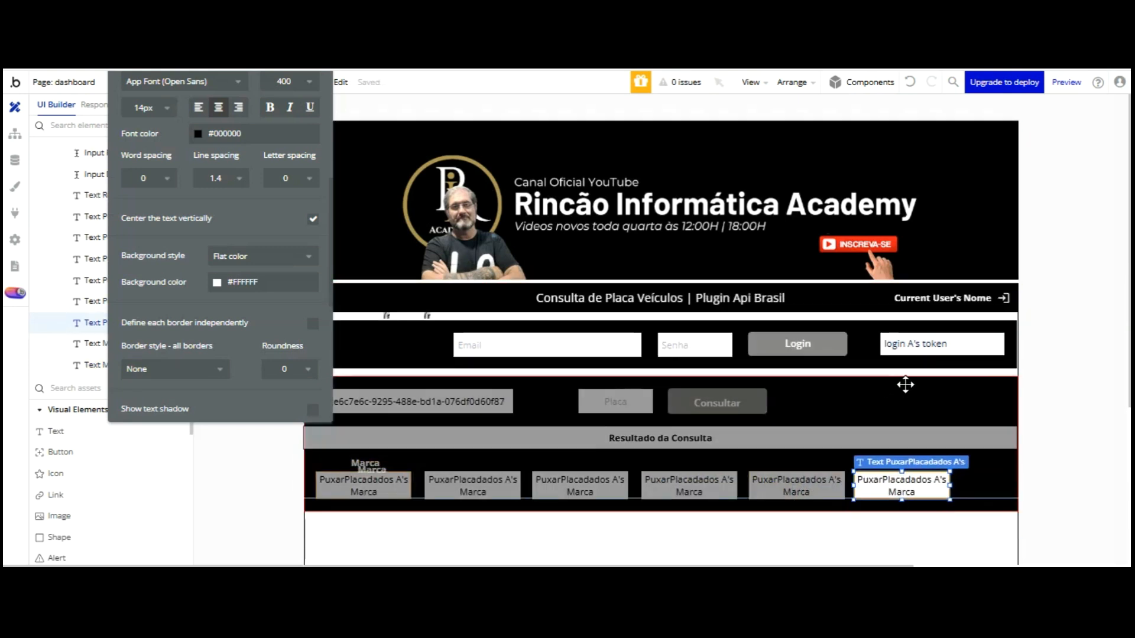
Line the sixth box up with the others, then select all six result boxes and nudge them right
left_click_drag(905, 383, 710, 387)
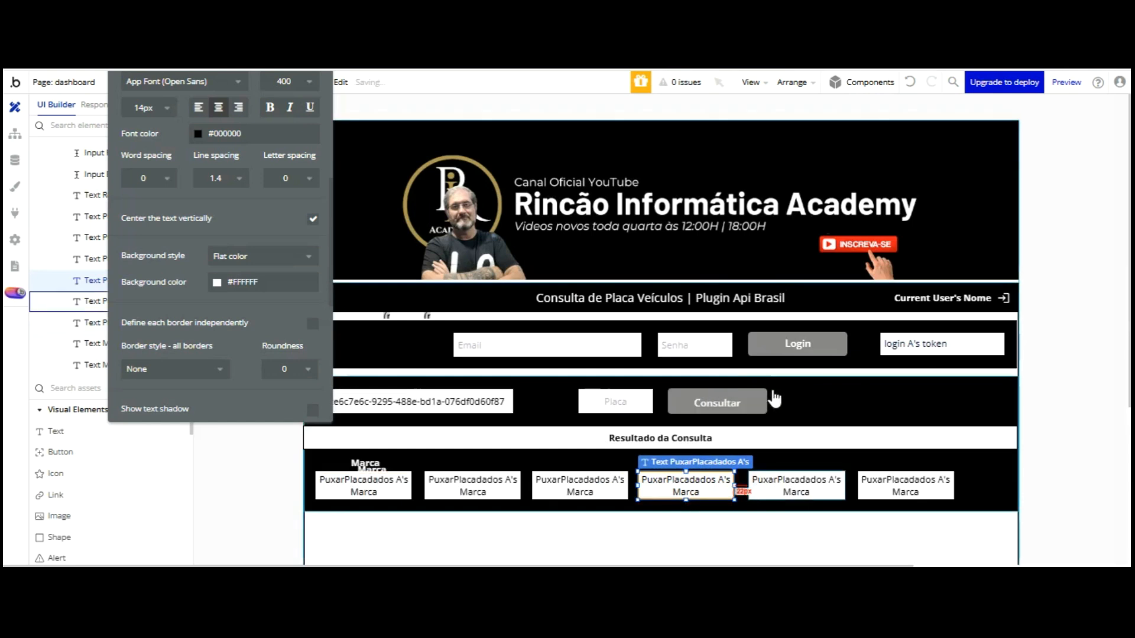
left_click(807, 488)
left_click_drag(881, 485, 877, 484)
left_click_drag(878, 387, 876, 388)
left_click(363, 488, "shift")
left_click(456, 494, "shift")
left_click(568, 490, "shift")
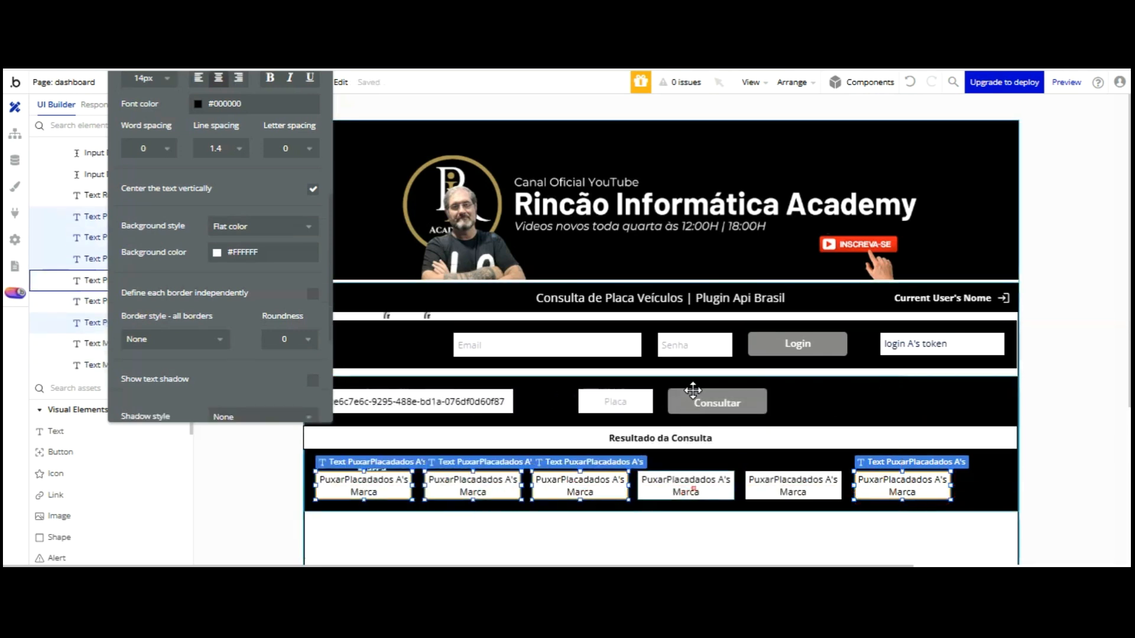
left_click(686, 487, "shift")
left_click(795, 488, "shift")
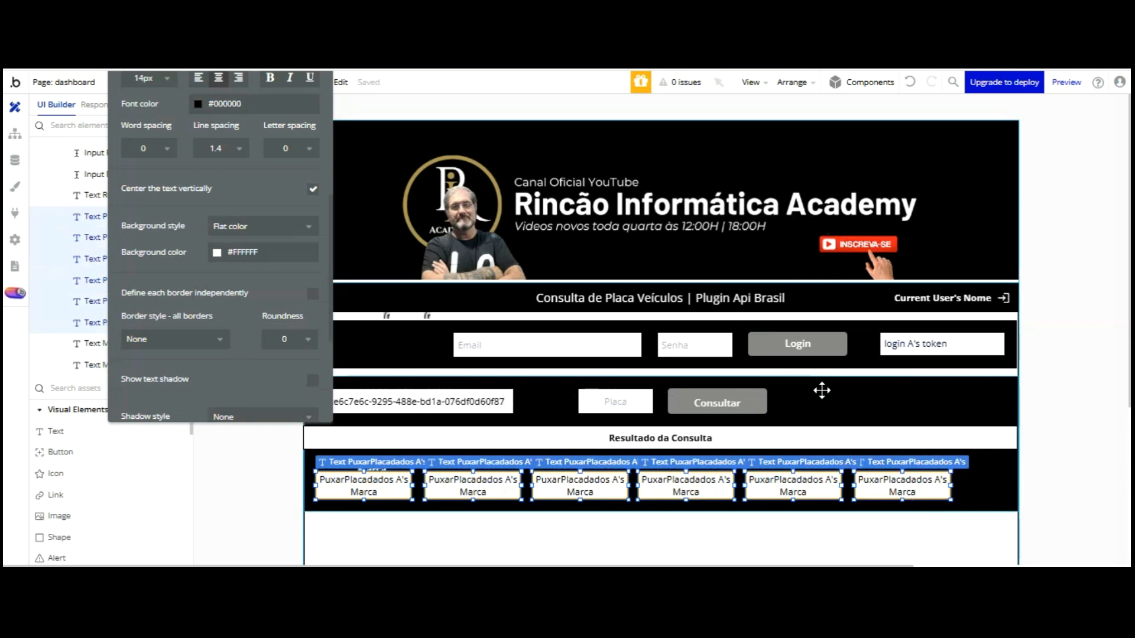
key("Right")
key("Right")
key("Right")
key("Right")
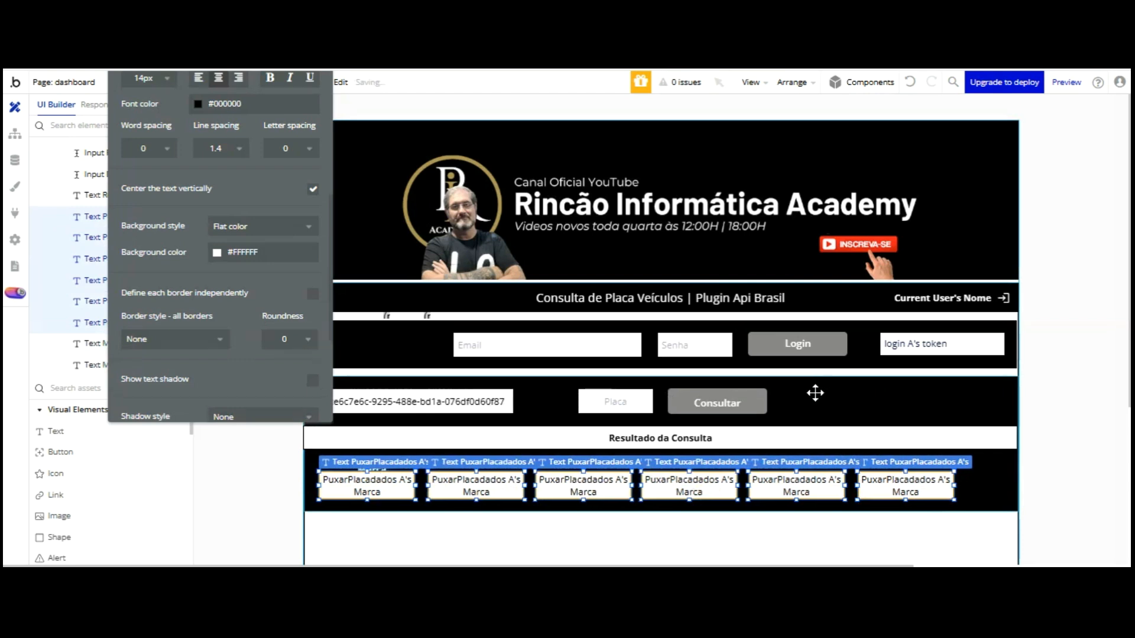
Shift the six result boxes further right and drag Marca labels above the boxes
key("shift+Right")
key("shift+Right")
key("shift+Right")
key("shift+Right")
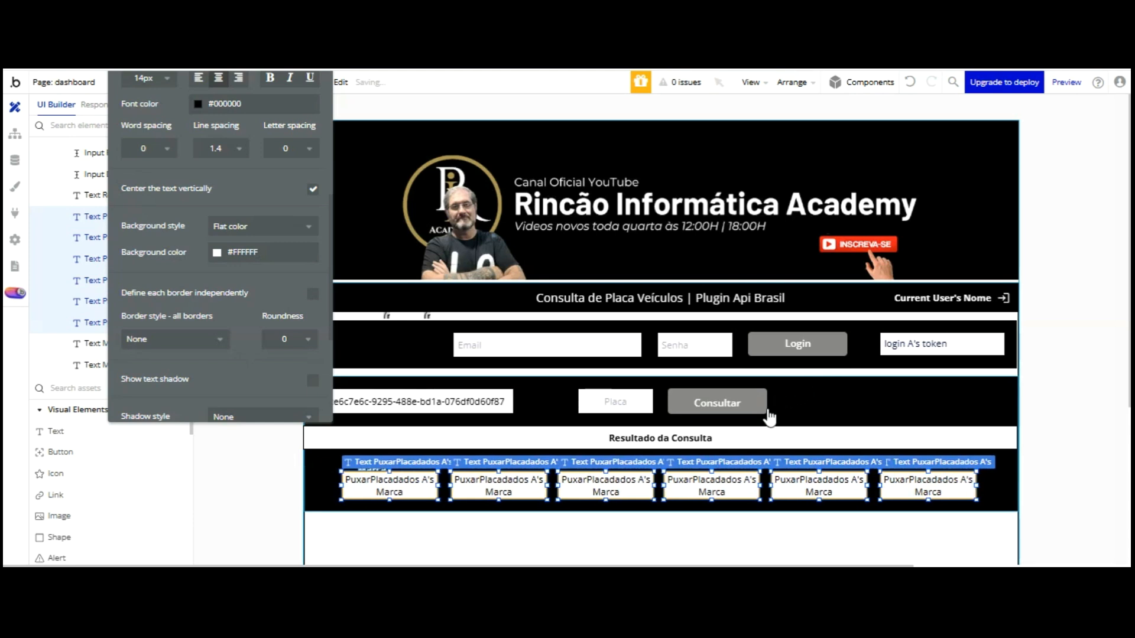
left_click(626, 509)
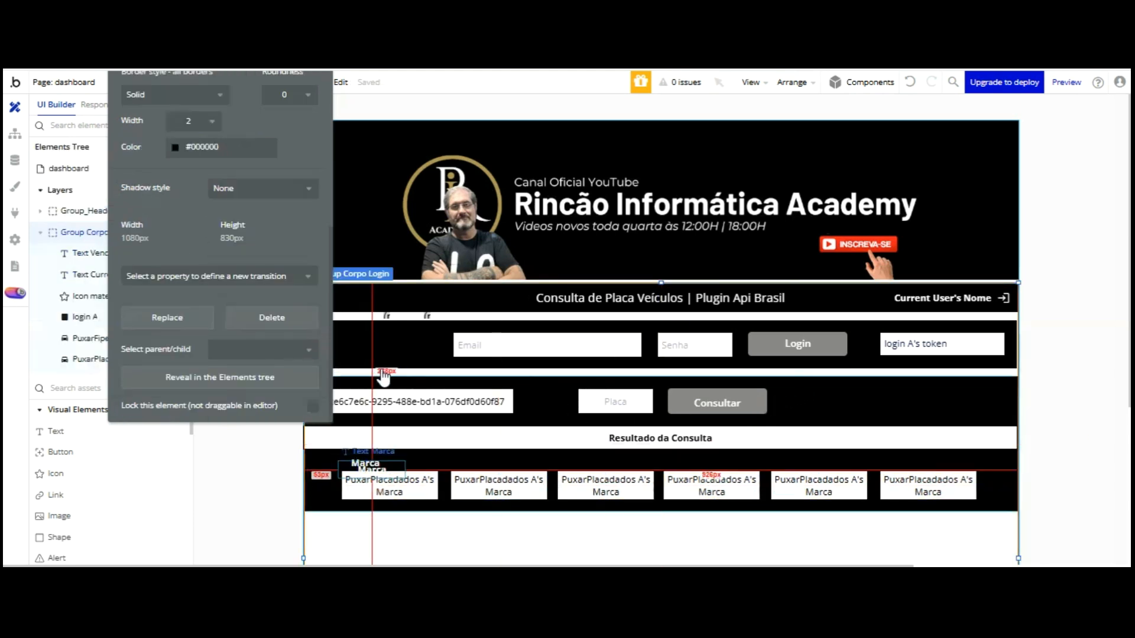
left_click_drag(380, 371, 507, 368)
left_click_drag(377, 367, 400, 367)
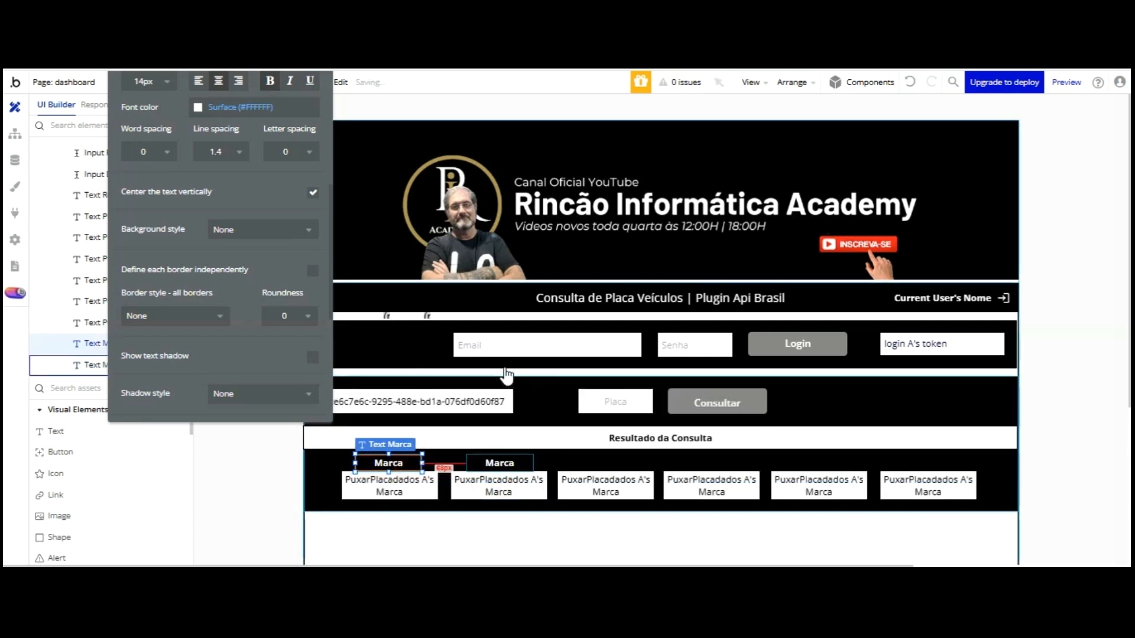
left_click(504, 364)
left_click_drag(504, 364, 929, 369)
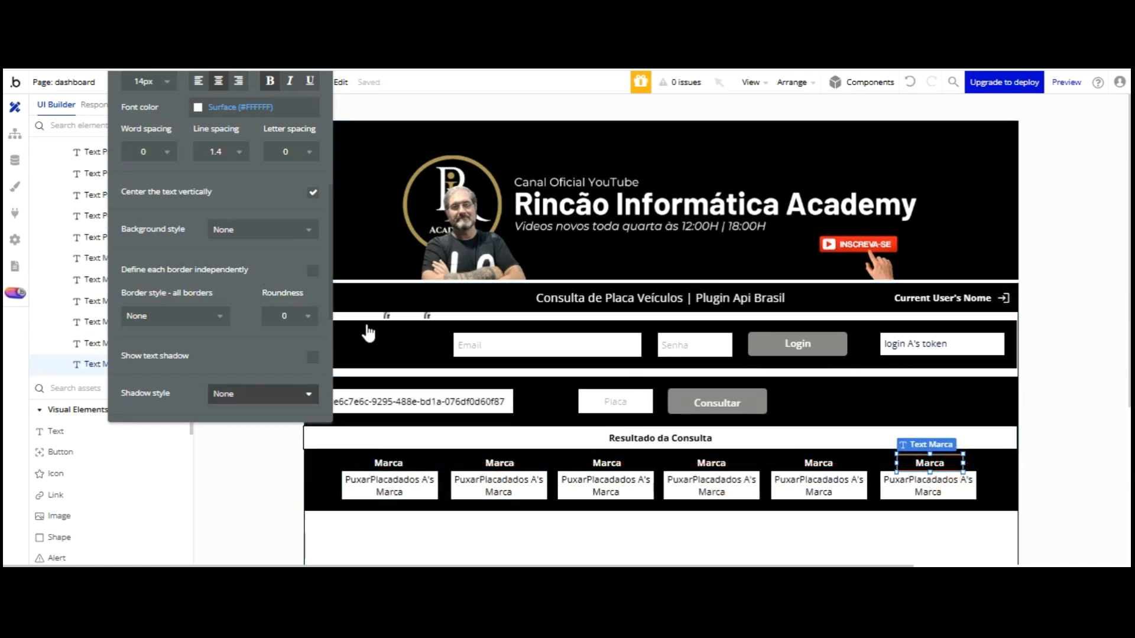
Make the second result box show modelo and retitle its heading Modelo
left_click(483, 485)
left_click_drag(184, 106, 212, 221)
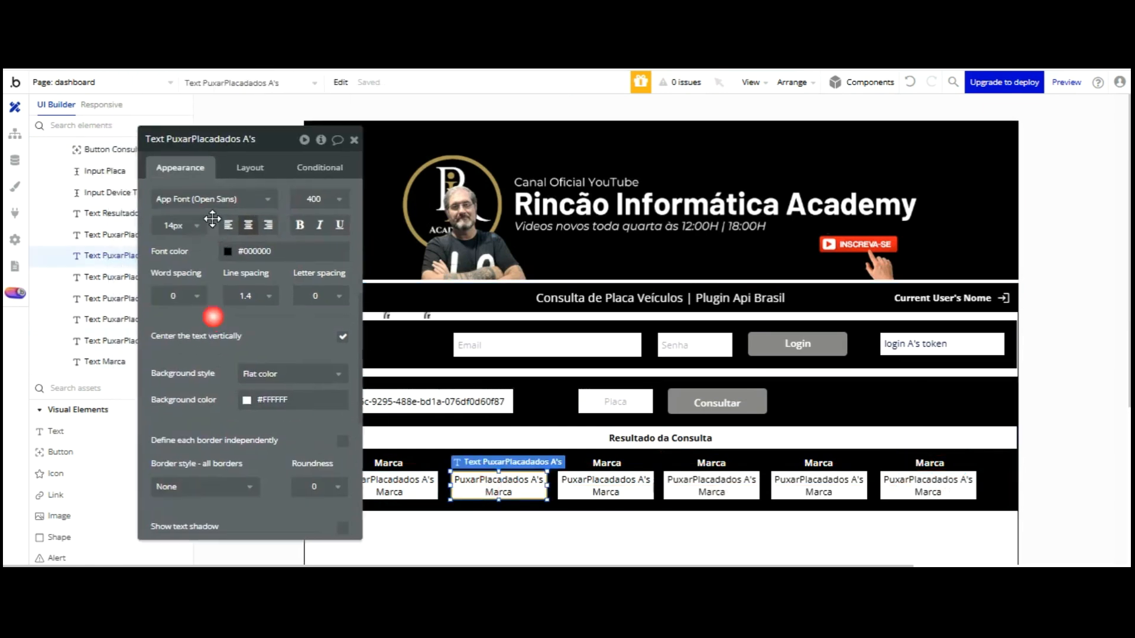
scroll(213, 283, "up", 5)
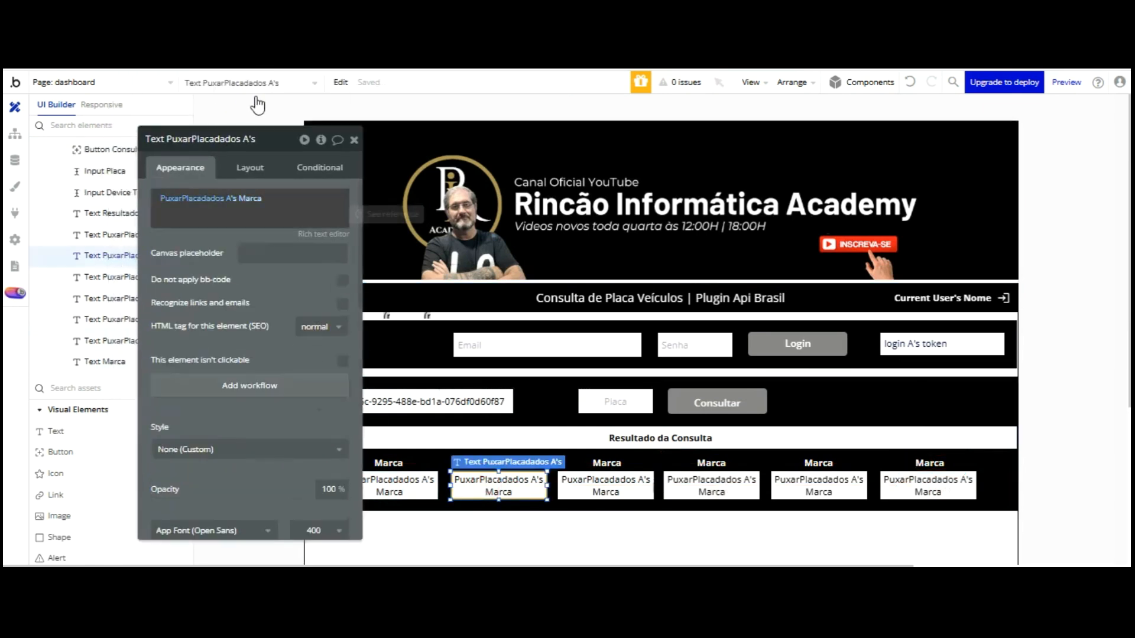
left_click(252, 198)
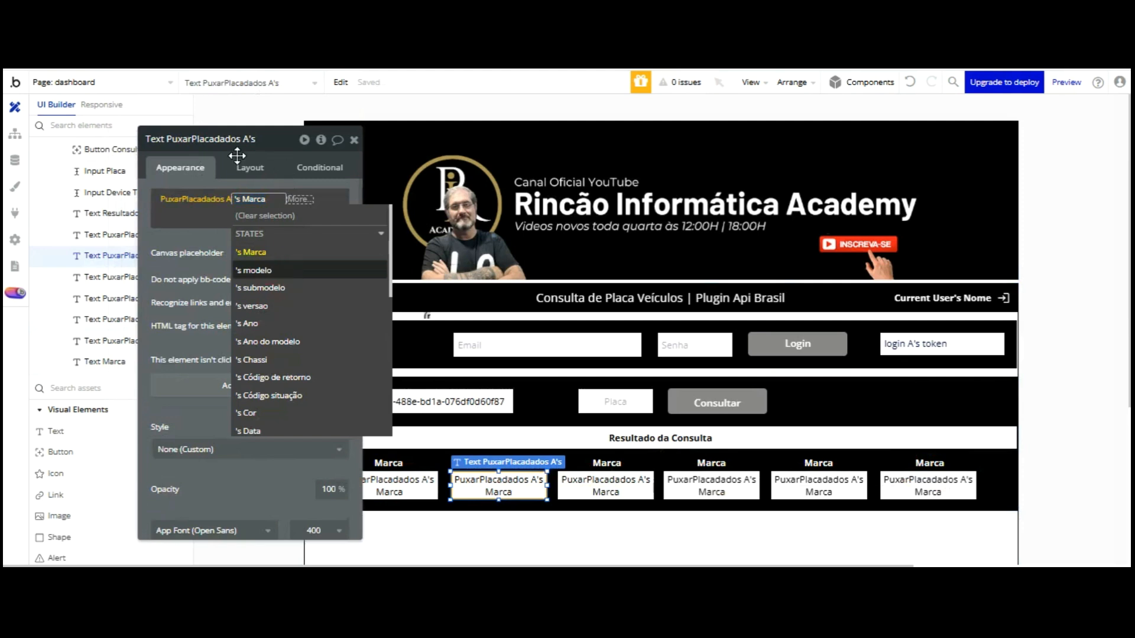
left_click(253, 270)
left_click(200, 139)
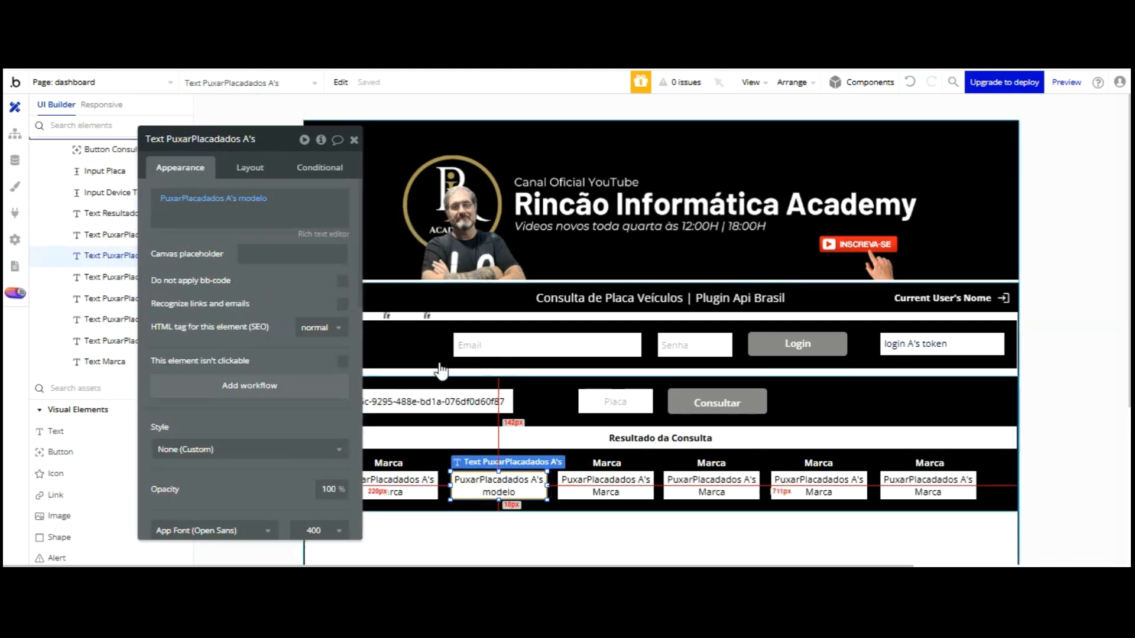
left_click(459, 458)
left_click(497, 461)
double_click(248, 200)
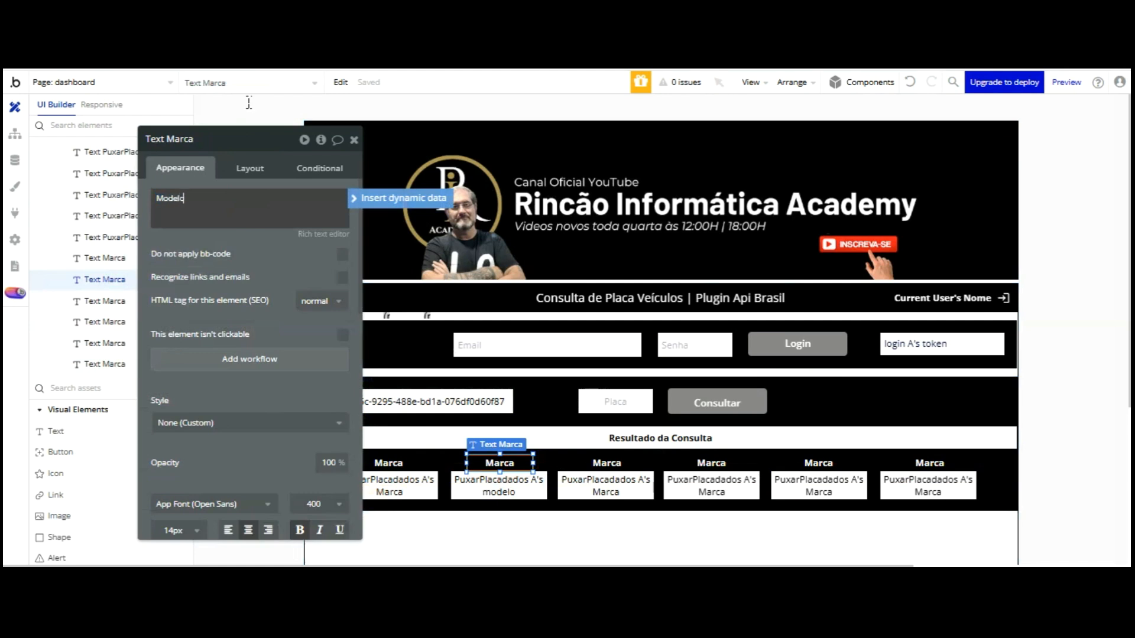
Make the third result box show submodelo and edit its heading text
left_click(585, 479)
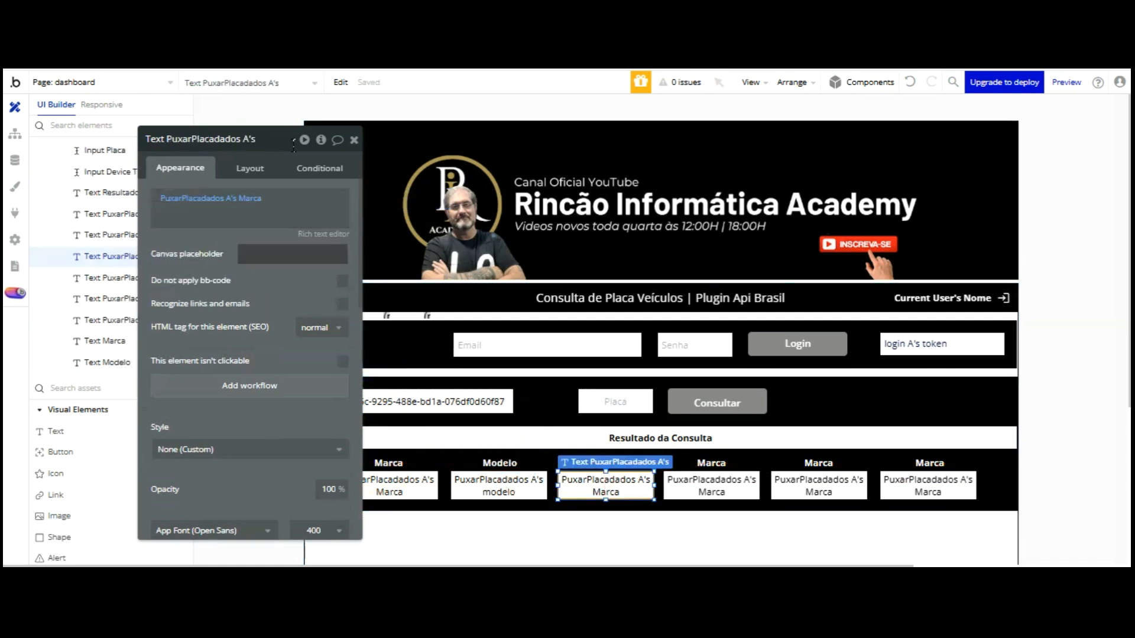
left_click(248, 198)
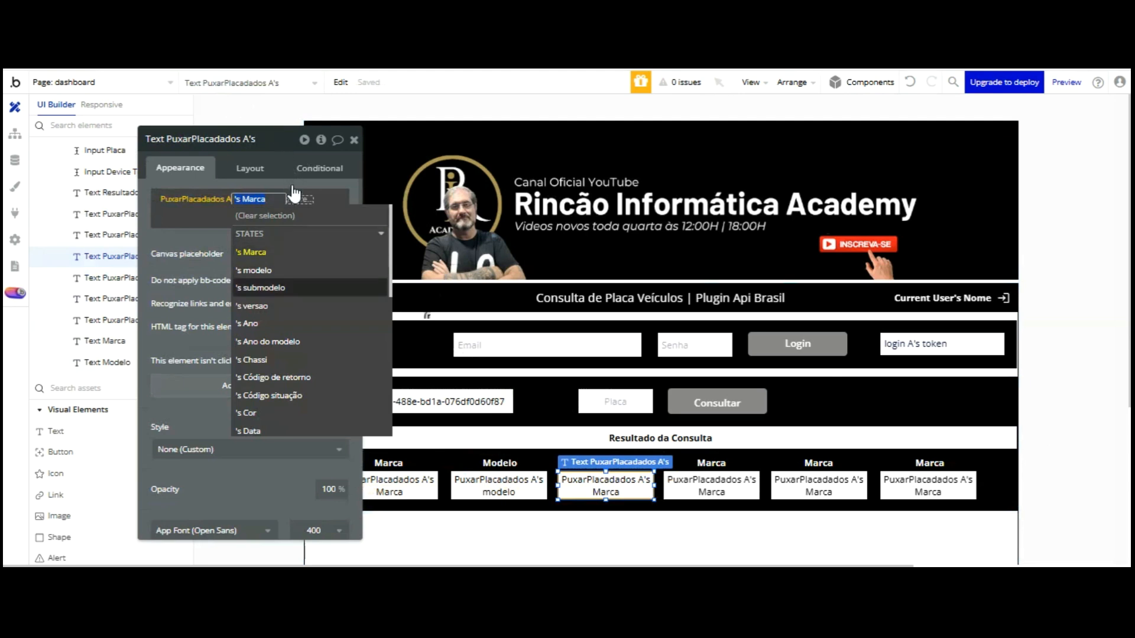
left_click(260, 287)
left_click(212, 239)
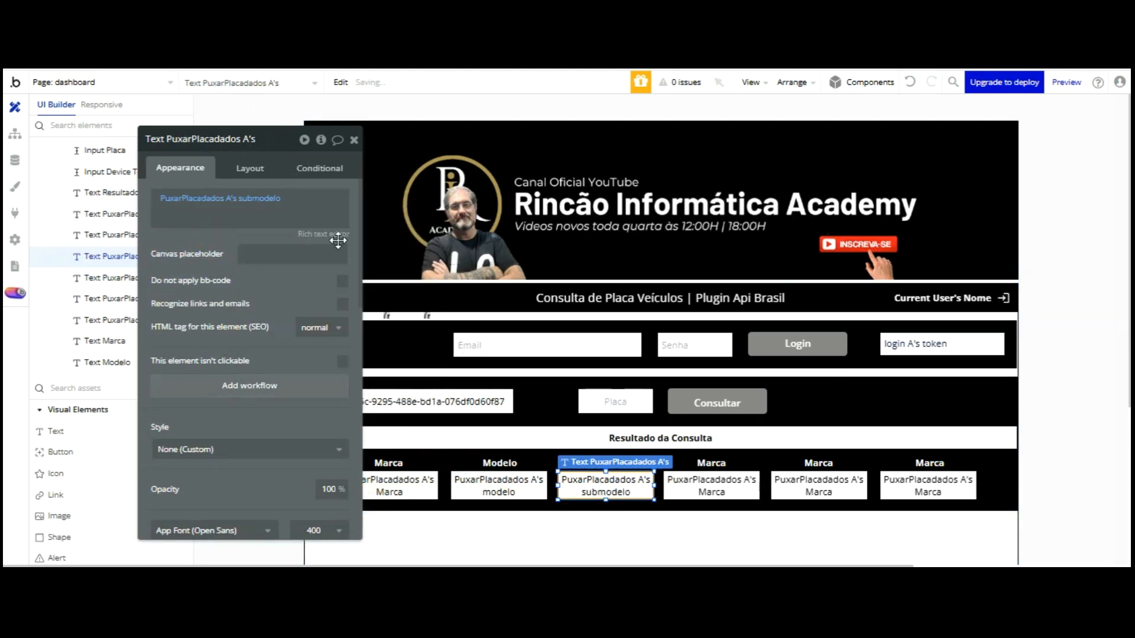
left_click(588, 375)
left_click(607, 463)
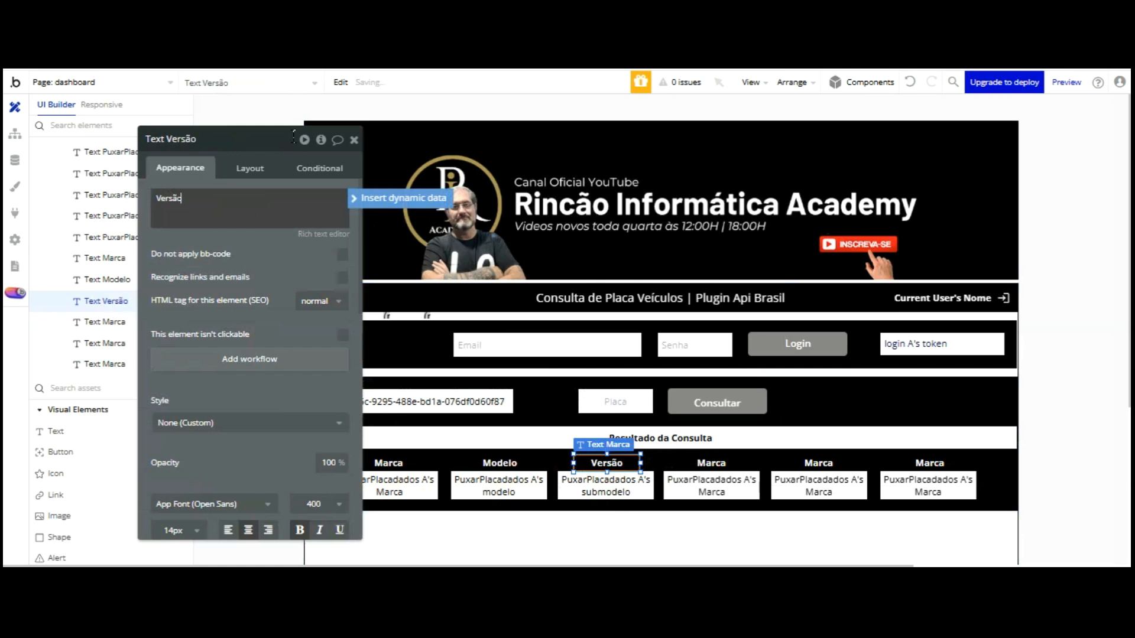
left_click(316, 313)
Make the fourth box show versao, and set the headings to Versão and Sub-Modelo
left_click(706, 490)
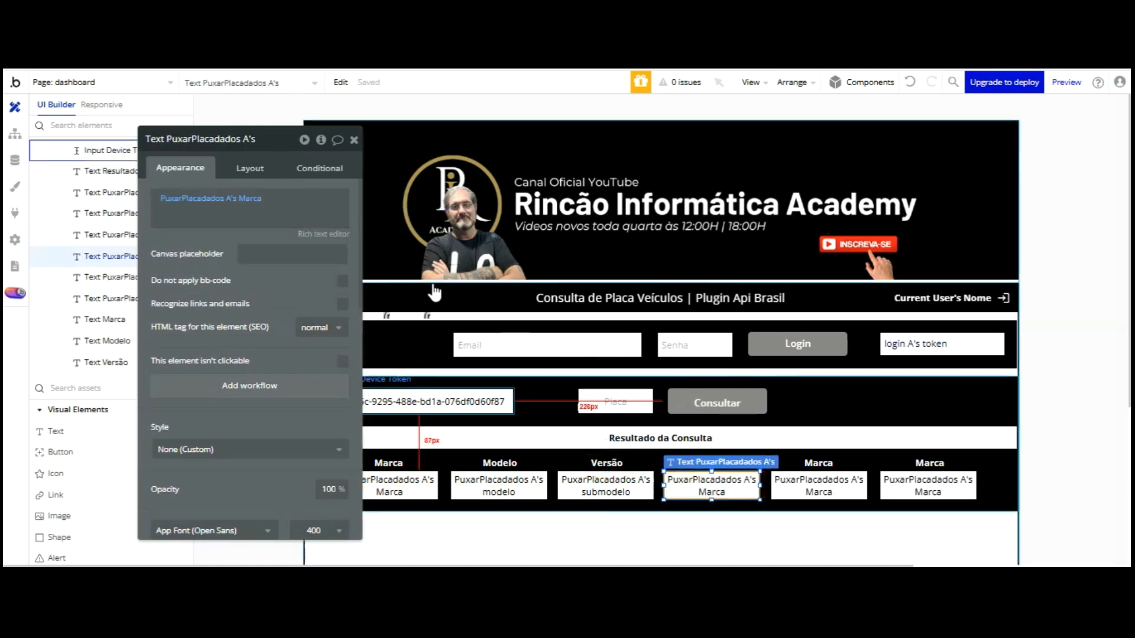
left_click(252, 198)
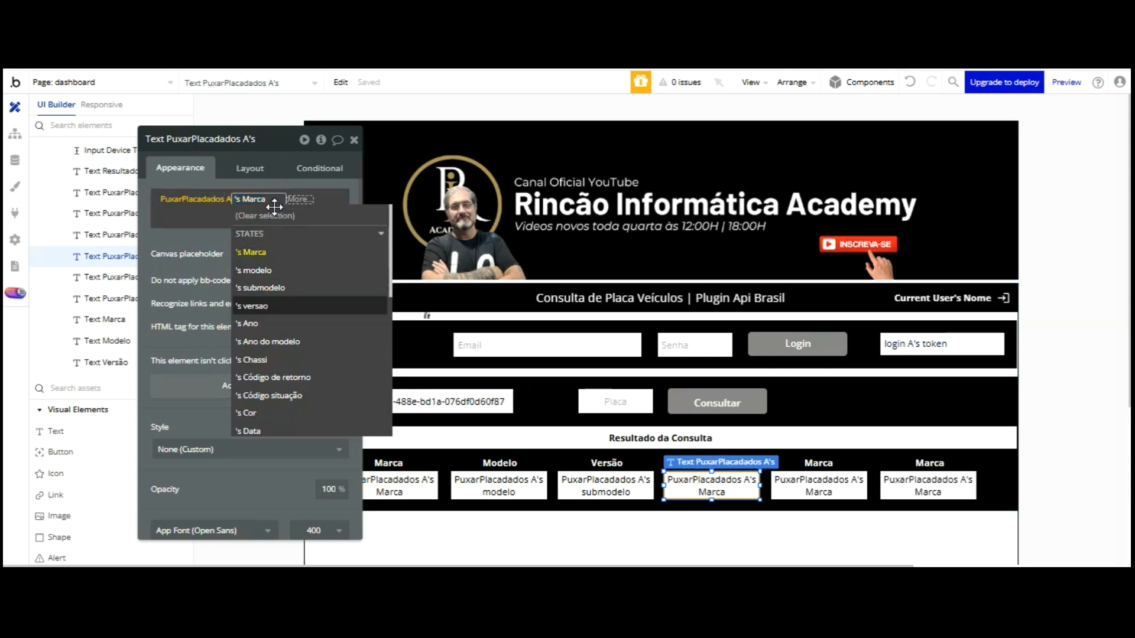
left_click(275, 305)
left_click(226, 253)
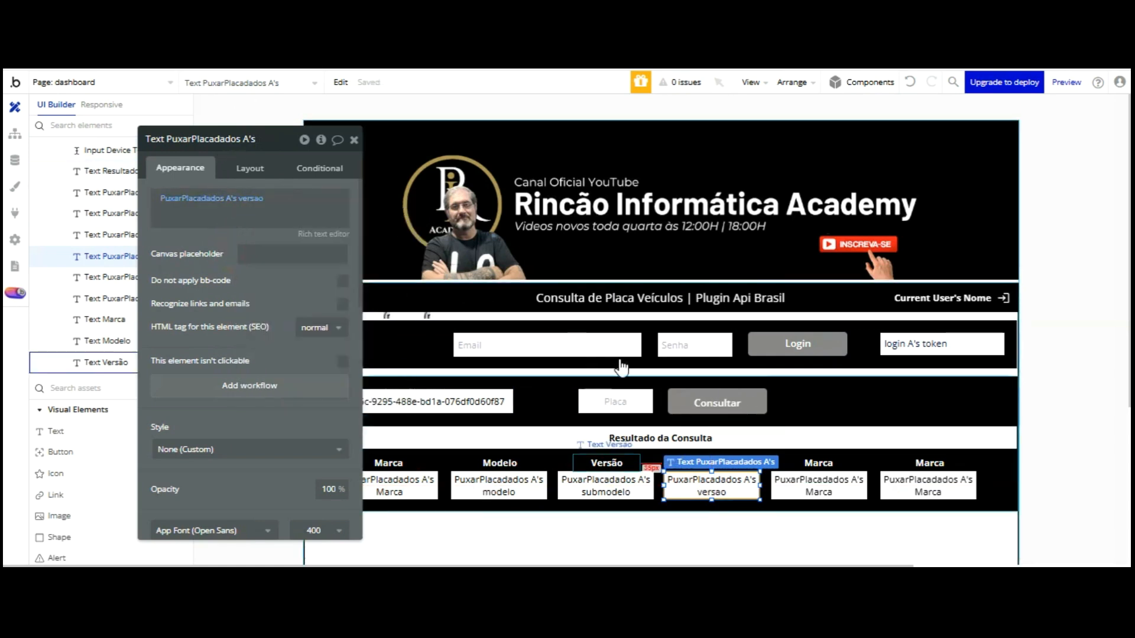
left_click(621, 463)
left_click(707, 464)
double_click(231, 203)
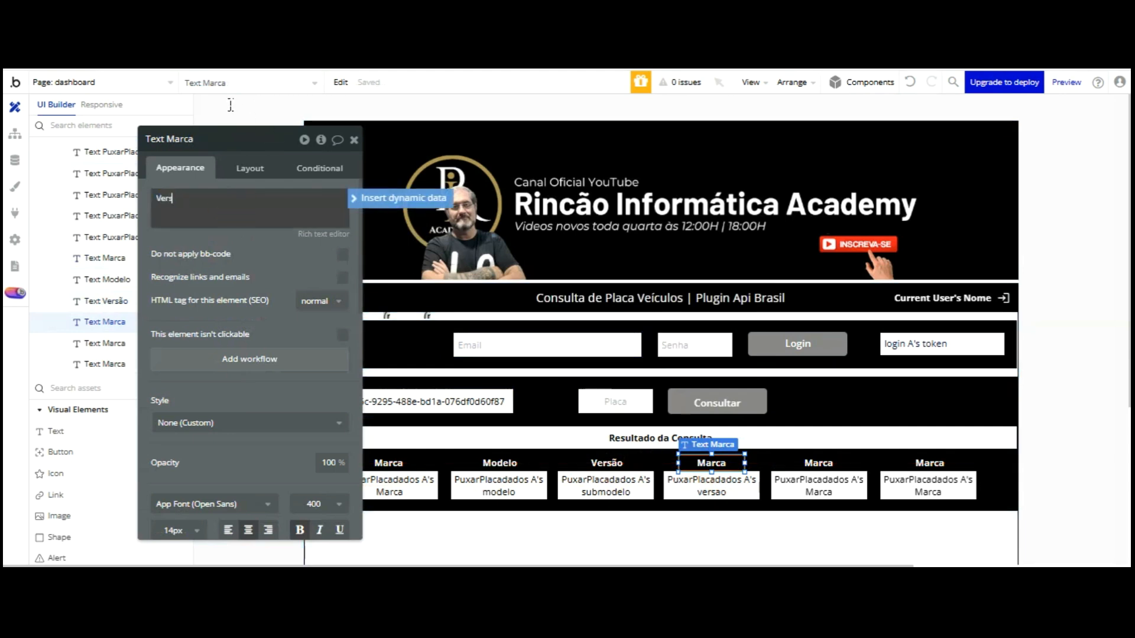
left_click(276, 140)
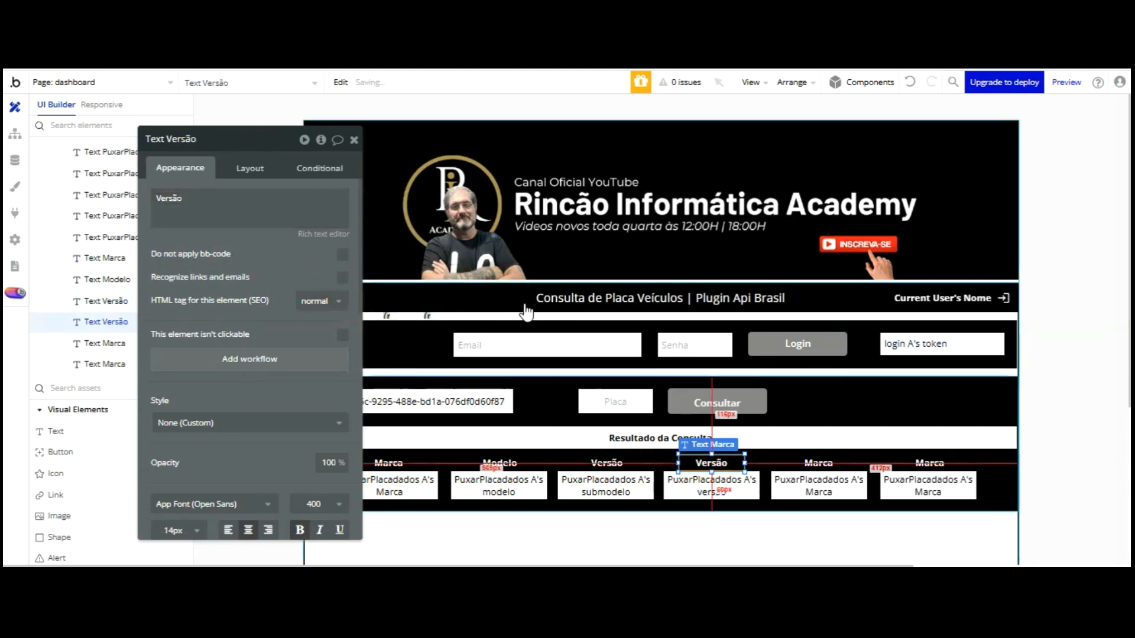
left_click(597, 463)
double_click(224, 204)
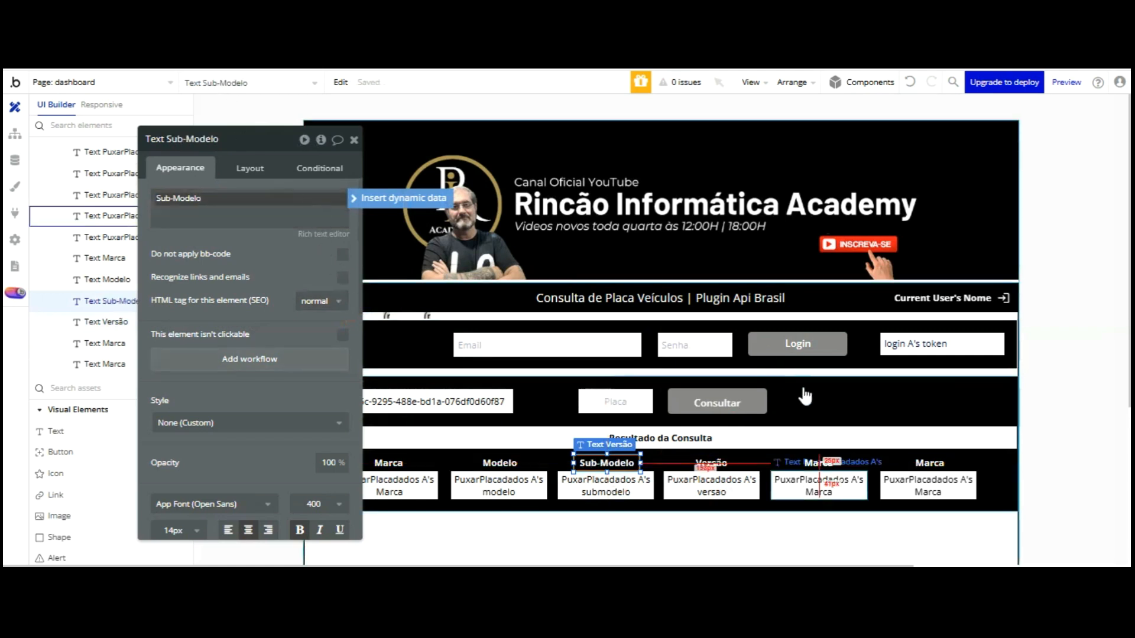
left_click(813, 483)
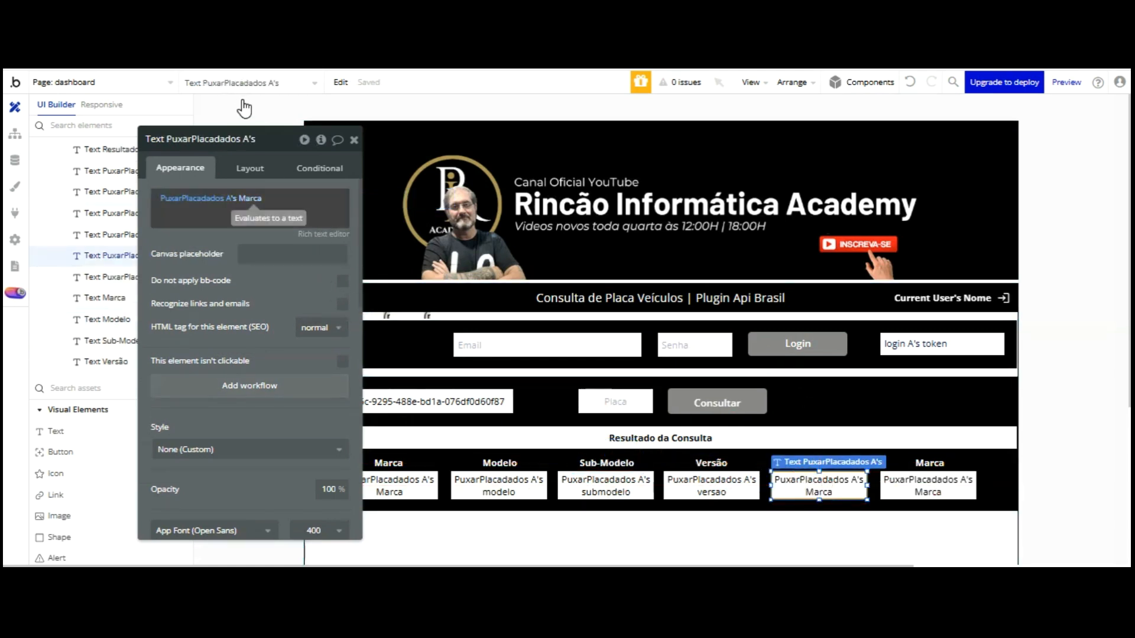
Switch the fifth result box to the plate's Ano and rename its heading Ano Fabricação
left_click(250, 198)
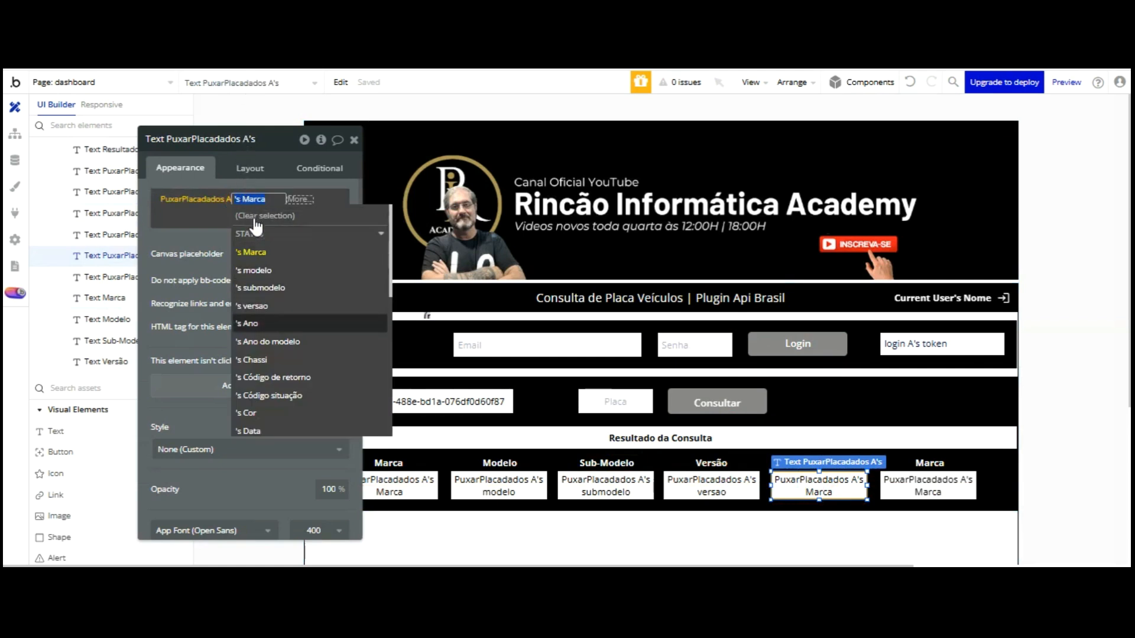
left_click(253, 321)
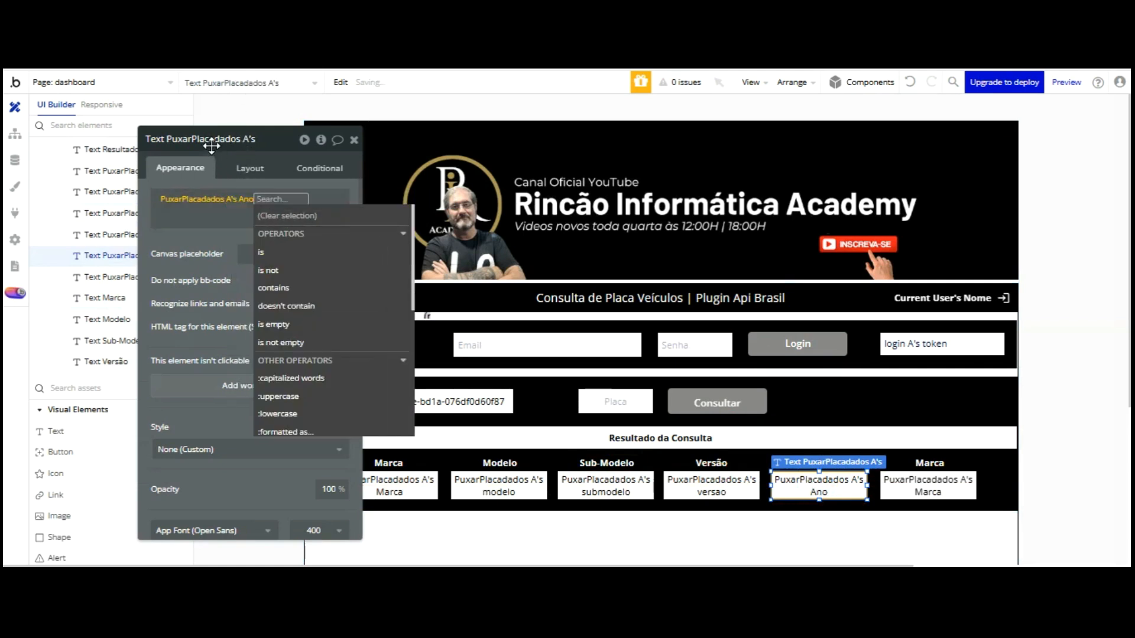
left_click(211, 145)
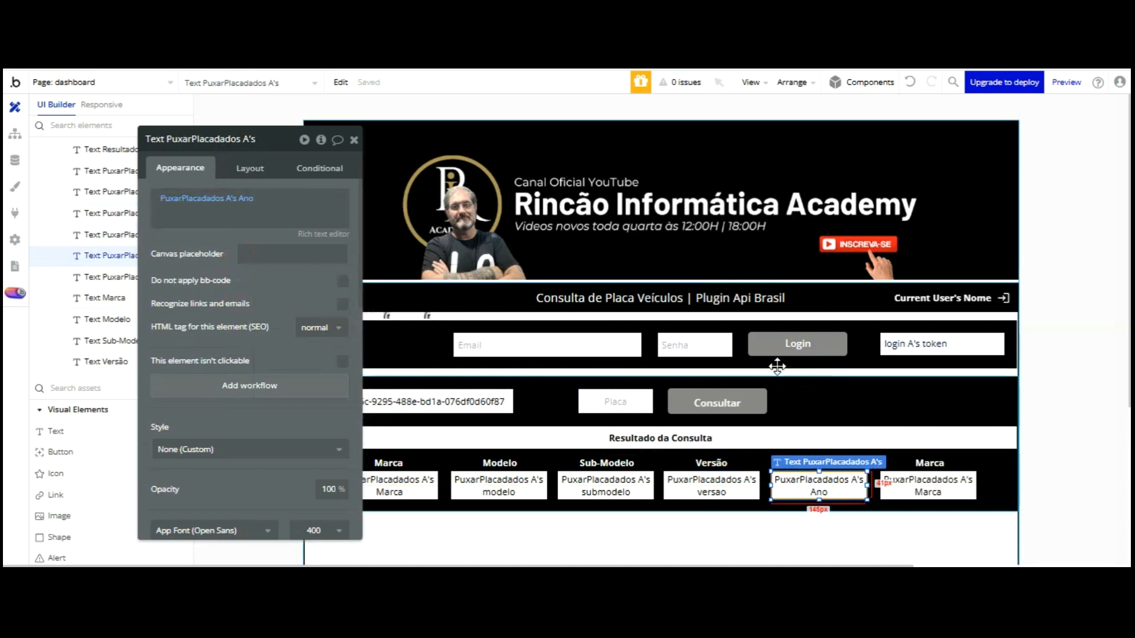
key("ctrl+v")
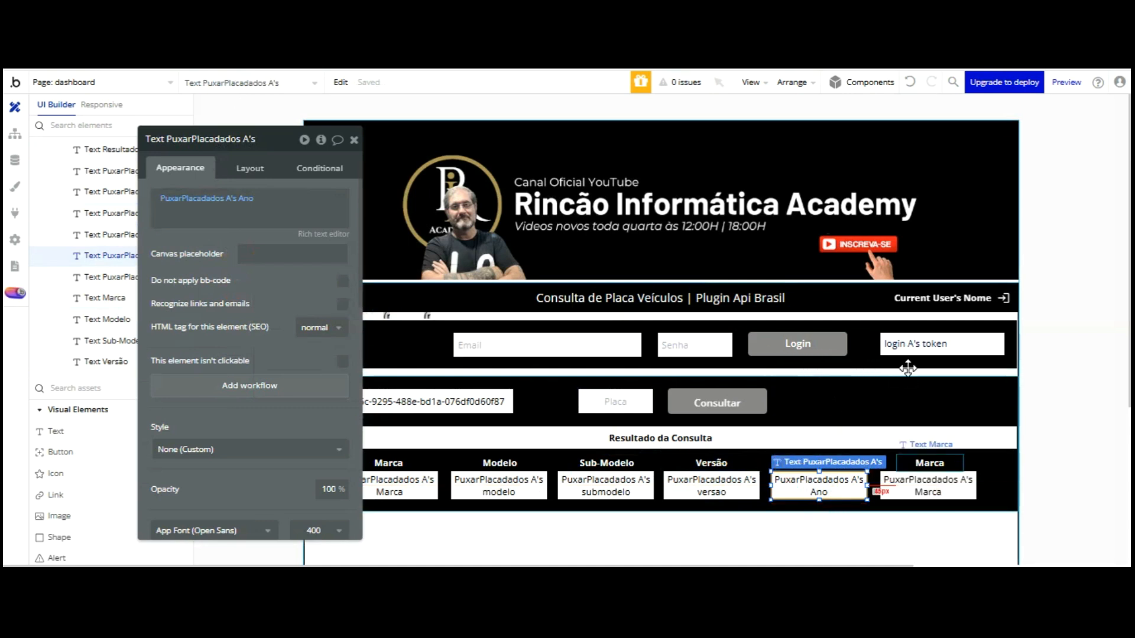
left_click(830, 464)
triple_click(238, 201)
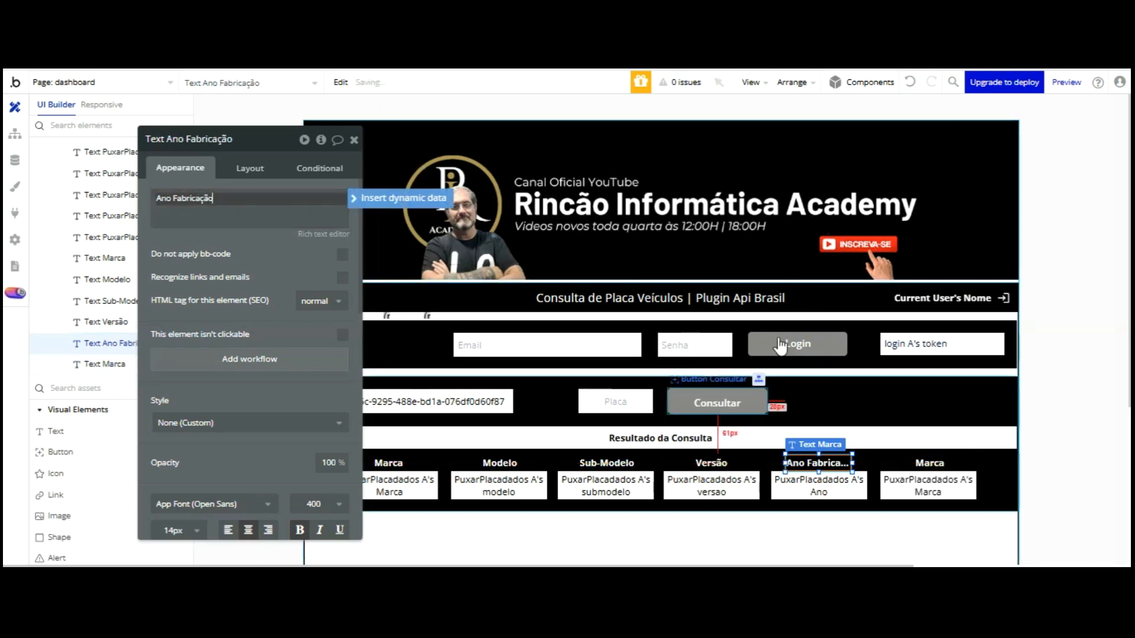
left_click_drag(784, 462, 774, 463)
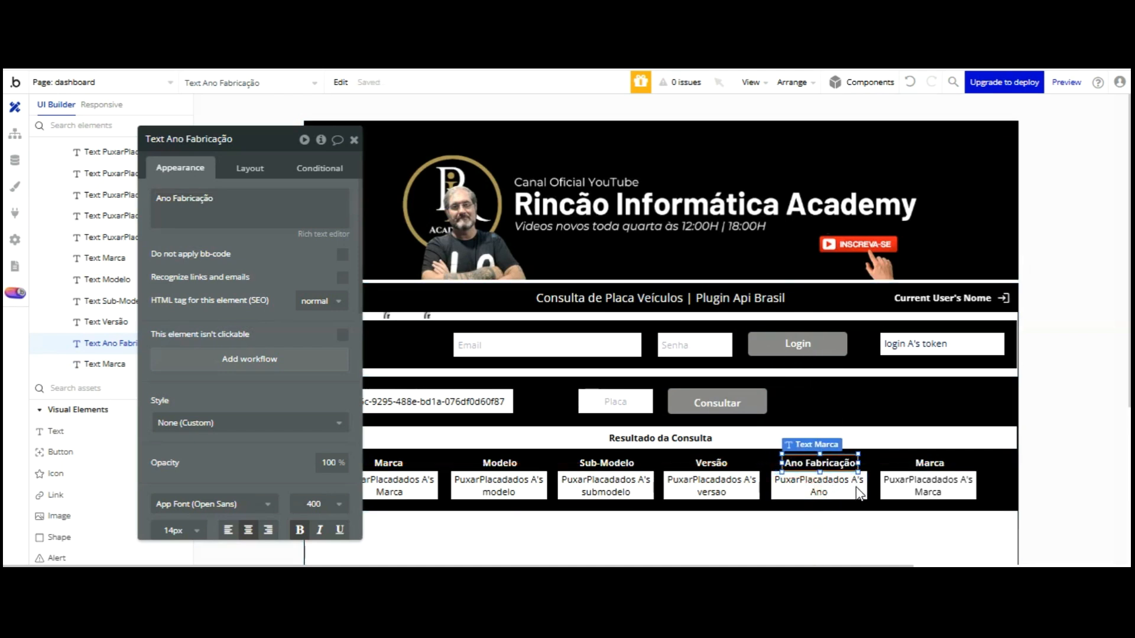
left_click_drag(818, 463, 935, 359)
Rename the last heading to Ano Modelo and show the plate's Ano do modelo beneath it
left_click(930, 467)
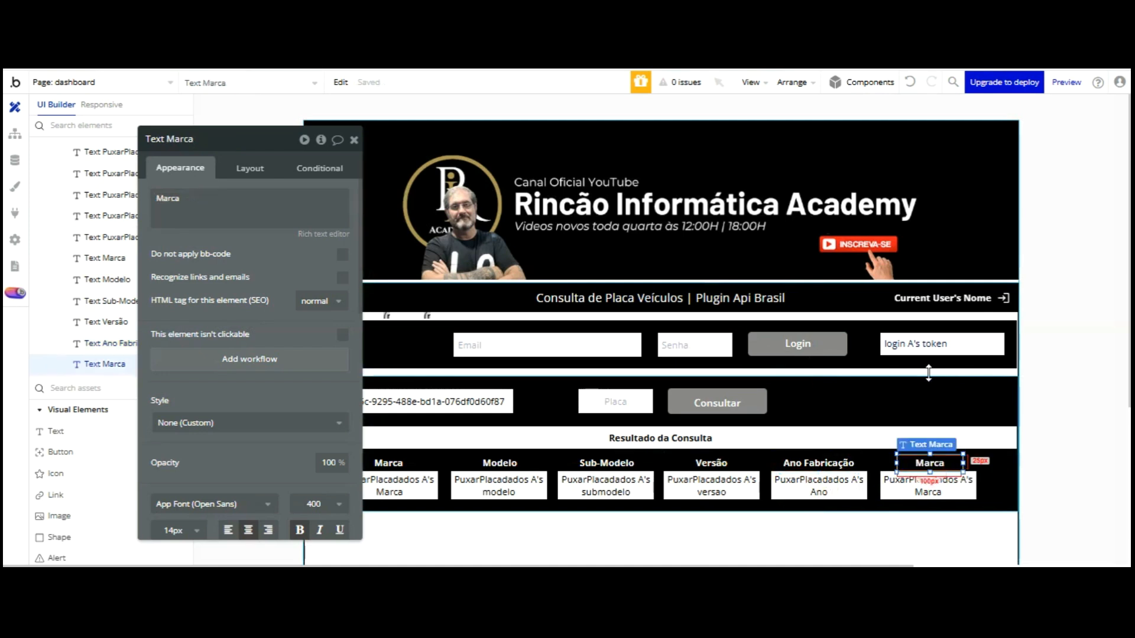
double_click(205, 195)
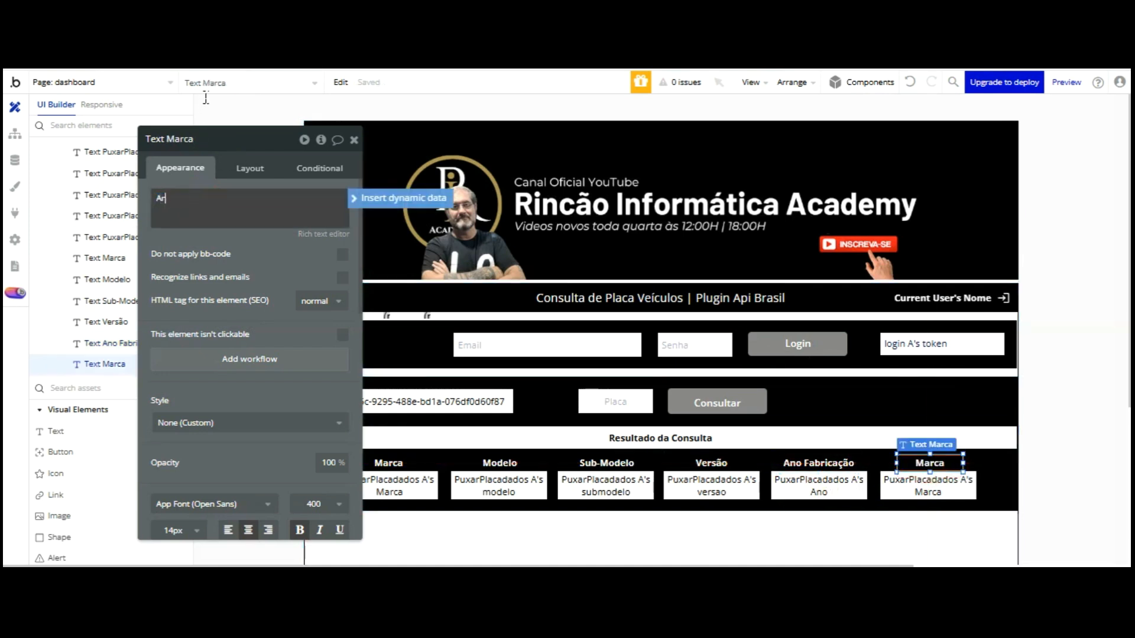
type("Ano MOdelo")
left_click(916, 481)
left_click(251, 198)
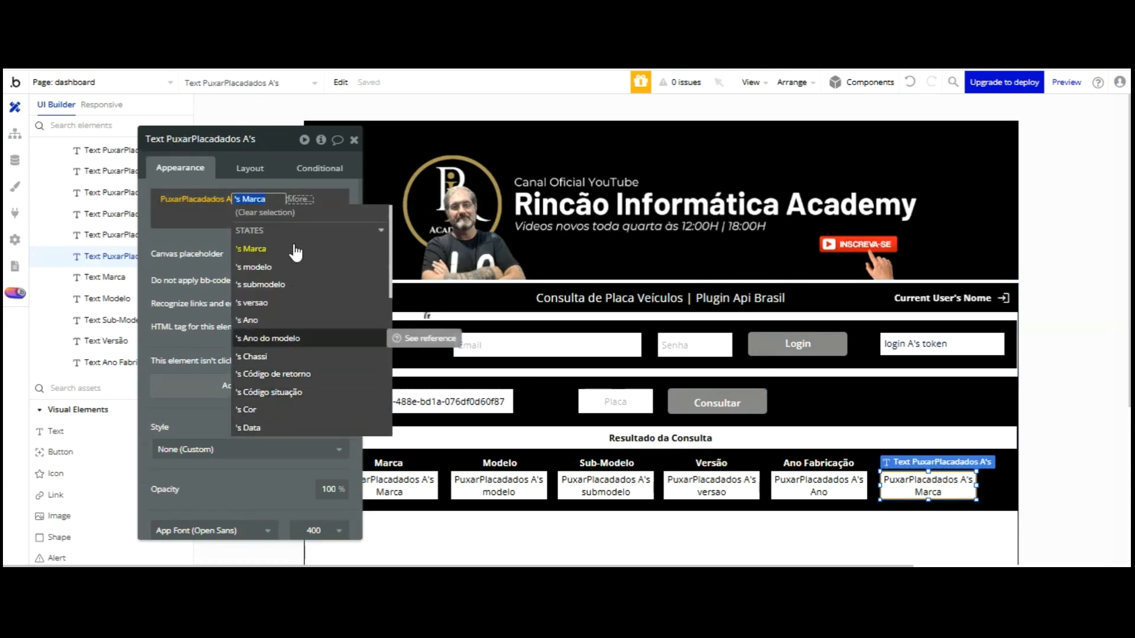
left_click(268, 338)
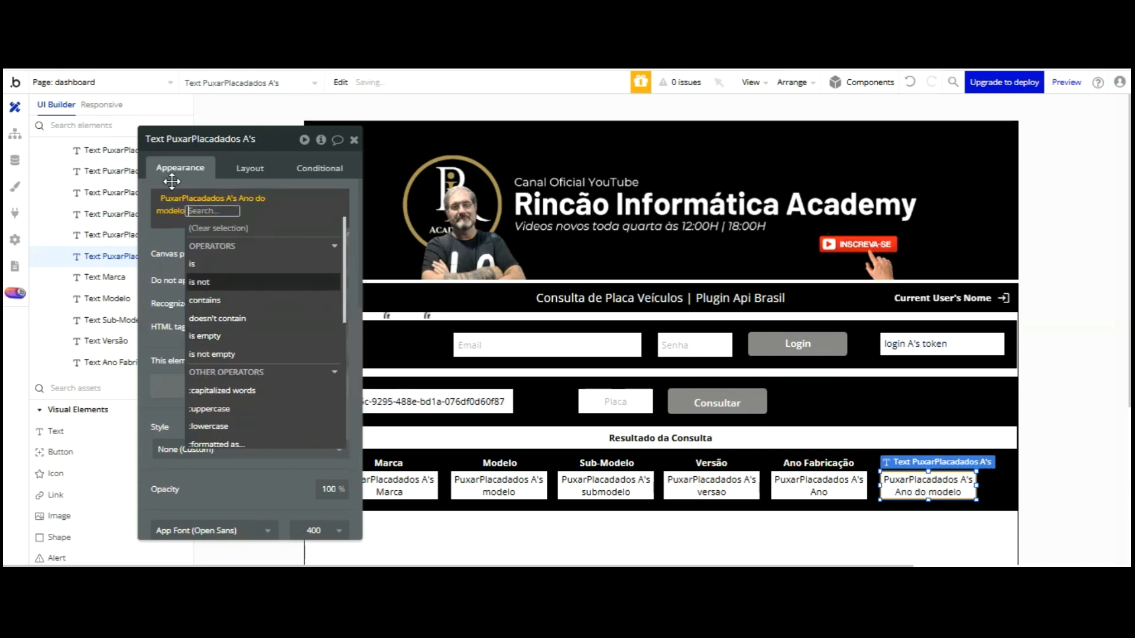
left_click(167, 145)
scroll(671, 382, "down", 3)
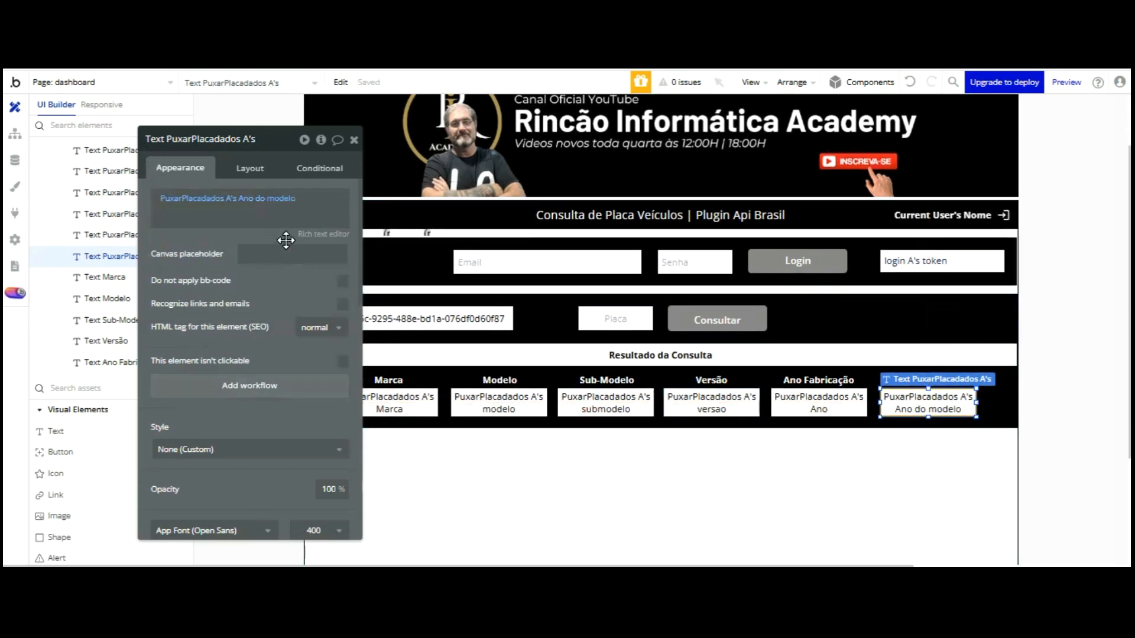
scroll(698, 354, "up", 1)
Enlarge Group Consultar Placas and duplicate the Marca result field into a new second row
left_click(679, 335)
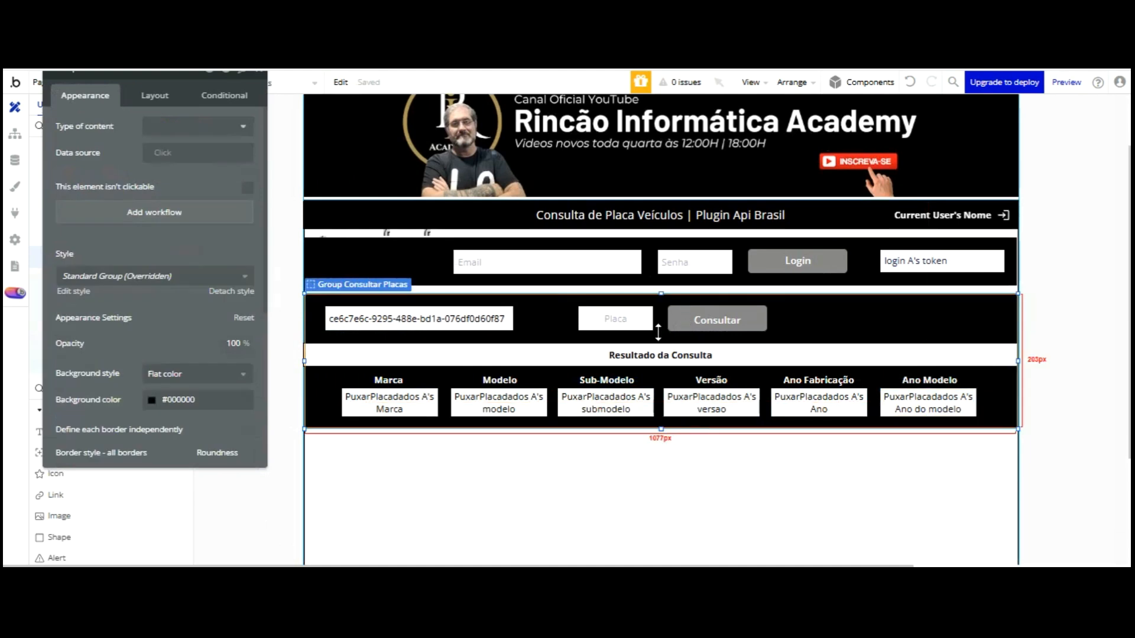
left_click_drag(662, 357, 664, 381)
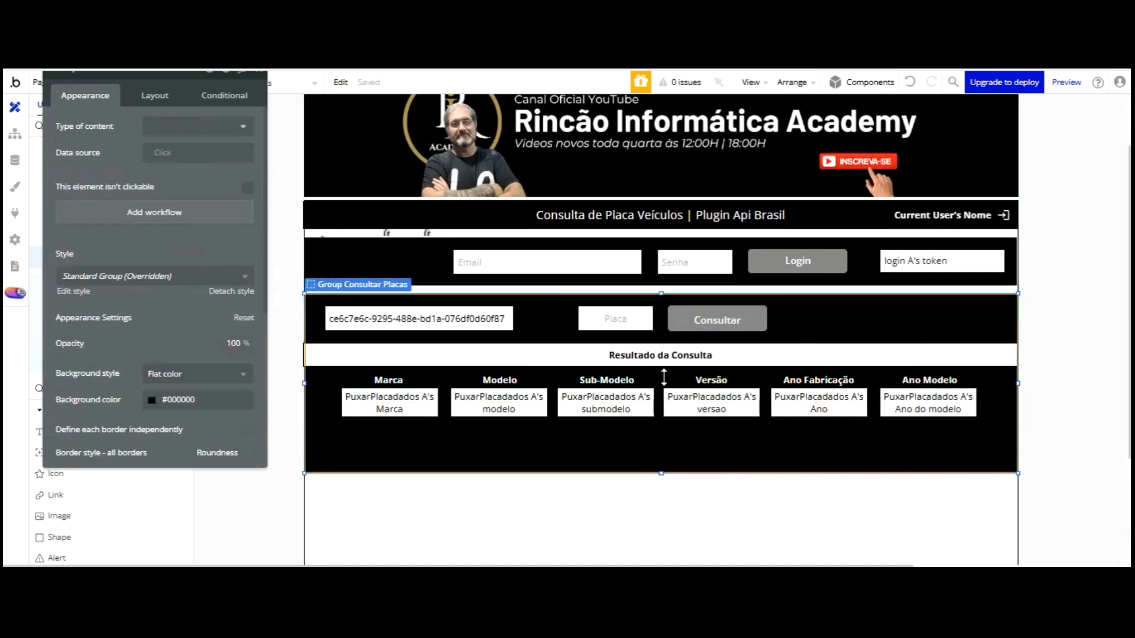
left_click(382, 379)
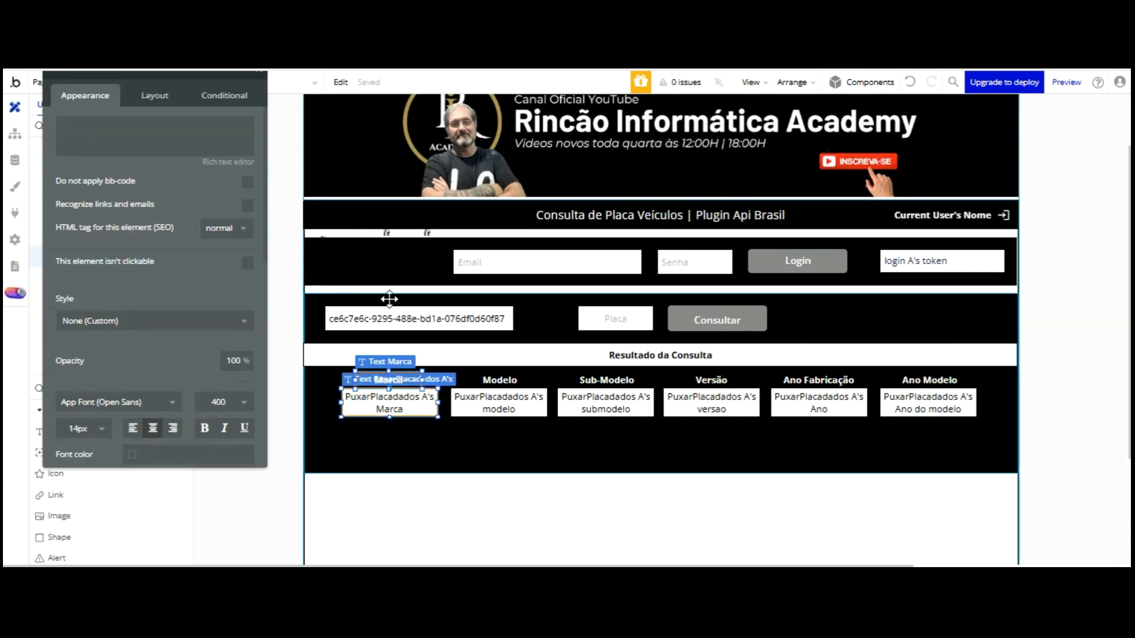
key("shift+Right")
key("shift+Down")
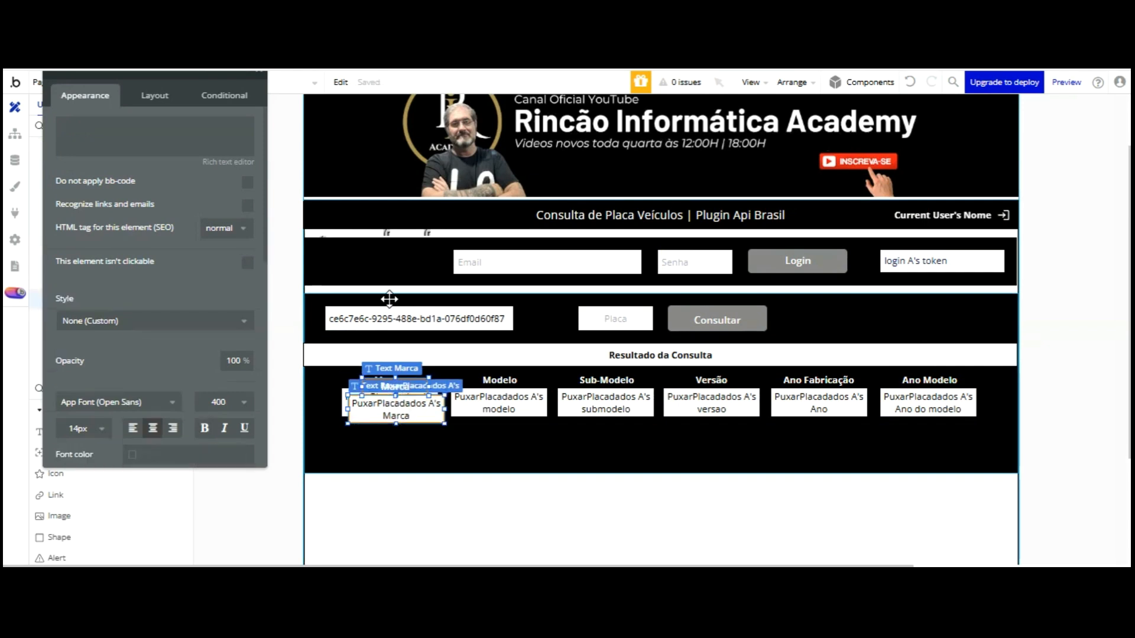
key("Left")
key("Left")
key("Left")
key("Left")
key("Left")
key("Left")
key("Left")
key("Left")
key("Left")
key("Left")
key("Left")
key("Left")
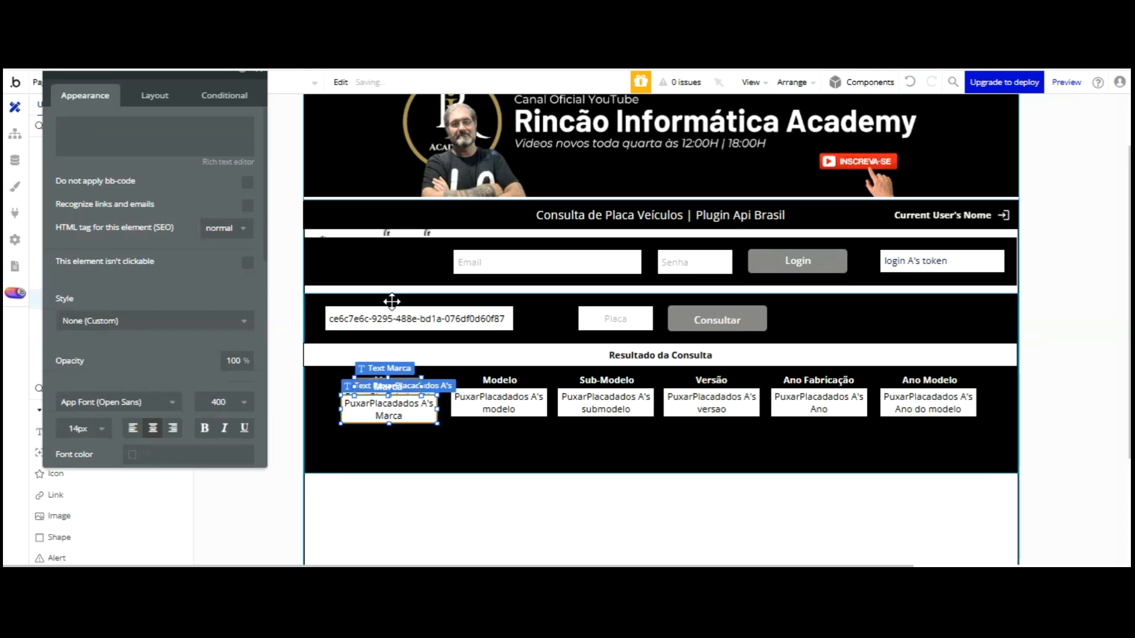
key("shift+Down")
key("shift+Down")
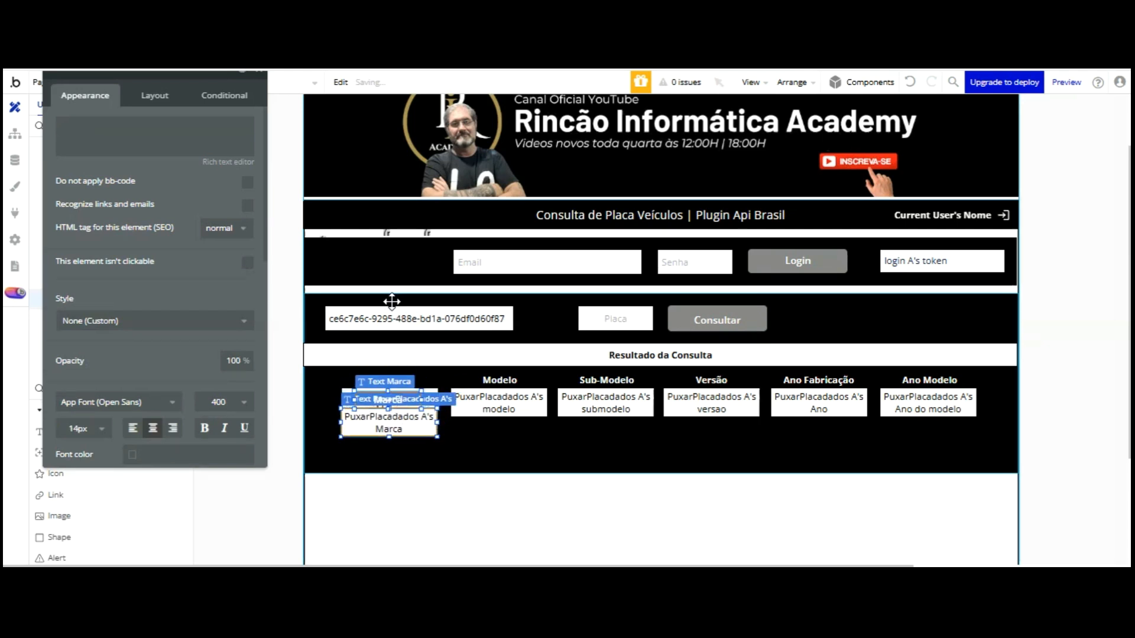
key("shift+Down")
key("shift+Down")
key("shift+Down")
key("shift+Down")
key("shift+Down")
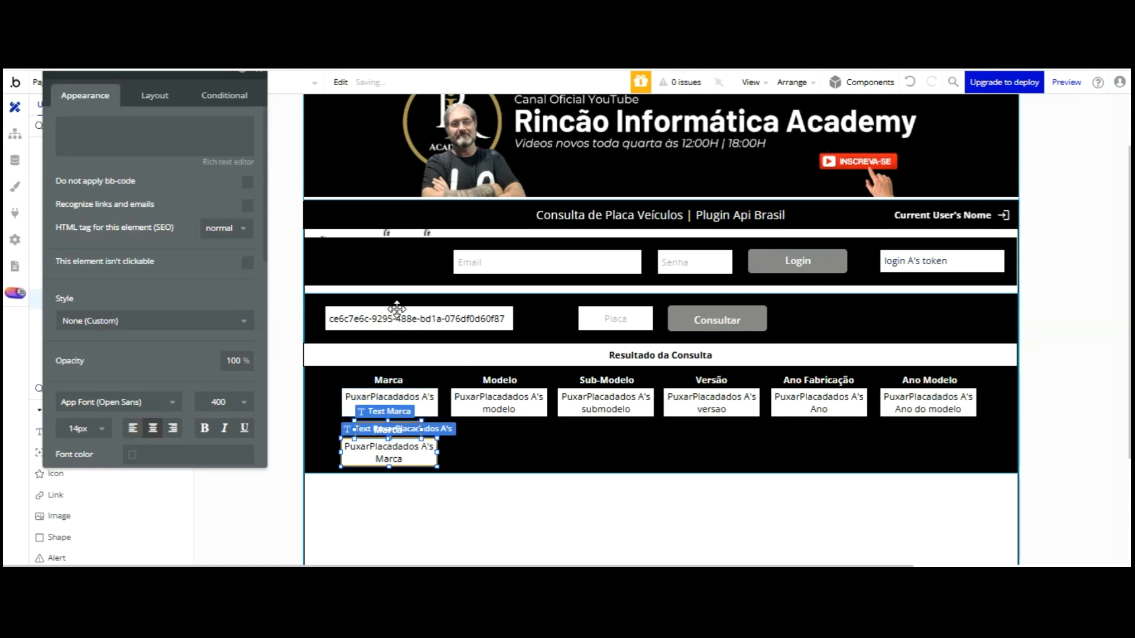
left_click(516, 448)
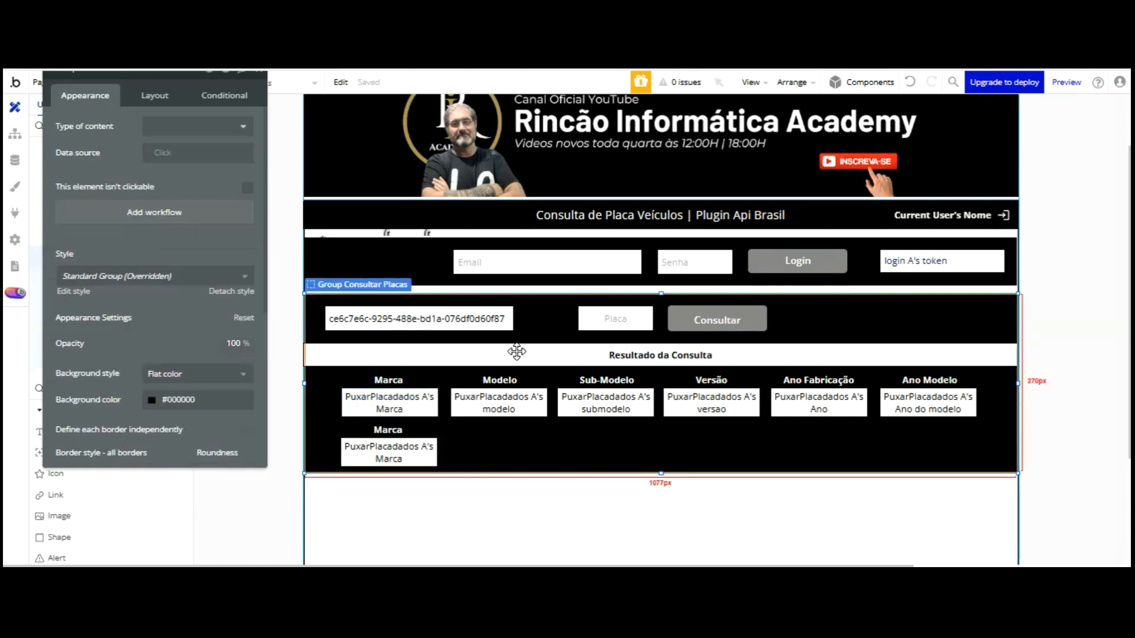
left_click_drag(643, 366, 644, 372)
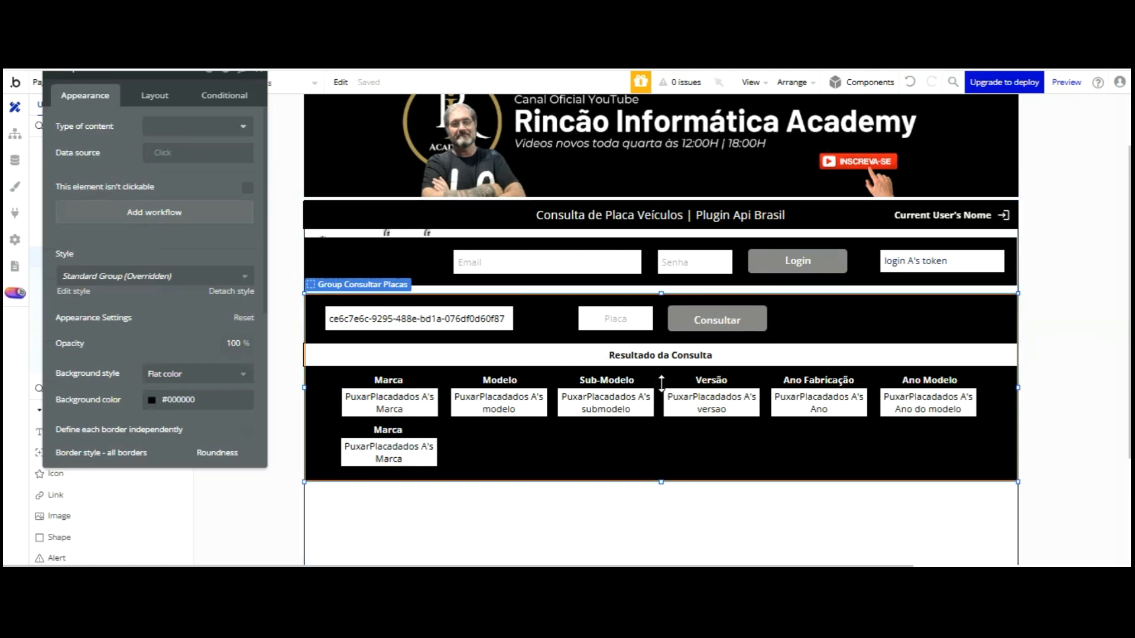
Make the new second-row result box show the plate's Cor field
left_click(385, 449)
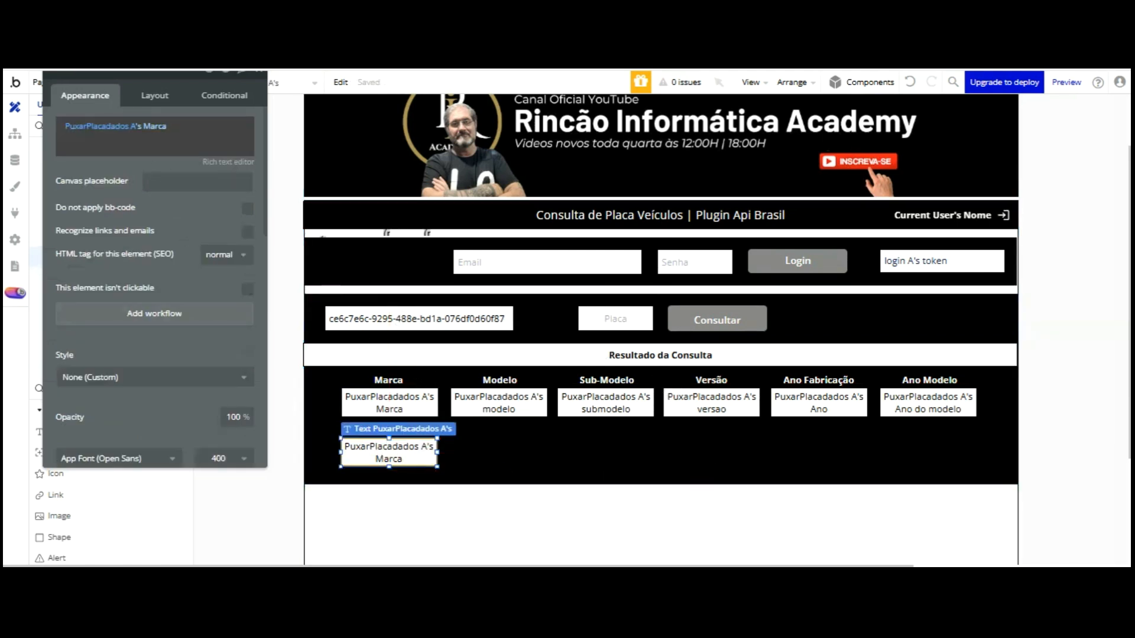
left_click(154, 126)
scroll(201, 183, "down", 3)
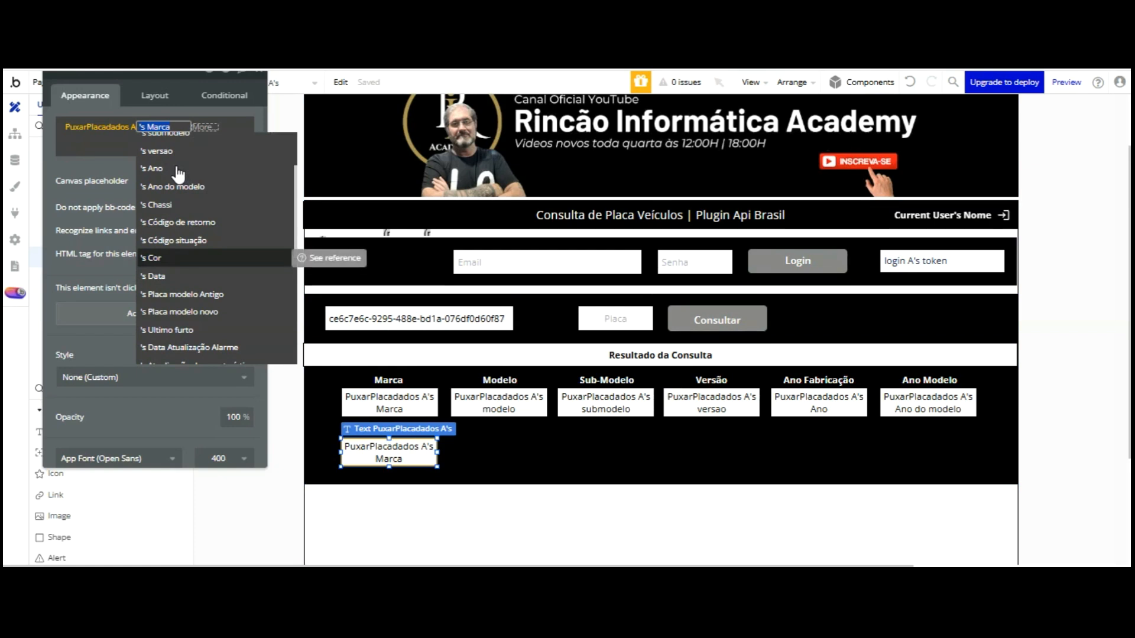
left_click(177, 261)
left_click(106, 169)
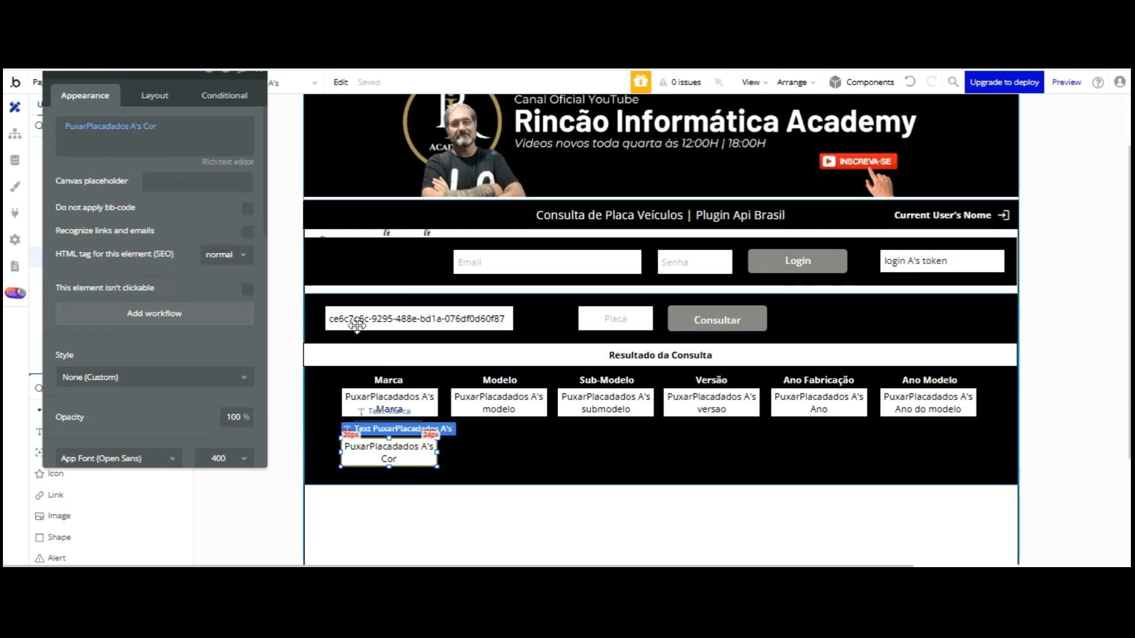
Change the heading above the Cor box to 'Cor Veículo'
left_click(481, 438)
left_click(400, 428)
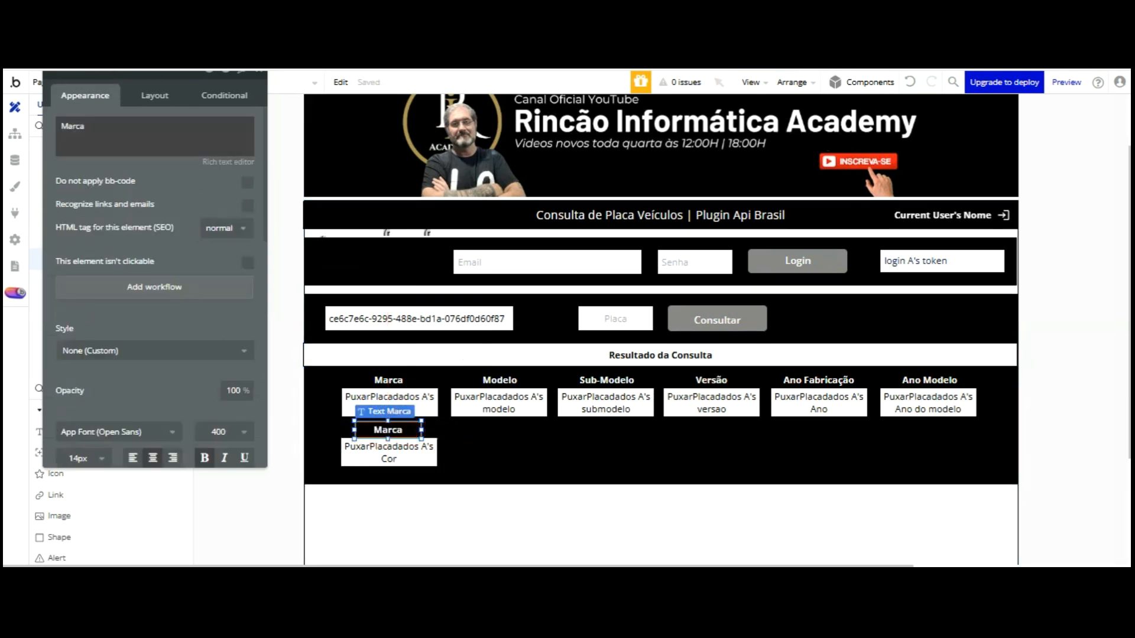
double_click(146, 132)
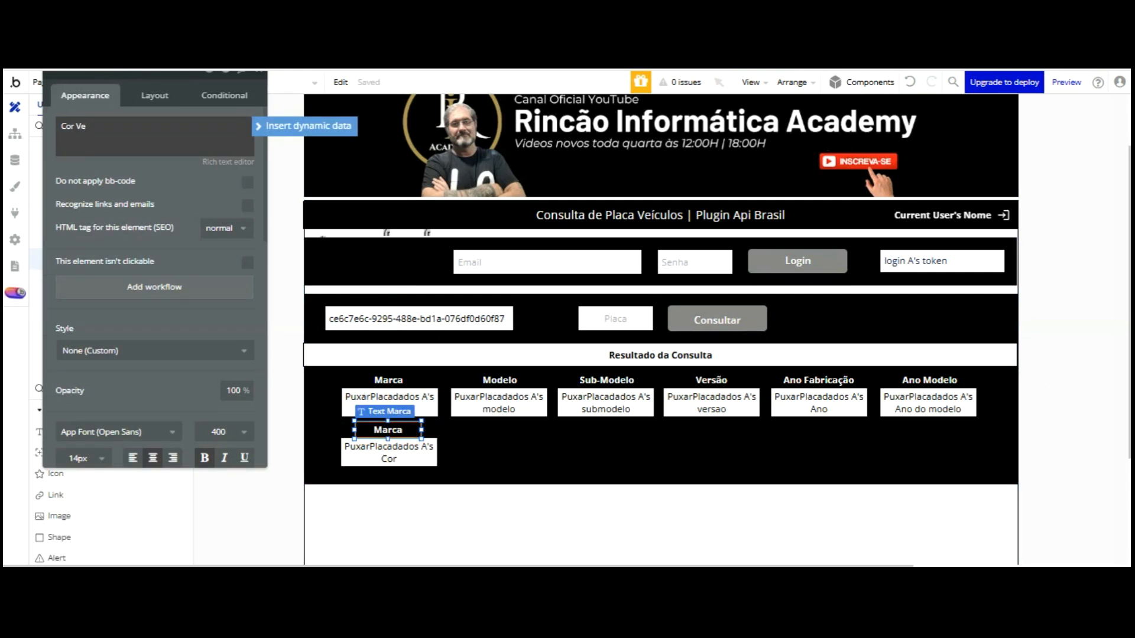
left_click(146, 134)
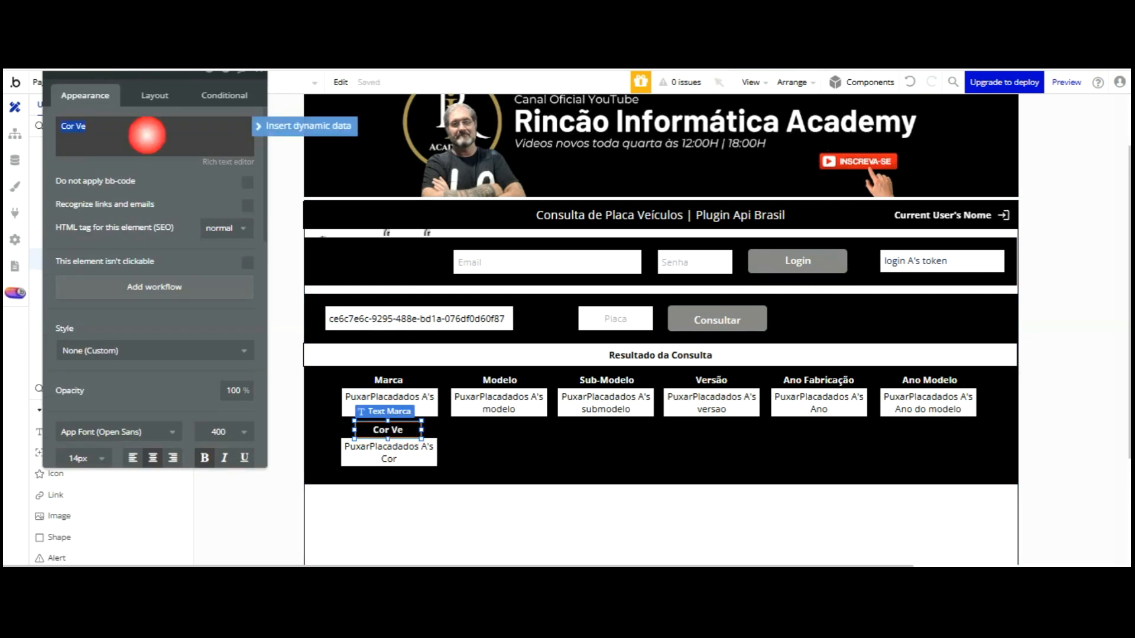
left_click(89, 128)
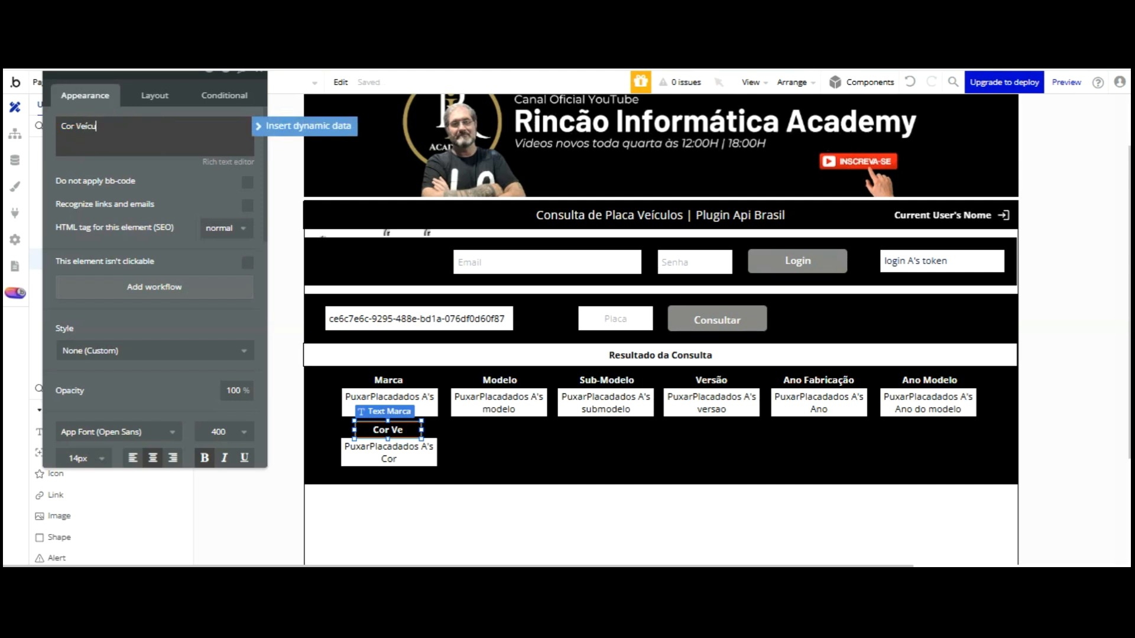
left_click_drag(185, 97, 185, 97)
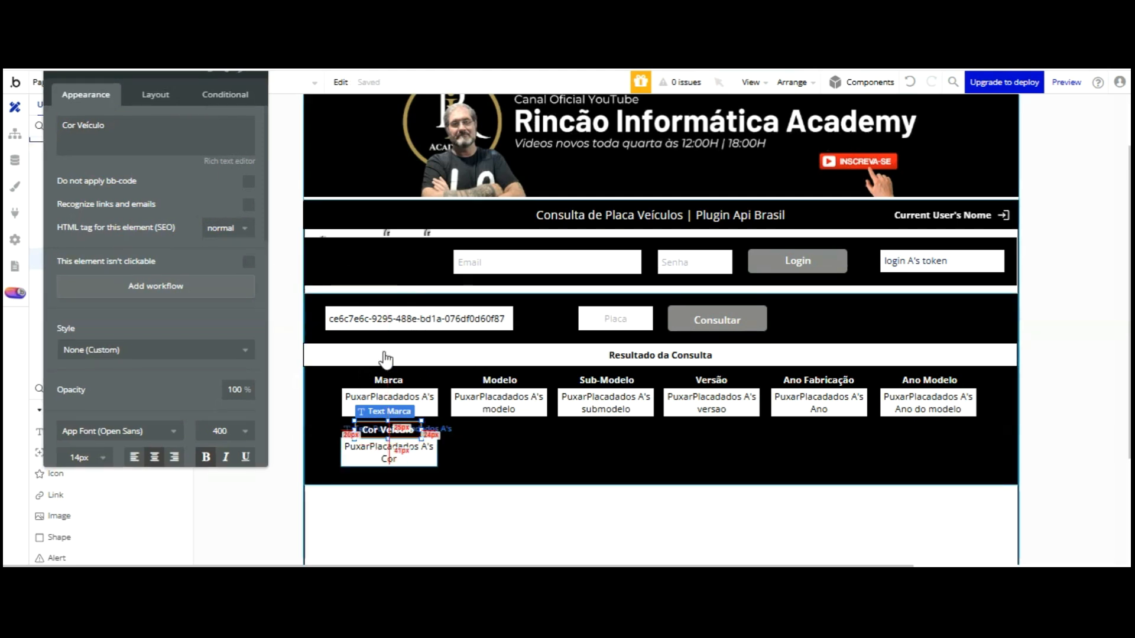
left_click(386, 460)
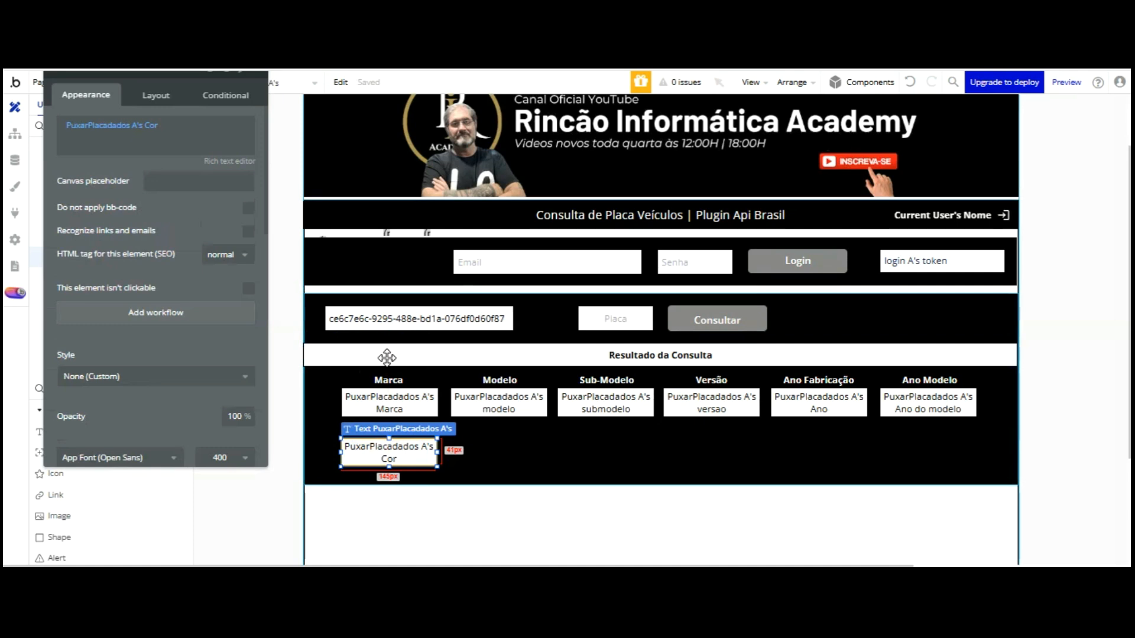
Duplicate the Cor Veículo field beside it and bind the copy to 's Cilindradas
left_click_drag(399, 357, 499, 353)
left_click(152, 126)
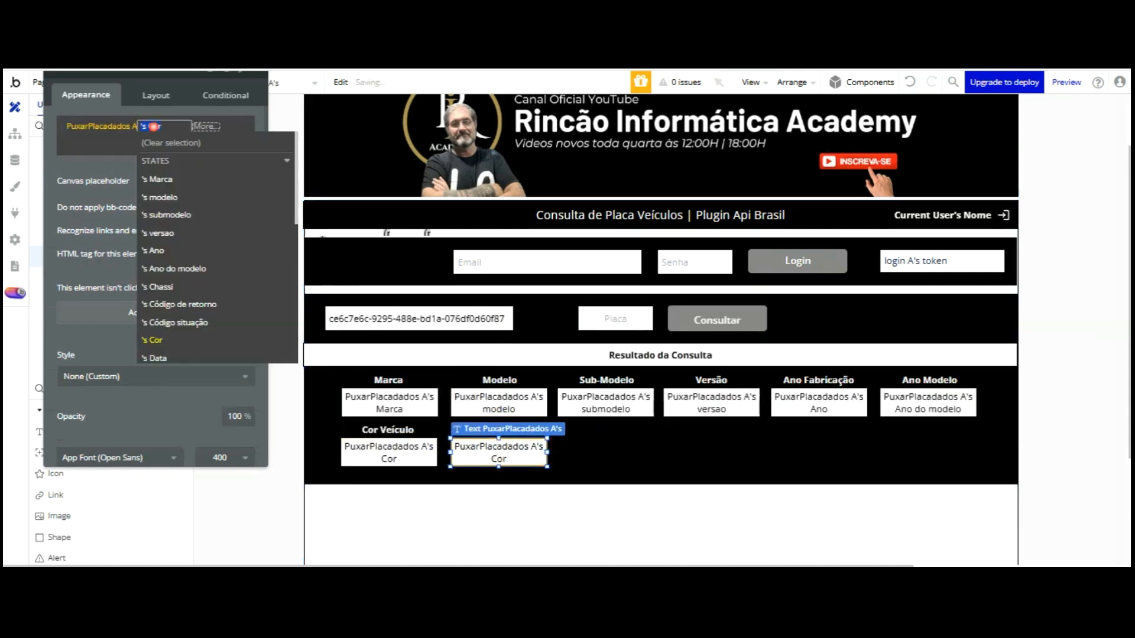
key("Down")
key("Down")
key("Down")
key("Down")
key("Down")
key("Down")
key("Down")
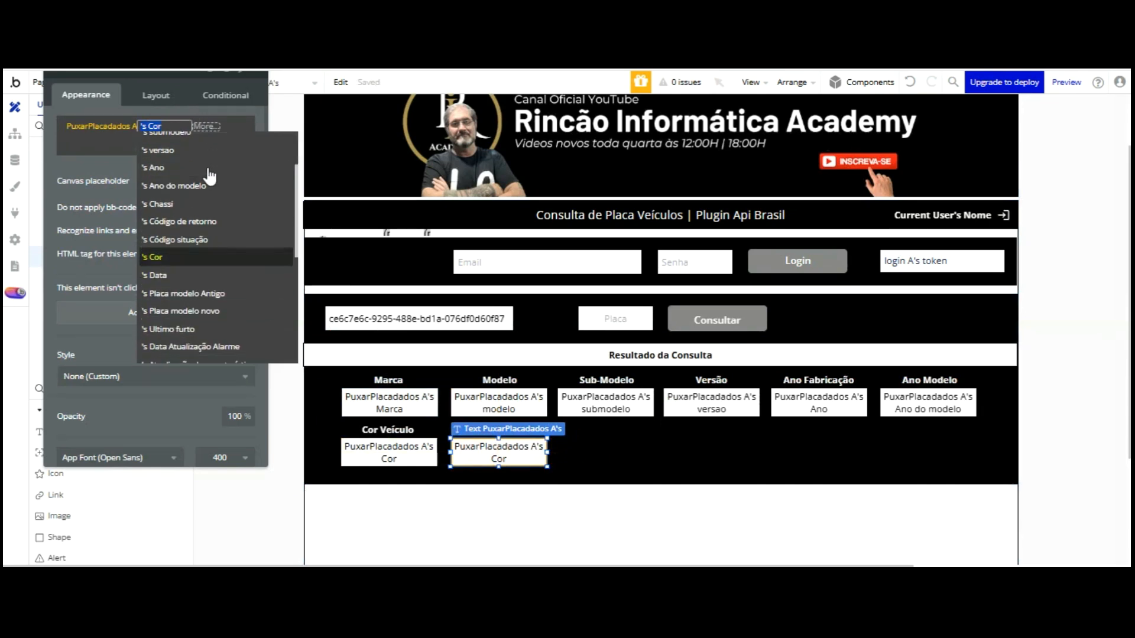
key("Down")
key("Down")
key("Down")
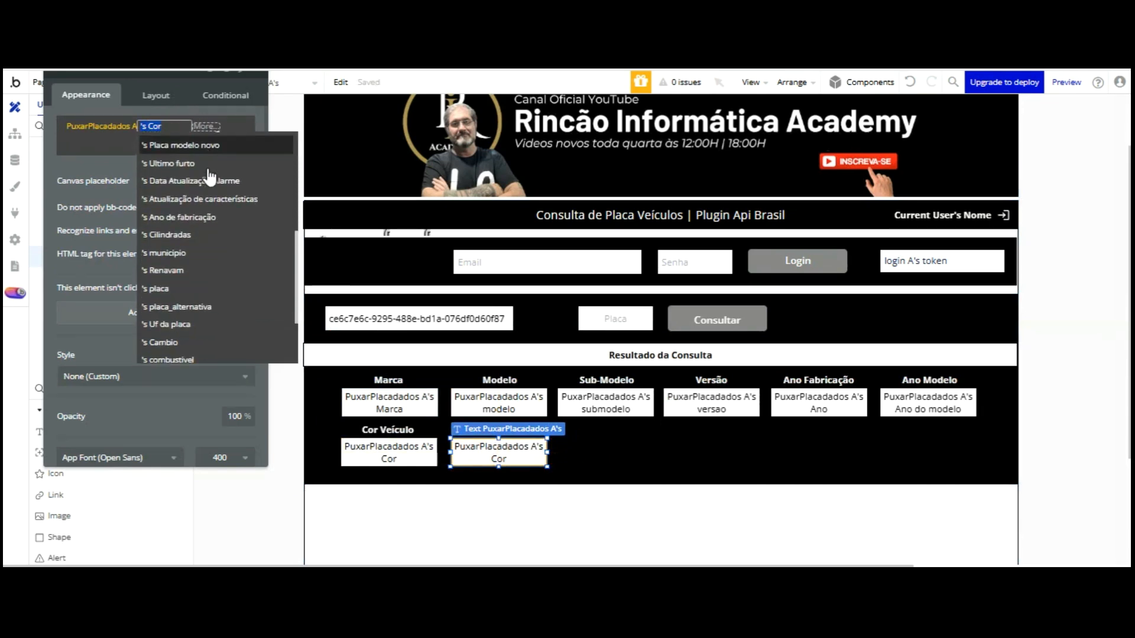
key("Down")
key("Down")
key("Down")
key("Down")
key("Down")
key("Down")
key("Down")
key("Down")
key("Up")
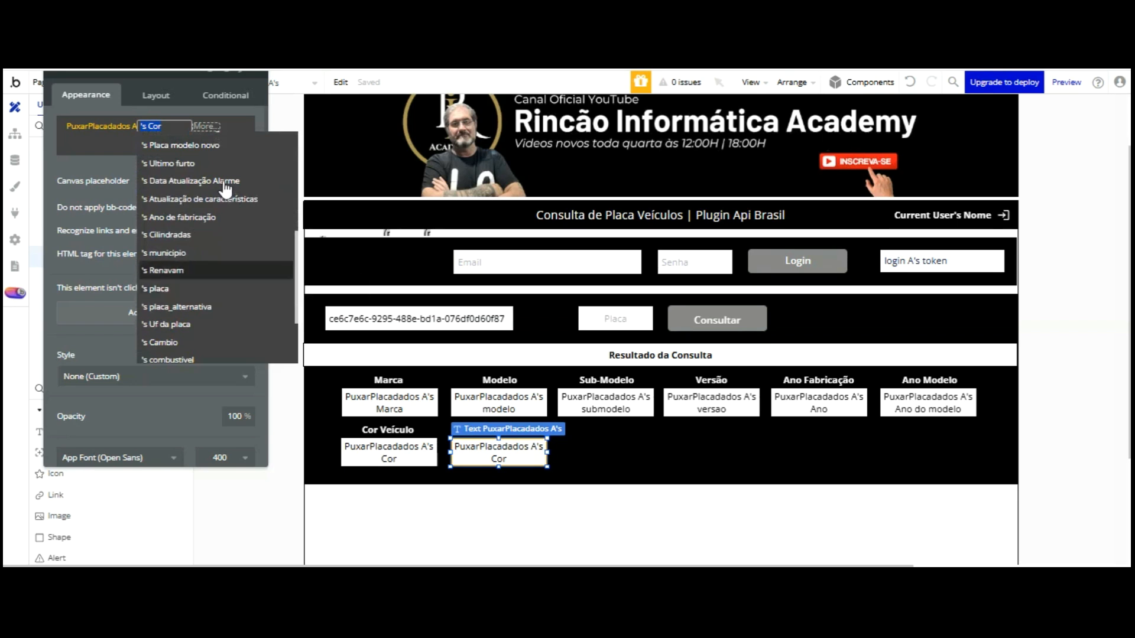
key("Up")
key("Up")
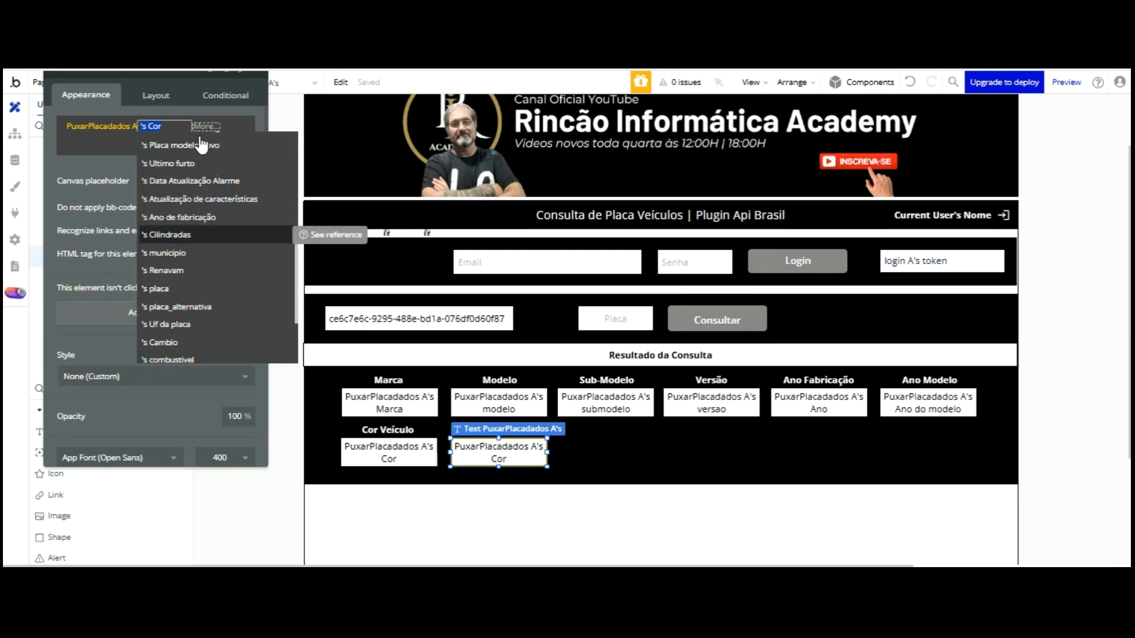
key("Return")
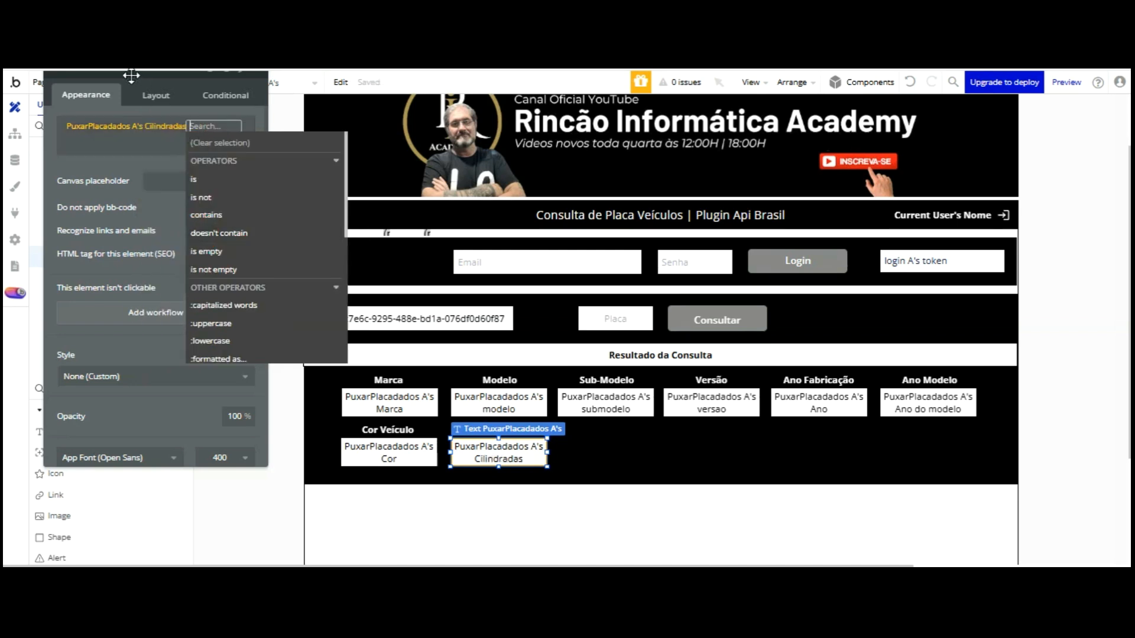
left_click(131, 75)
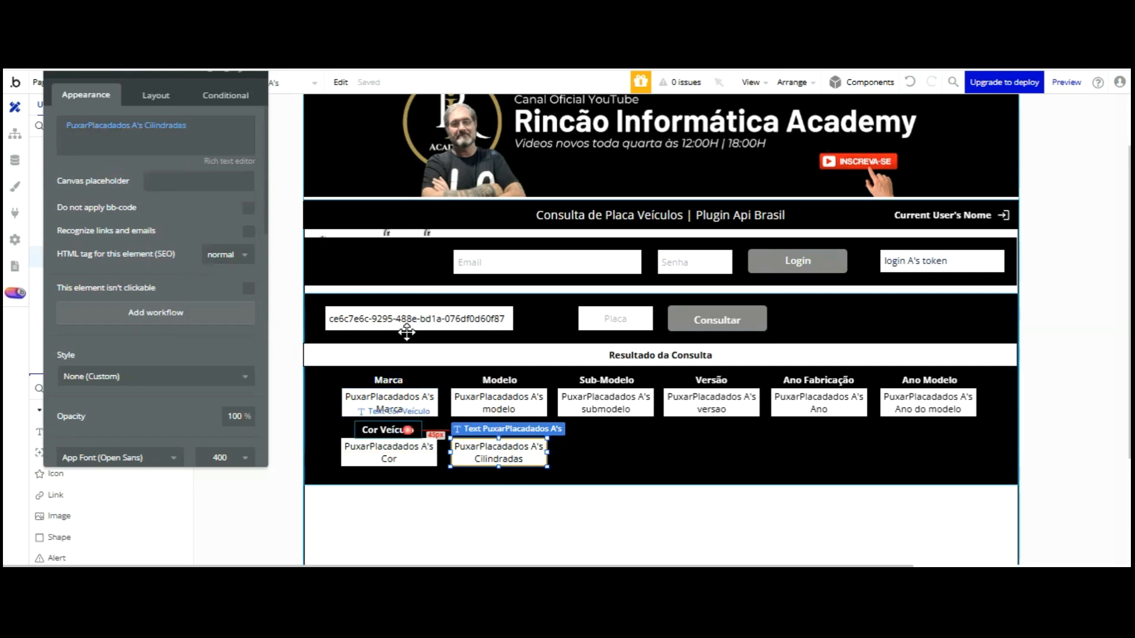
Copy the Cor Veículo heading above the Cilindradas field and retitle it Potência
left_click(408, 430)
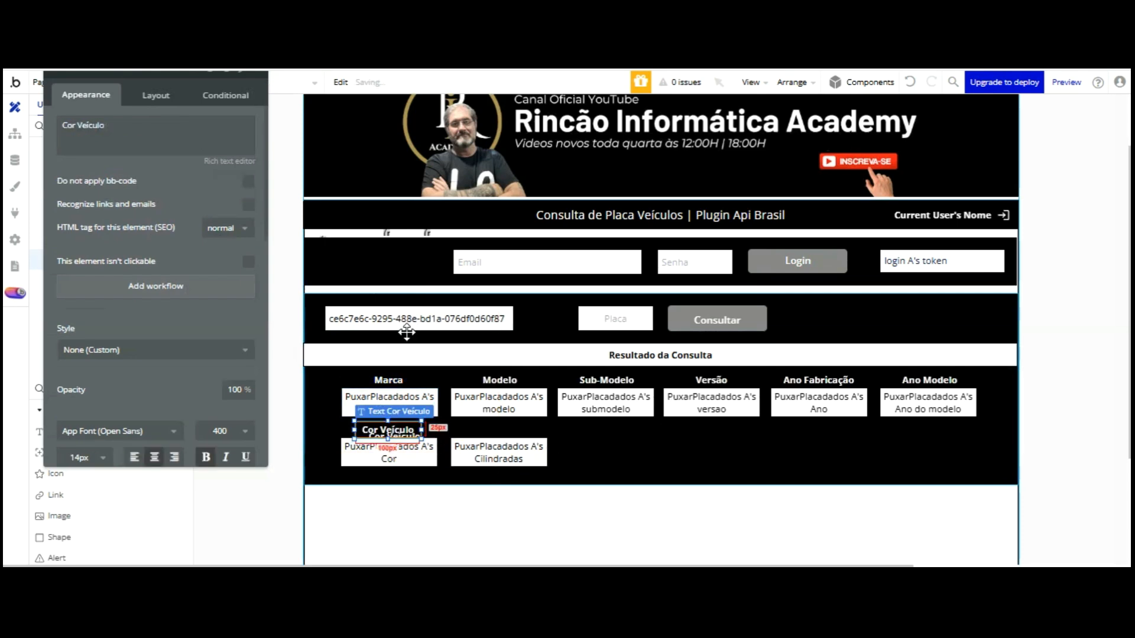
left_click_drag(407, 332, 518, 330)
left_click(144, 131)
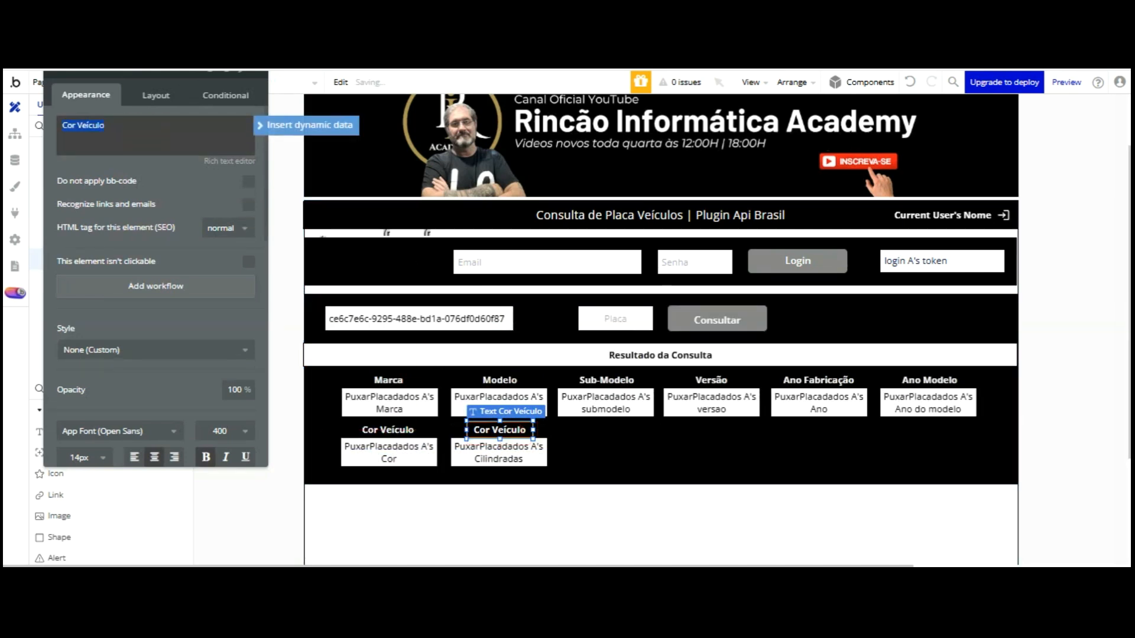
type("Potência")
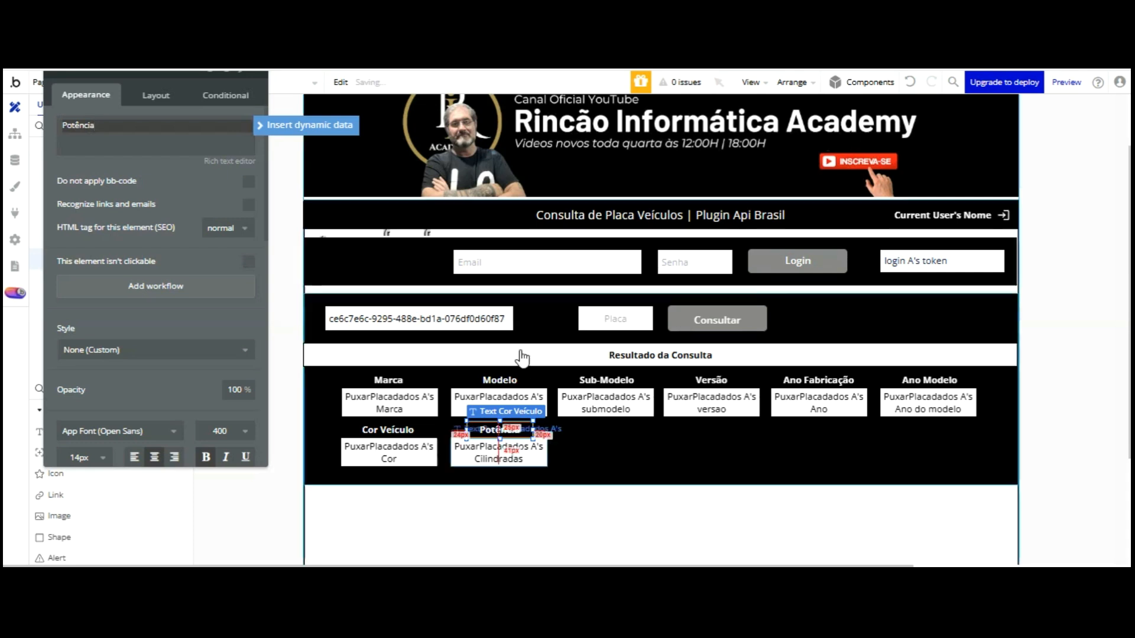
Add a third result box beside Cilindradas showing the plate's municipio field
left_click(514, 453)
key("ctrl+v")
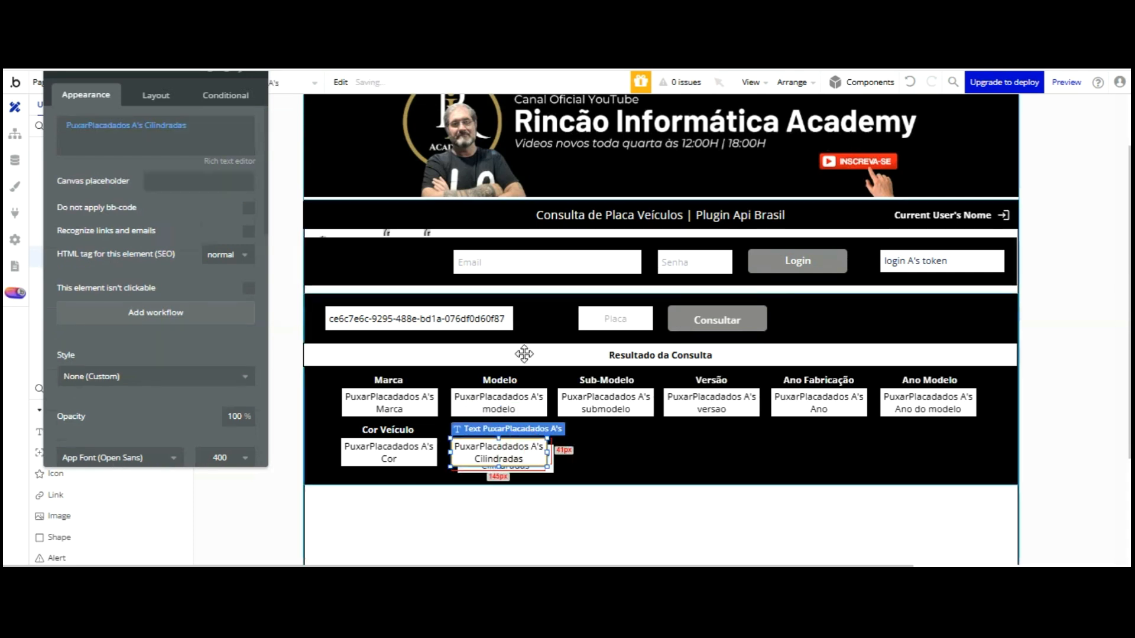
left_click_drag(534, 360, 632, 354)
left_click(177, 125)
left_click(169, 126)
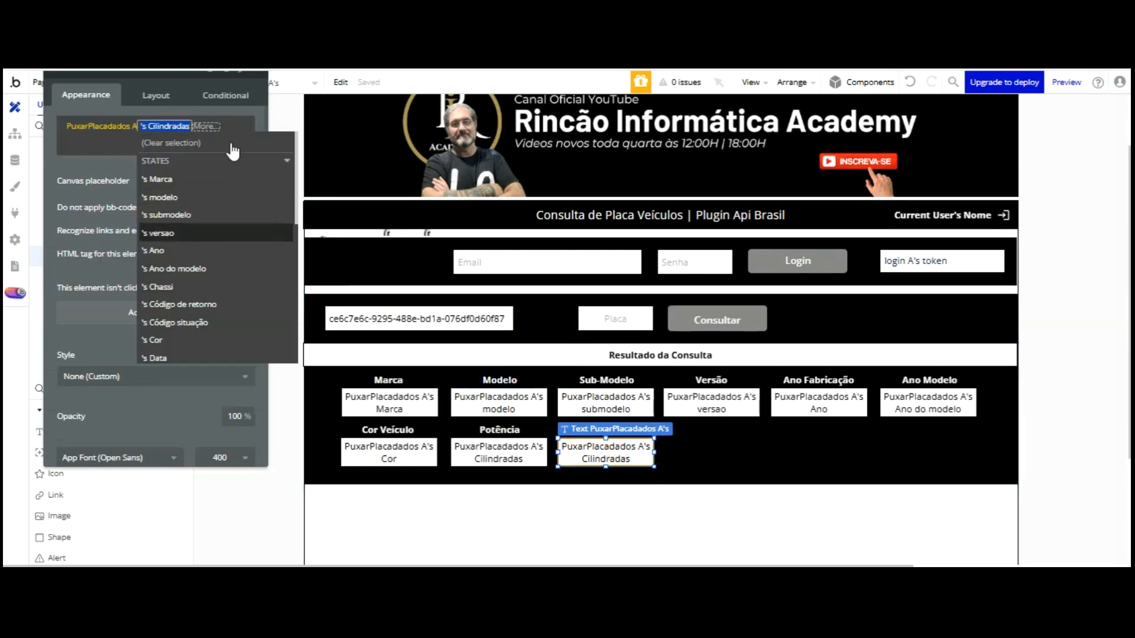
scroll(220, 177, "down", 5)
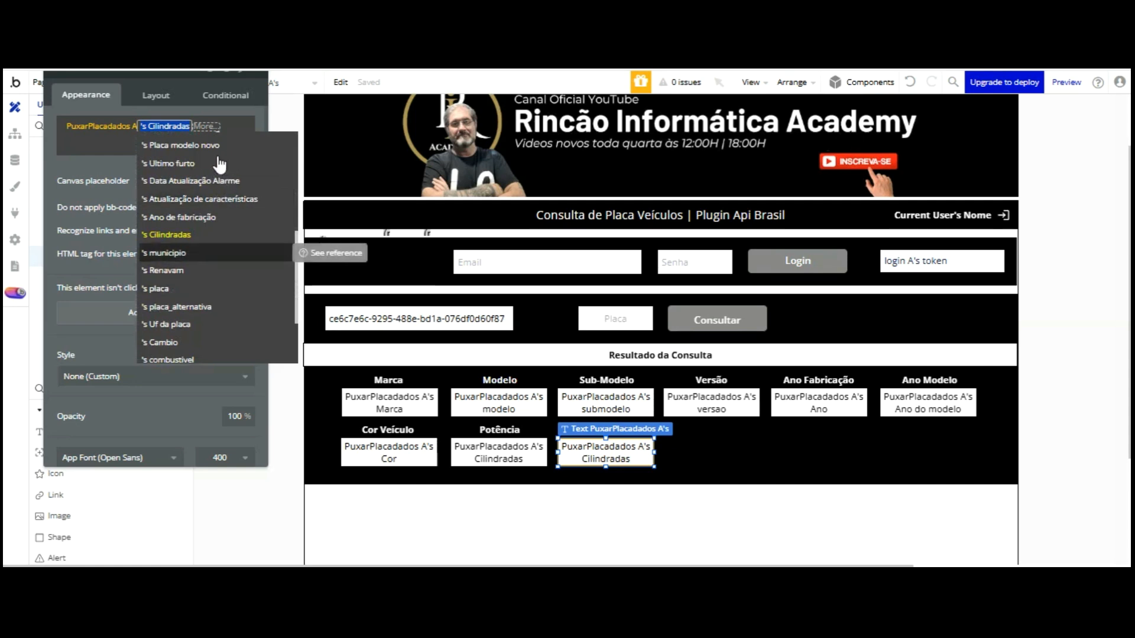
left_click(219, 253)
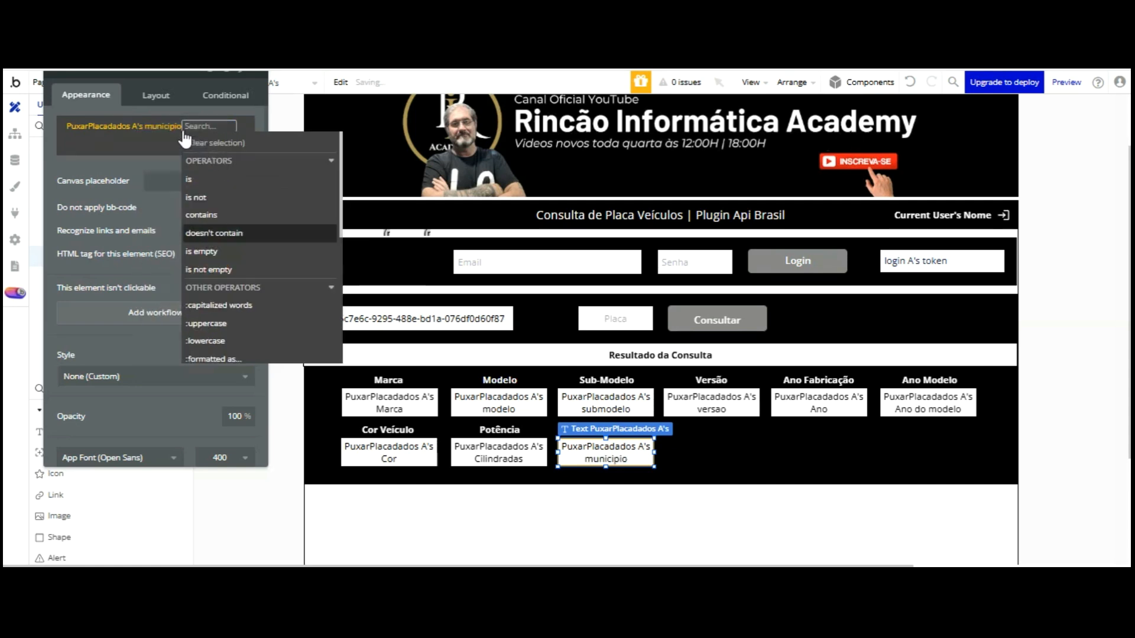
left_click(123, 84)
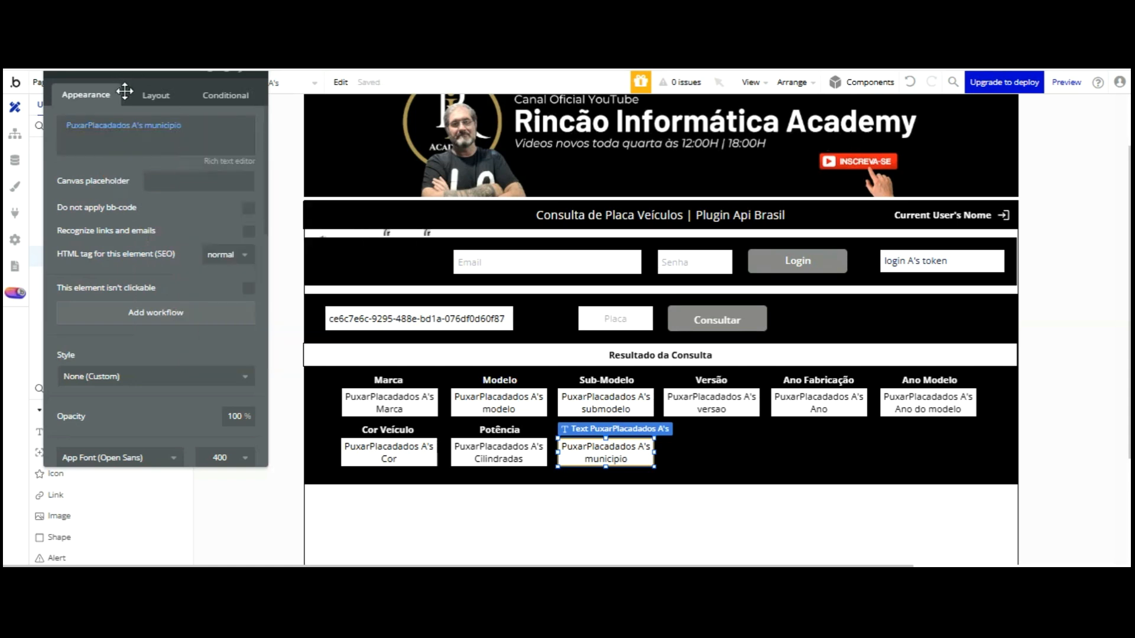
Copy the Potência heading above the municipio box and retitle it Município
left_click(602, 336)
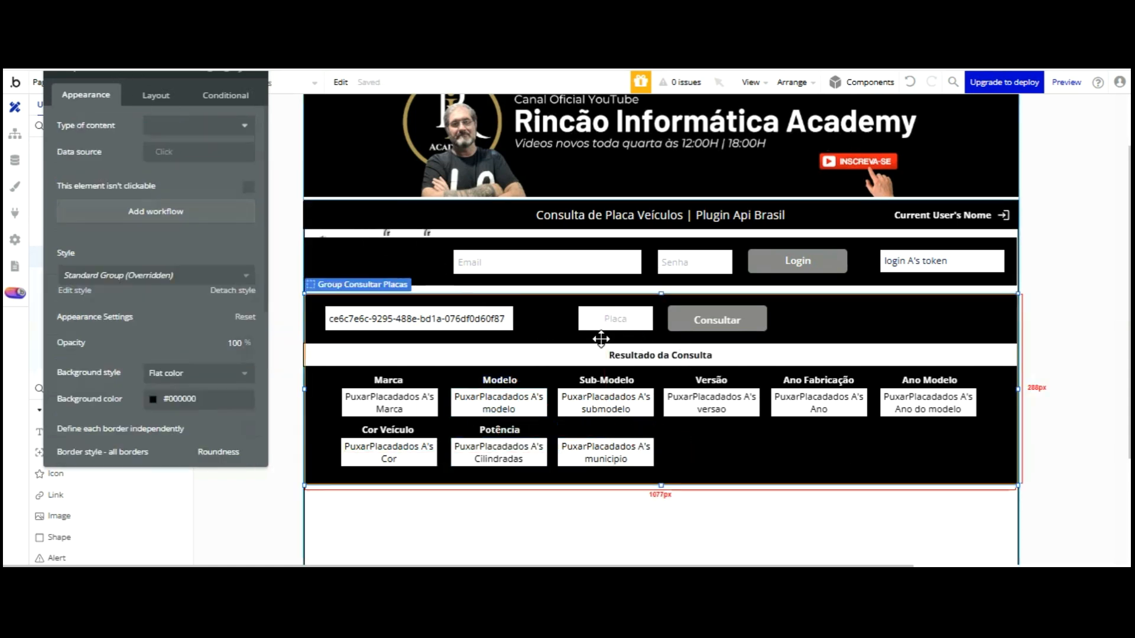
left_click(515, 333)
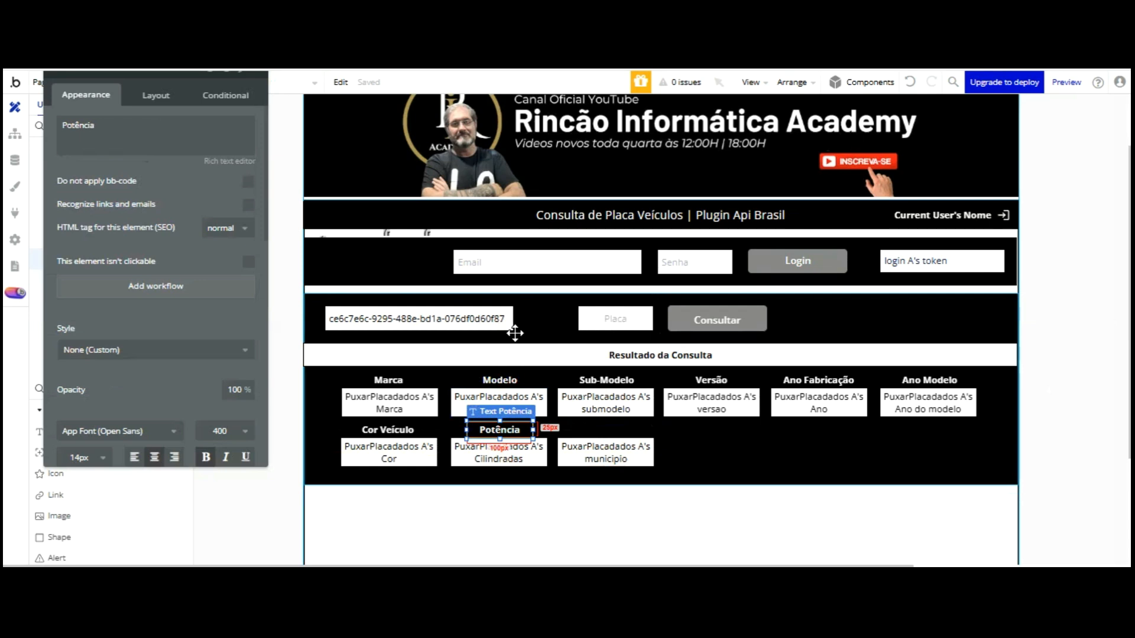
left_click_drag(519, 331, 615, 328)
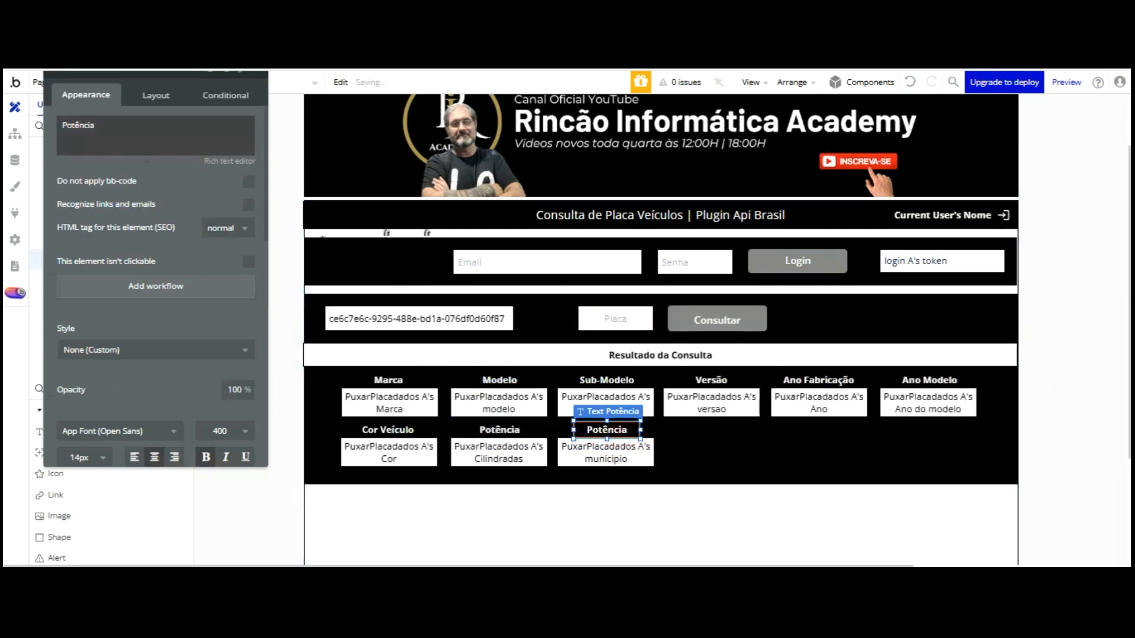
double_click(157, 124)
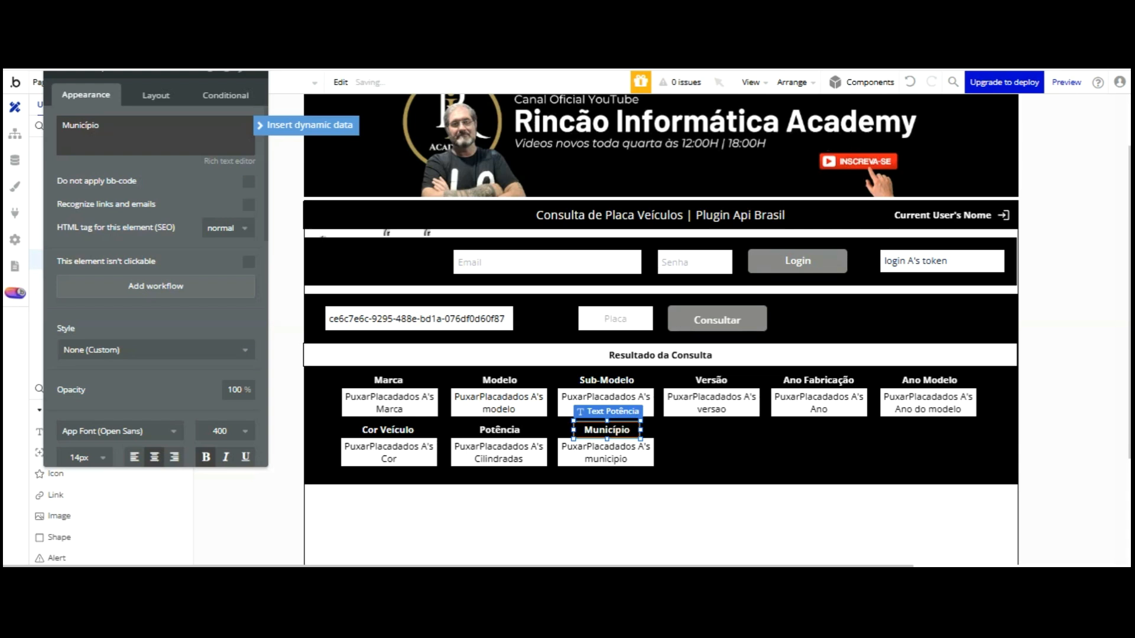
left_click(173, 168)
Duplicate the municipio box beside it and bind the copy to 's combustivel
left_click(615, 456)
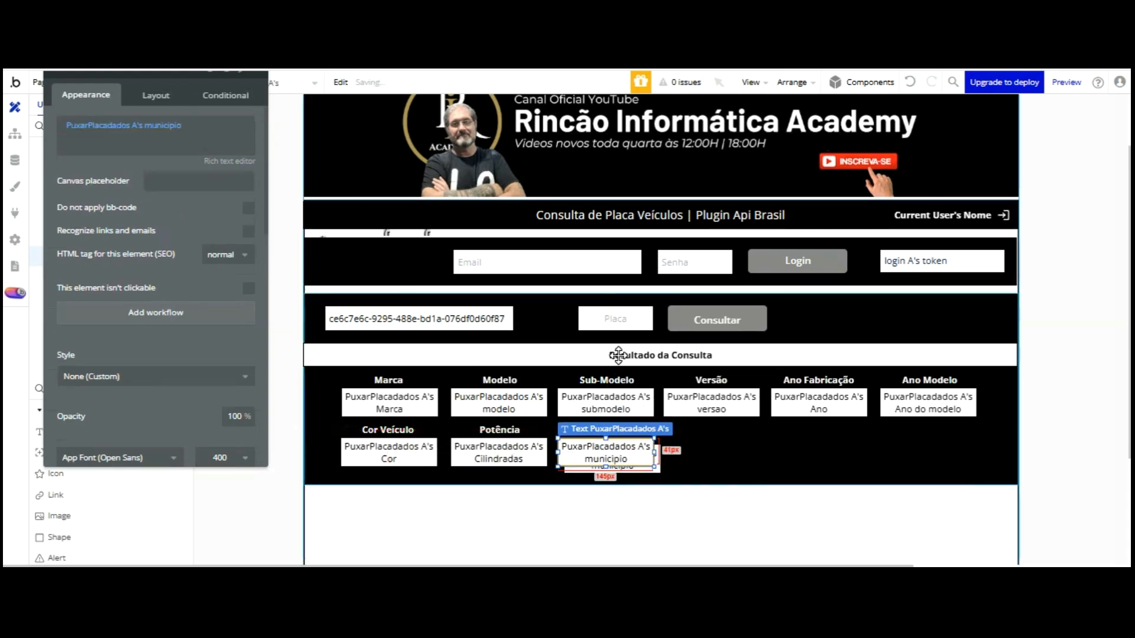
key("ctrl+v")
left_click(716, 351)
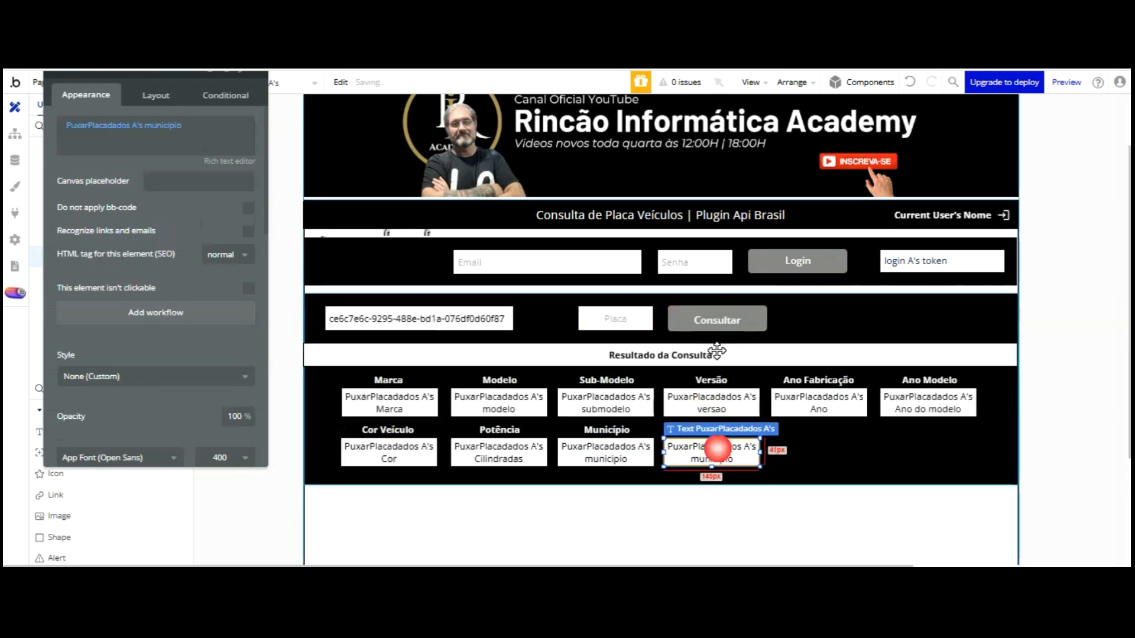
left_click(161, 125)
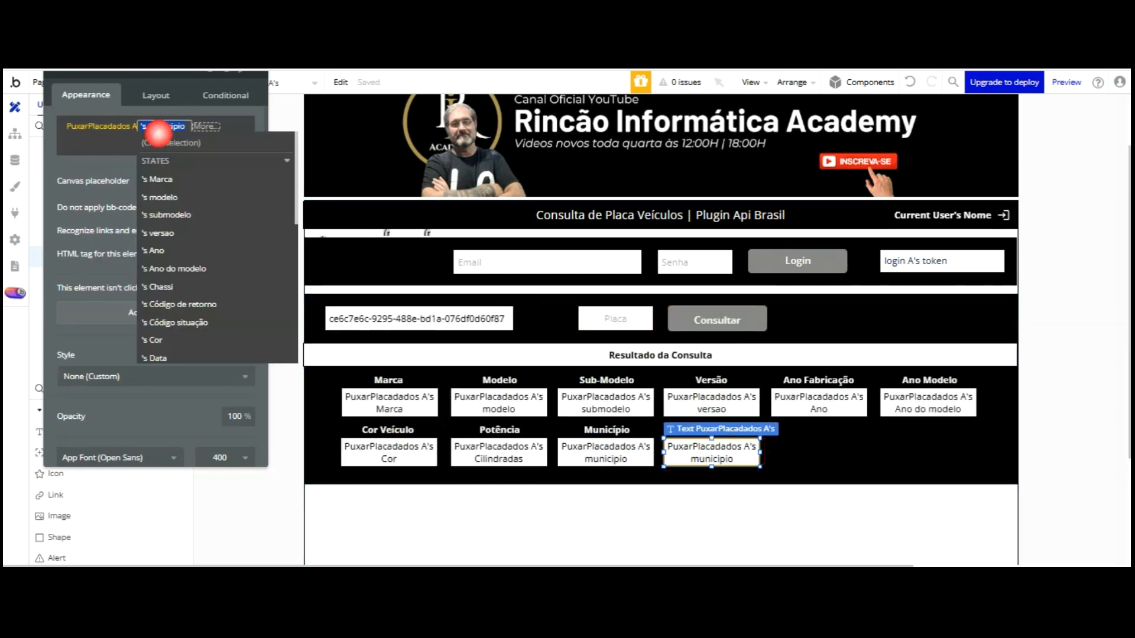
scroll(178, 181, "down", 1)
scroll(201, 180, "down", 3)
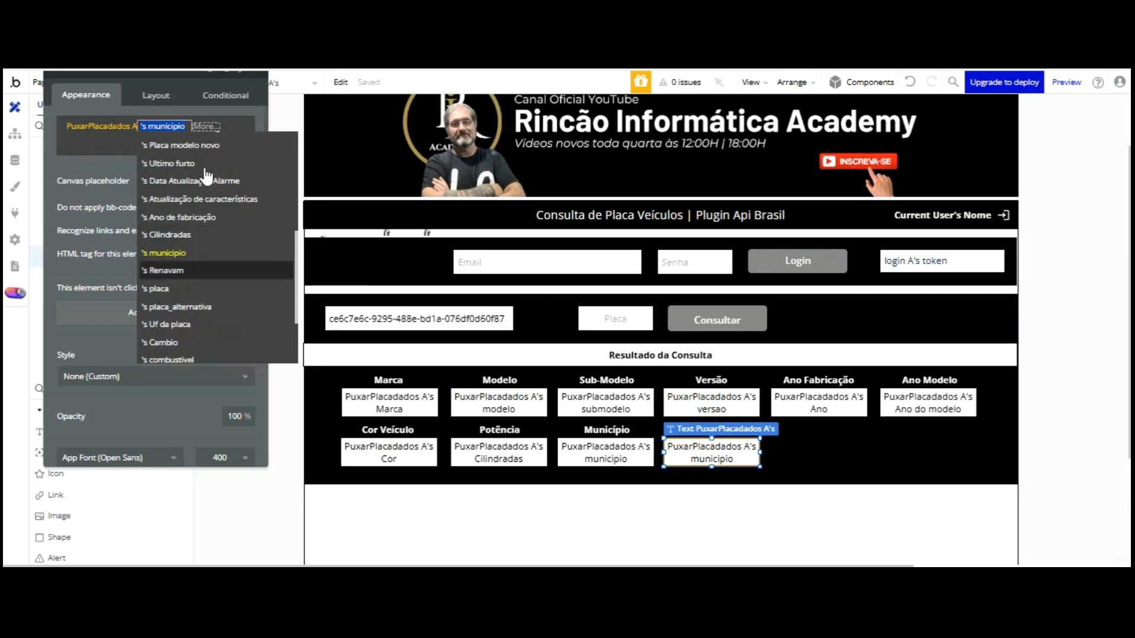
scroll(223, 211, "down", 2)
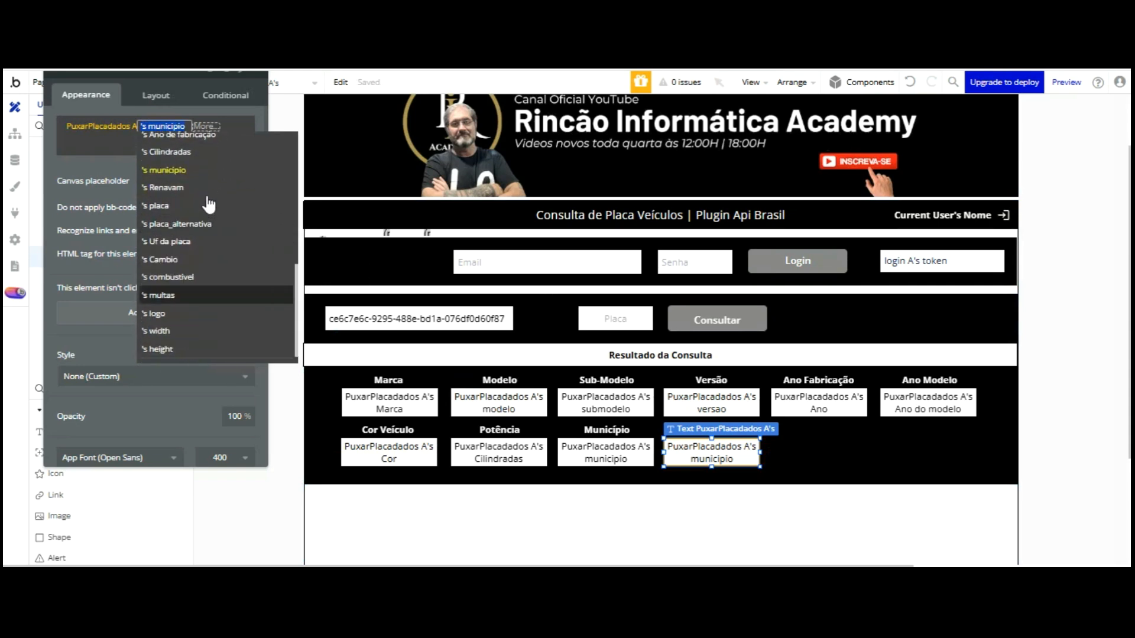
left_click(204, 277)
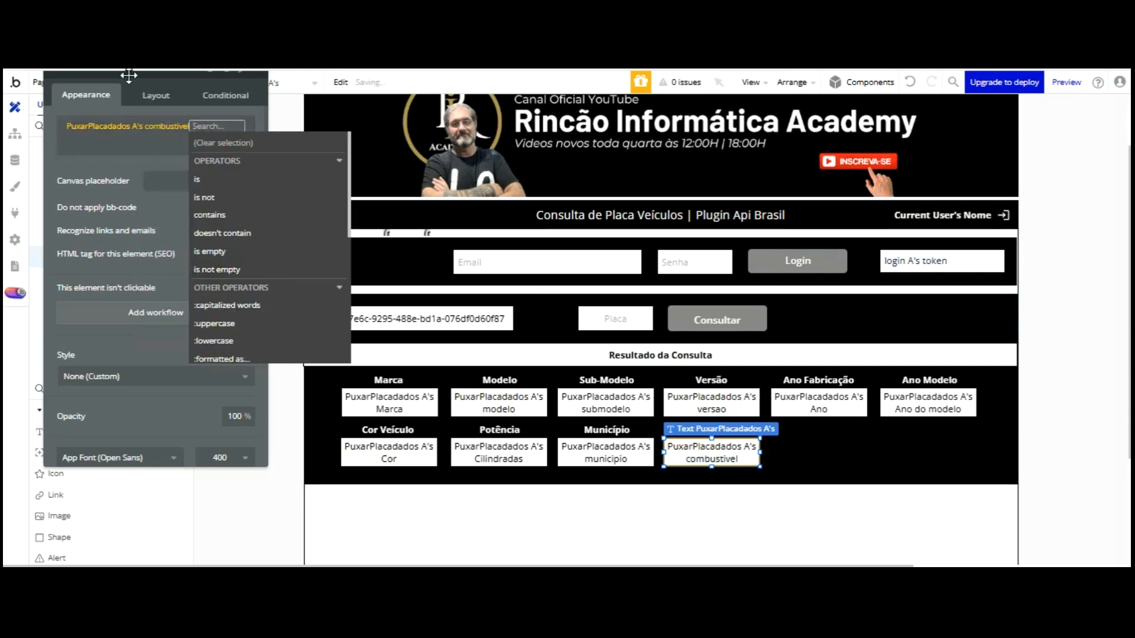
Place a copy of the Município heading above the fuel box and begin retitling it Combustível
left_click(606, 430)
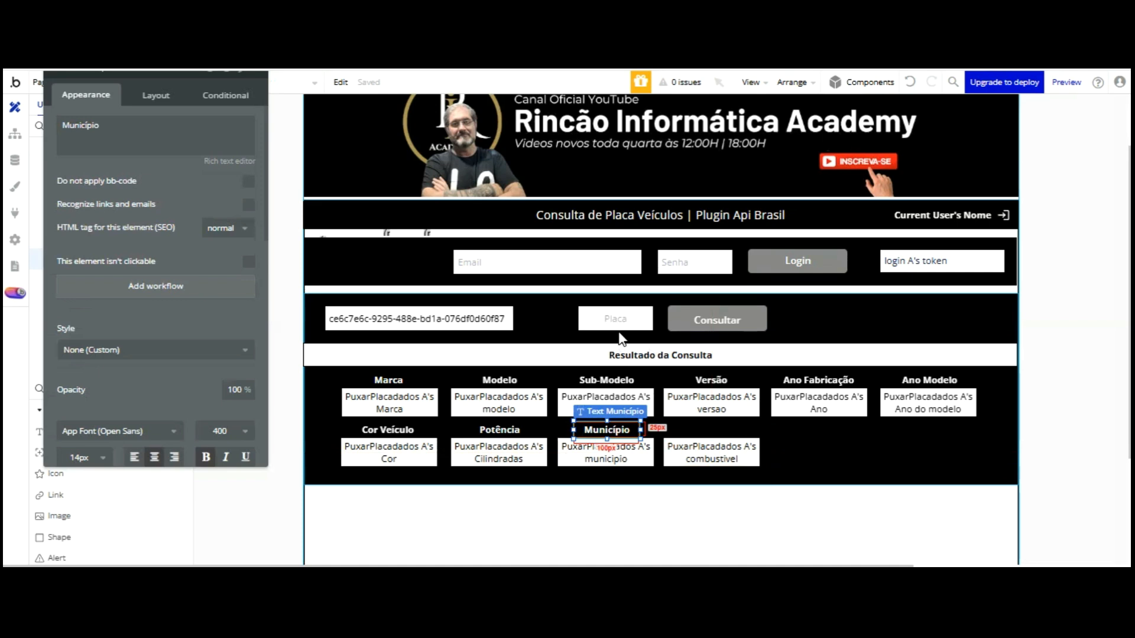
key("ctrl+s")
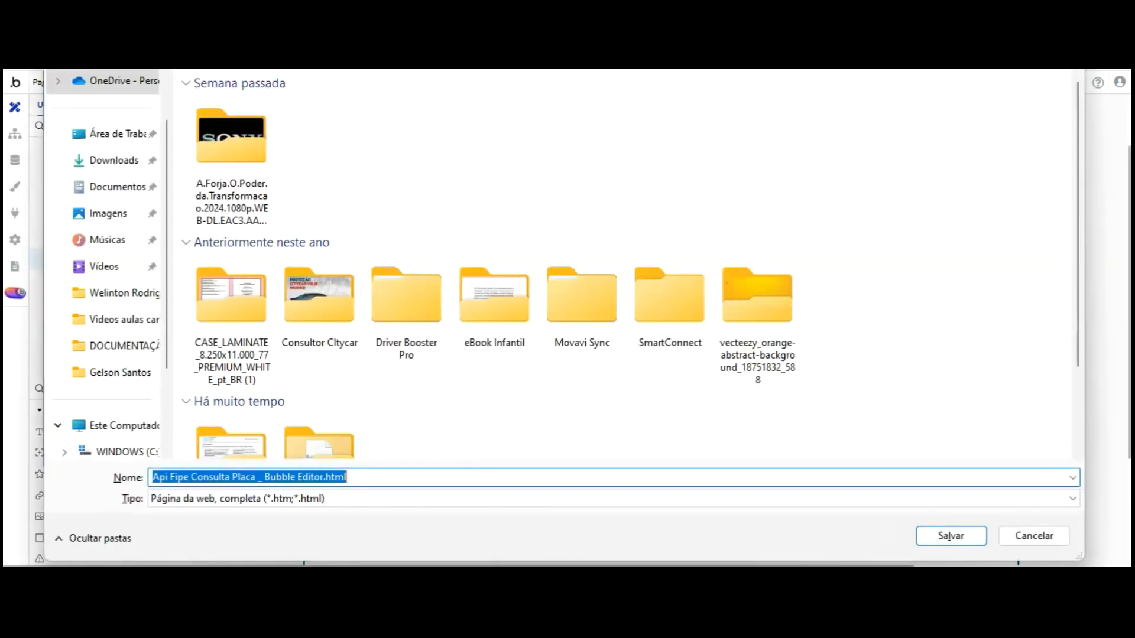
left_click(1076, 14)
key("ctrl+d")
left_click_drag(631, 340, 724, 334)
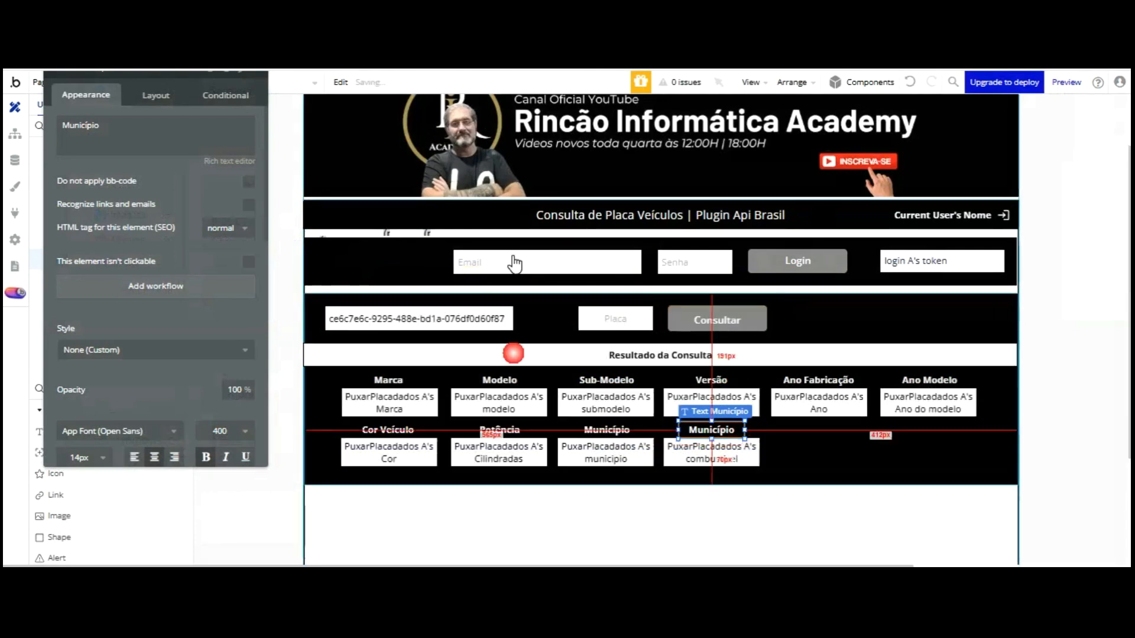
type("Combus")
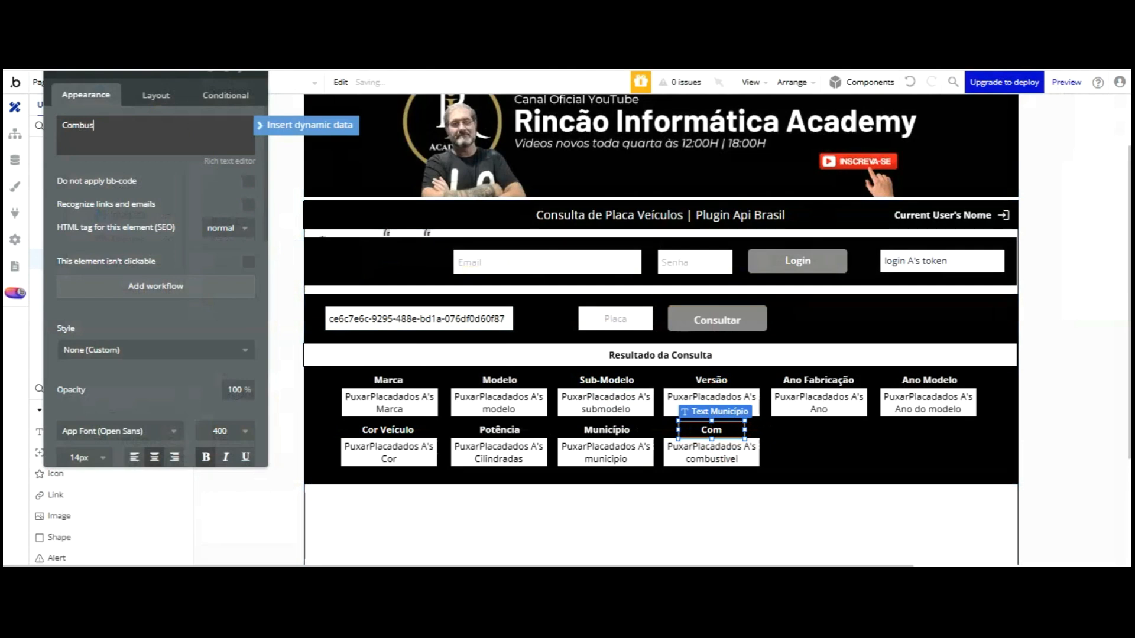
type("tivel")
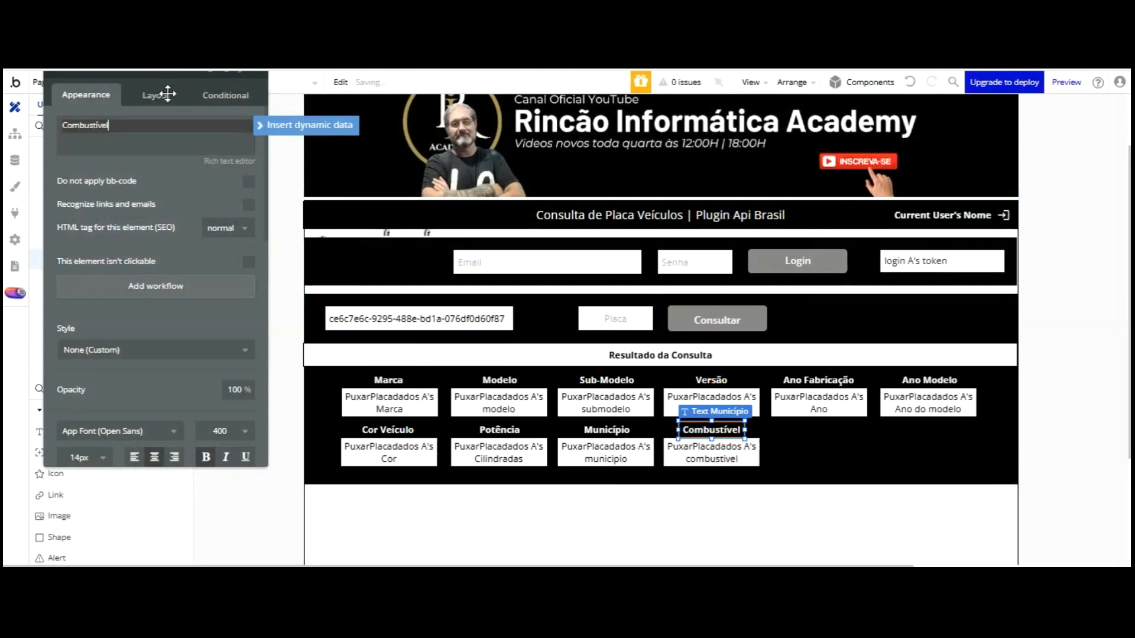
Finish the Combustível heading and add a fifth box under Ano Fabricação showing Placa modelo novo
left_click(207, 261)
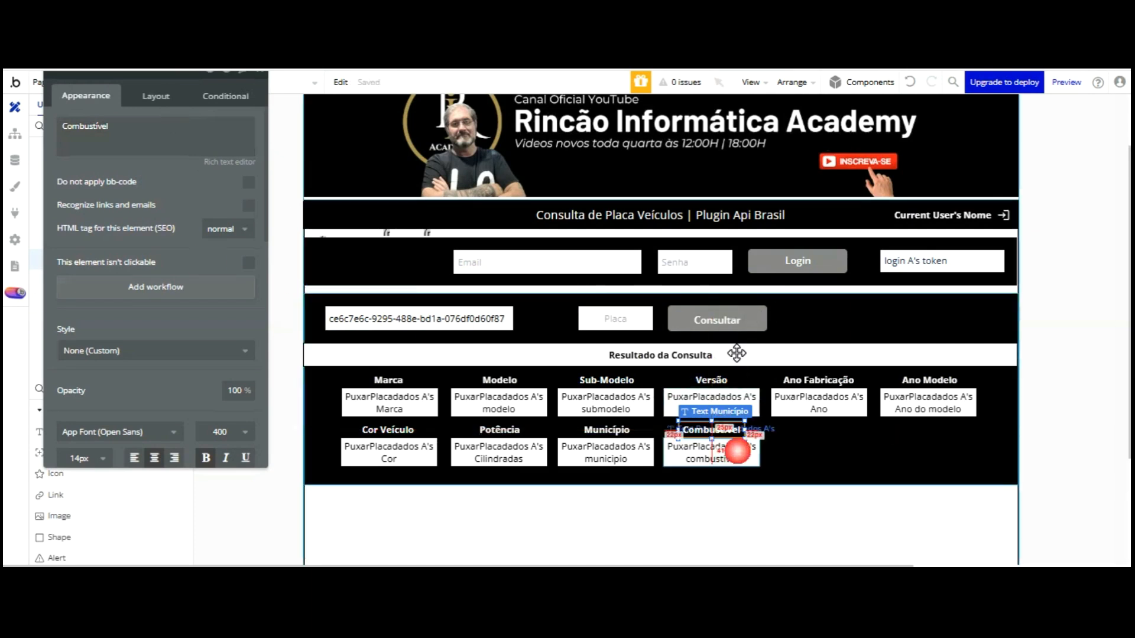
left_click(733, 453)
left_click_drag(742, 447, 839, 447)
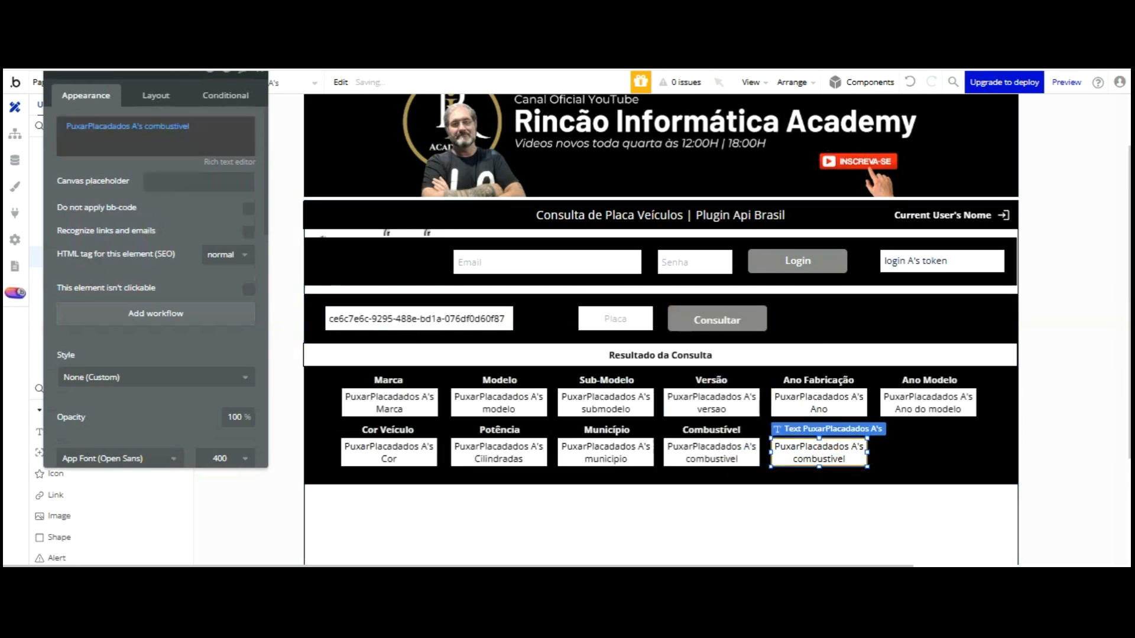
left_click(166, 126)
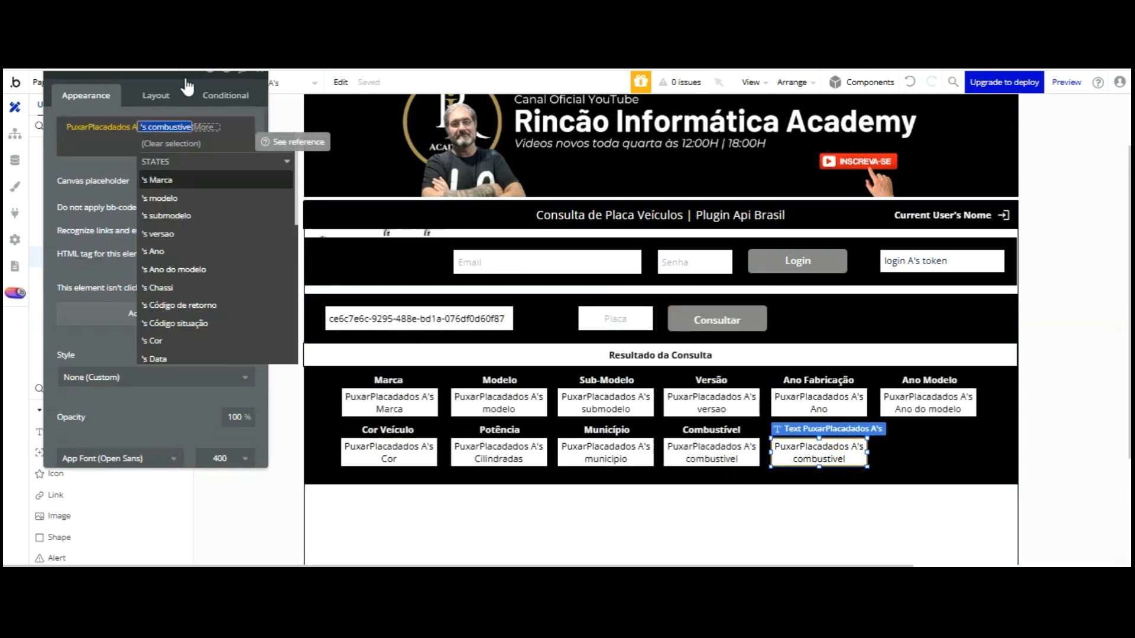
scroll(213, 148, "down", 3)
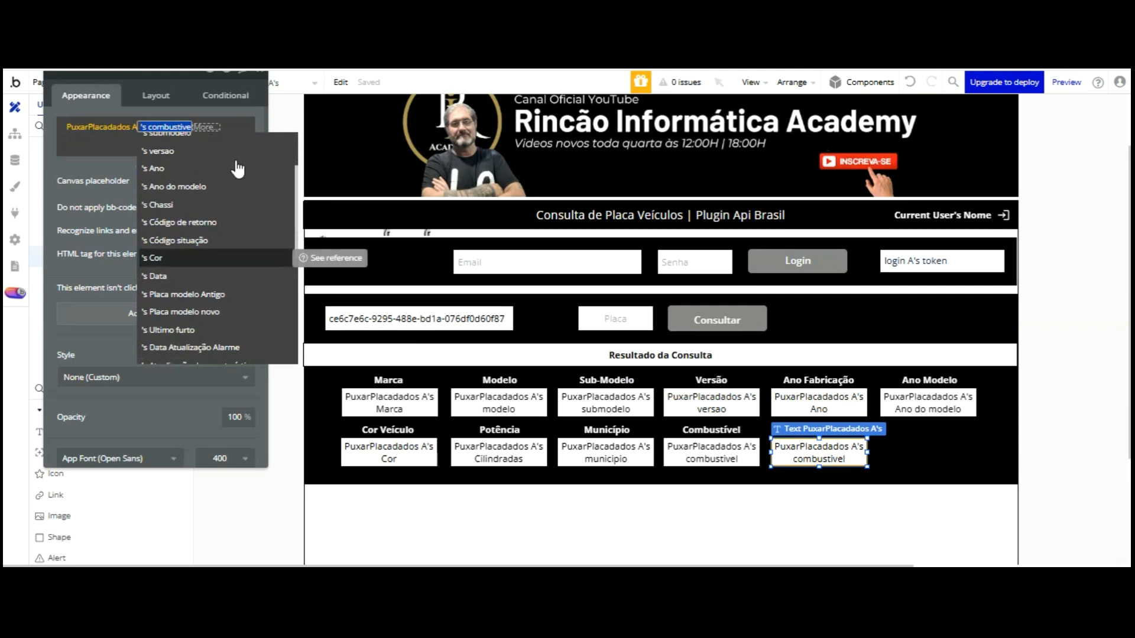
key("Down")
key("Down")
key("Down")
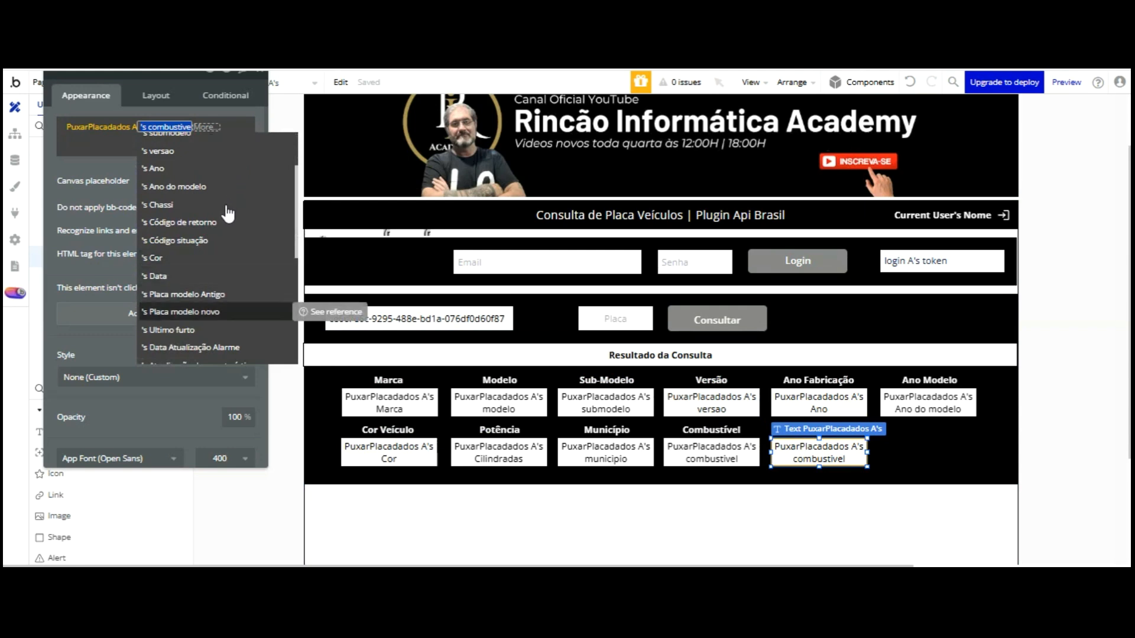
key("Return")
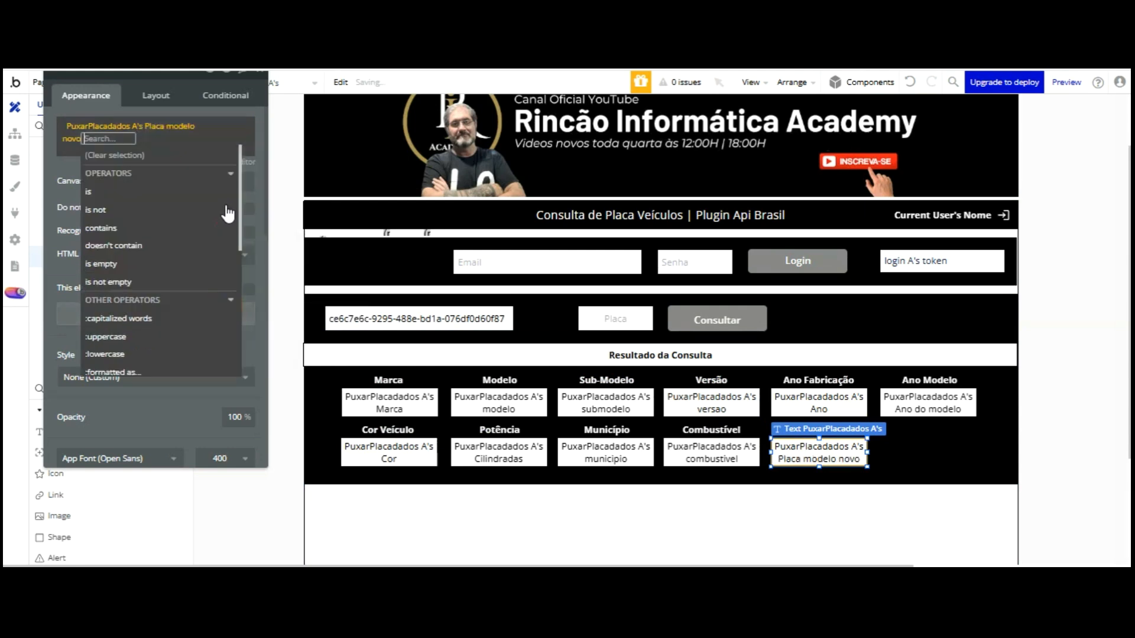
left_click(71, 156)
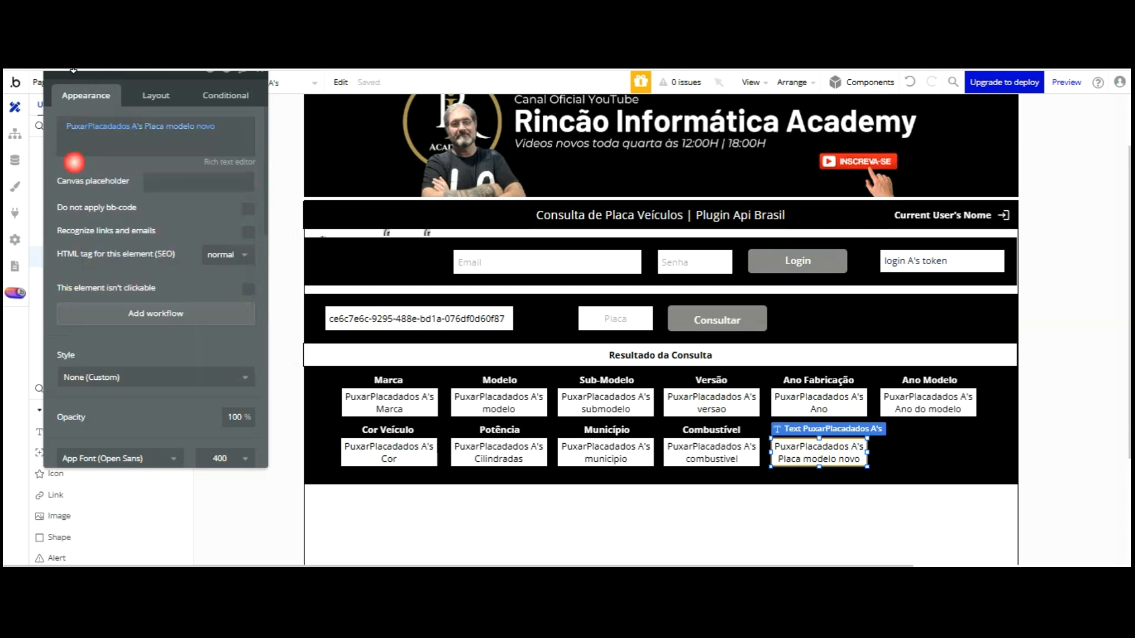
Copy the Combustível heading above the new box and retitle it Placa Nova
left_click(825, 329)
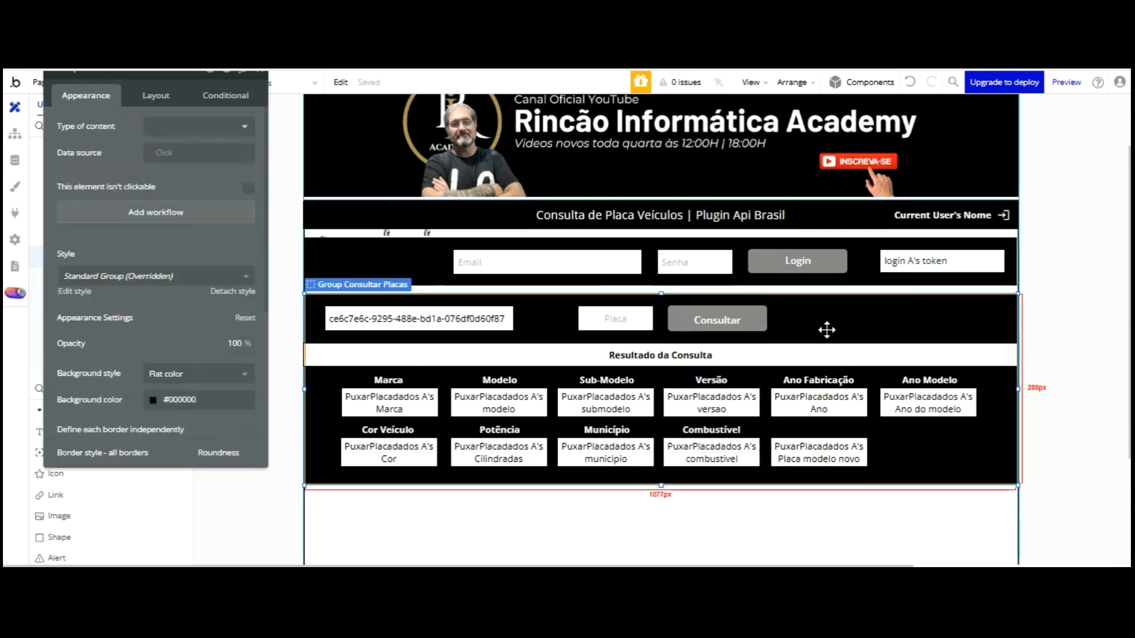
left_click(707, 335)
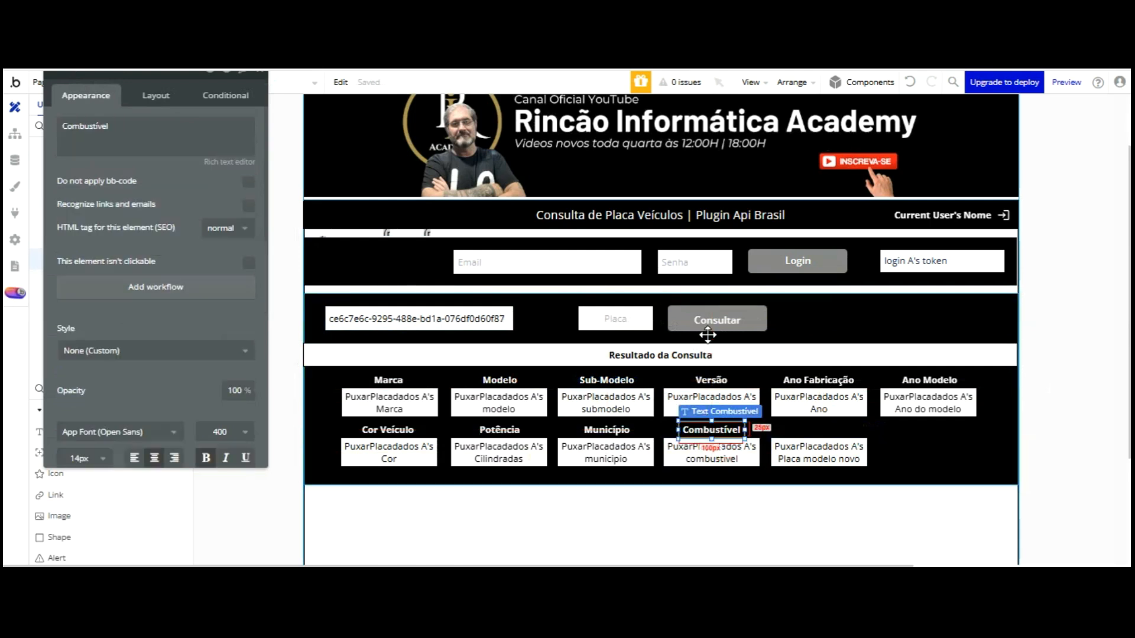
left_click_drag(708, 335, 809, 329)
double_click(102, 131)
type("Placa Nov")
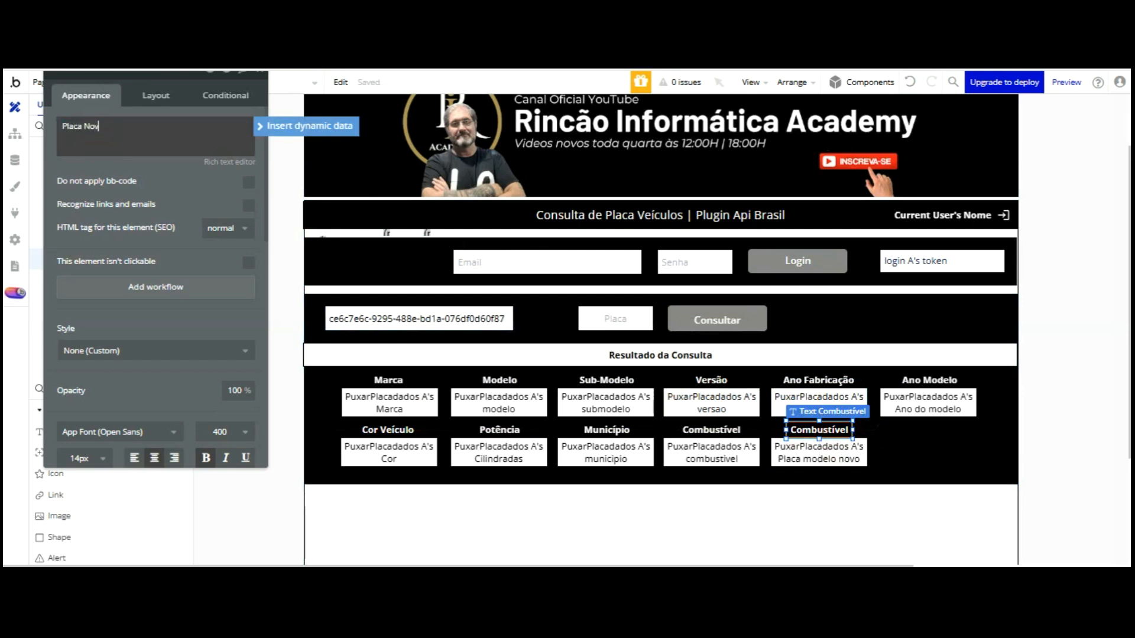
type("a")
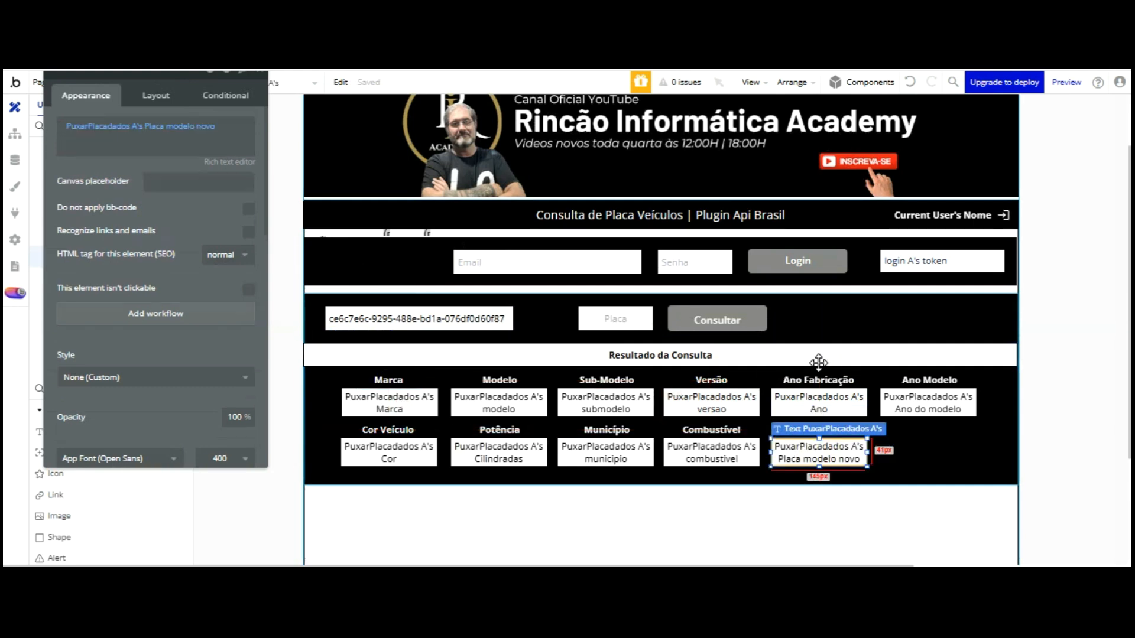
Add a sixth result box under Ano Modelo bound to 's Renavam, plus a Placa Nova heading copy
left_click_drag(819, 355, 912, 337)
left_click(845, 430)
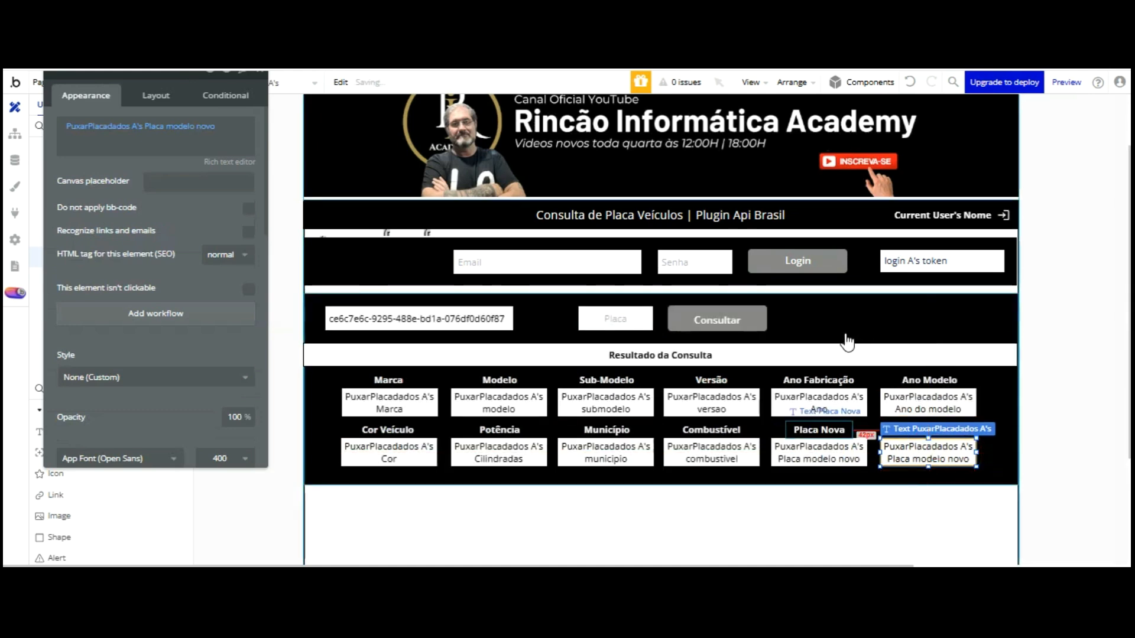
left_click_drag(845, 333, 947, 329)
left_click(928, 455)
left_click(171, 126)
scroll(207, 172, "down", 3)
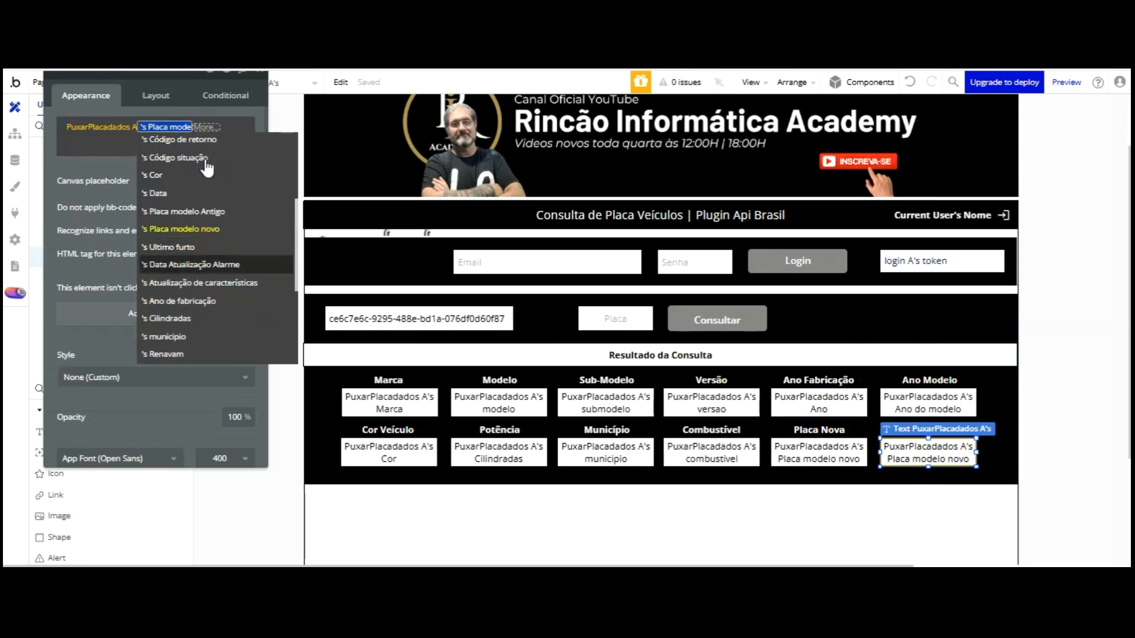
left_click(183, 353)
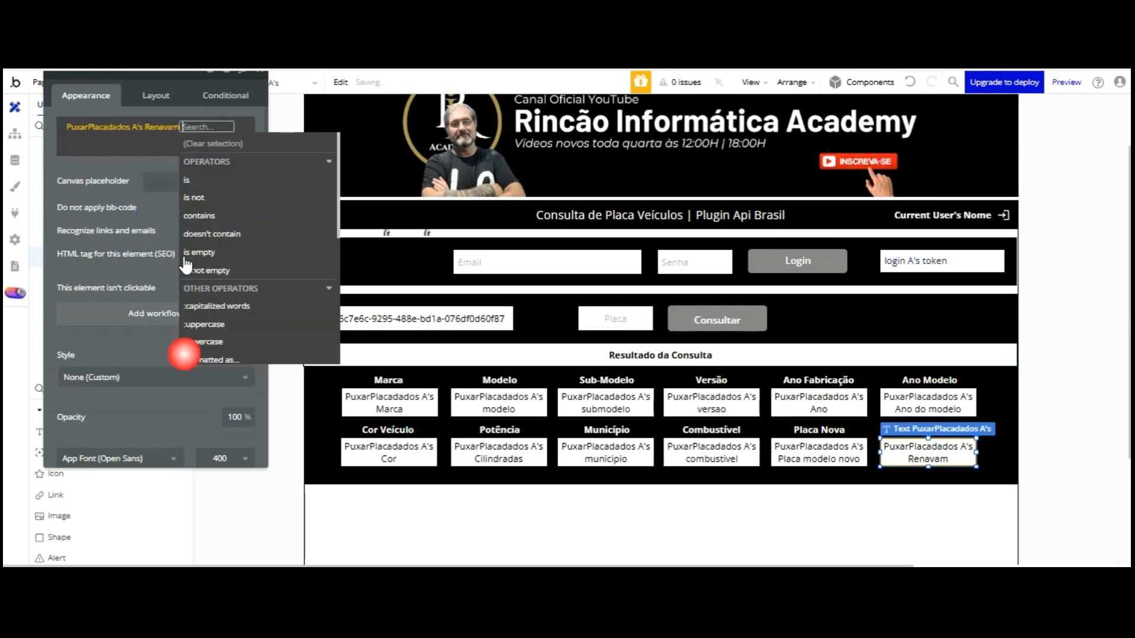
left_click(131, 79)
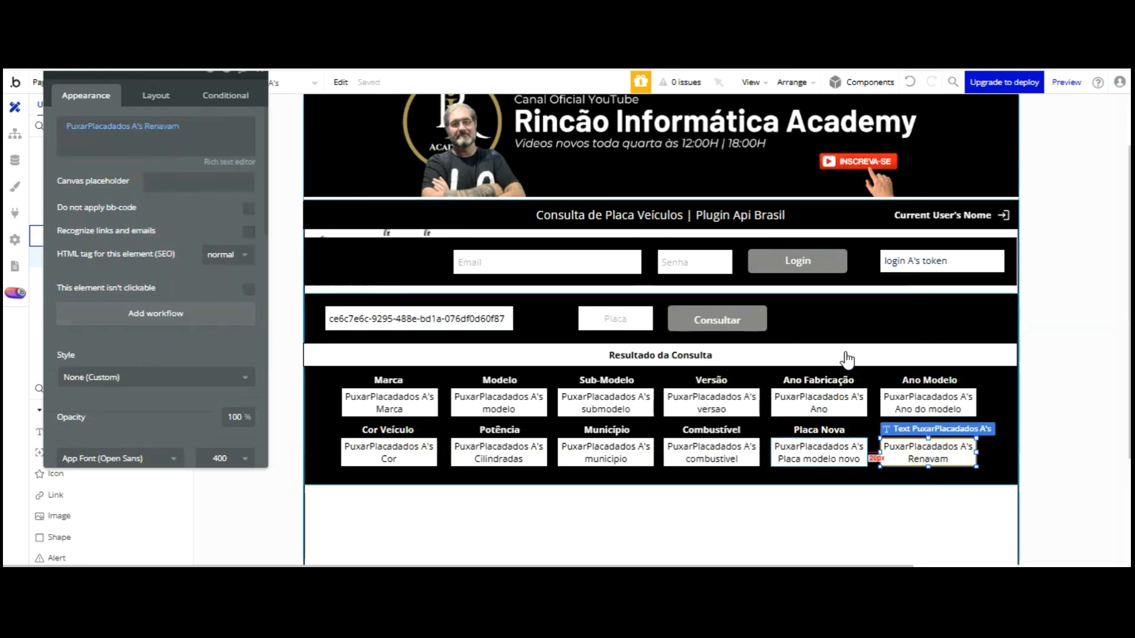
Move the copied heading above the Renavam box, retitle it Renavam, and open the preview
left_click(932, 353)
left_click_drag(917, 333, 918, 430)
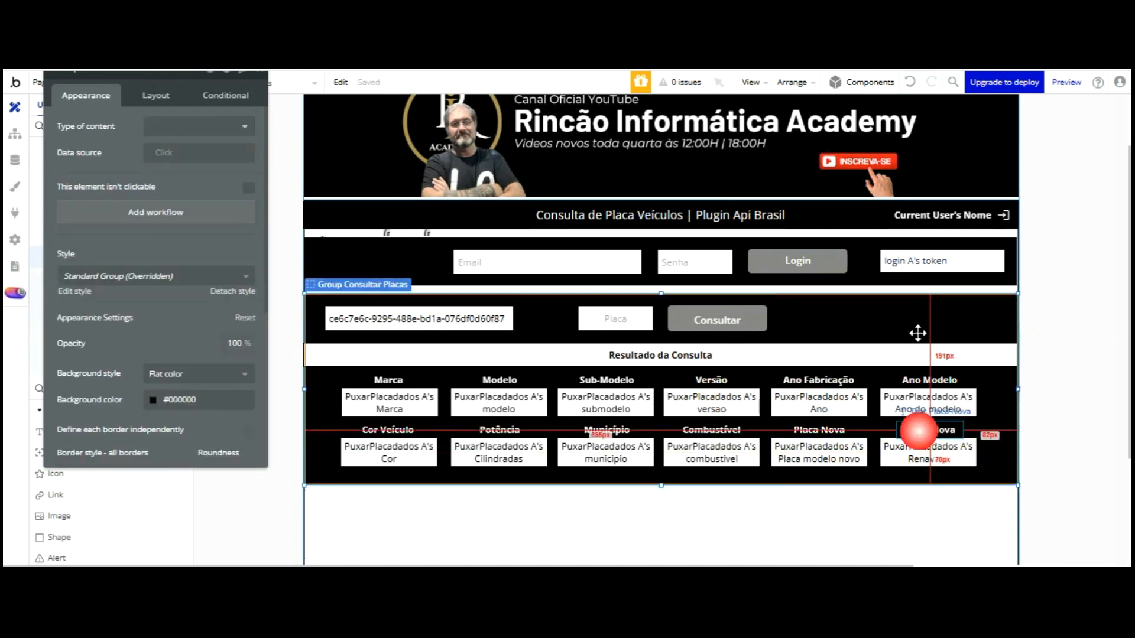
left_click(918, 430)
triple_click(123, 127)
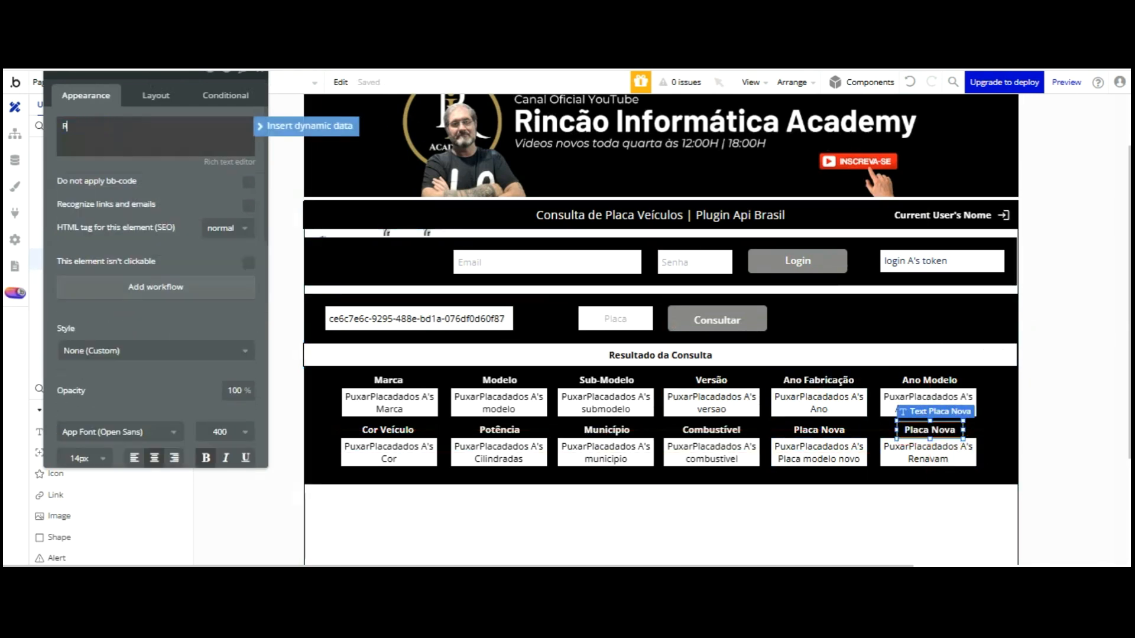
type("Renavam")
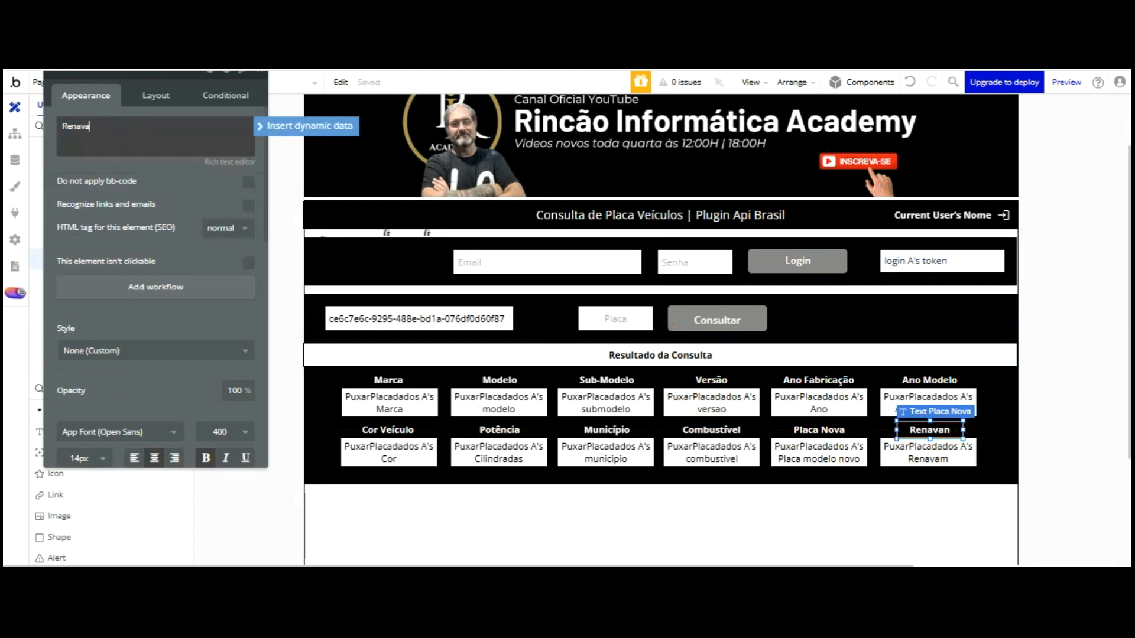
left_click(165, 83)
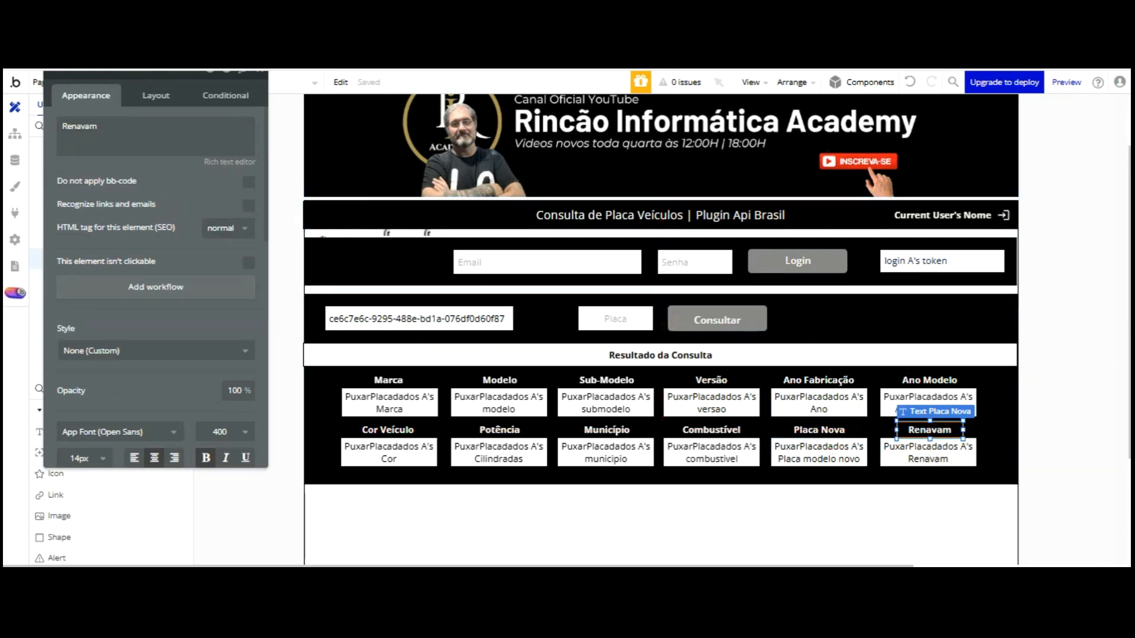
key("ctrl+Tab")
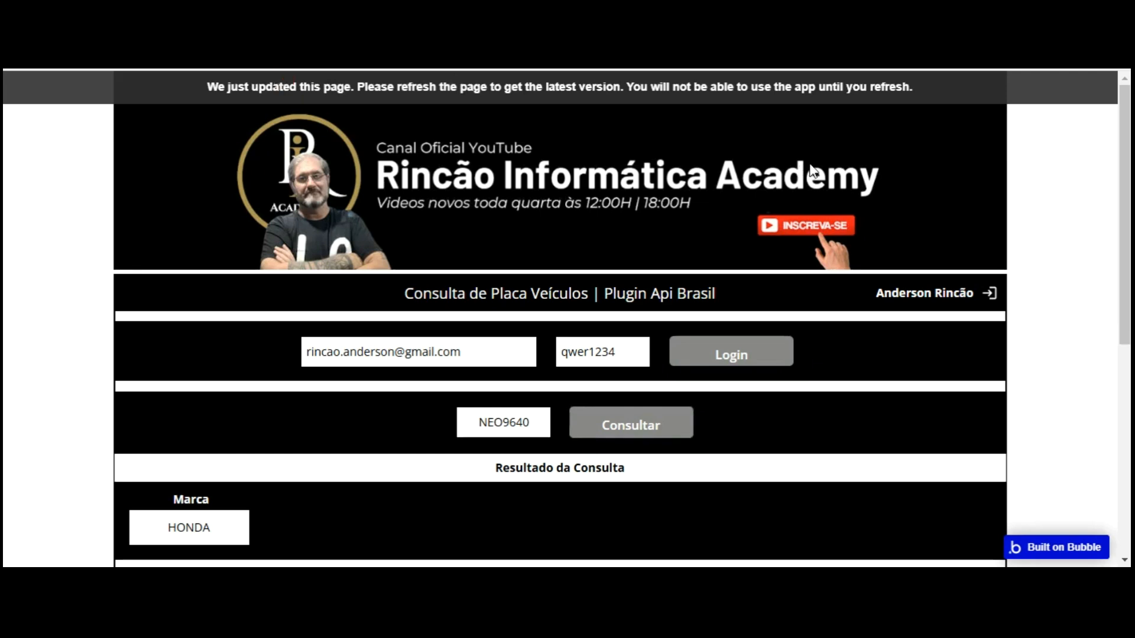
Reload the preview, enter the test account's e-mail and password, and log in
key("F5")
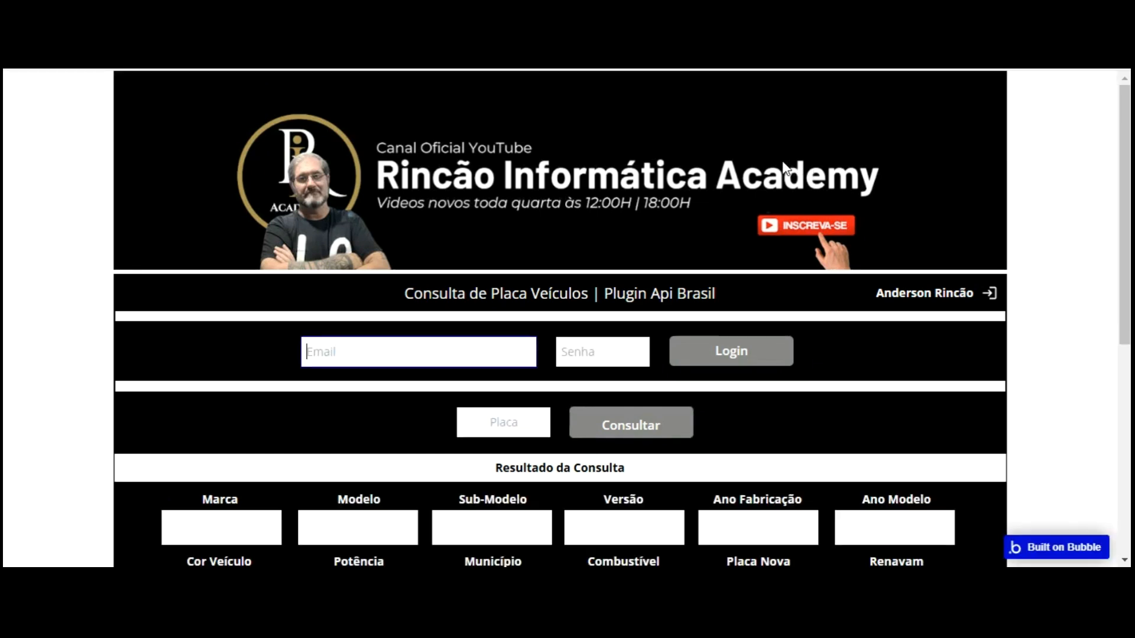
scroll(758, 193, "down", 3)
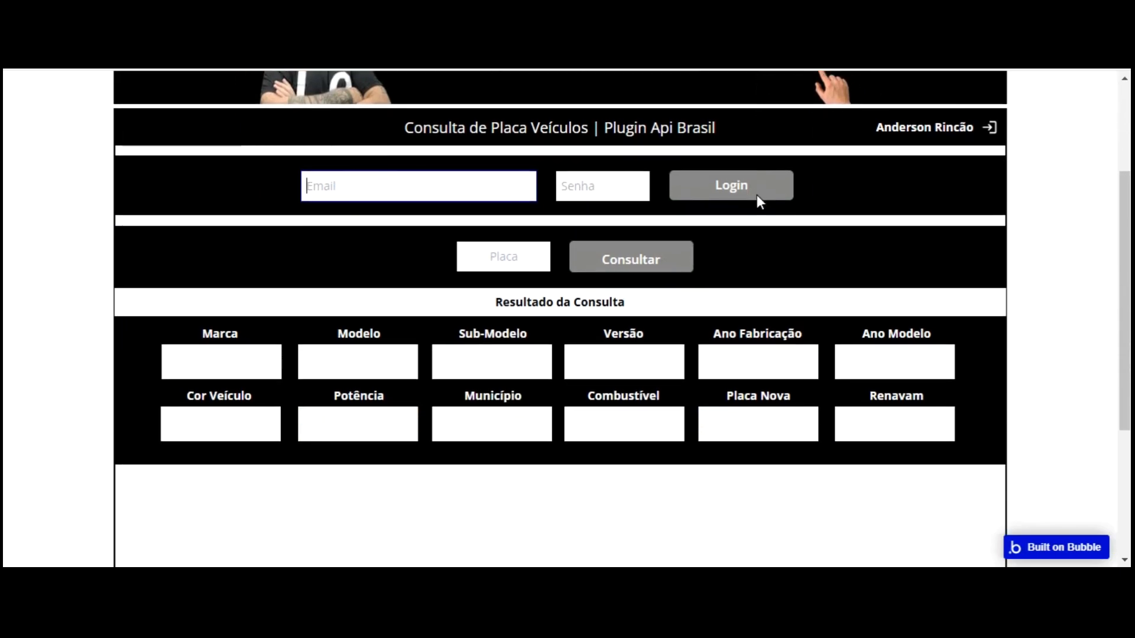
scroll(758, 195, "up", 1)
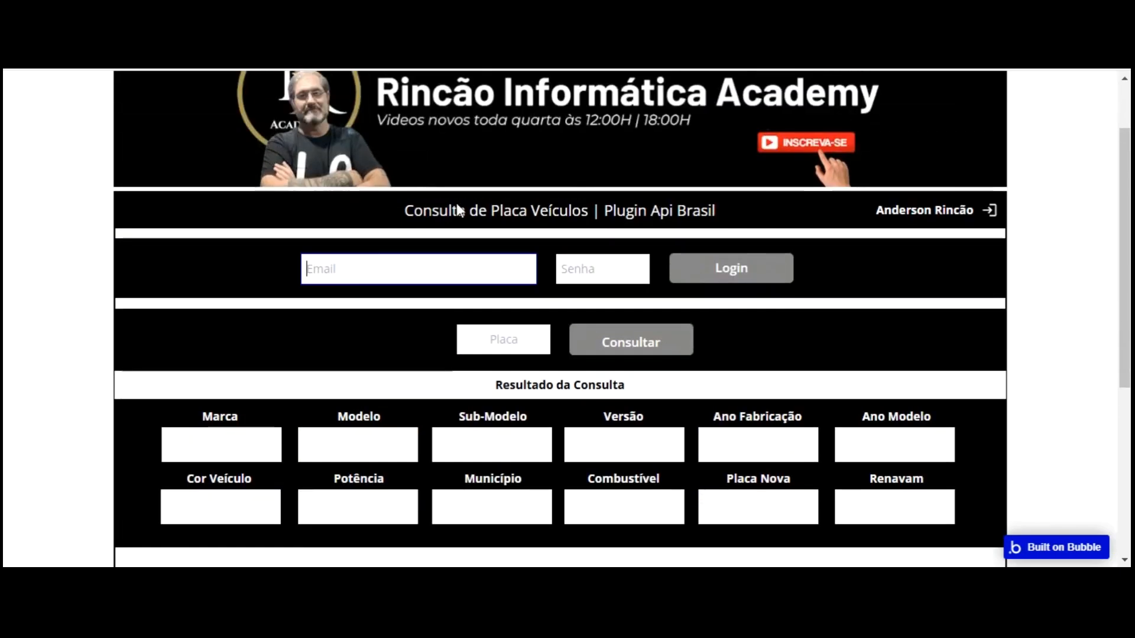
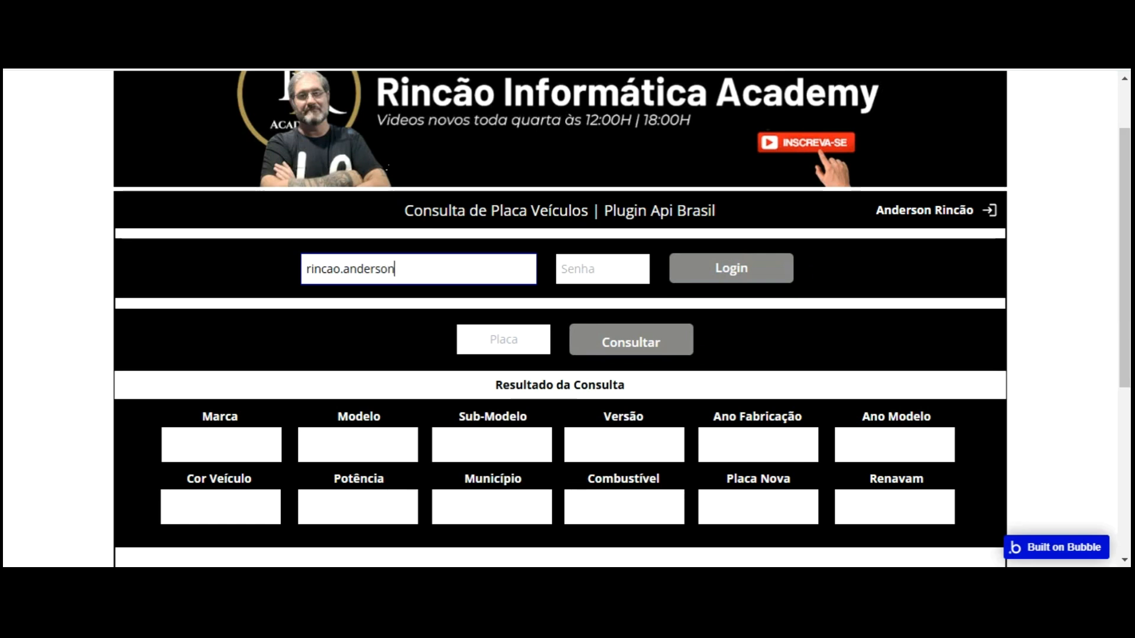
left_click(591, 265)
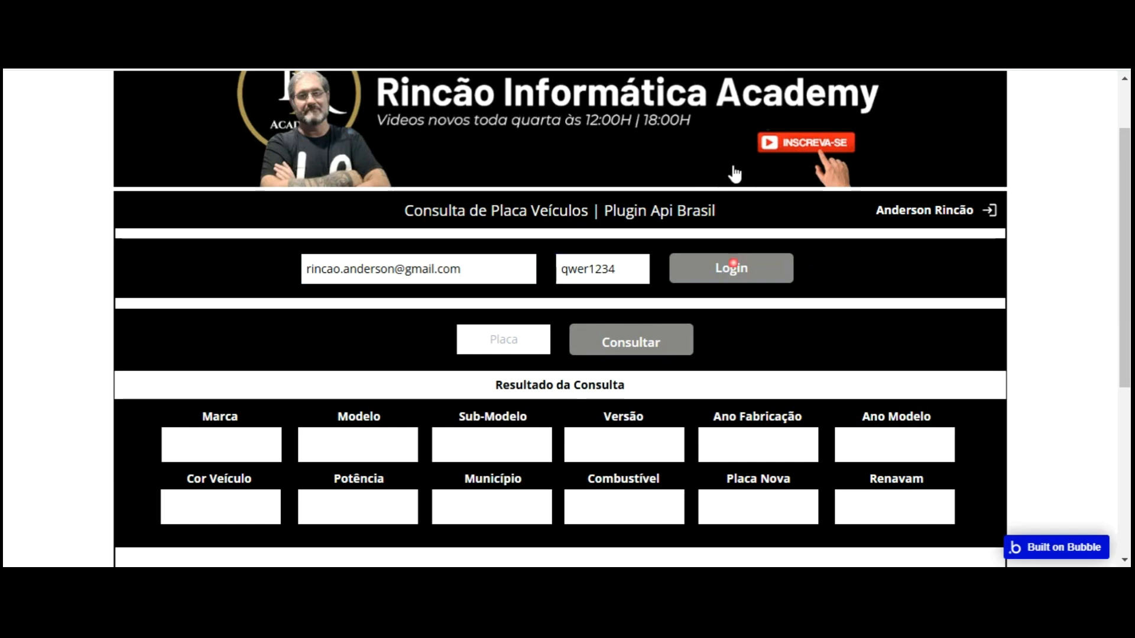
left_click(735, 266)
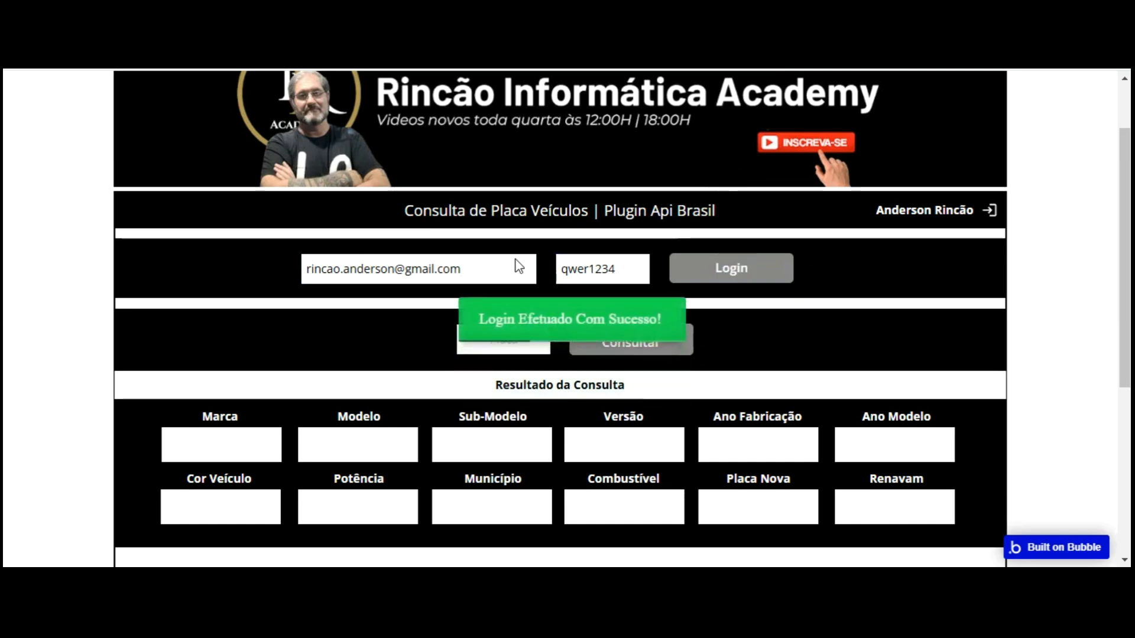
Generate a random plate on 4Devs and paste MQT5483 into the app's Placa field
left_click(578, 160)
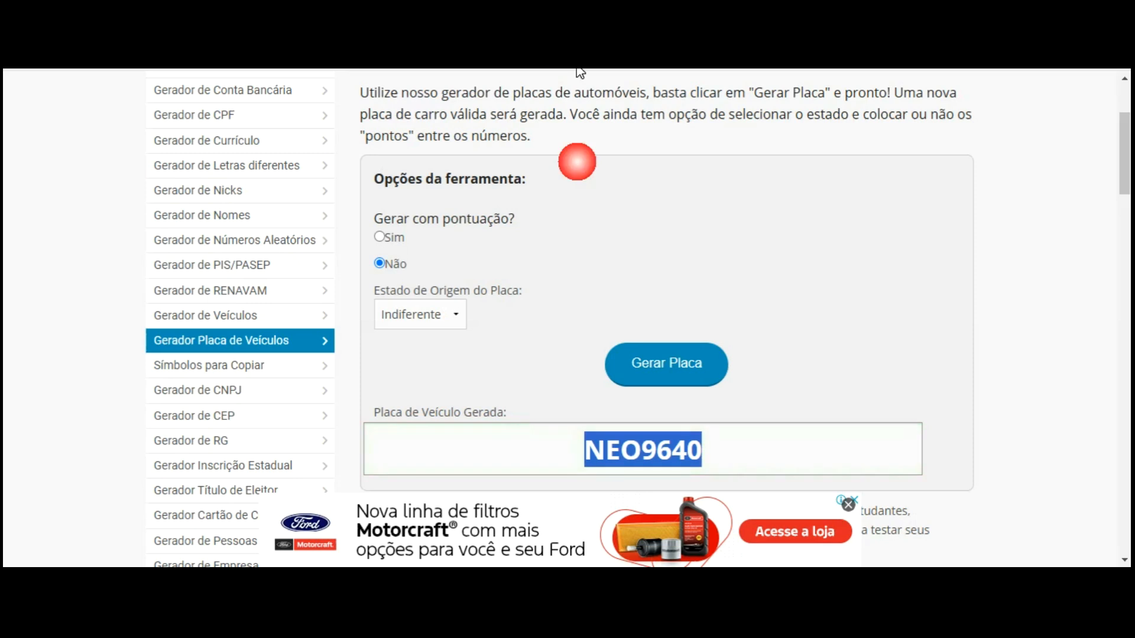
key("Return")
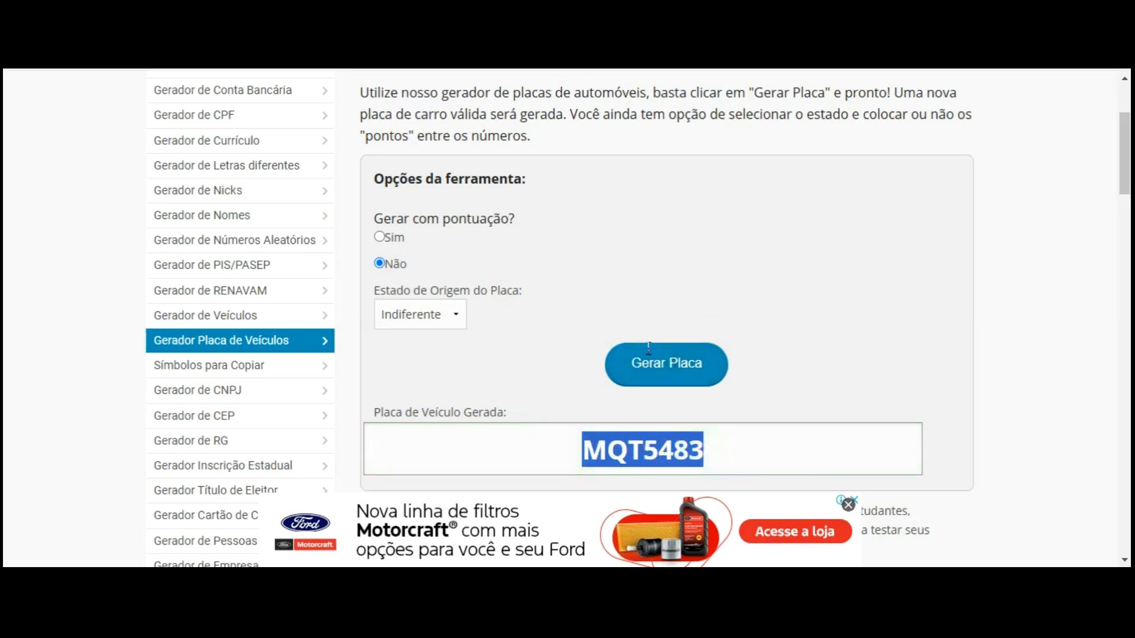
key("ctrl+Tab")
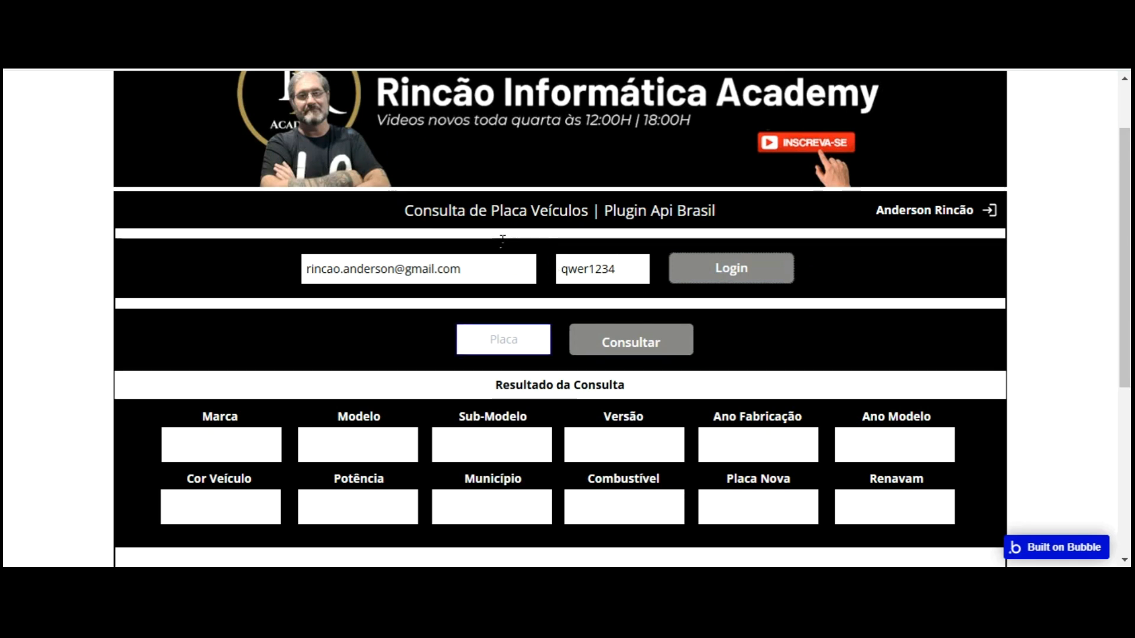
type("MQT5483")
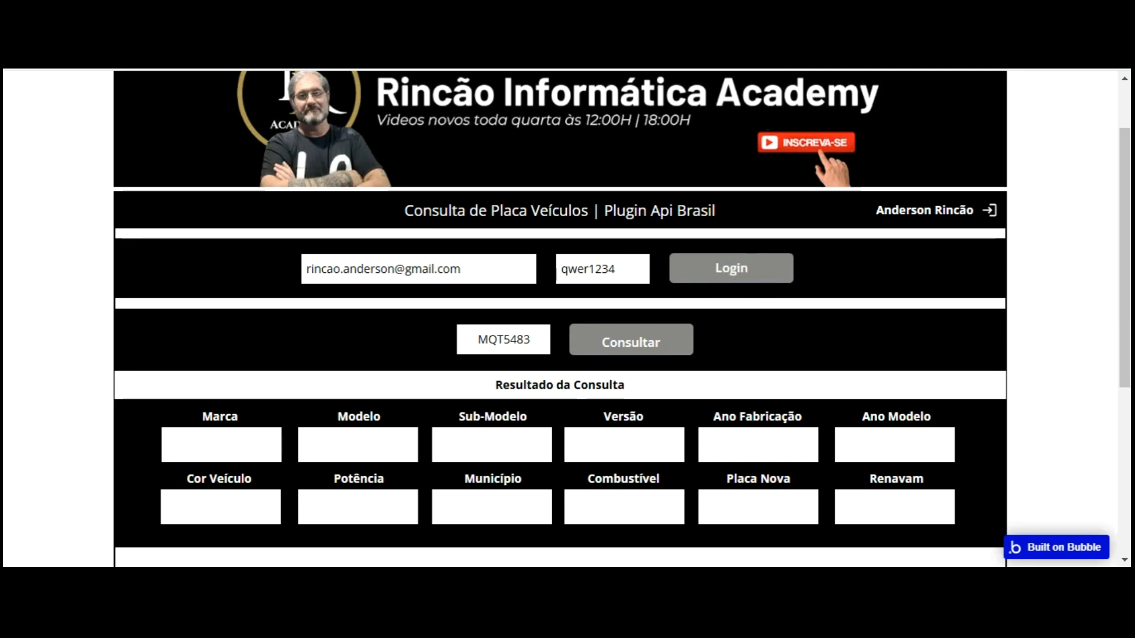
Generate another plate on 4Devs and select HOW5050
left_click(544, 18)
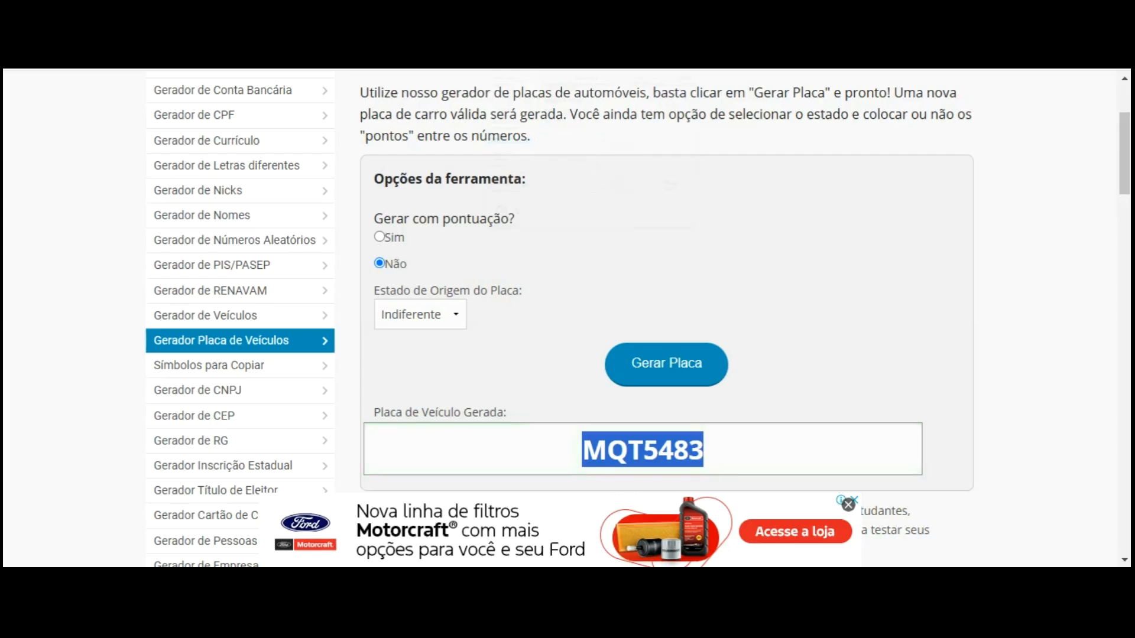
left_click(679, 362)
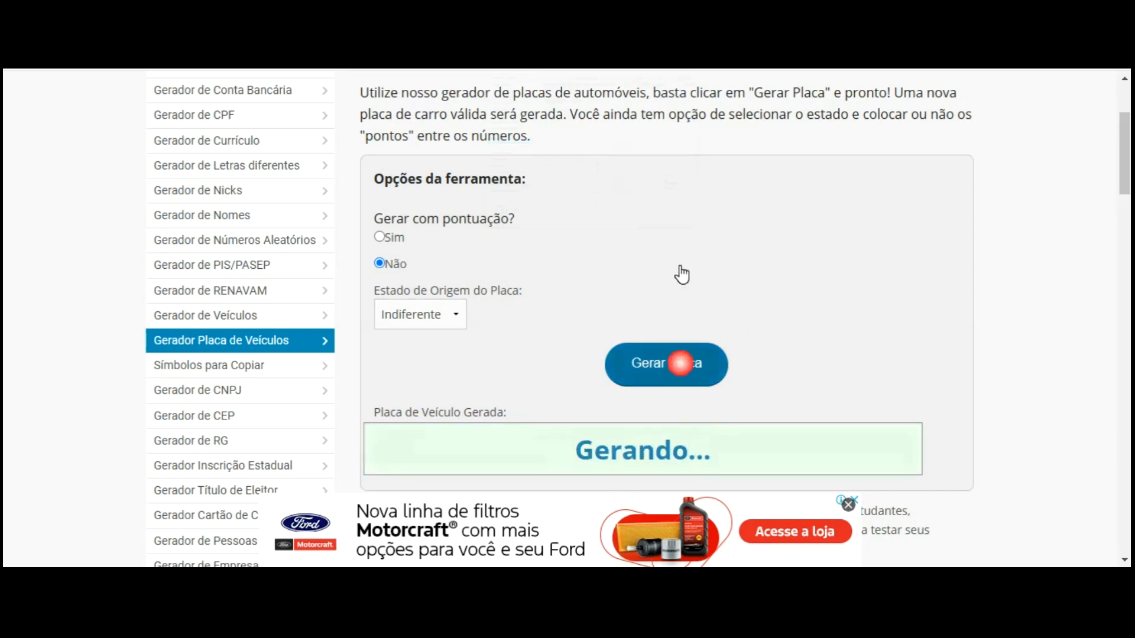
left_click_drag(704, 450, 615, 449)
key("ctrl+c")
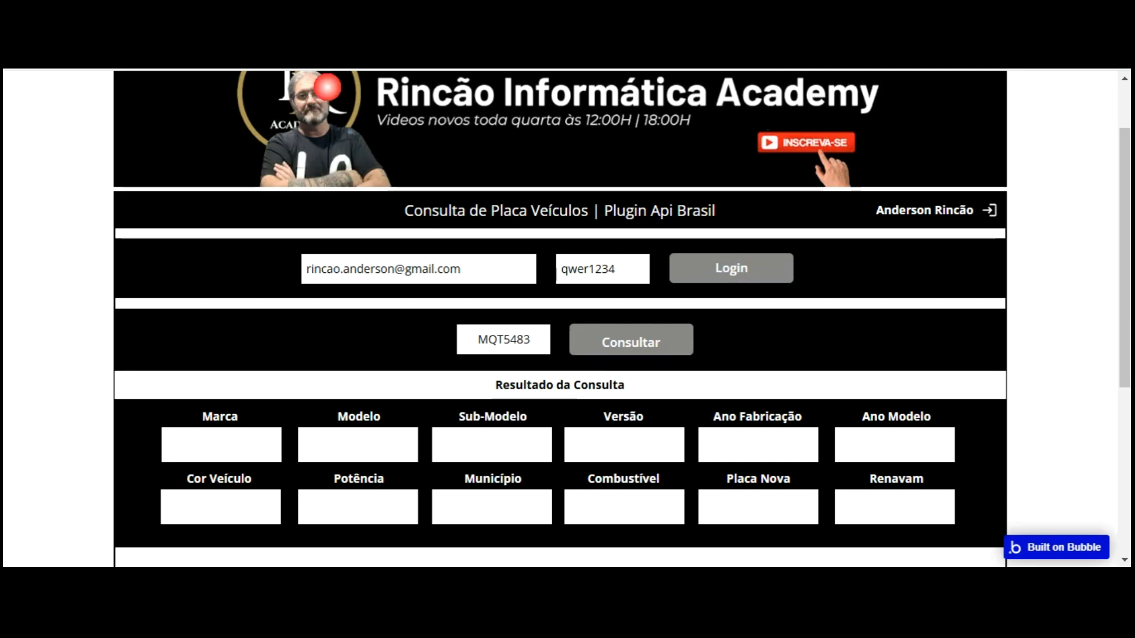
Replace the plate in the Placa field with HOW5050
left_click_drag(537, 340, 436, 337)
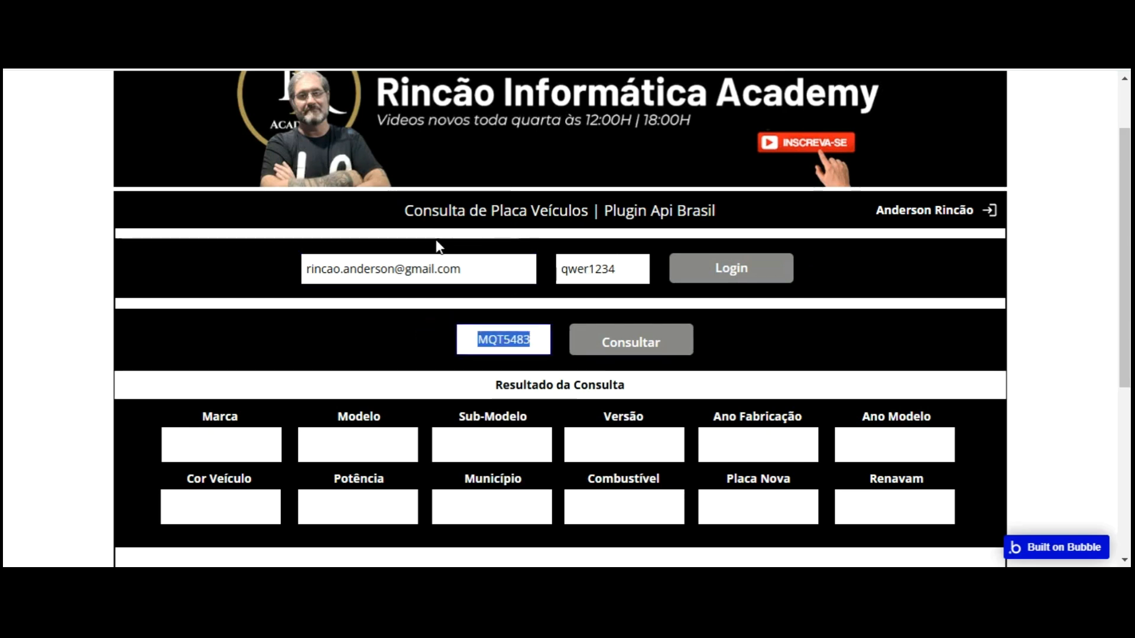
key("ctrl+v")
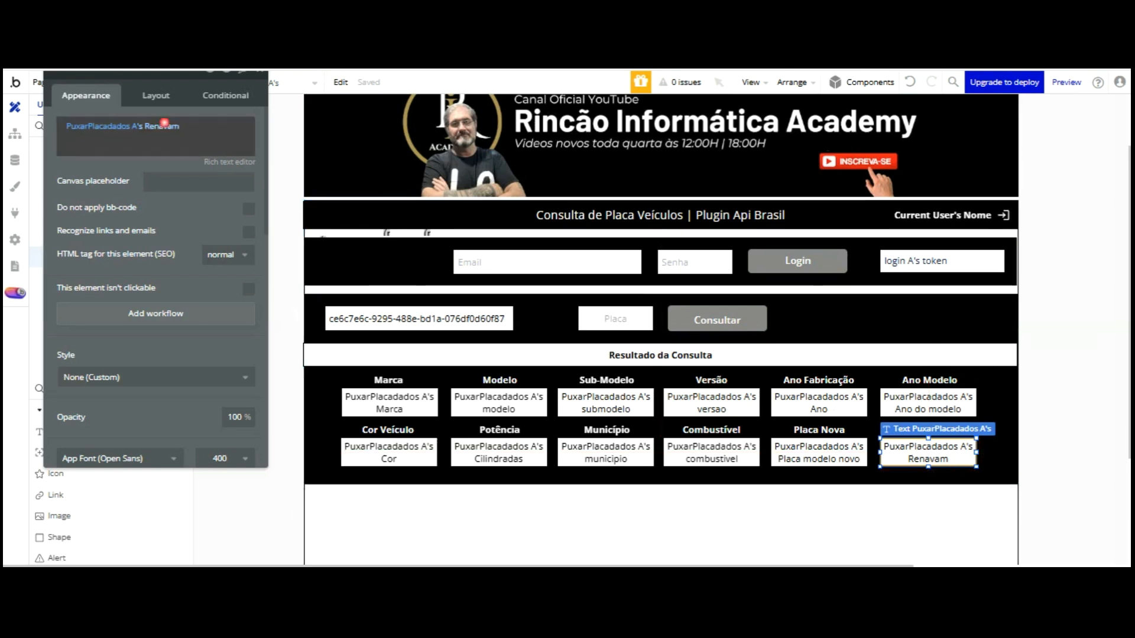
Switch the last result box's field from Renavam to 's Chassi
left_click(165, 126)
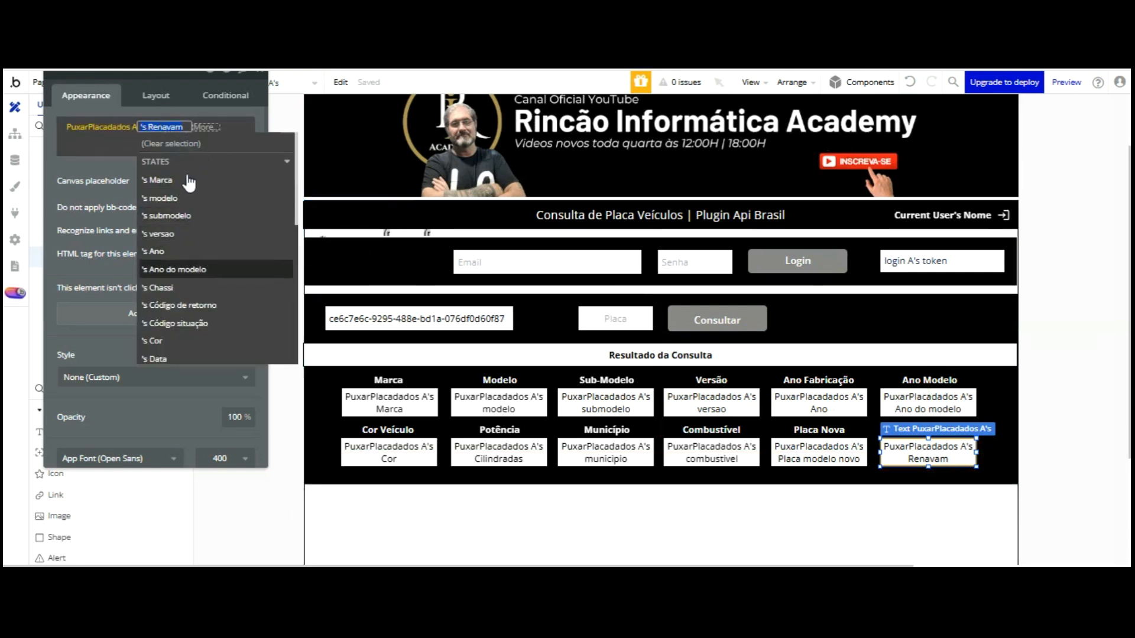
left_click(178, 287)
left_click(123, 72)
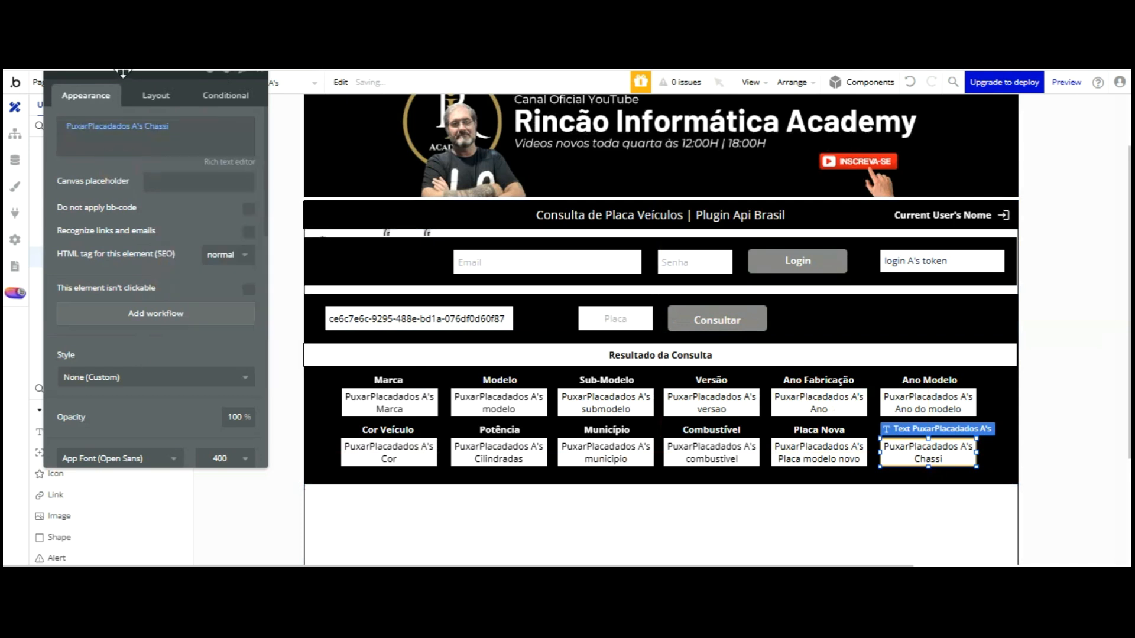
Retitle the Renavam heading to Chassi and reload the preview
left_click(942, 342)
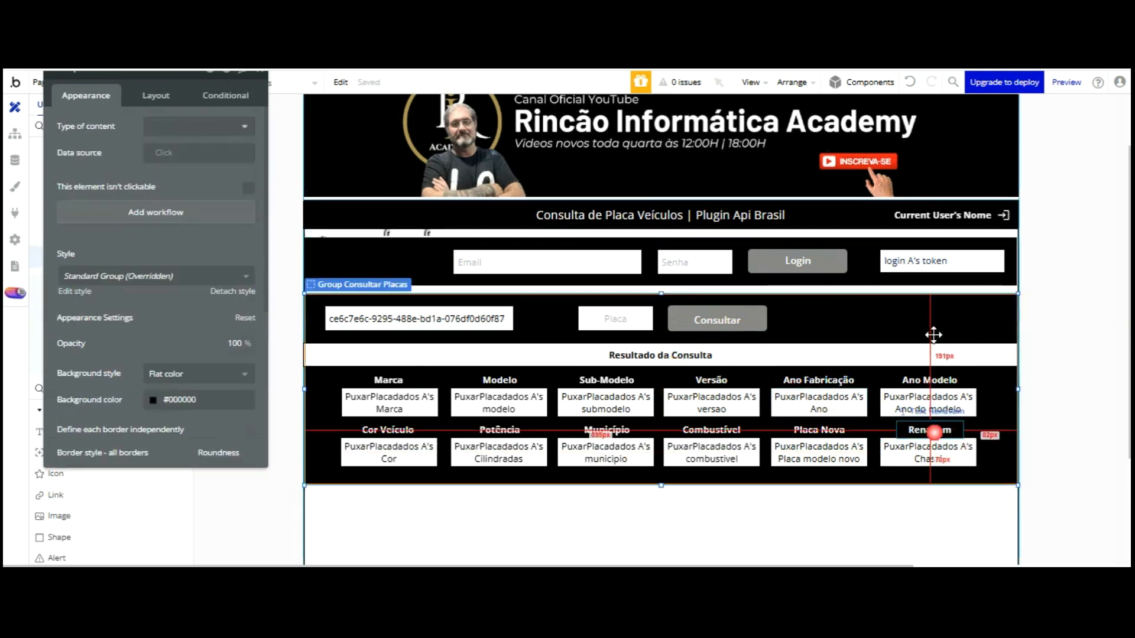
left_click(934, 432)
left_click(143, 133)
type("ChASSI")
key("BackSpace")
key("BackSpace")
key("BackSpace")
key("BackSpace")
key("BackSpace")
key("BackSpace")
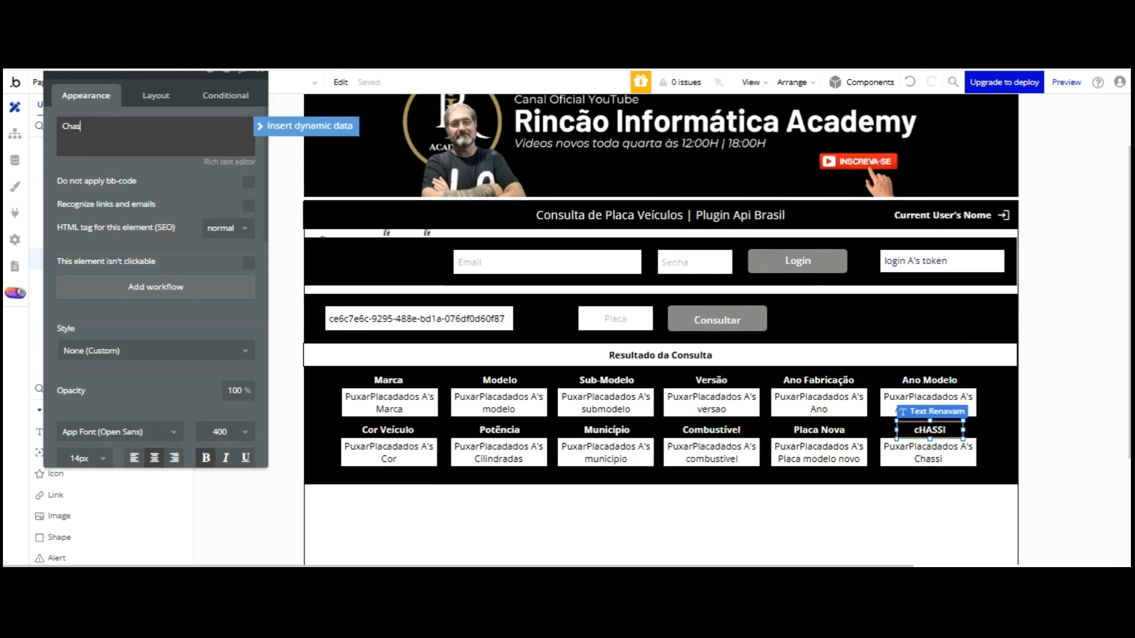
type("Chassi")
left_click(163, 182)
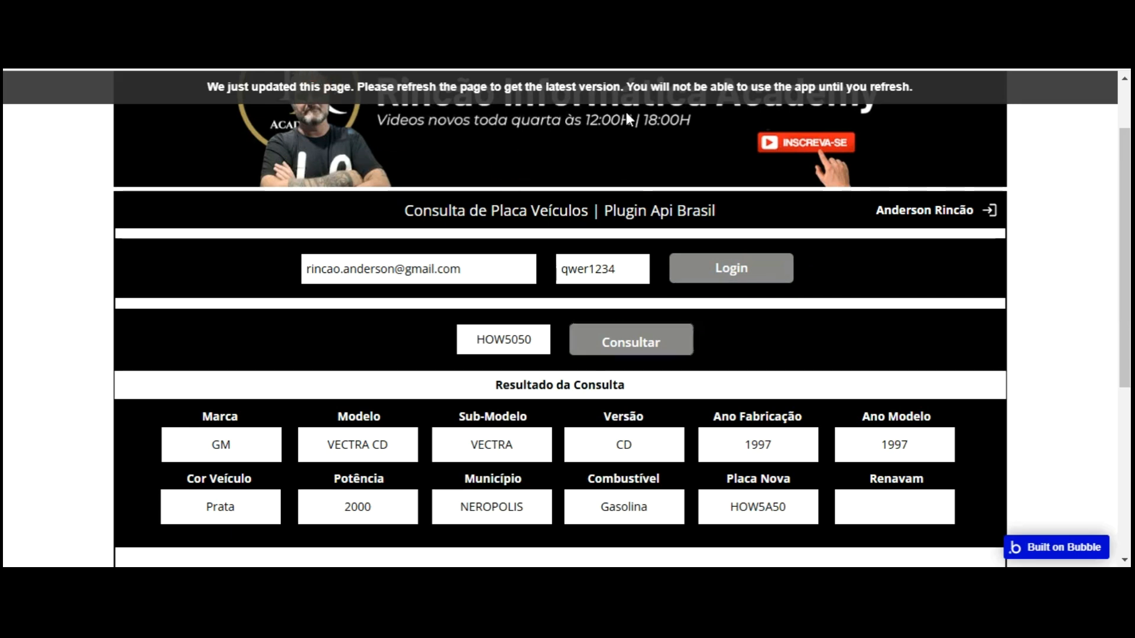
key("F5")
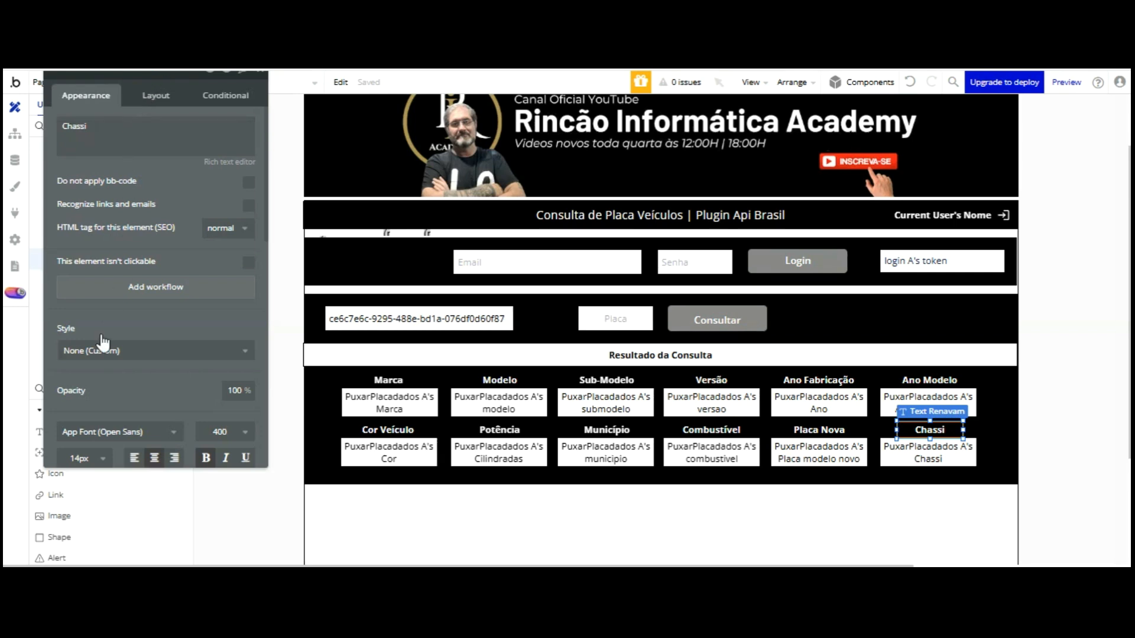
left_click(57, 474)
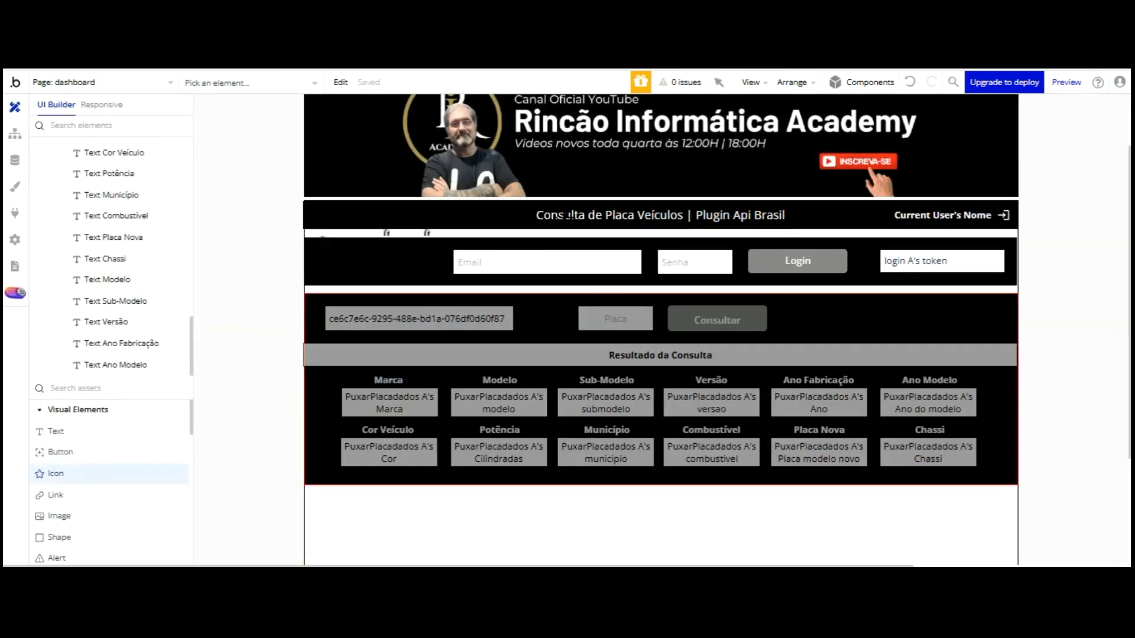
Place a new icon beside the Placa field and adjust its position
left_click(562, 316)
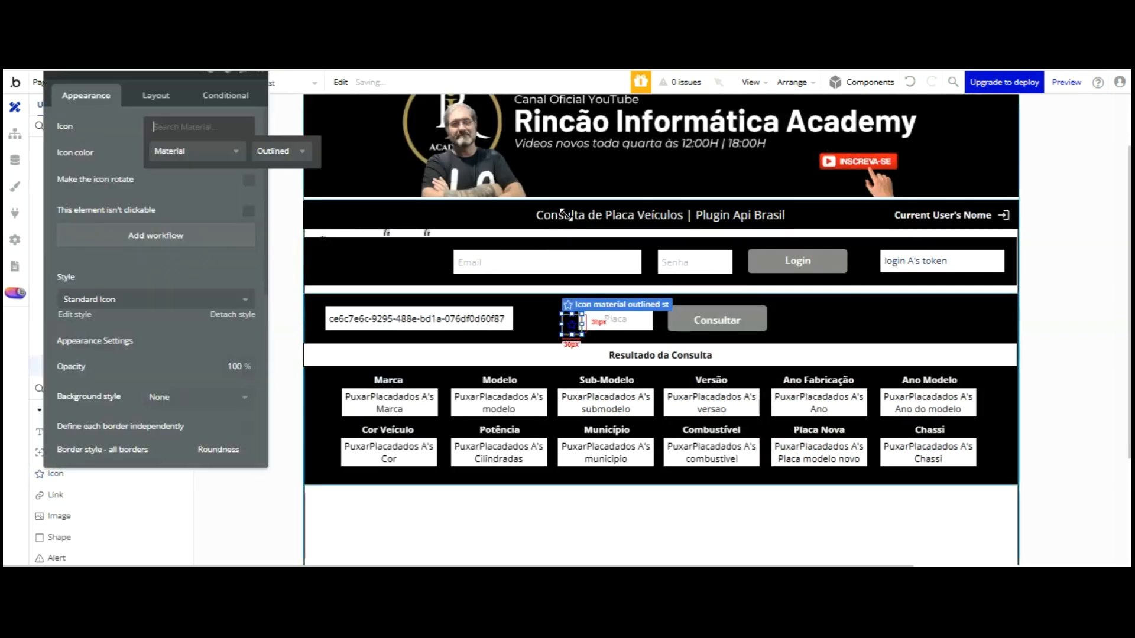
left_click_drag(572, 329, 565, 321)
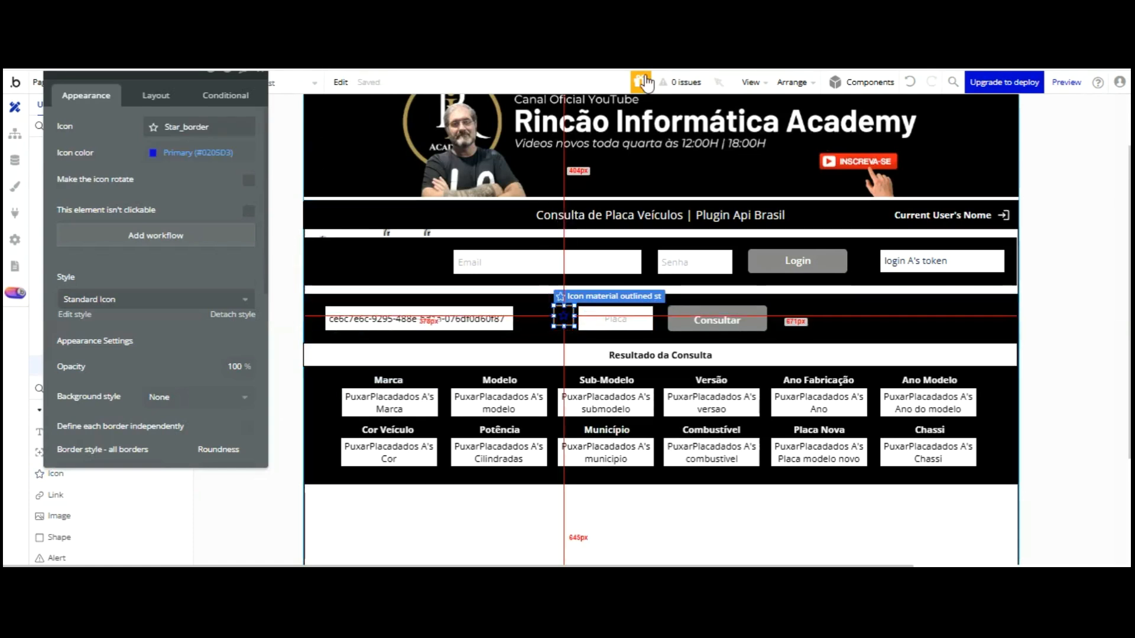
left_click(909, 83)
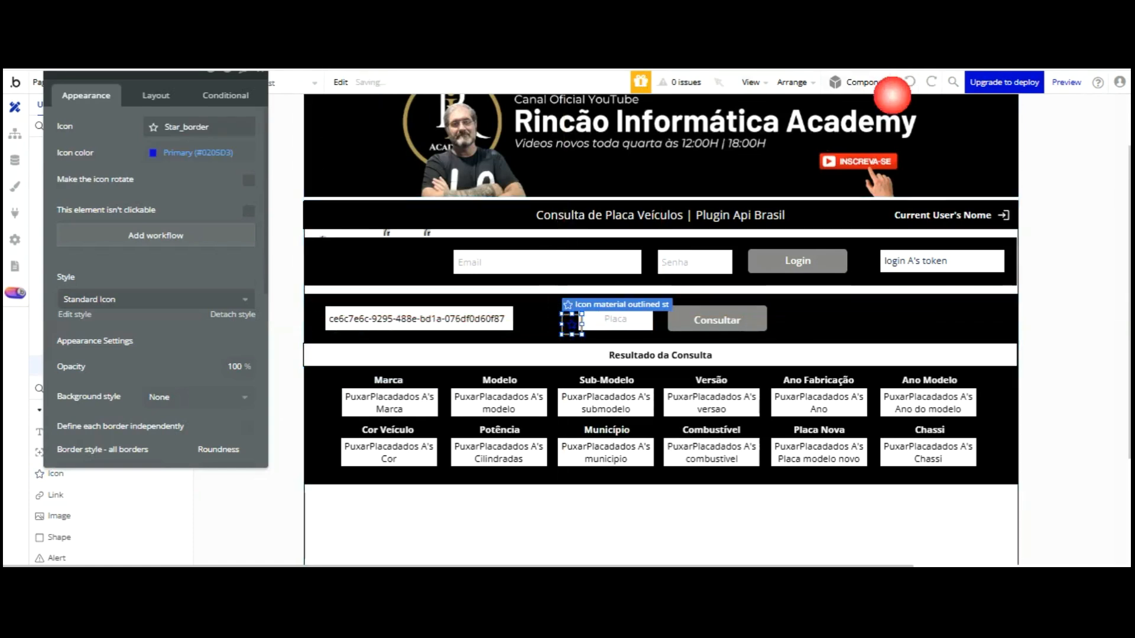
left_click_drag(571, 324, 563, 322)
left_click_drag(562, 219, 562, 220)
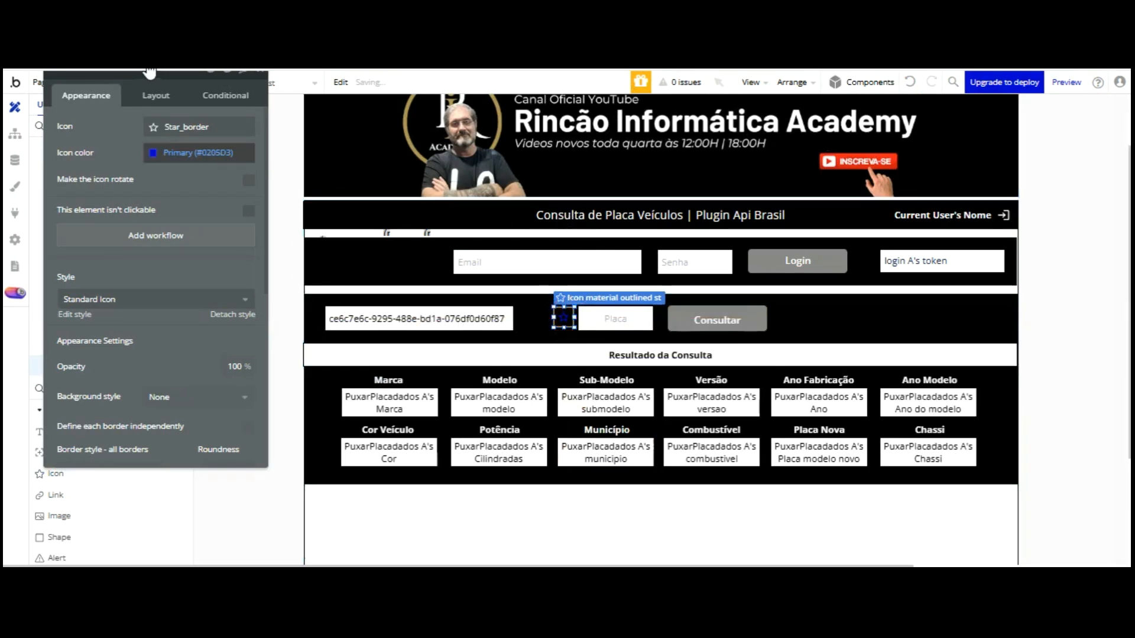
Make the icon white and change its symbol to Refresh
left_click(151, 153)
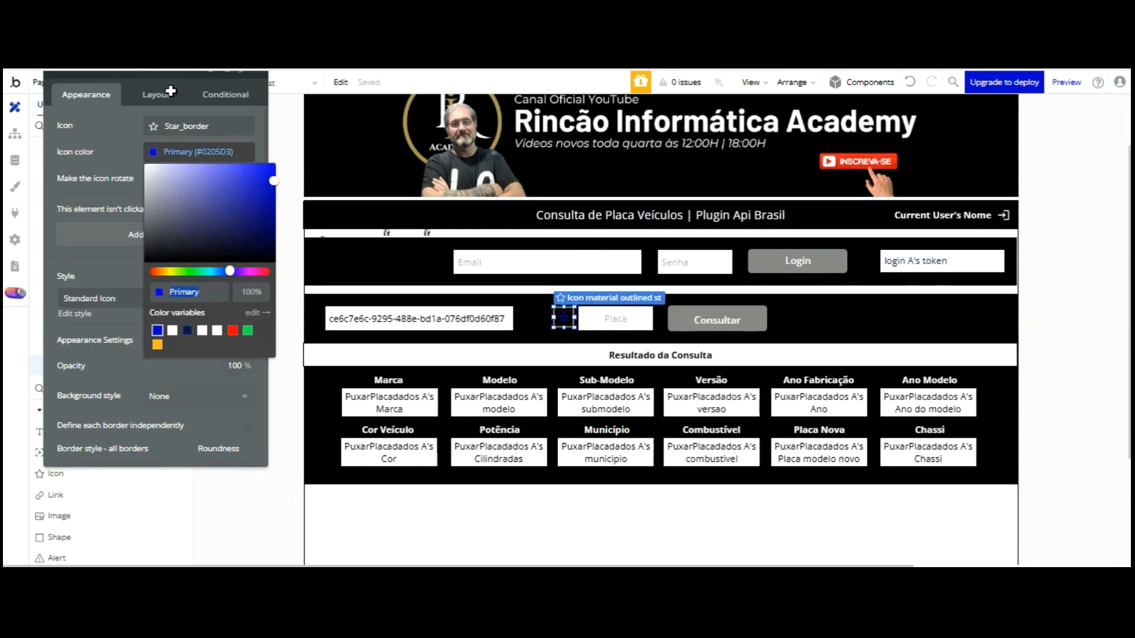
left_click(202, 330)
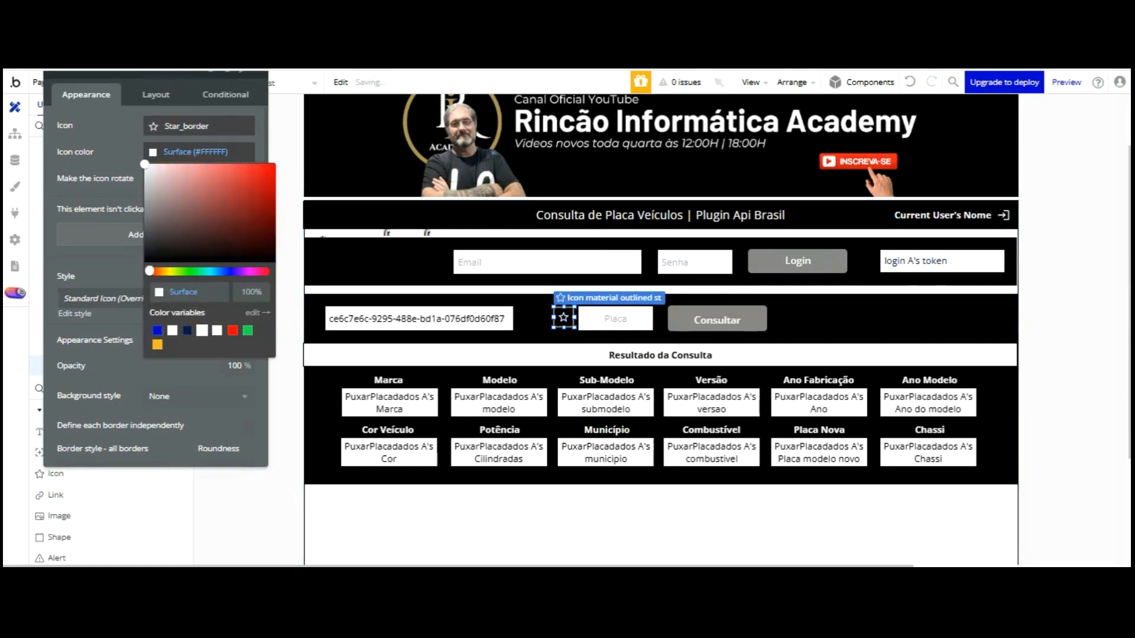
left_click(177, 125)
type("refr")
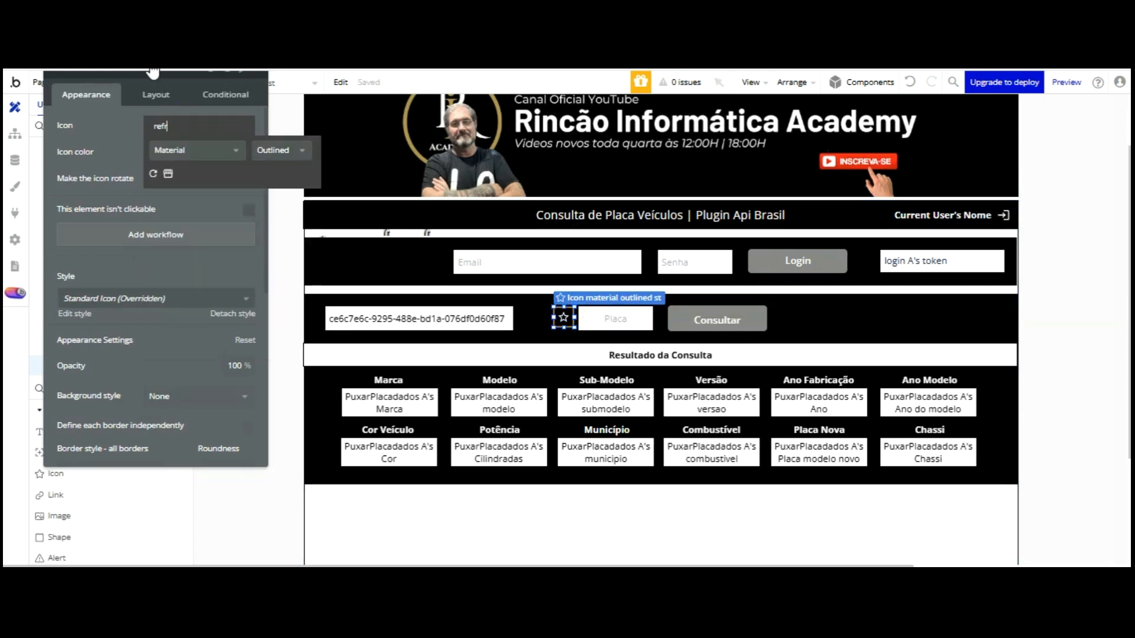
left_click(152, 174)
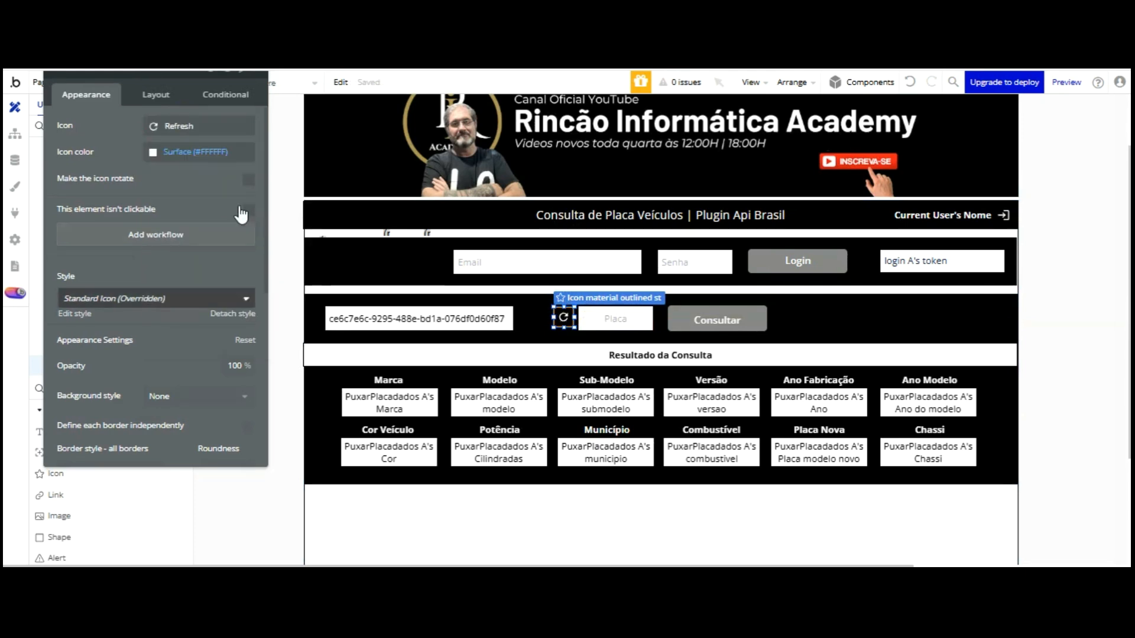
Try a solid white border on the icon, set border style back to None, and add a click workflow
scroll(197, 245, "down", 3)
scroll(197, 282, "down", 3)
scroll(198, 278, "up", 3)
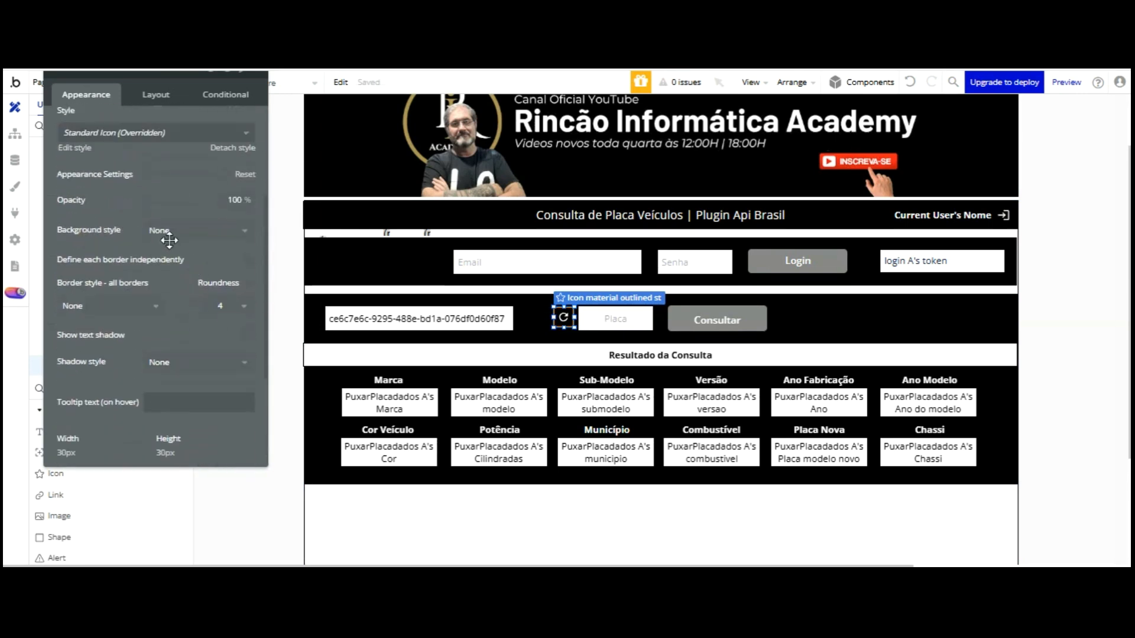
left_click(106, 306)
left_click(112, 360)
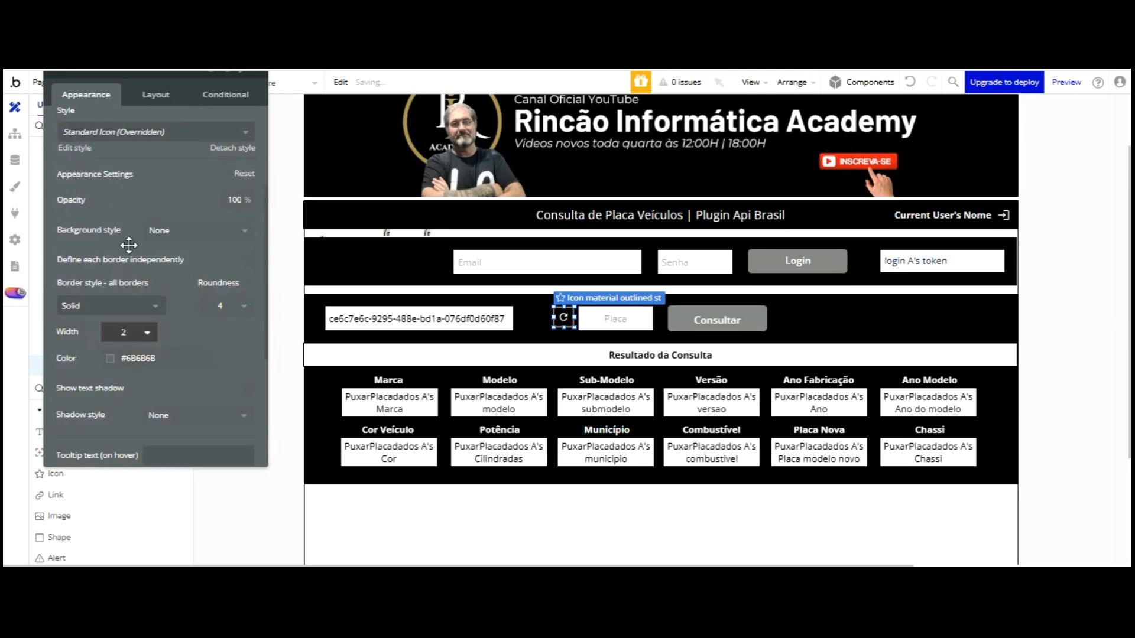
left_click(130, 358)
left_click(130, 535)
left_click(176, 101)
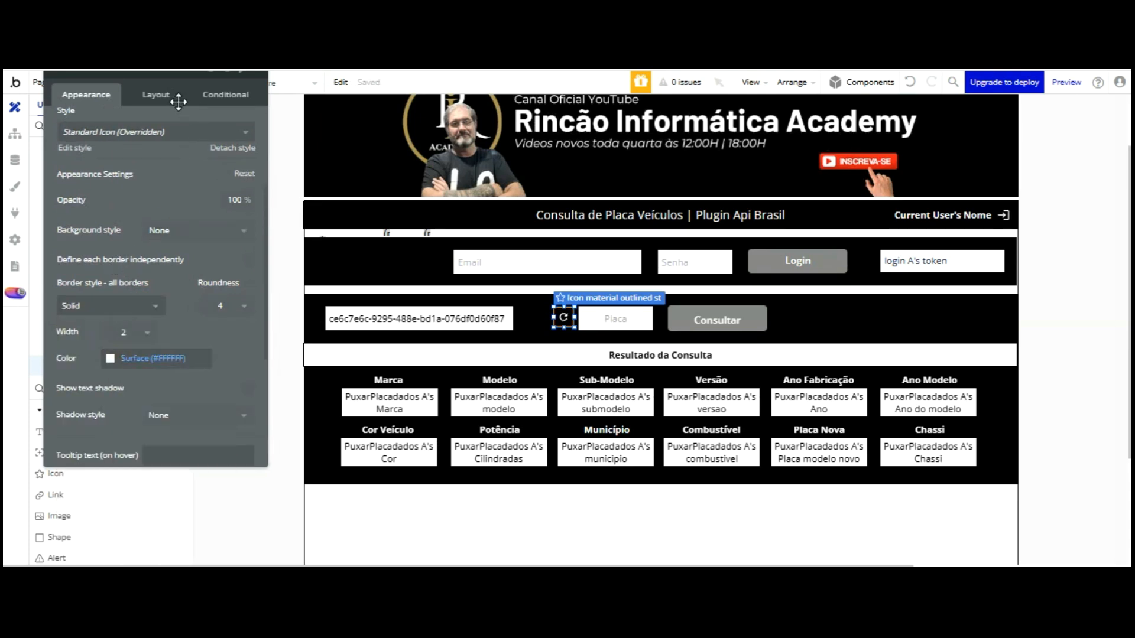
scroll(157, 98, "up", 2)
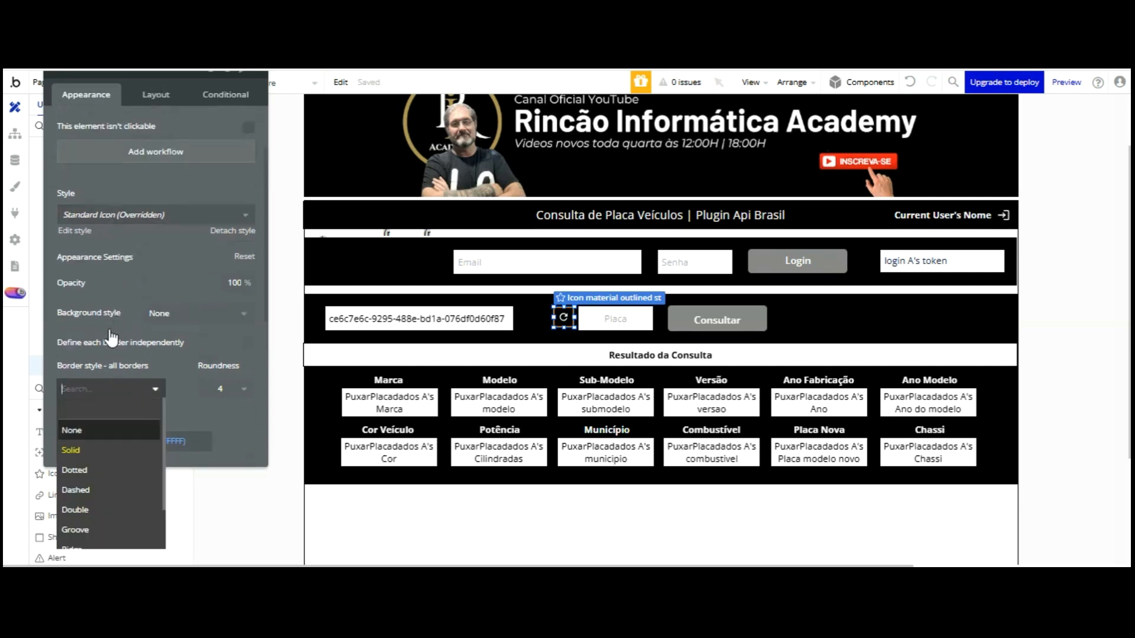
left_click(139, 324)
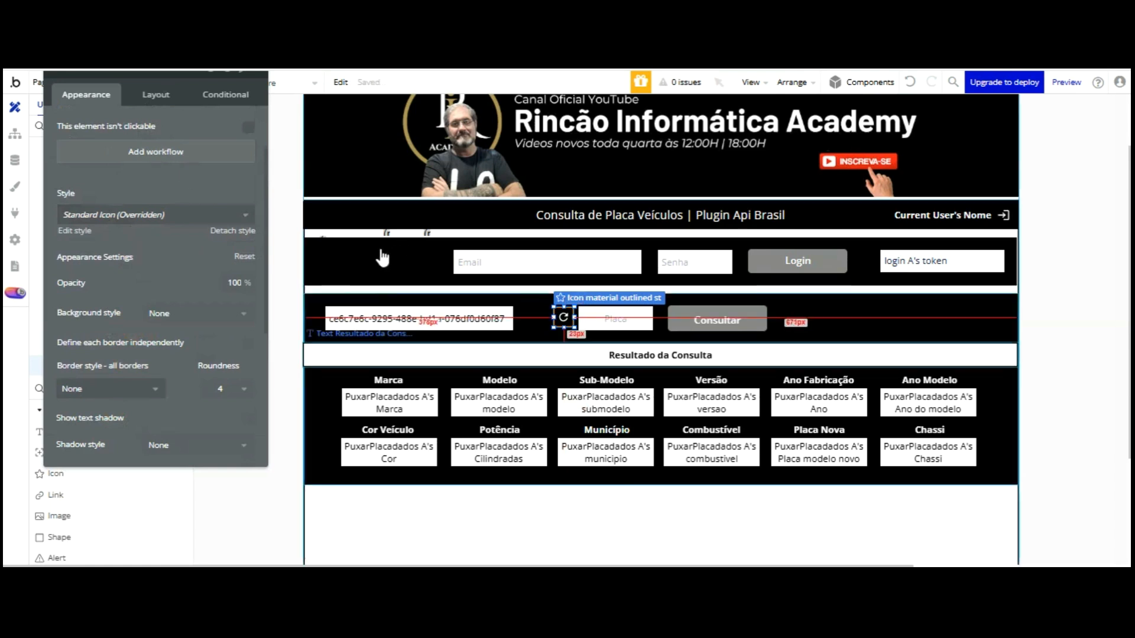
left_click(156, 151)
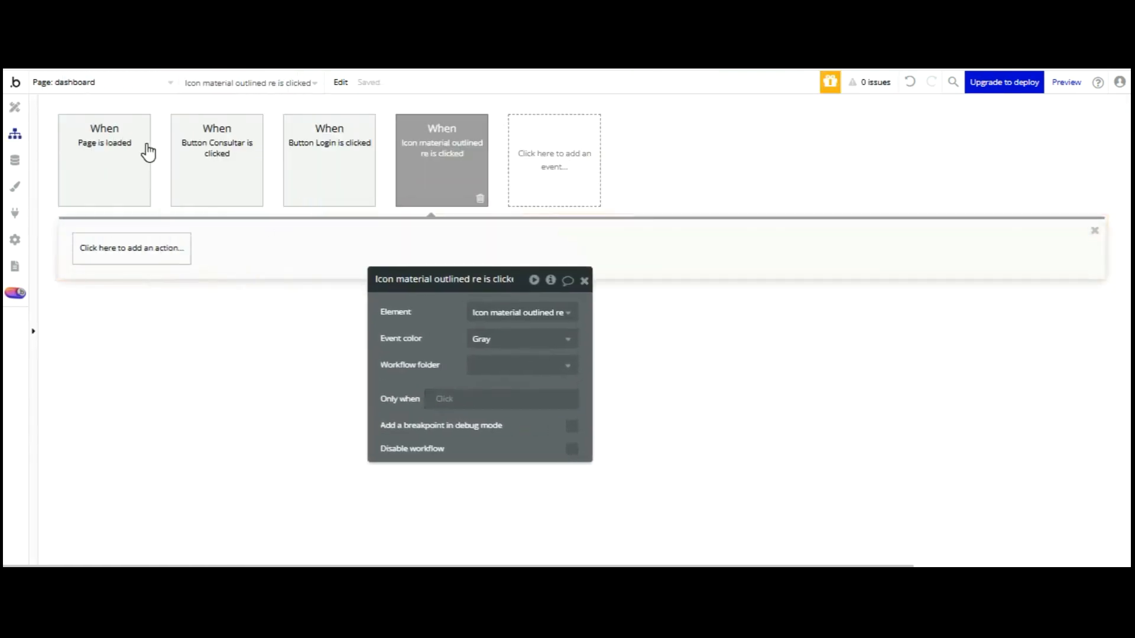
Add a Reset data action to the refresh icon's click workflow
left_click(147, 251)
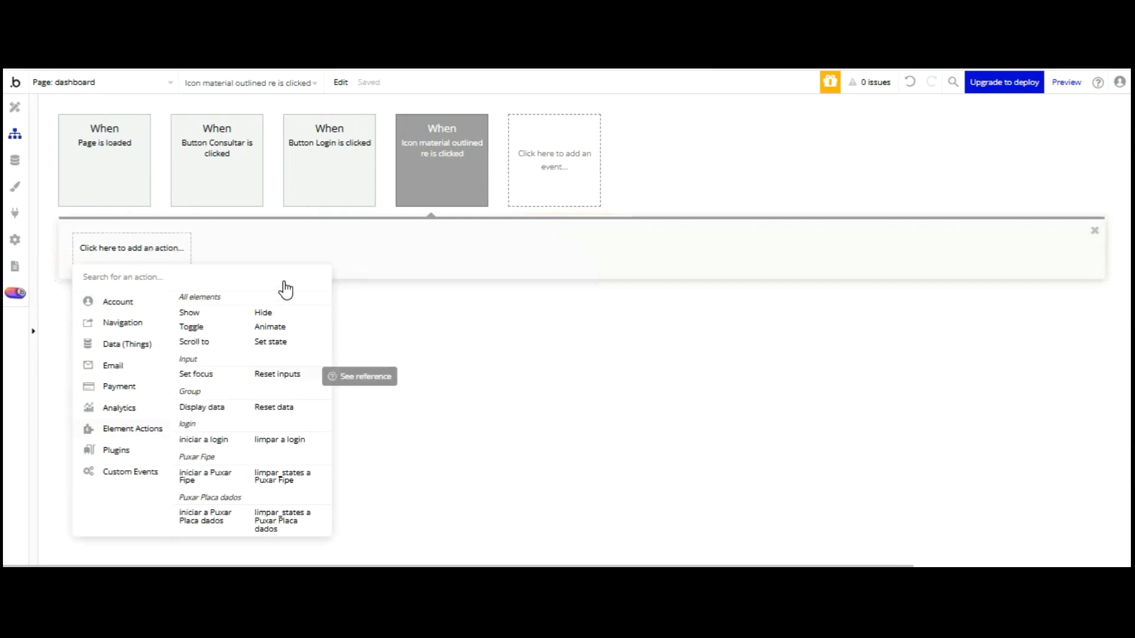
left_click(283, 376)
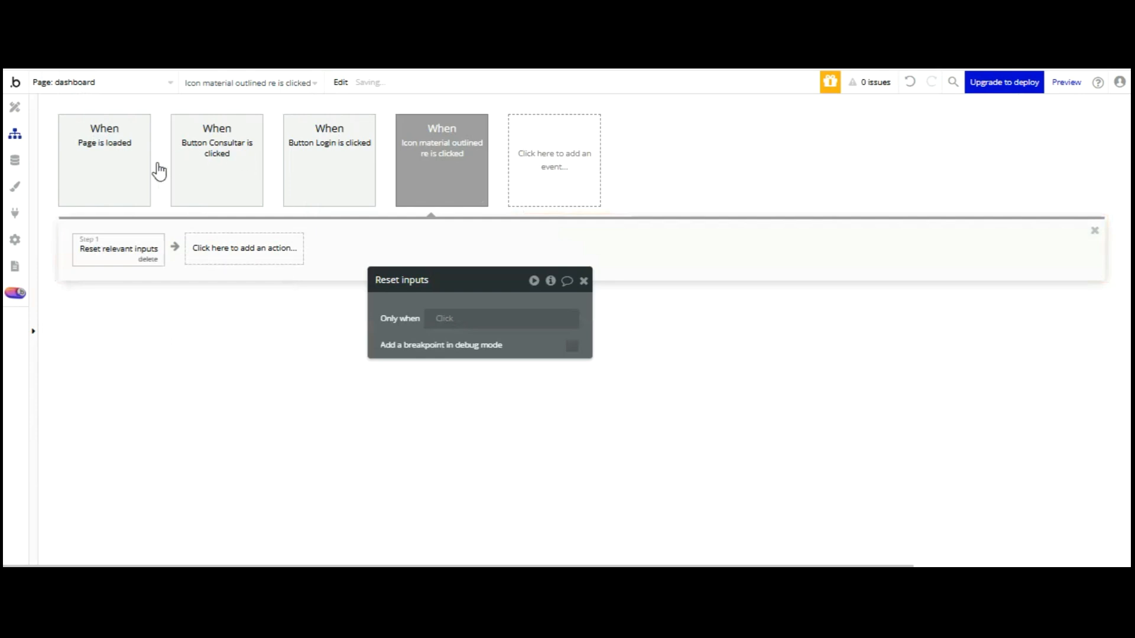
key("ctrl+z")
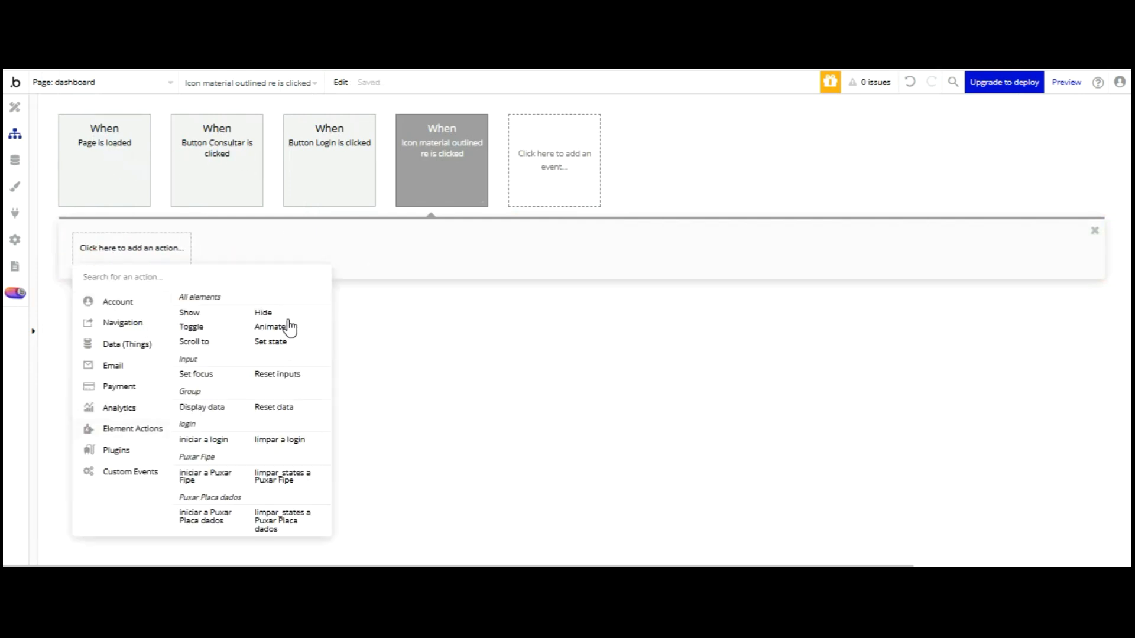
left_click(307, 407)
left_click(532, 310)
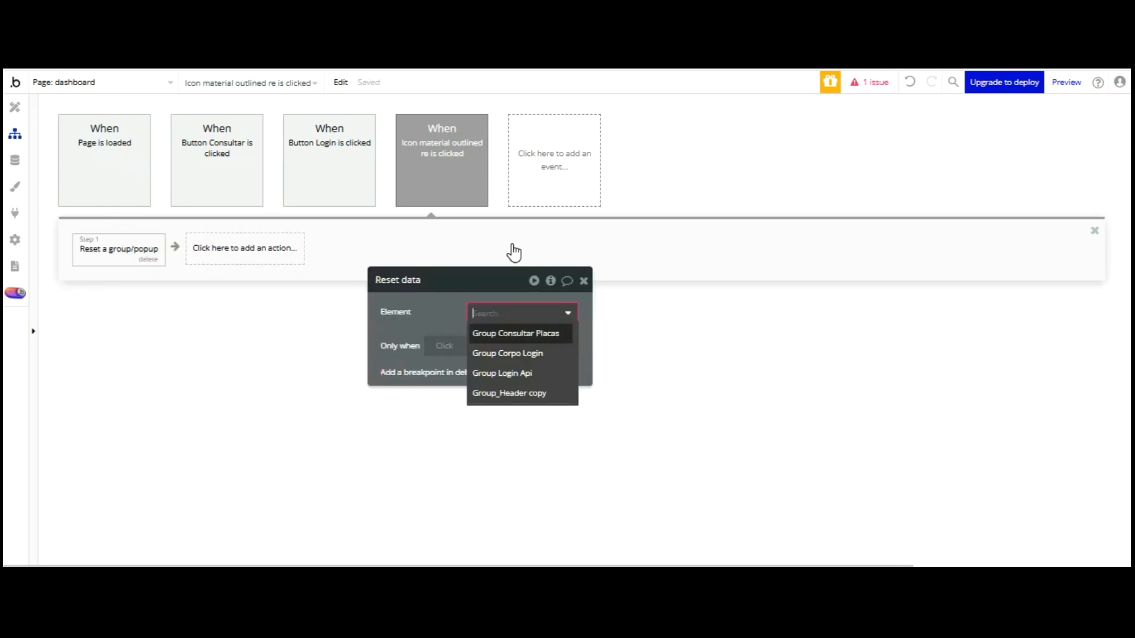
key("Down")
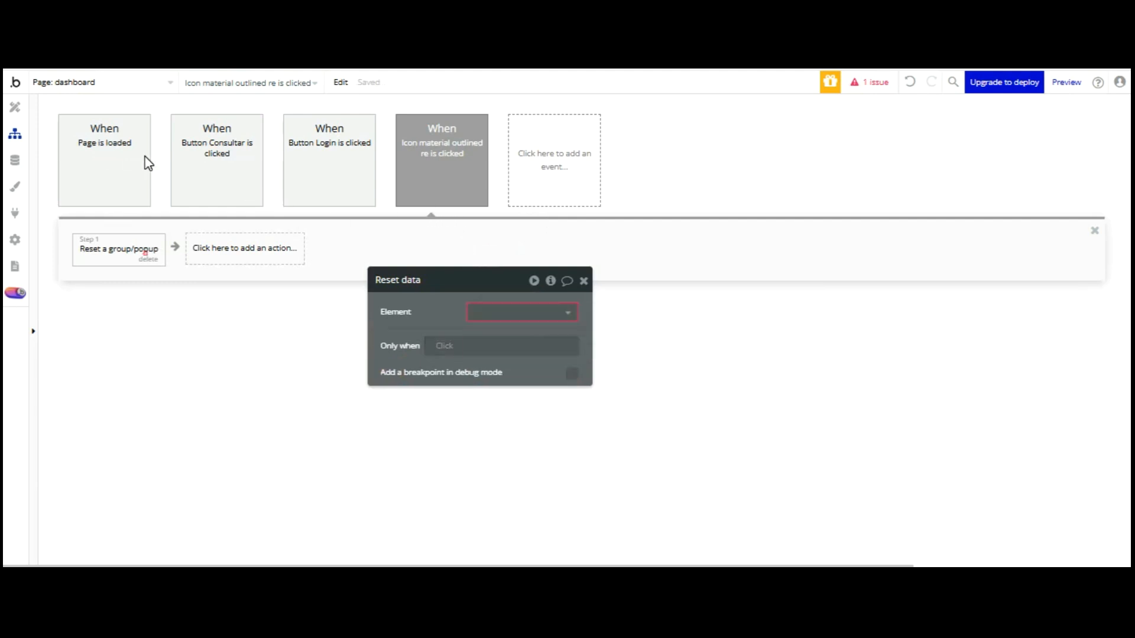
left_click(148, 259)
left_click(134, 255)
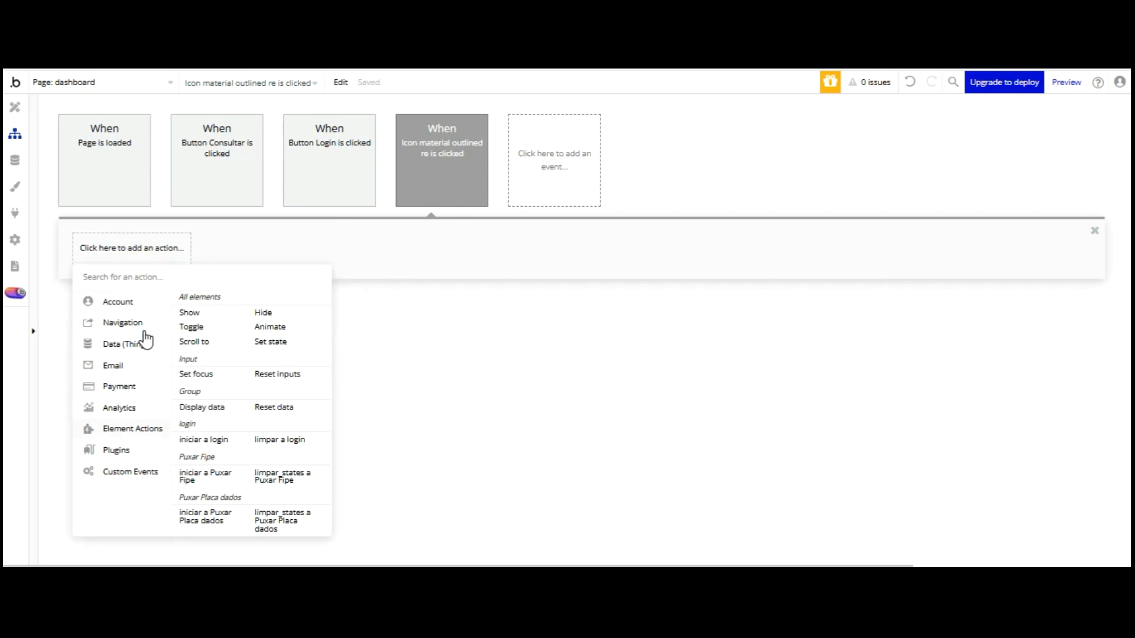
key("ctrl+z")
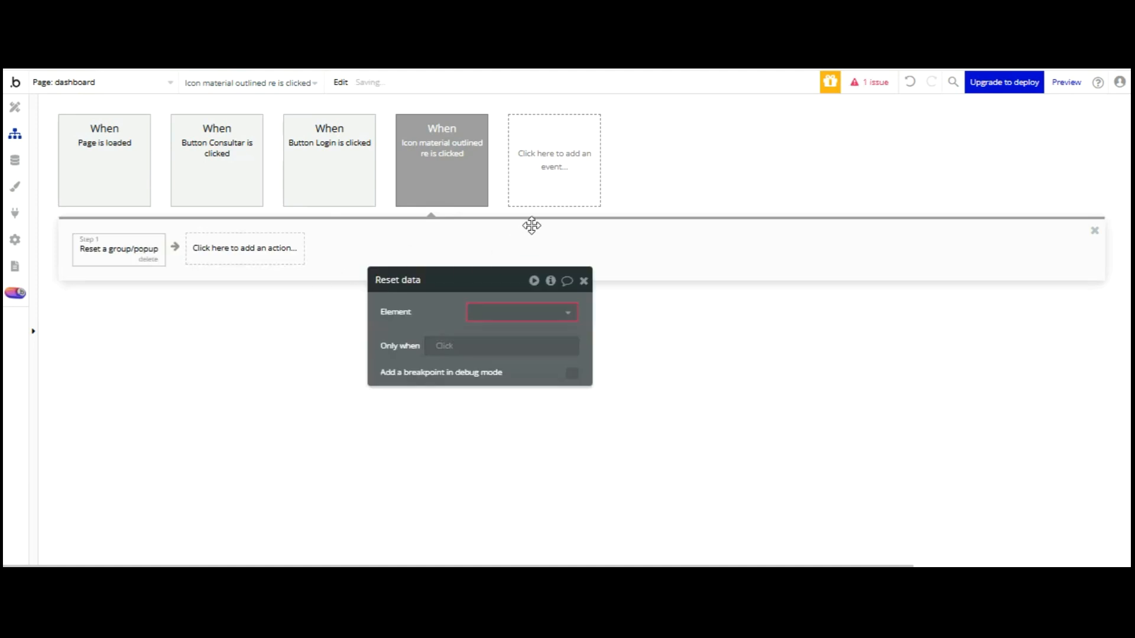
Set the reset target to Group Consultar Placas and open the preview
left_click(539, 312)
key("Down")
key("Return")
left_click(453, 319)
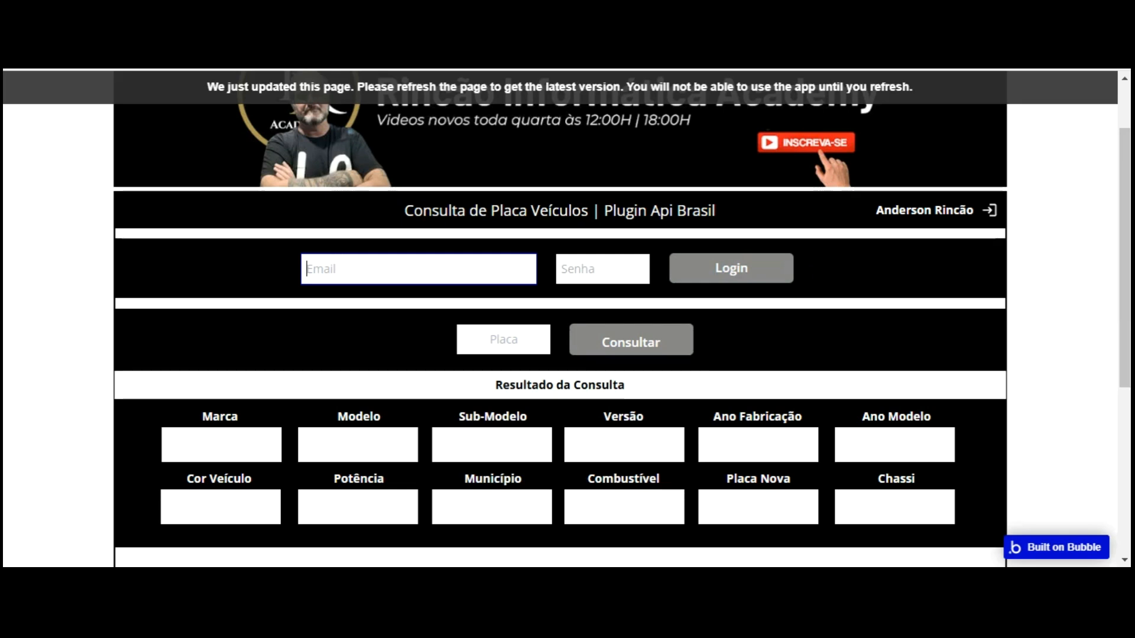
left_click(572, 338)
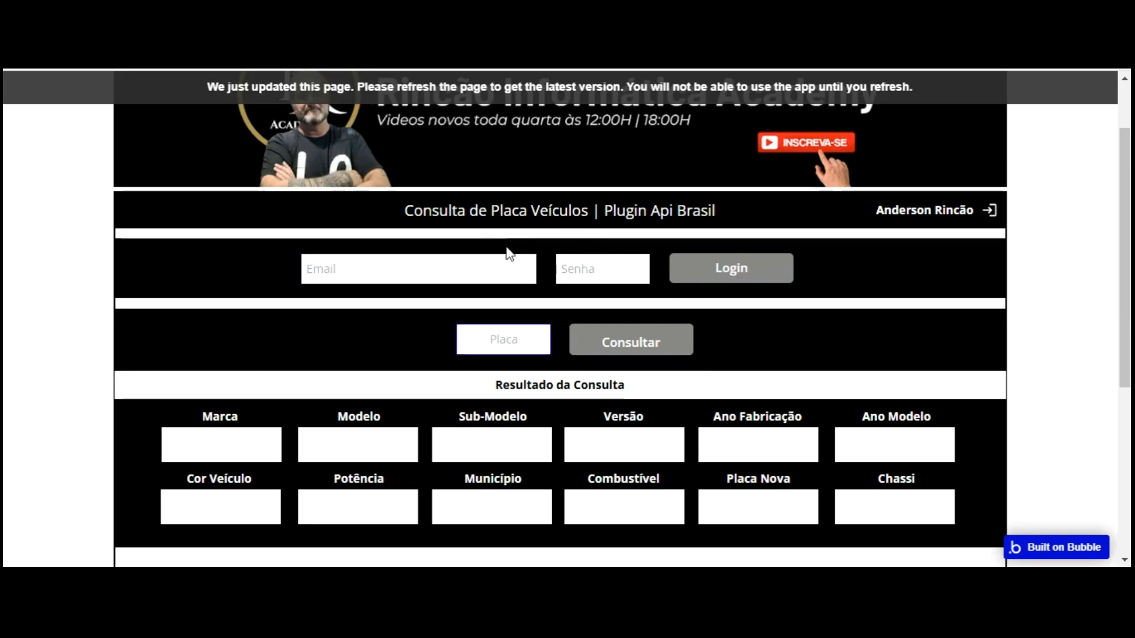
Reload the preview and log in with the account e-mail and password
key("F5")
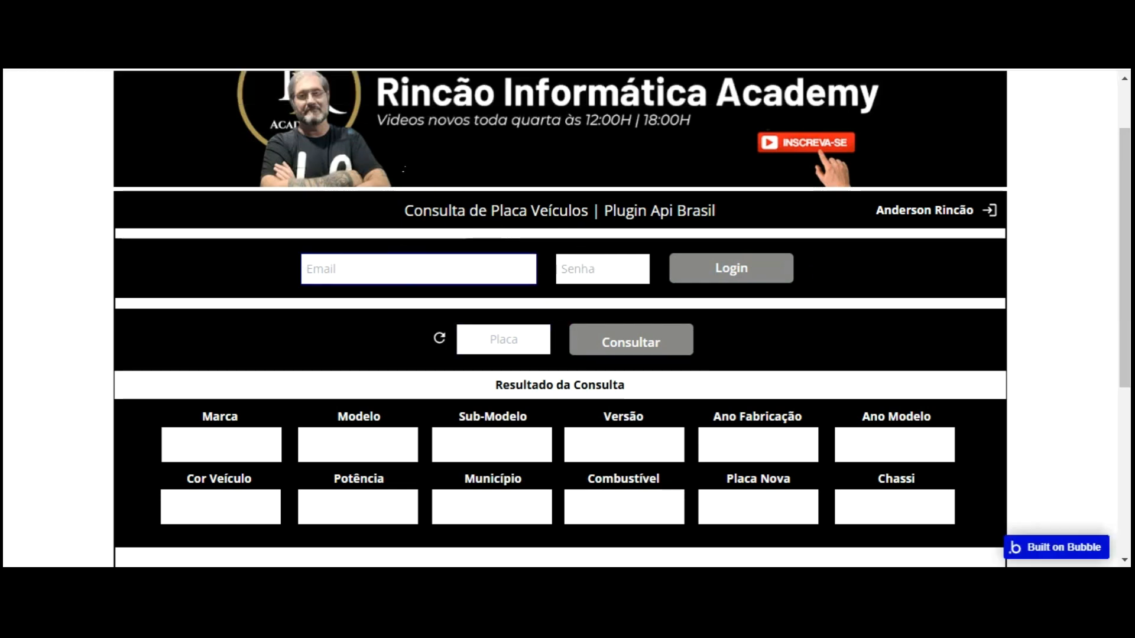
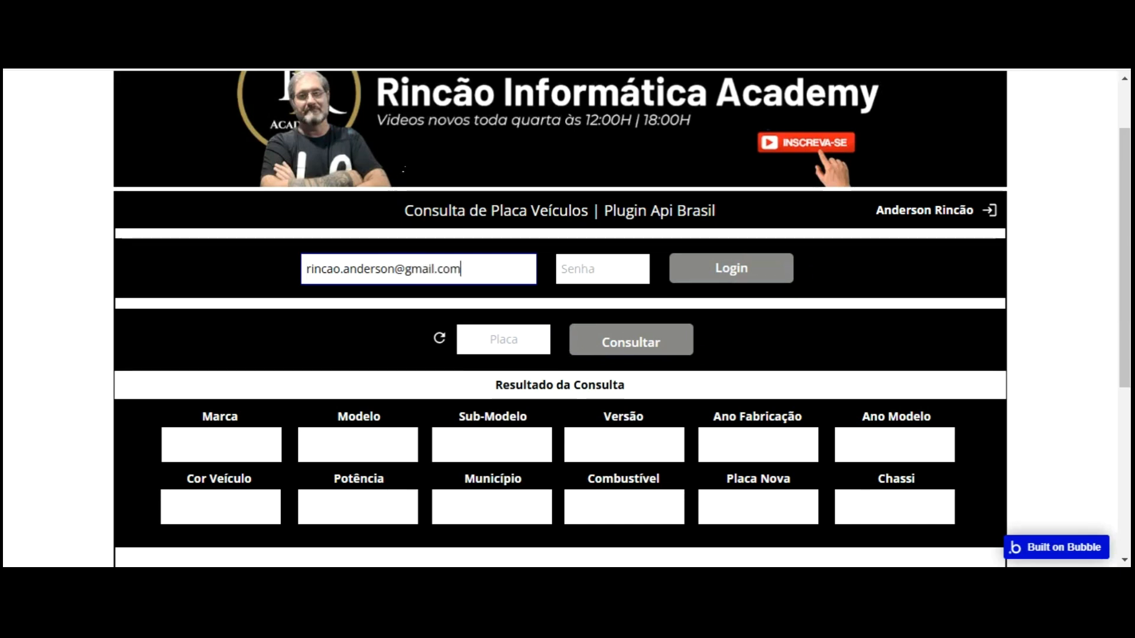
left_click(587, 264)
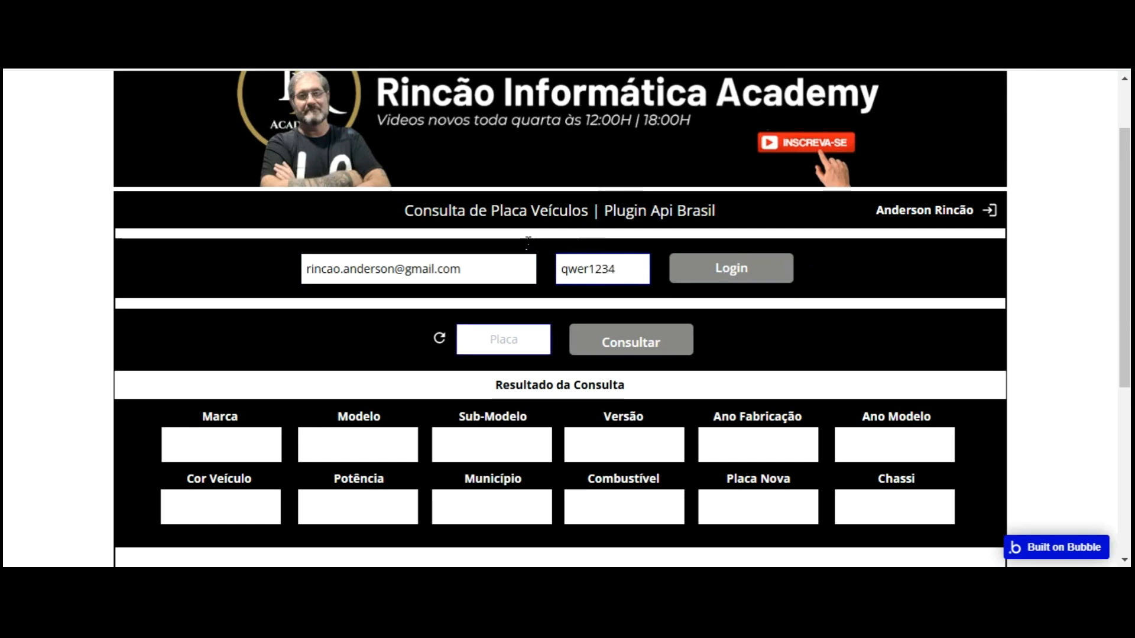
left_click(714, 268)
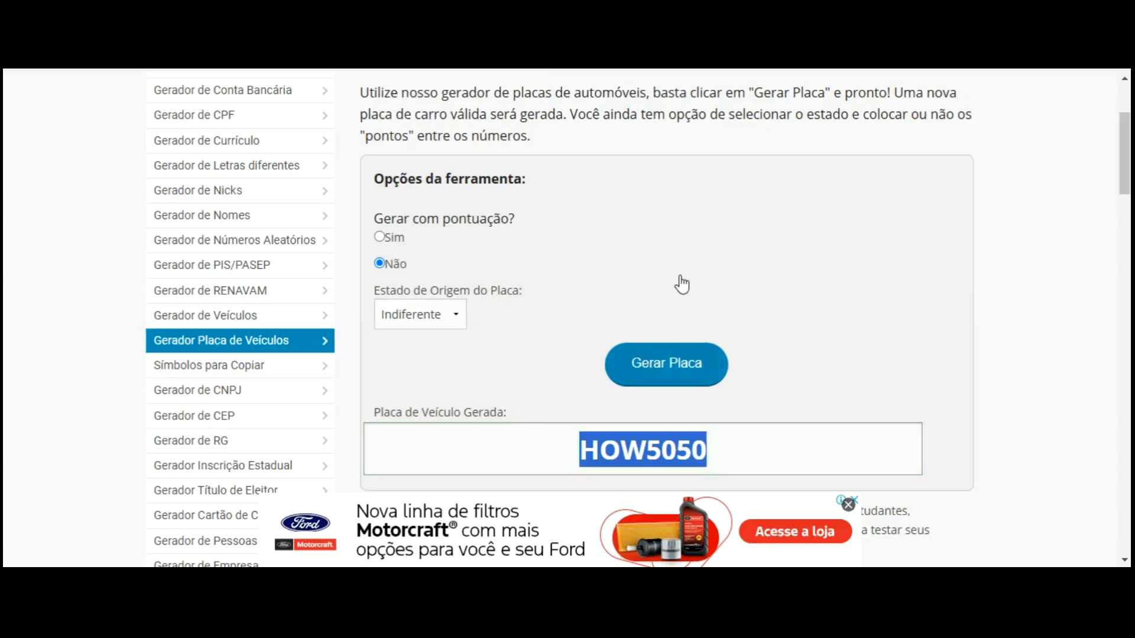
Generate test plate KWI3525, paste it into Placa and run the Consultar lookup
left_click(612, 348)
left_click_drag(588, 449, 703, 450)
key("ctrl+c")
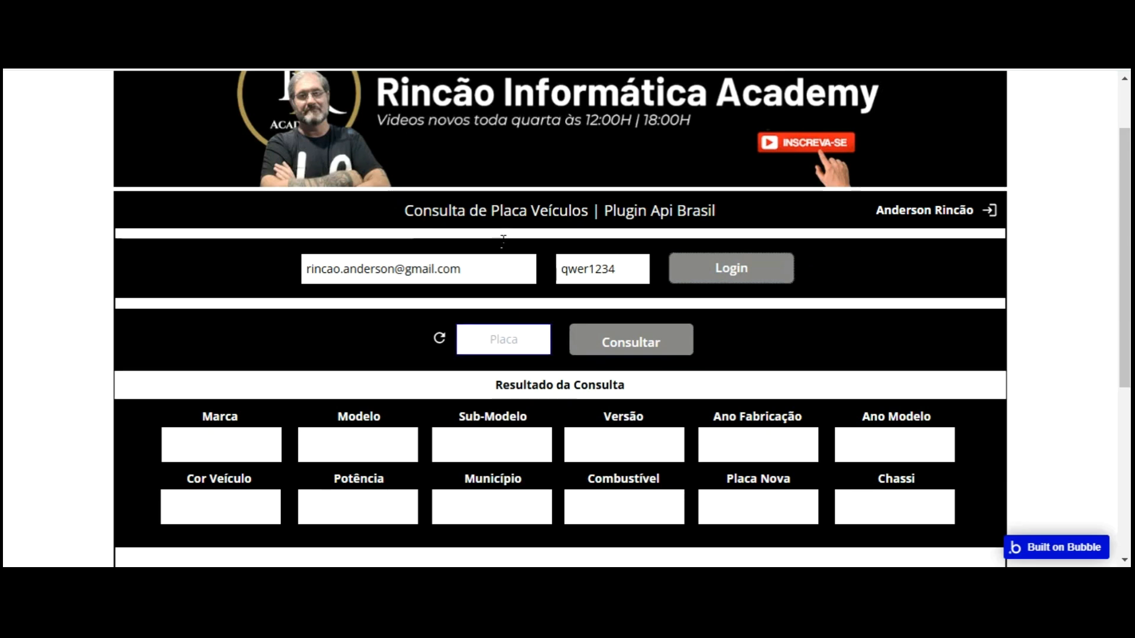
left_click(503, 339)
key("ctrl+v")
left_click(640, 341)
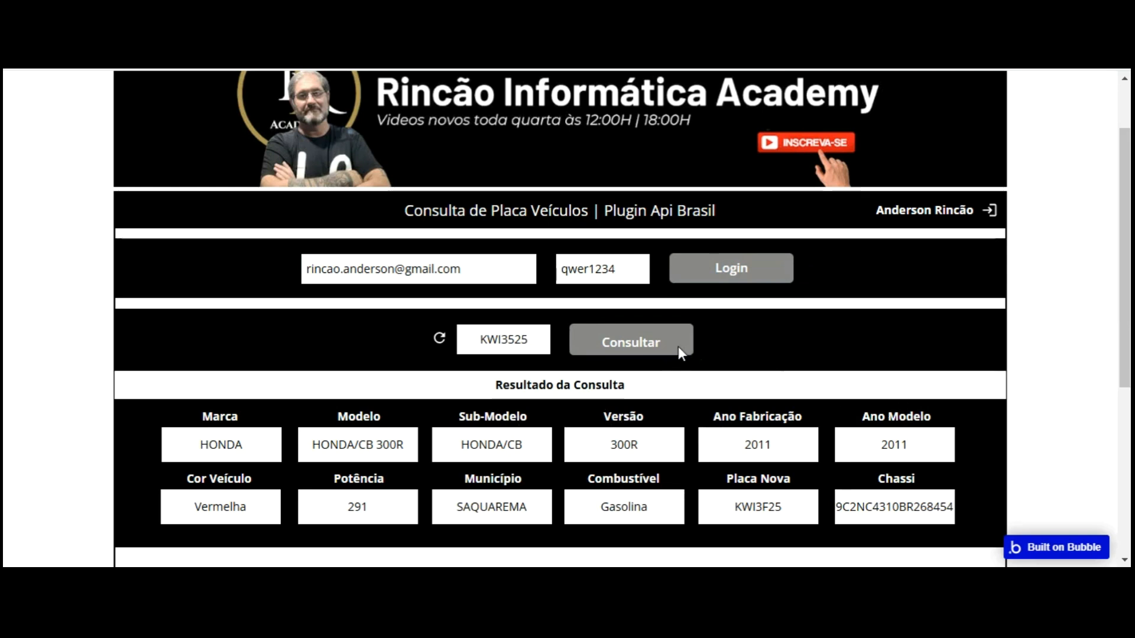
Reset the results, then generate plate MIZ0740 and look it up in Placa
left_click(439, 338)
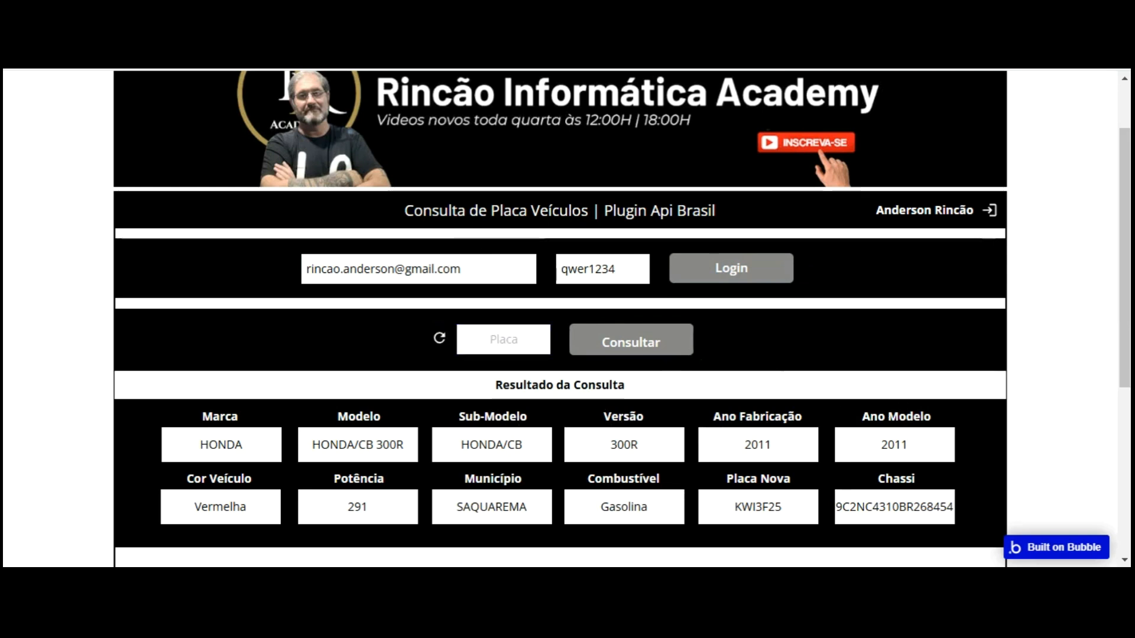
key("ctrl+Tab")
left_click(682, 376)
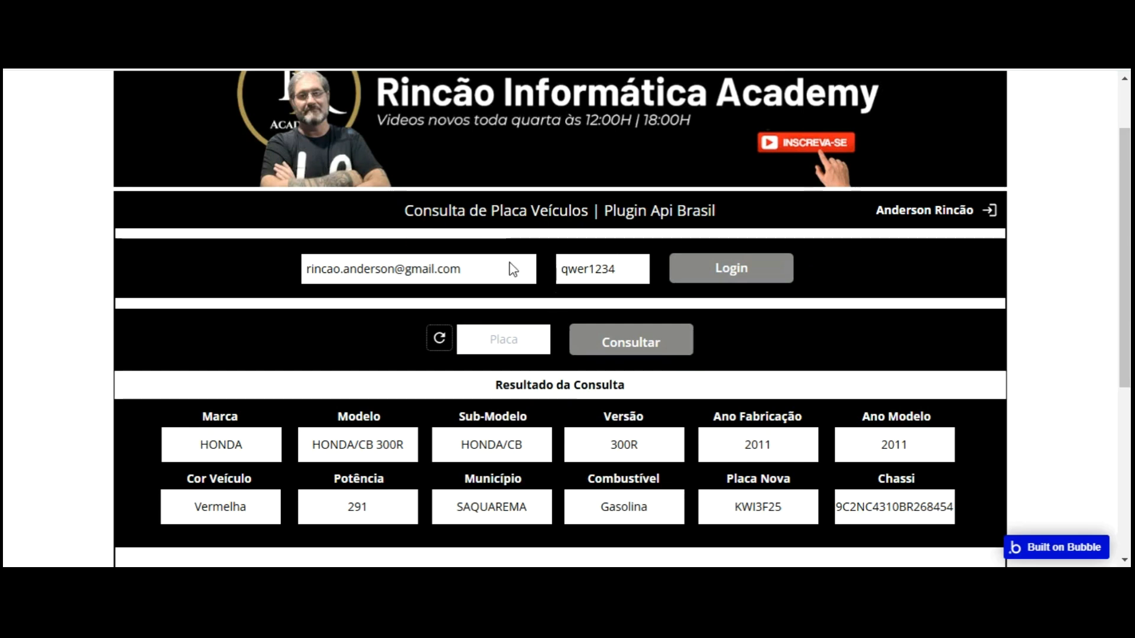
left_click(508, 340)
type("MIZ0740")
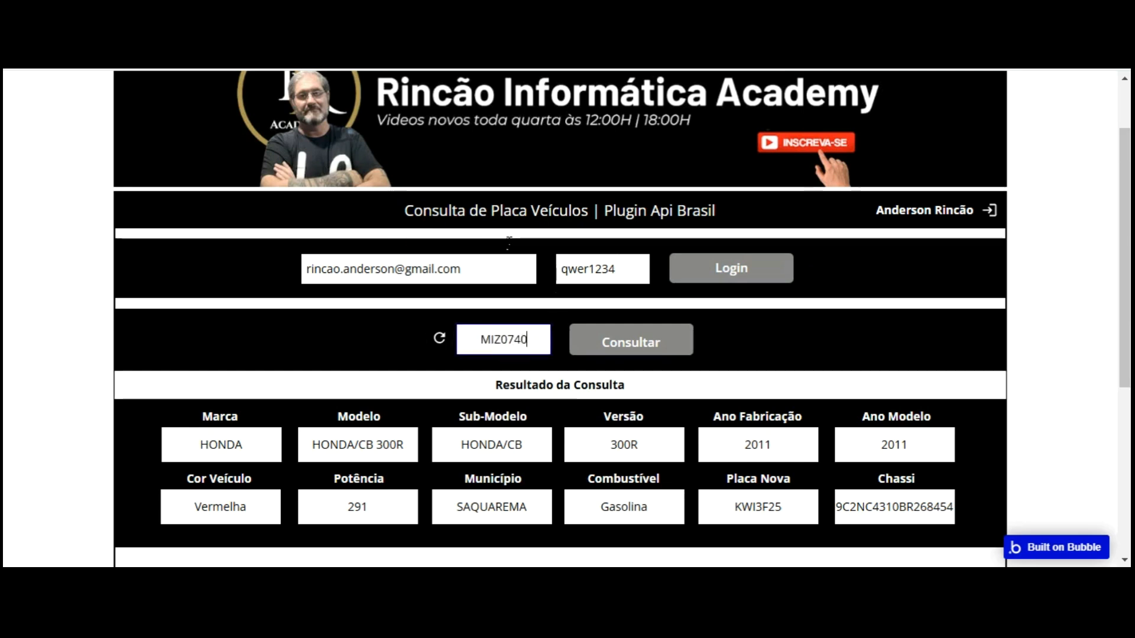
left_click(735, 336)
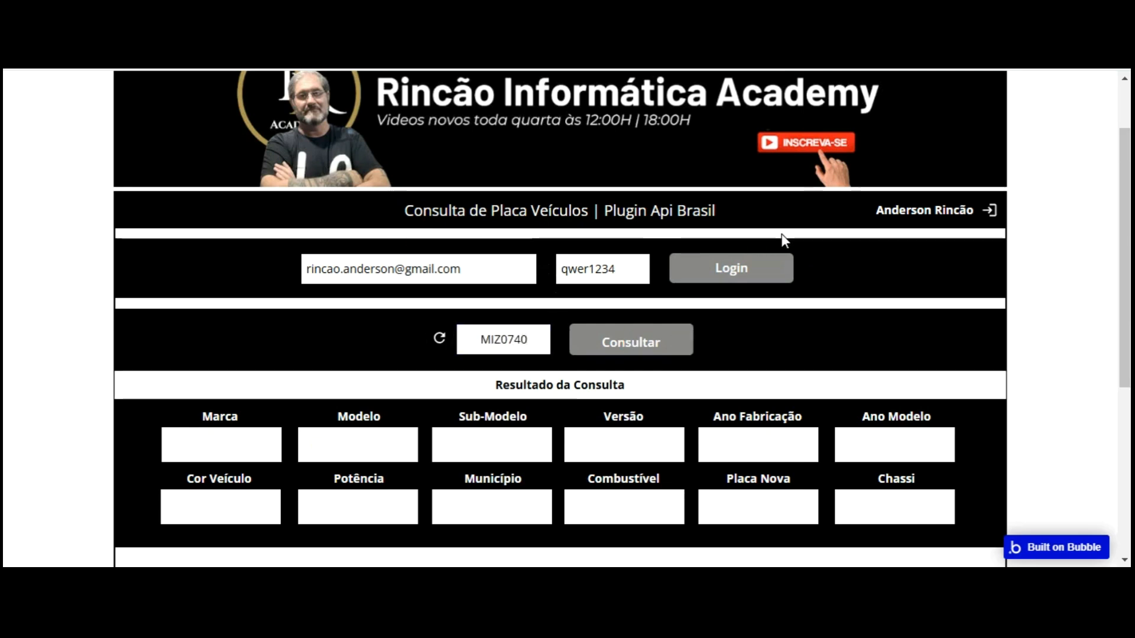